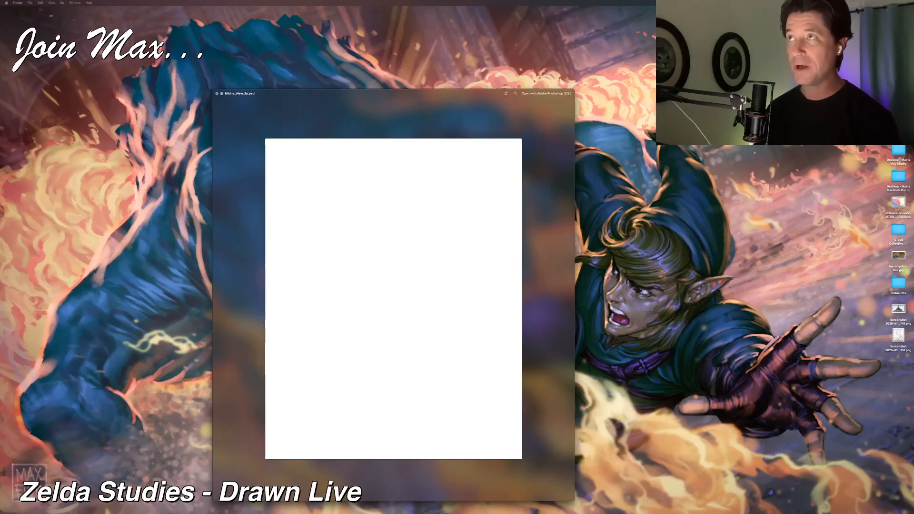
Step: Browse the previews of the longing sketch files and compare the composition versions up to longing_006.psd
key(Up)
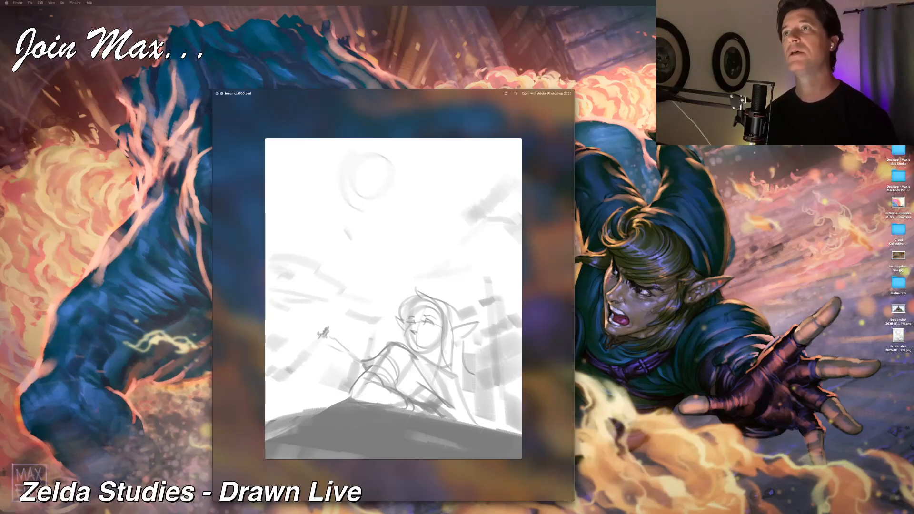
key(Down)
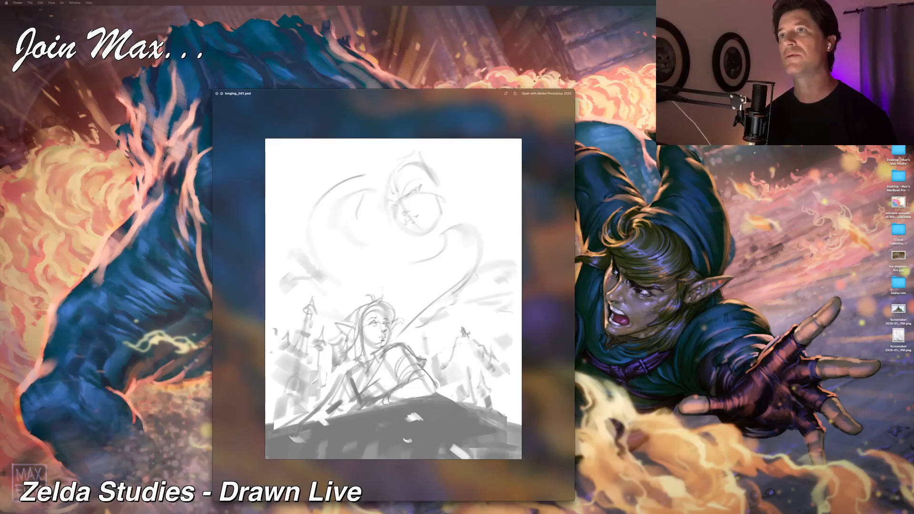
key(Down)
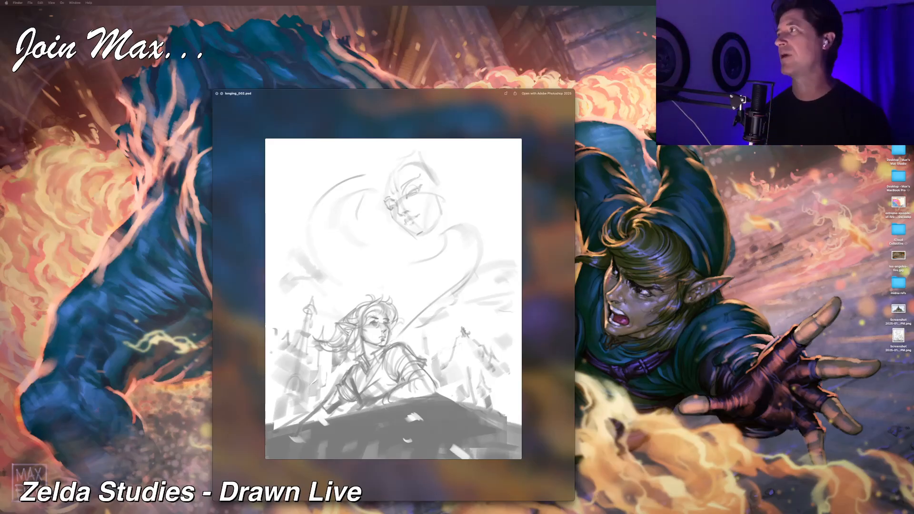
key(Down)
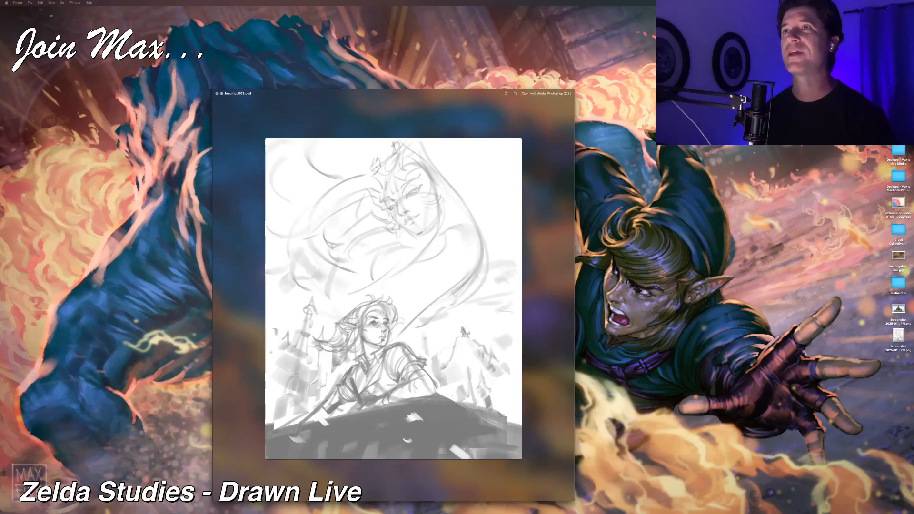
key(Down)
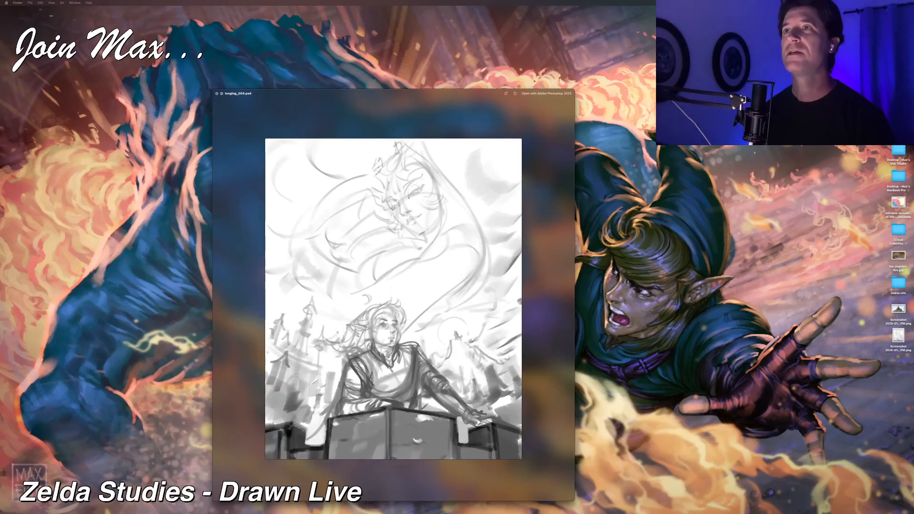
key(Down)
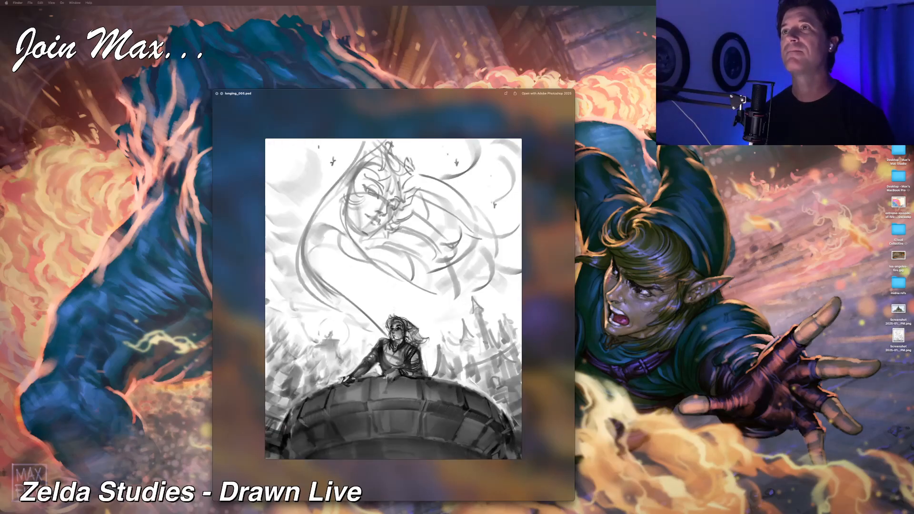
key(Up)
key(Up)
key(Up)
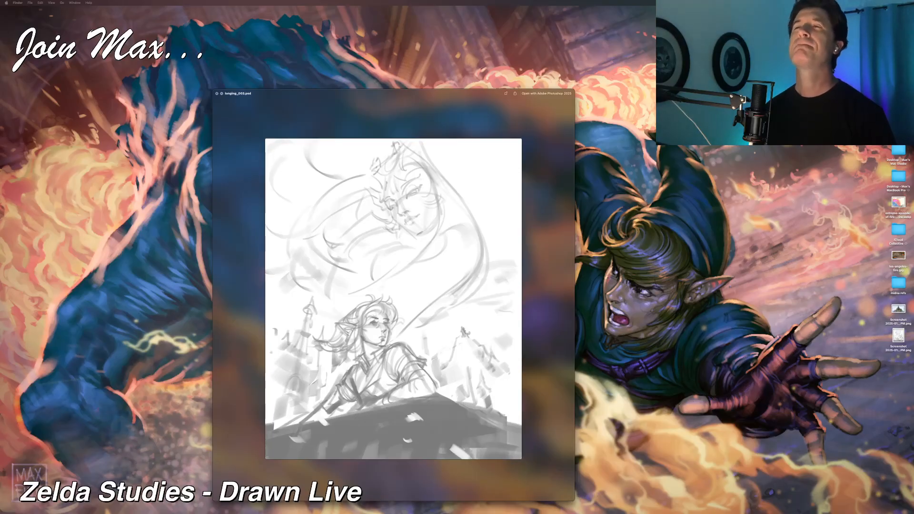
key(Down)
key(Down)
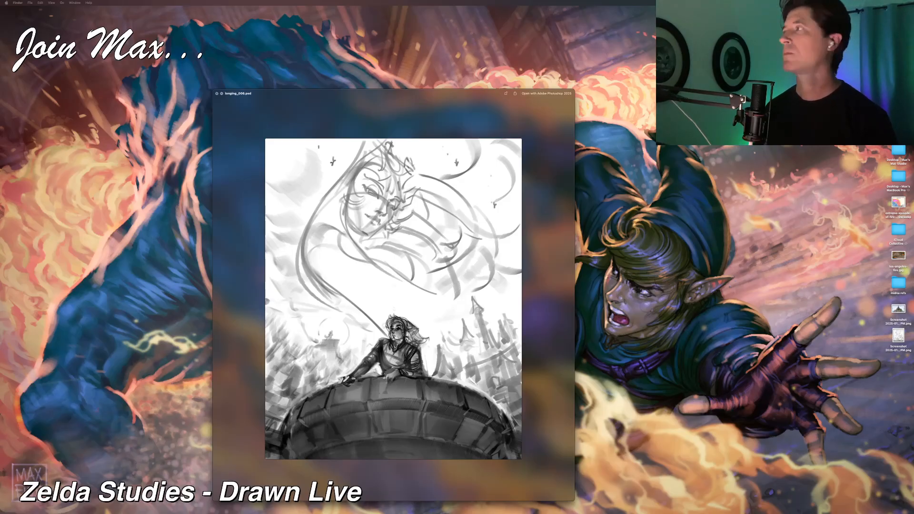
Step: Switch to Corel Painter, enlarge the longing_006.psd window at 100% zoom and place the Layers panel beside the canvas
drag(344, 513, 284, 507)
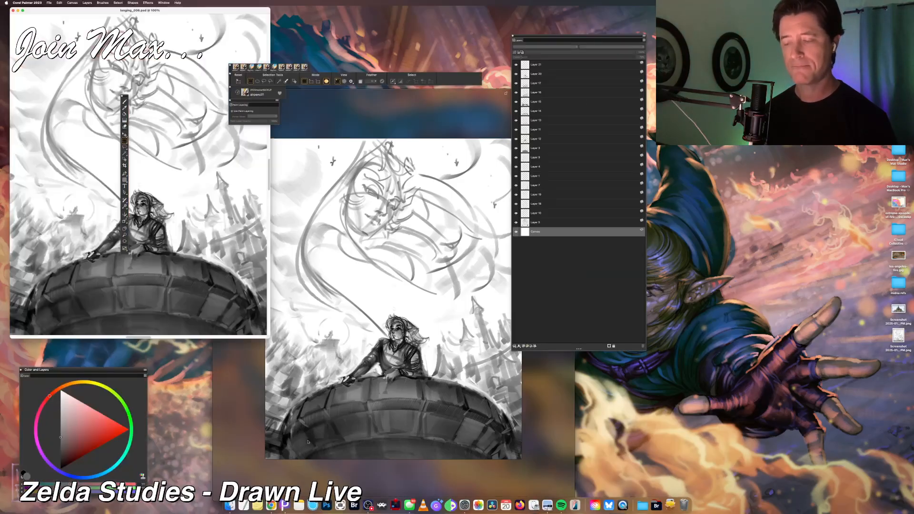
mouse_move(154, 11)
mouse_down()
mouse_move(389, 143)
mouse_move(390, 115)
mouse_up()
scroll(408, 248, up, 4)
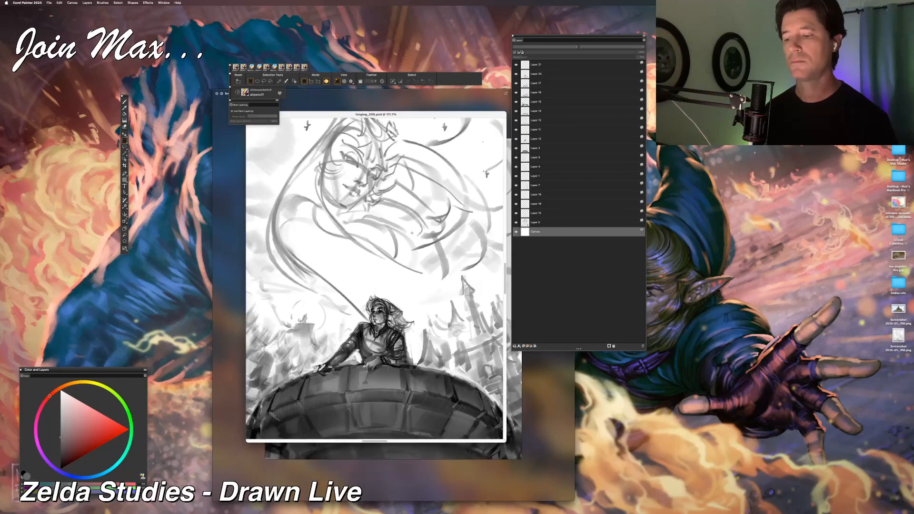
scroll(414, 245, down, 6)
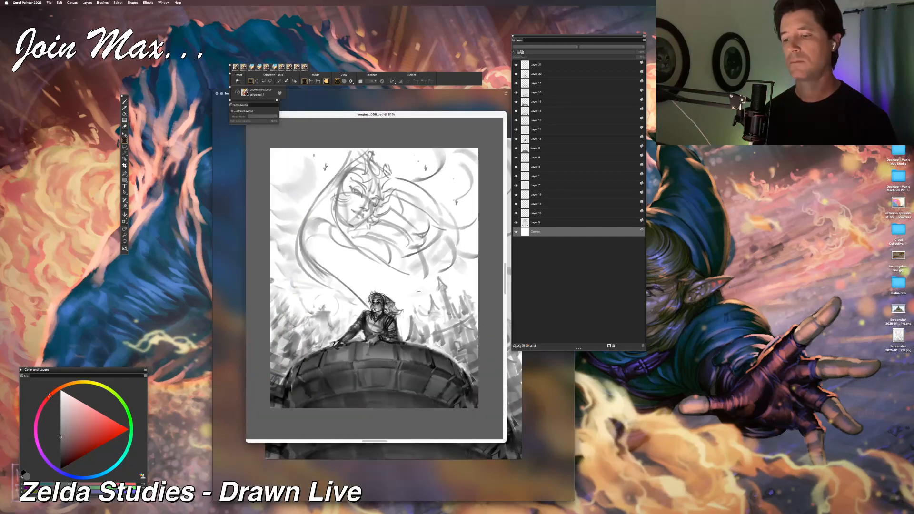
drag(508, 439, 653, 513)
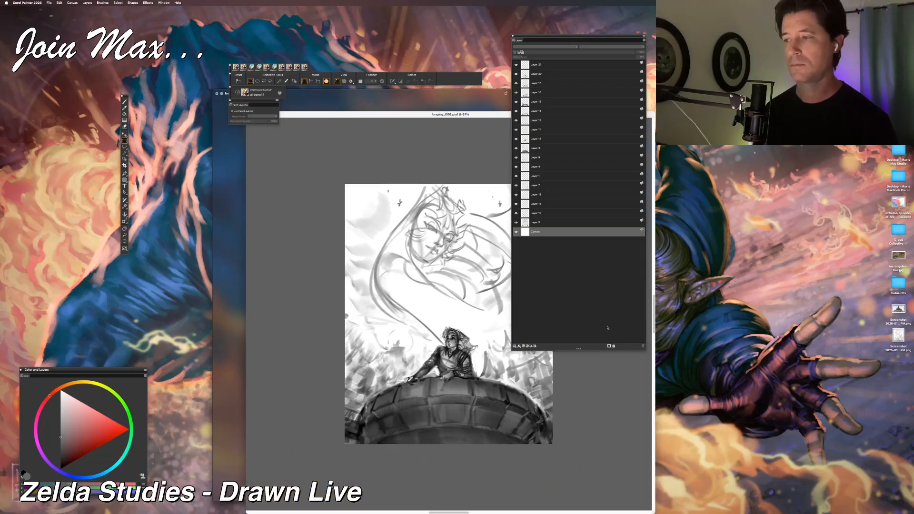
key(super+alt+0)
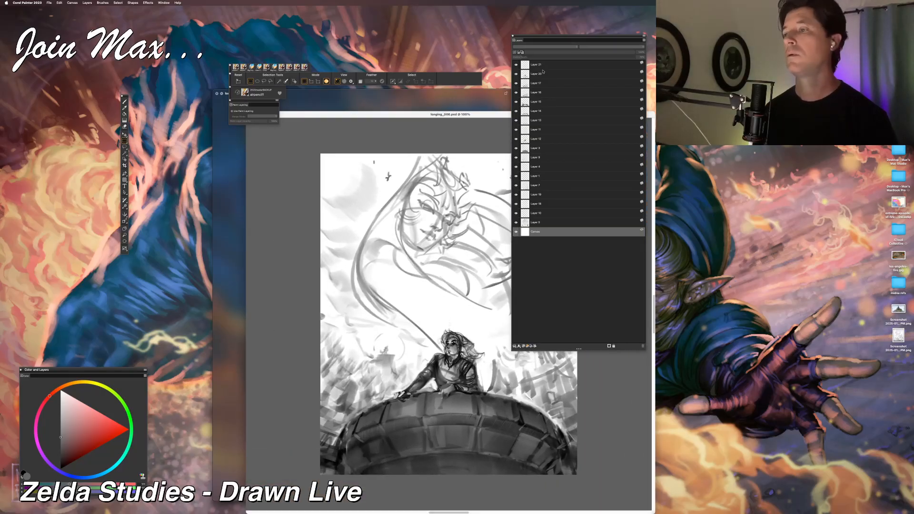
drag(536, 38, 682, 175)
Step: Select the layer directly above Canvas and toggle its visibility off and on to identify its contents
double_click(681, 359)
click(672, 360)
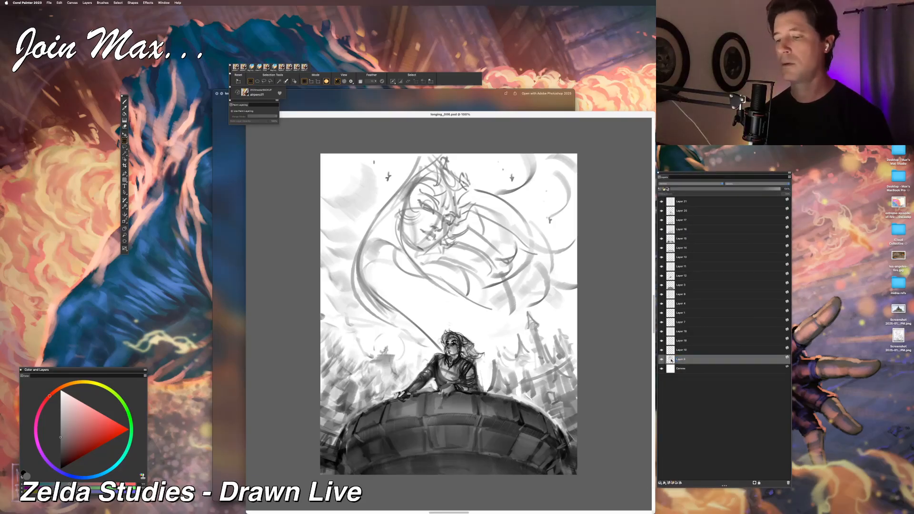
click(662, 360)
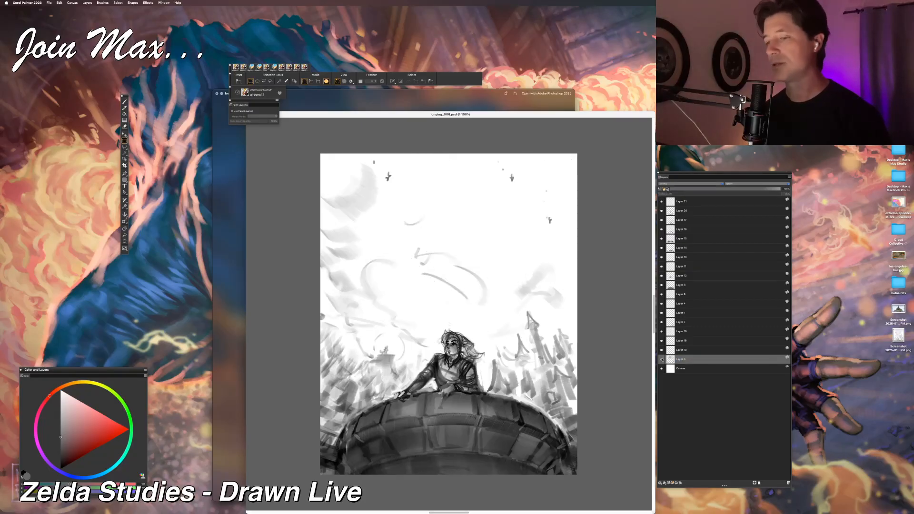
click(662, 359)
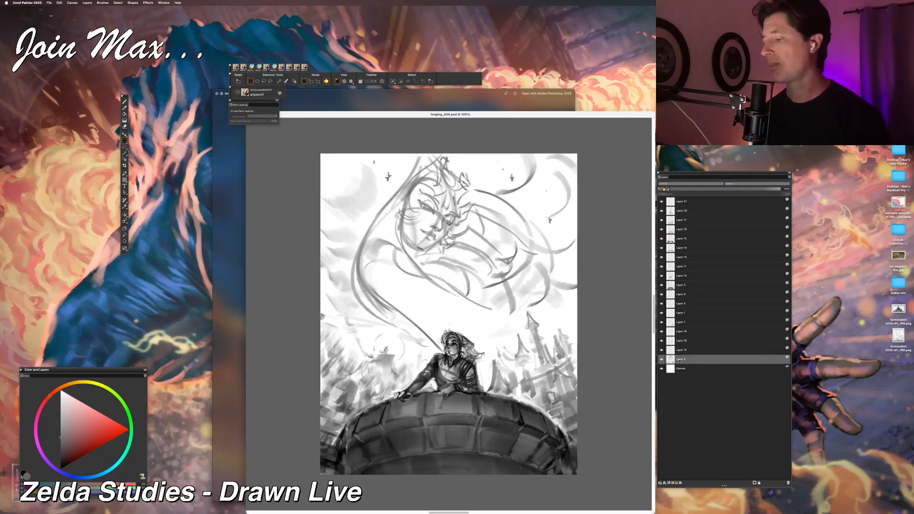
Step: Duplicate the large face's sketch layer and change the copy's composite method to strengthen the lines
key(super+v)
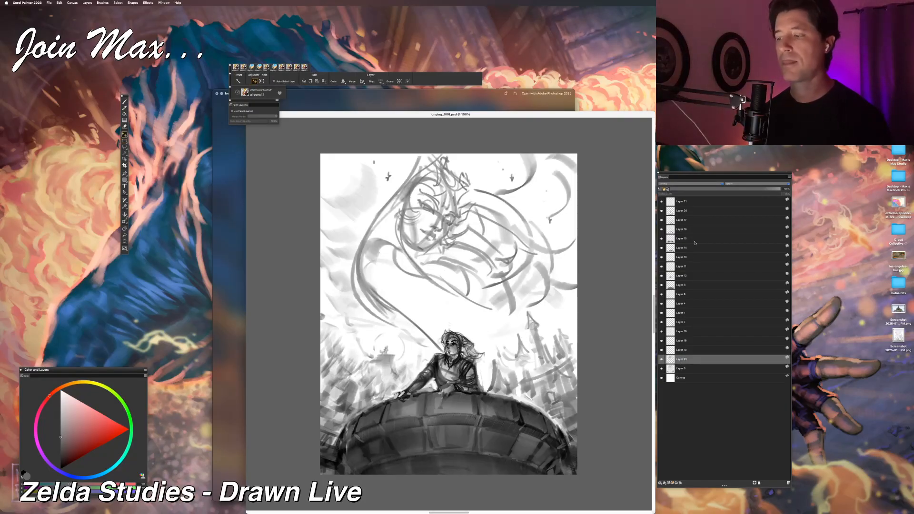
click(678, 184)
click(670, 194)
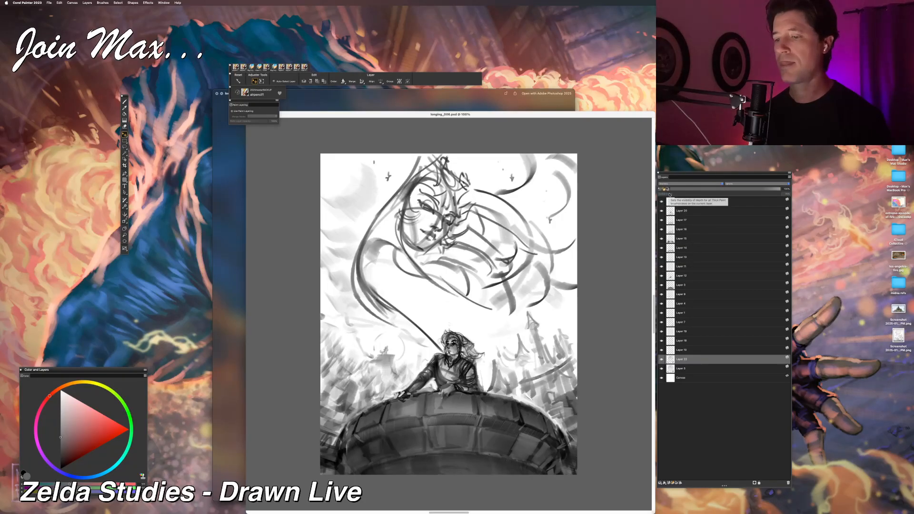
key(super+plus)
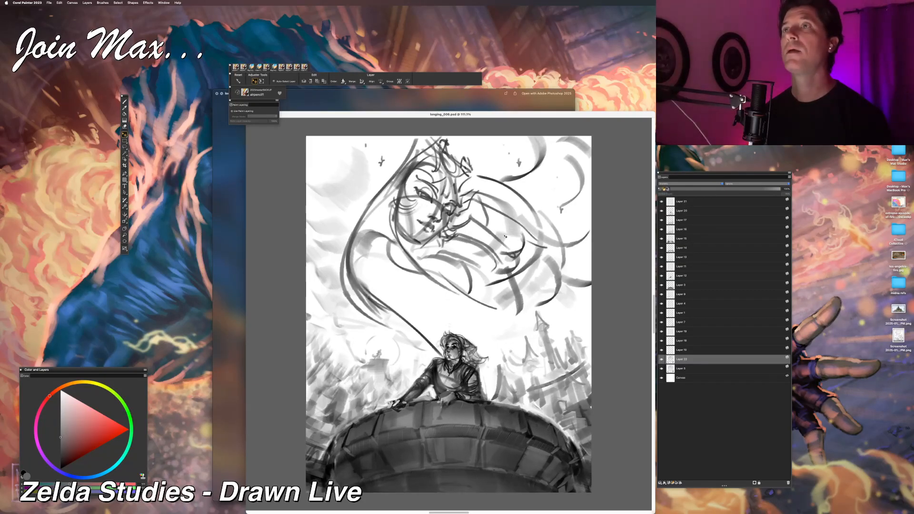
key(super+minus)
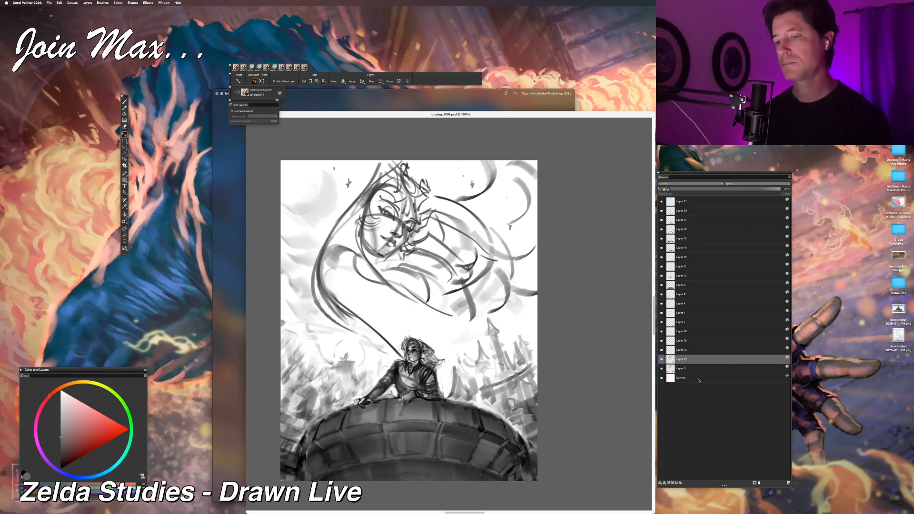
Step: Try to merge the duplicated face sketch layer with the original layer below it
shift+click(685, 369)
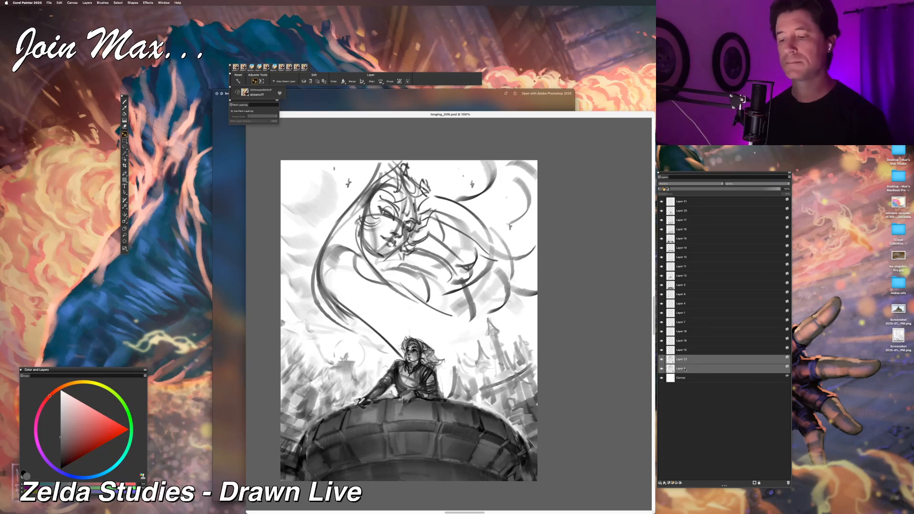
key(super+e)
key(super+z)
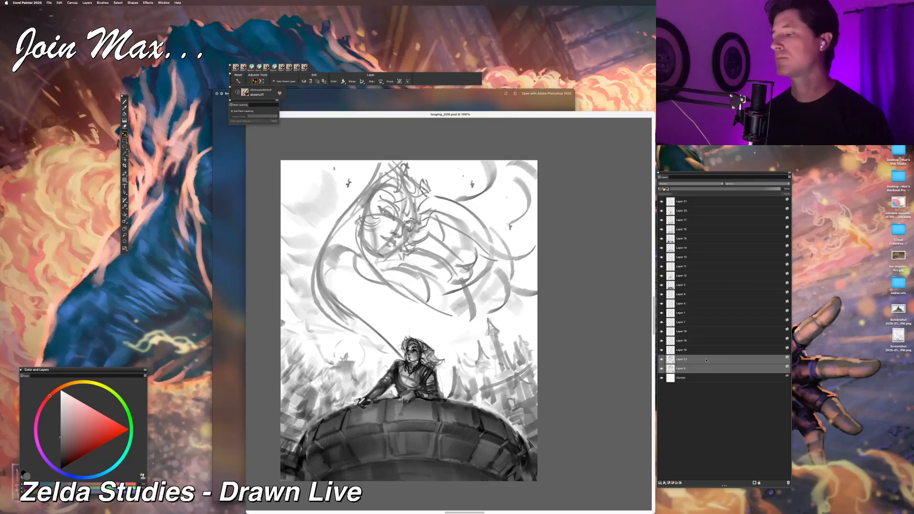
Step: Try deleting the duplicated face sketch layer, Layer 22, and undo the deletion
click(698, 360)
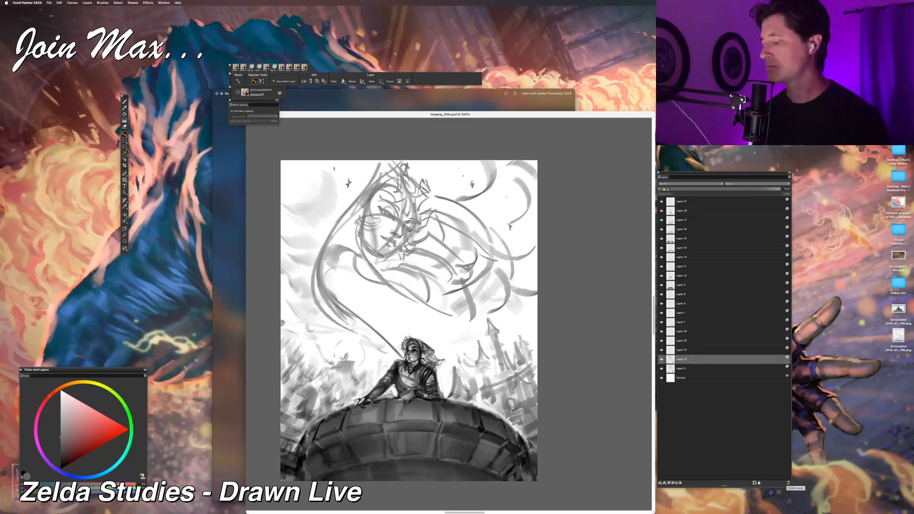
click(788, 483)
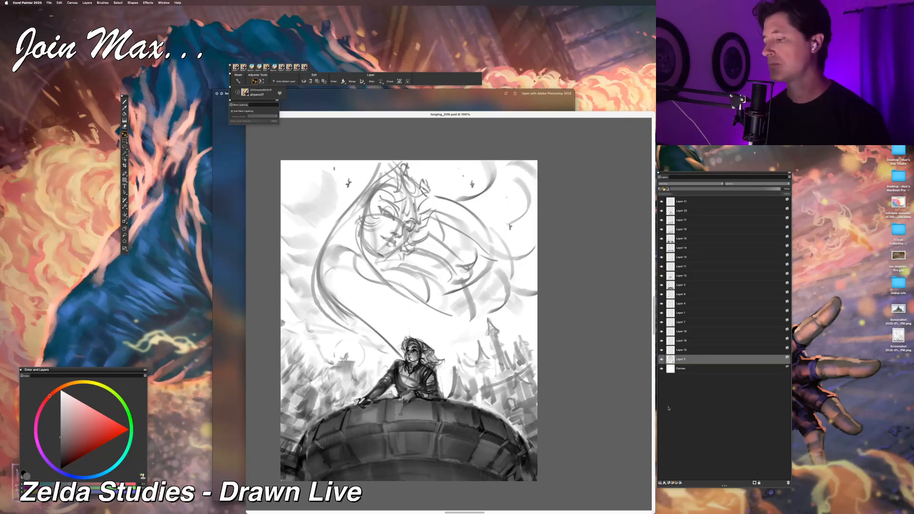
key(super+z)
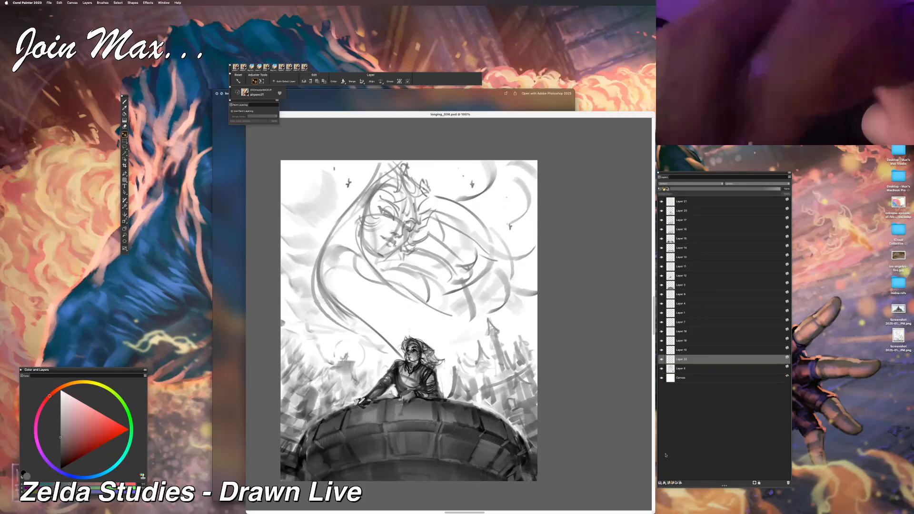
Step: Select Layer 21 at the top of the stack and enlarge the painting brush for broad shading
key(b)
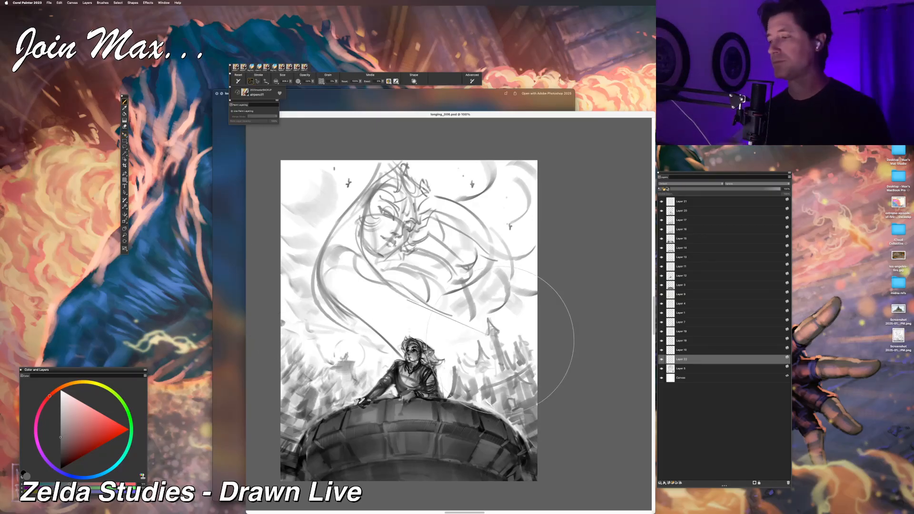
click(681, 202)
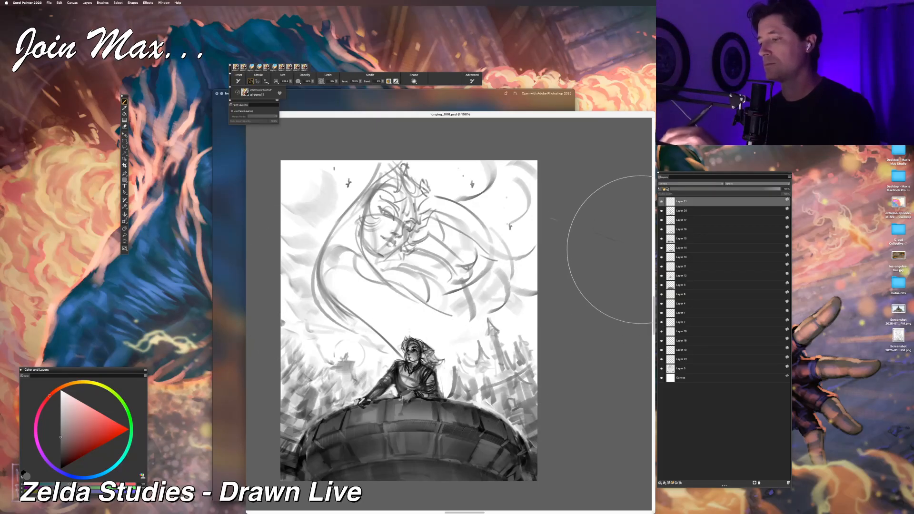
scroll(590, 286, up, 3)
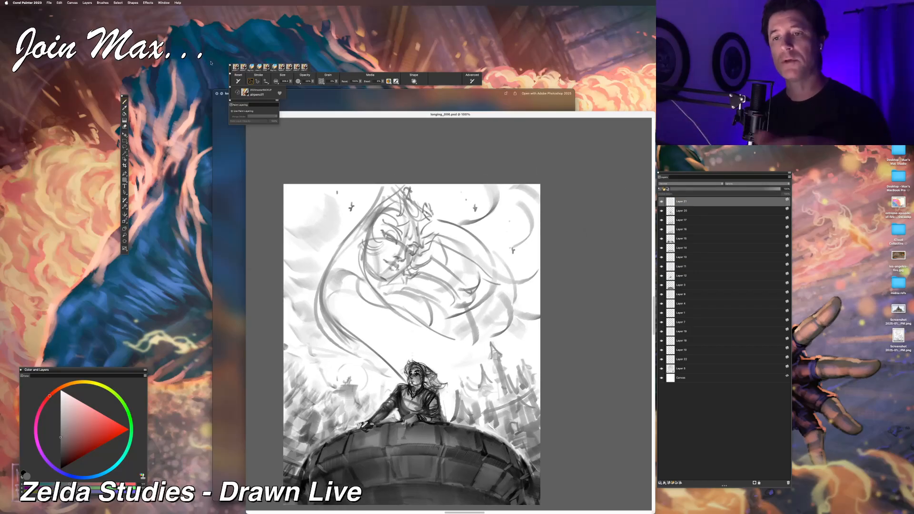
click(259, 67)
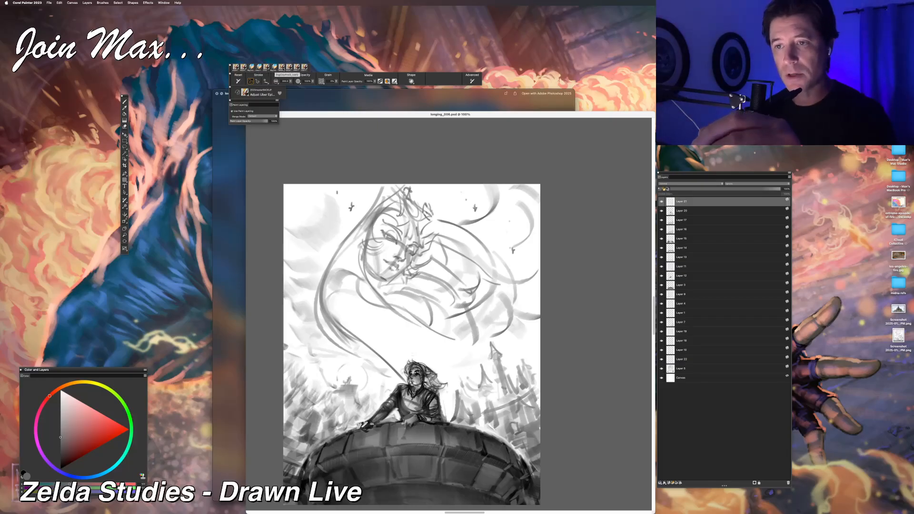
click(236, 67)
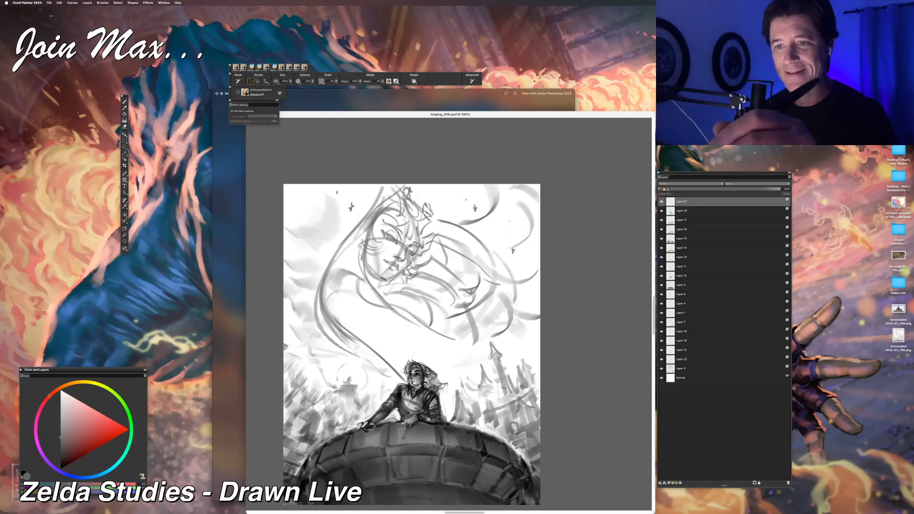
click(277, 82)
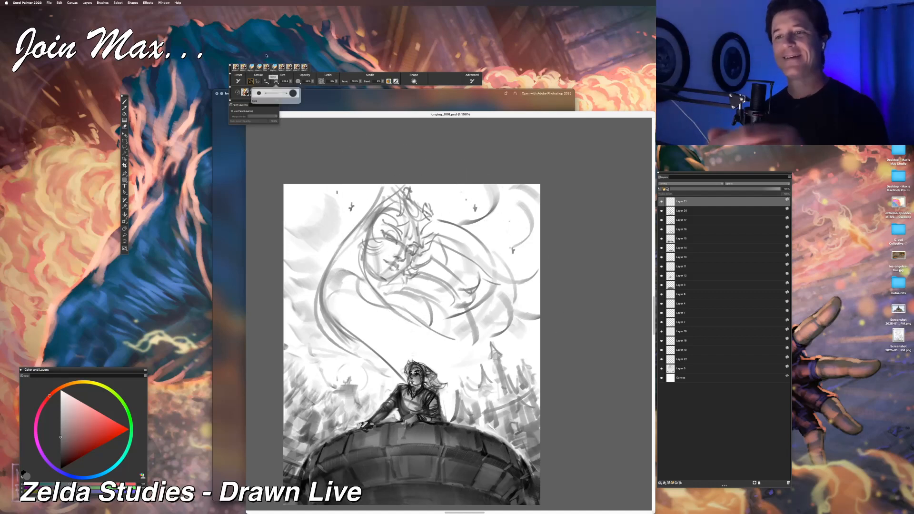
click(291, 81)
click(298, 93)
Step: Shade the upper sky with a mid-gray tone on Layer 21, letting the sketch lines show through
click(61, 424)
mouse_move(600, 205)
mouse_down()
mouse_move(305, 167)
mouse_move(448, 157)
mouse_move(571, 171)
mouse_up()
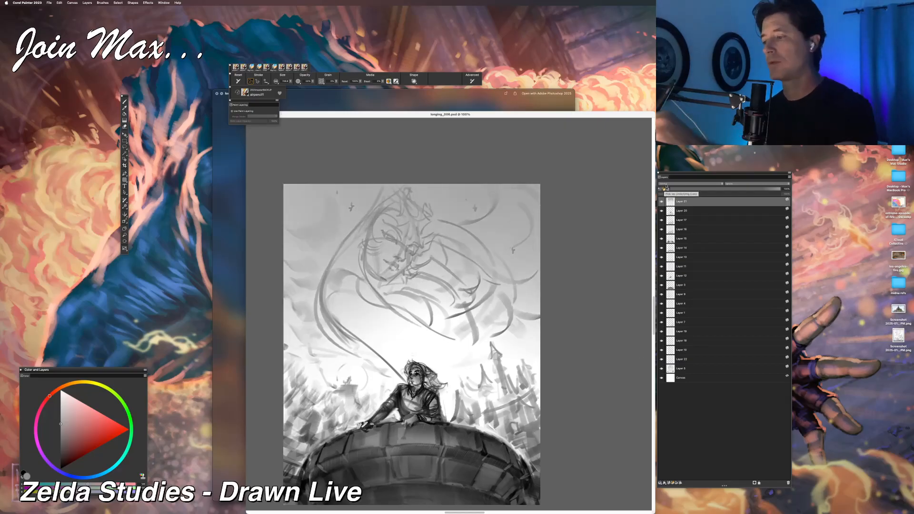
click(660, 201)
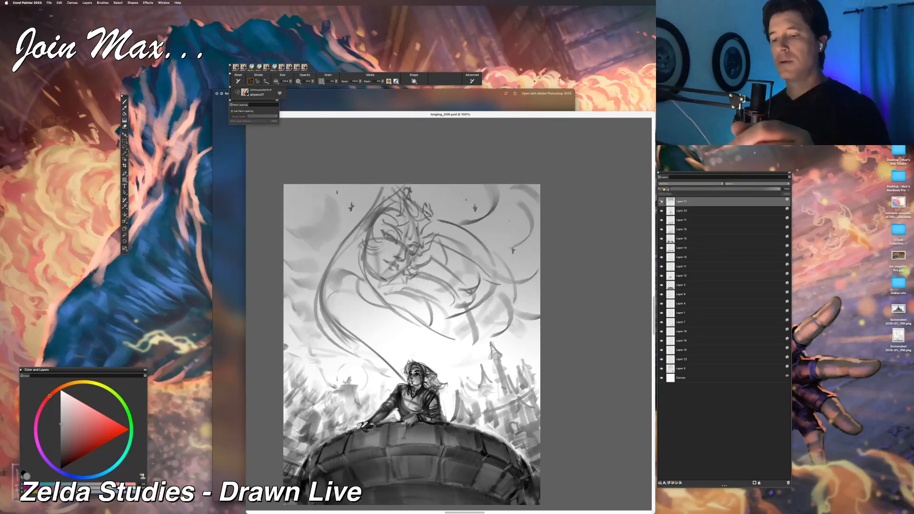
Step: Darken the sky around the large face with broad gray strokes, undoing and repainting the unwanted ones
mouse_move(476, 286)
mouse_down()
mouse_move(362, 305)
mouse_move(231, 352)
mouse_up()
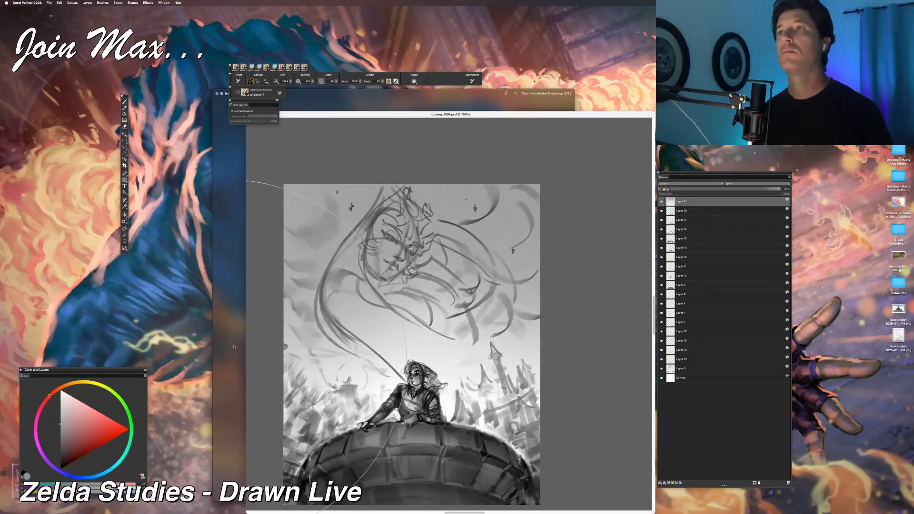
key(super+z)
mouse_move(547, 338)
mouse_down()
mouse_move(519, 324)
mouse_move(266, 281)
mouse_up()
key(super+z)
drag(422, 267, 261, 250)
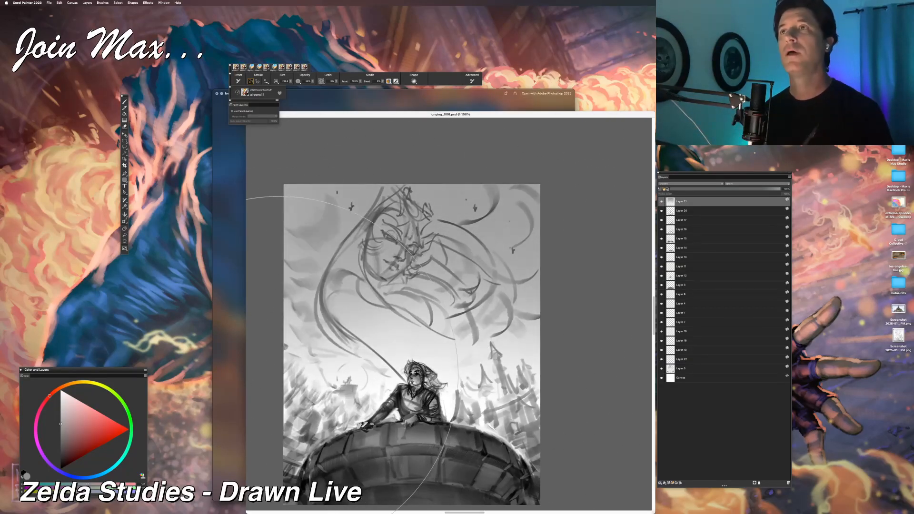
Step: Create a new layer above Layer 21 and paint white stars and sparkles across the sky around the large face
scroll(362, 405, down, 3)
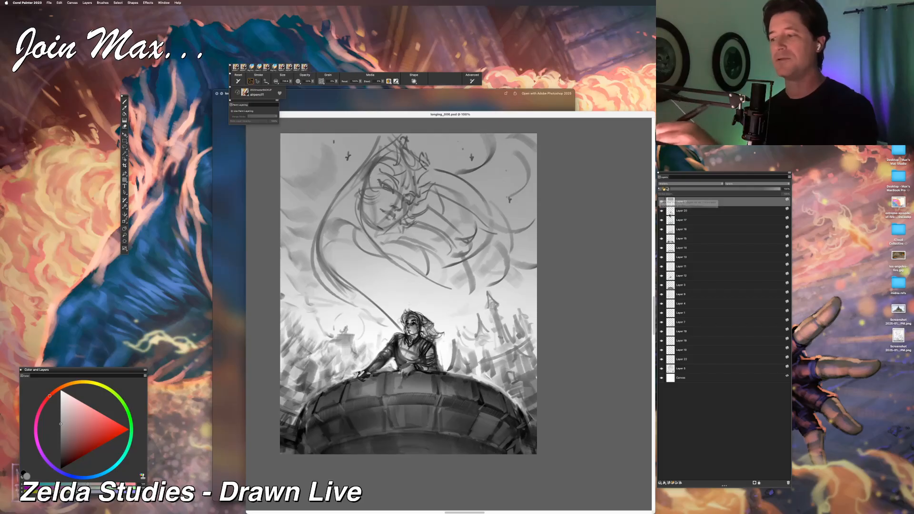
click(671, 483)
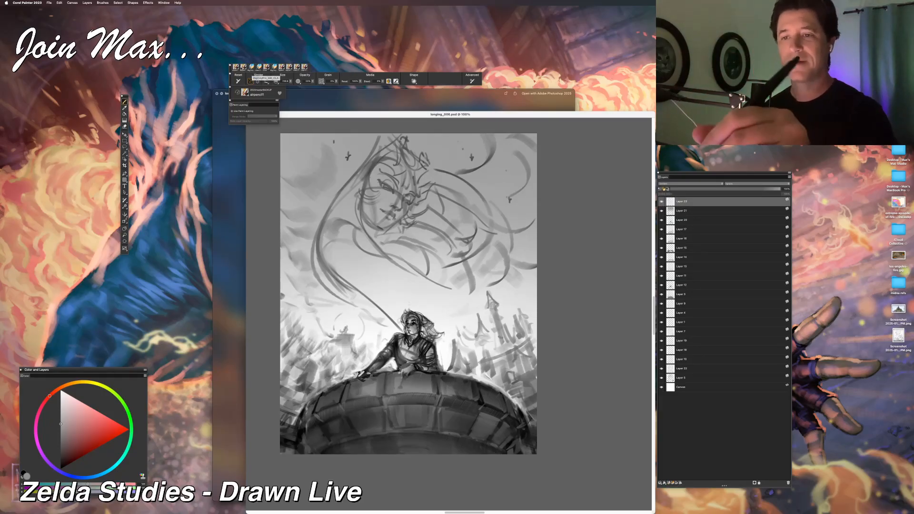
click(243, 67)
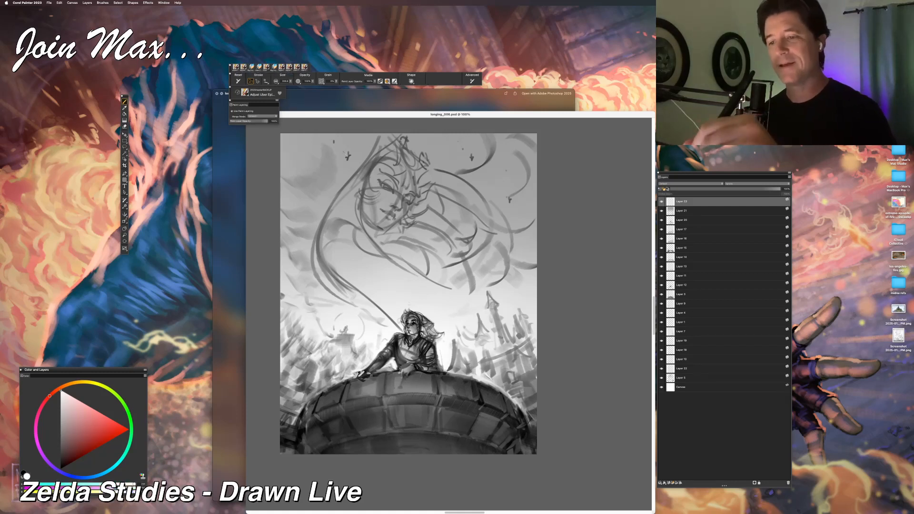
click(290, 82)
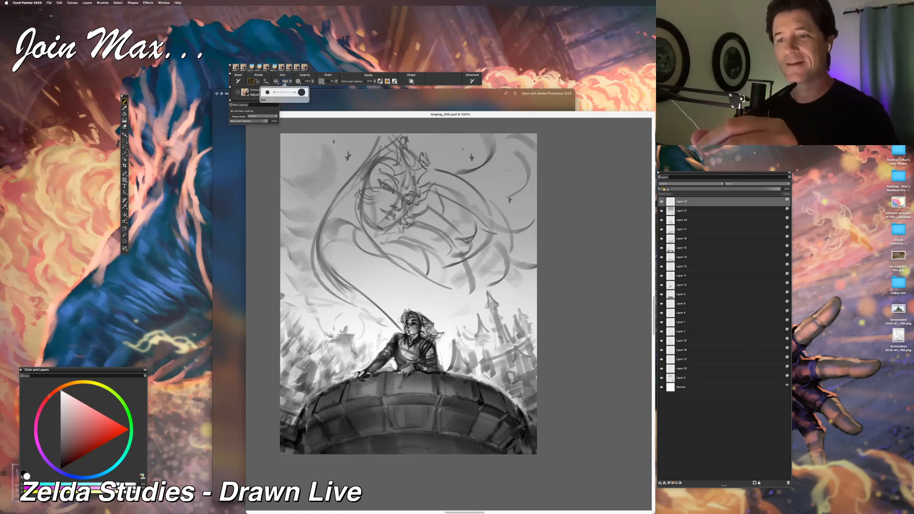
click(284, 103)
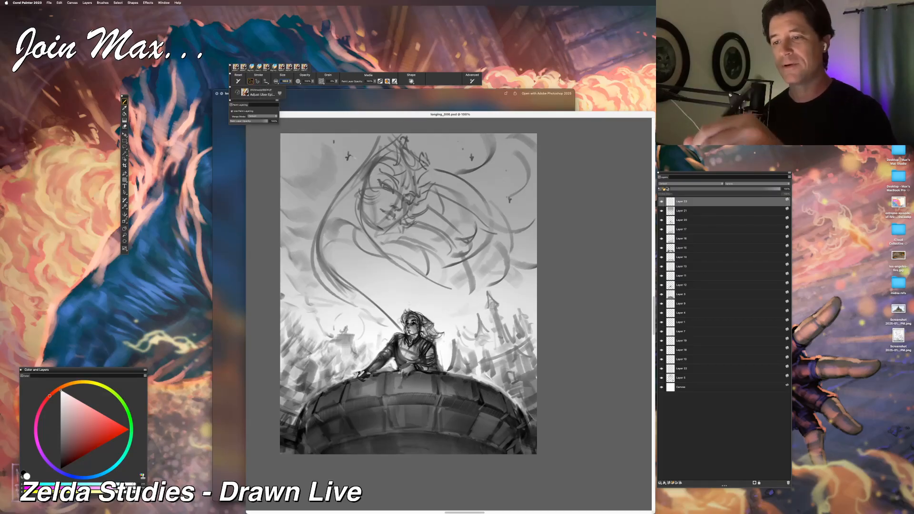
key(Return)
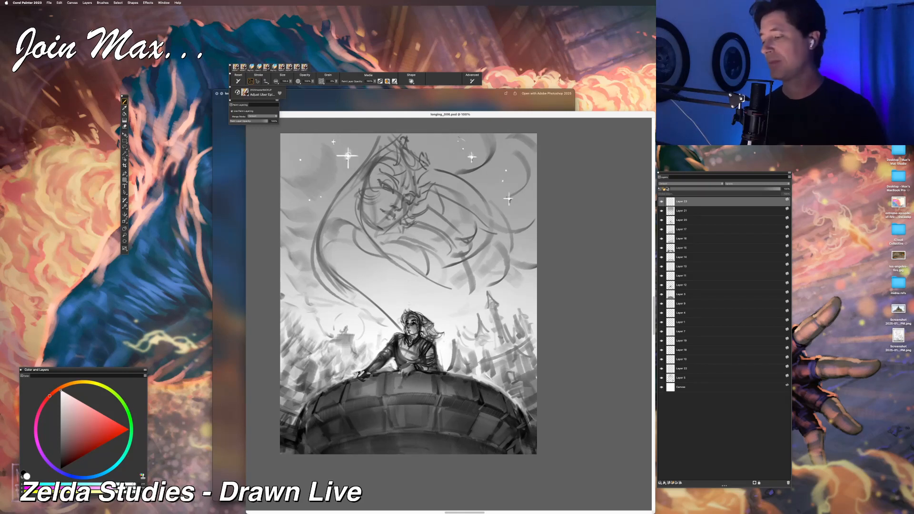
Step: Add another layer on top and paint small light strokes around the distant rooftop beside the leaning figure, undoing an unwanted stroke
click(669, 482)
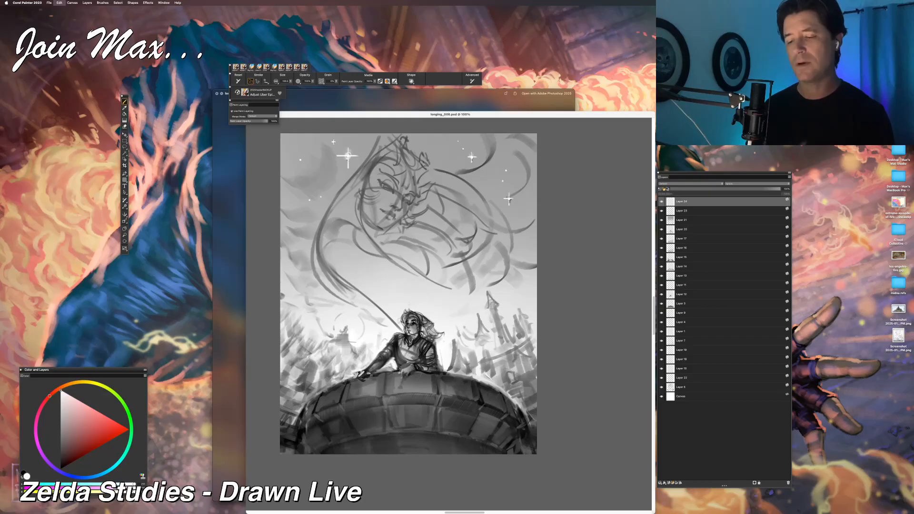
drag(344, 317, 357, 318)
key(super+z)
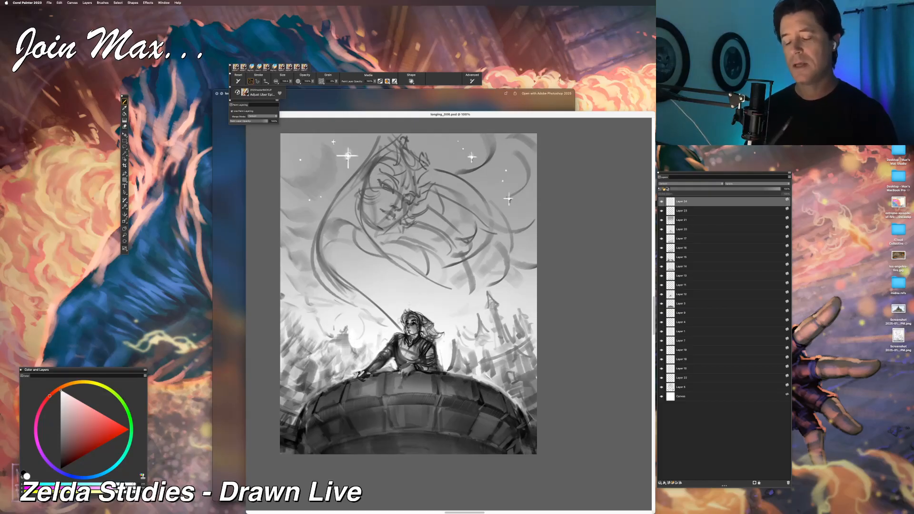
drag(351, 332, 367, 358)
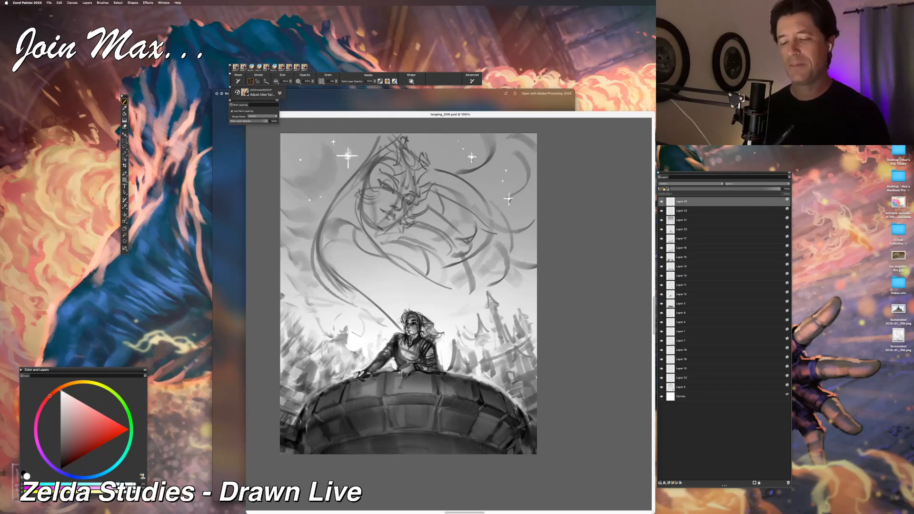
alt+click(346, 339)
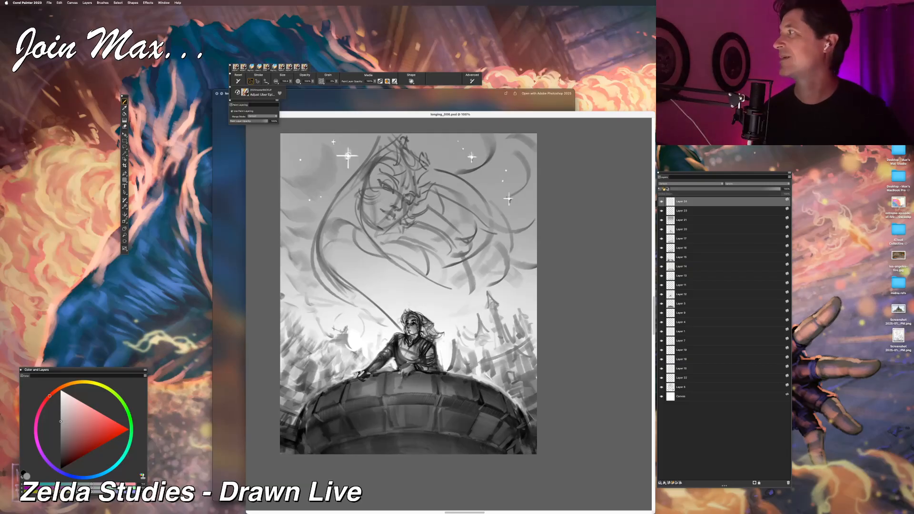
Step: Switch to Messages, bring up the photo of the framed "Twinkle Twinkle litter star" drawing, and enlarge its preview
key(super+Tab)
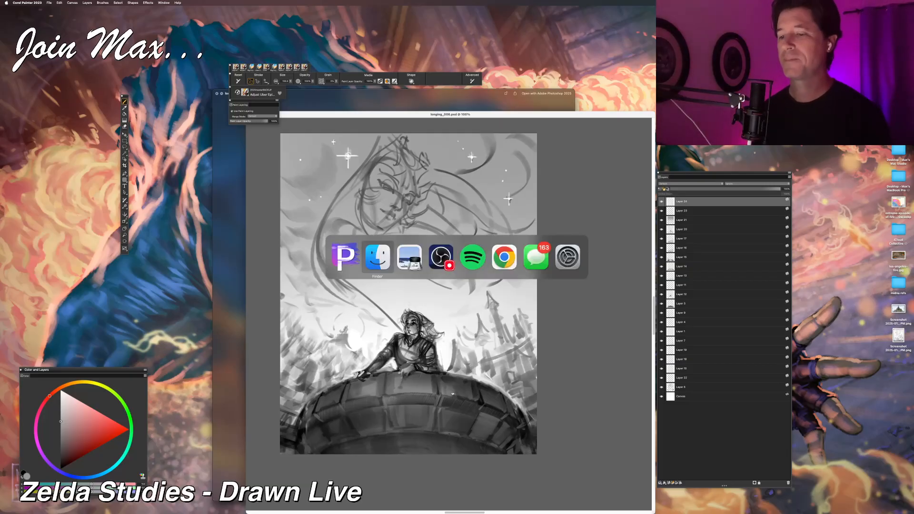
click(537, 258)
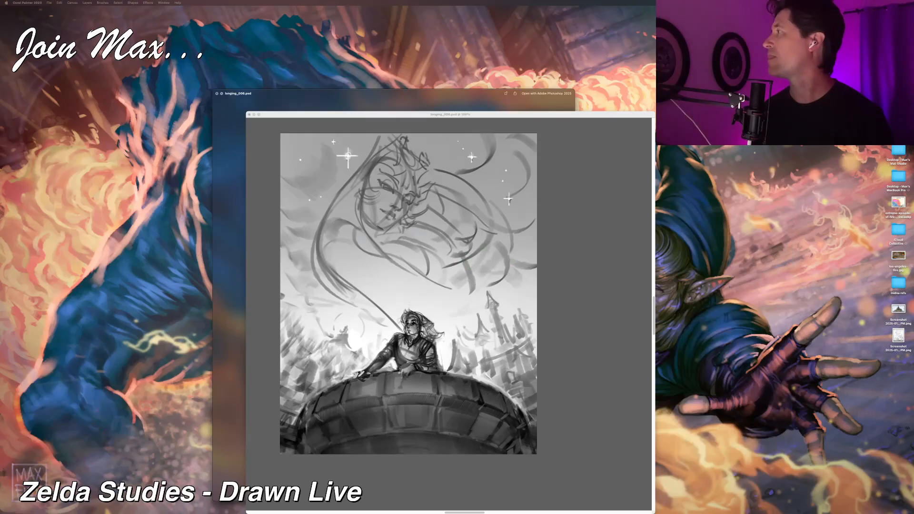
key(space)
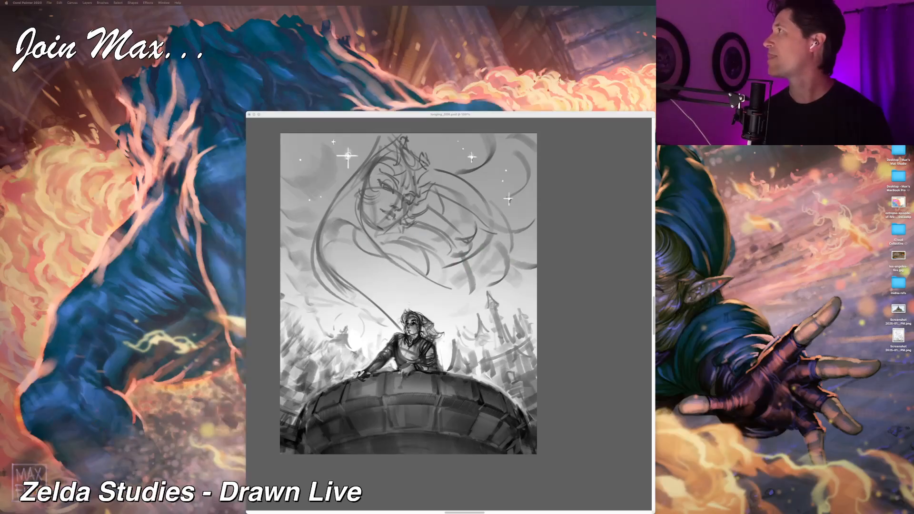
drag(700, 1, 264, 55)
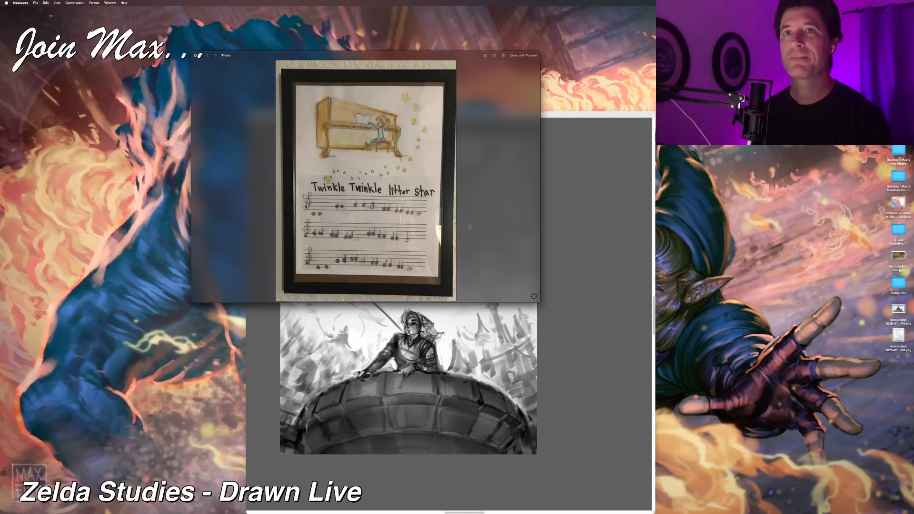
click(540, 304)
key(super+Tab)
drag(539, 299, 723, 508)
drag(509, 58, 445, 28)
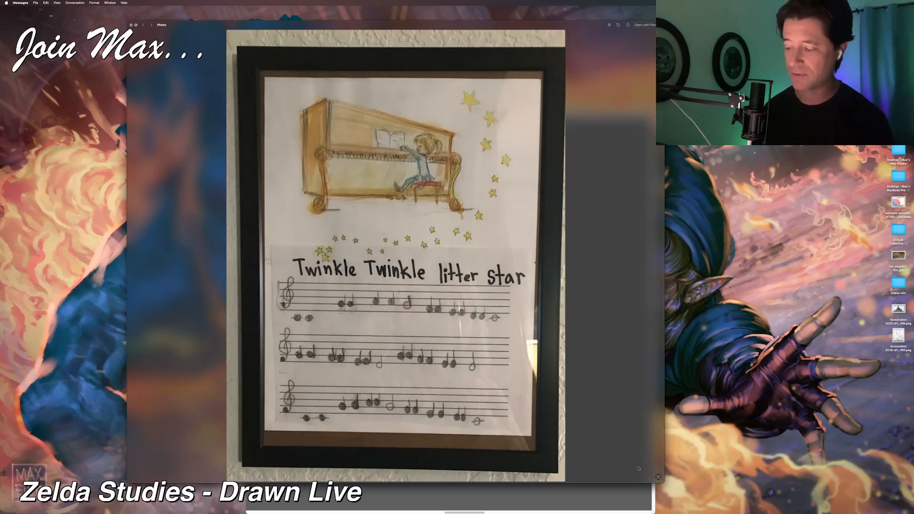
Step: Shrink the photo preview, move it out of the way, and return to the longing_006.psd painting in Corel Painter
mouse_move(661, 481)
mouse_down()
mouse_move(515, 484)
mouse_move(469, 471)
mouse_move(456, 450)
mouse_up()
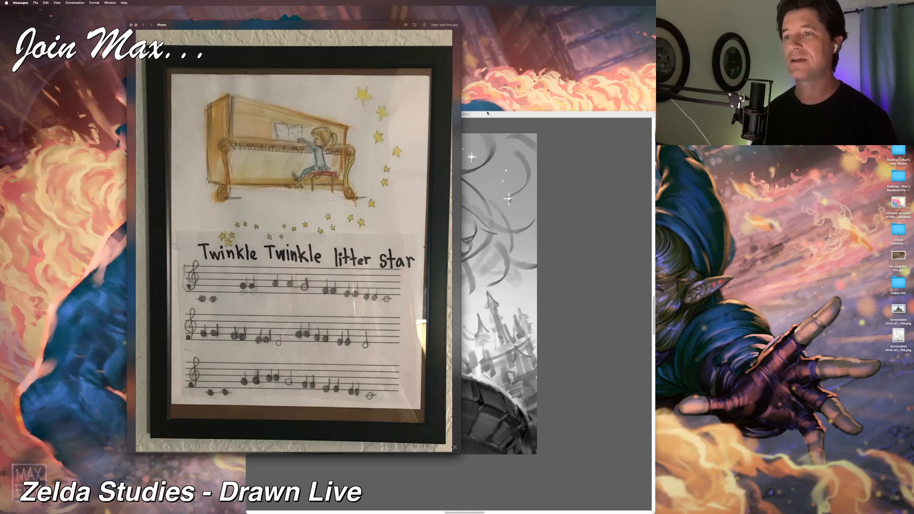
drag(387, 28, 602, 56)
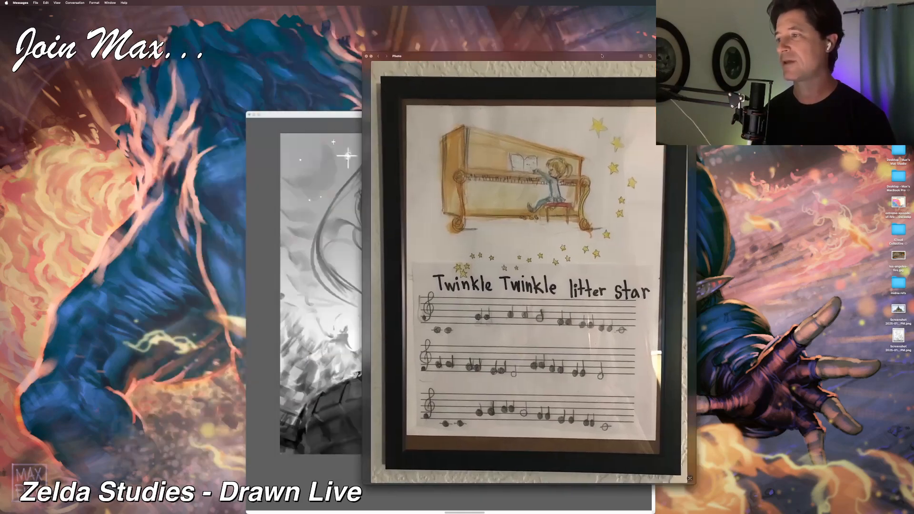
drag(696, 52, 575, 242)
mouse_move(509, 246)
mouse_down()
mouse_move(714, 124)
mouse_move(833, 1)
mouse_up()
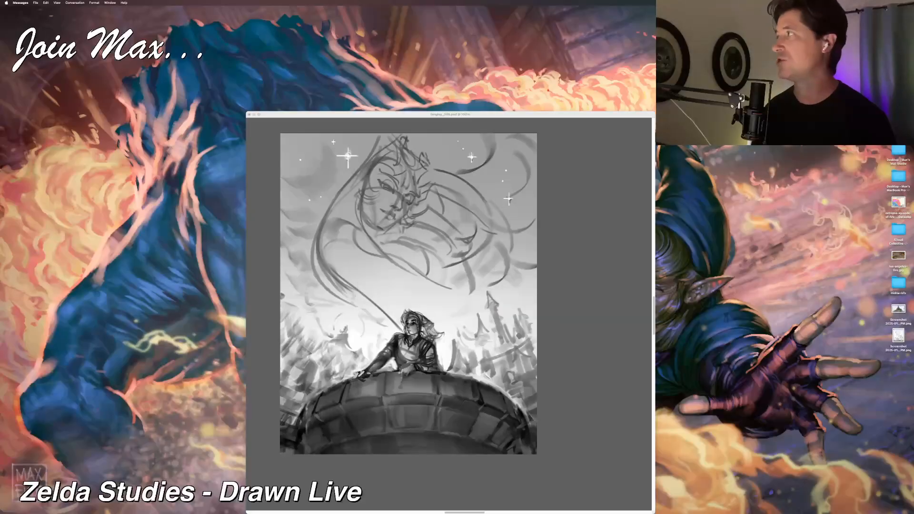
click(483, 117)
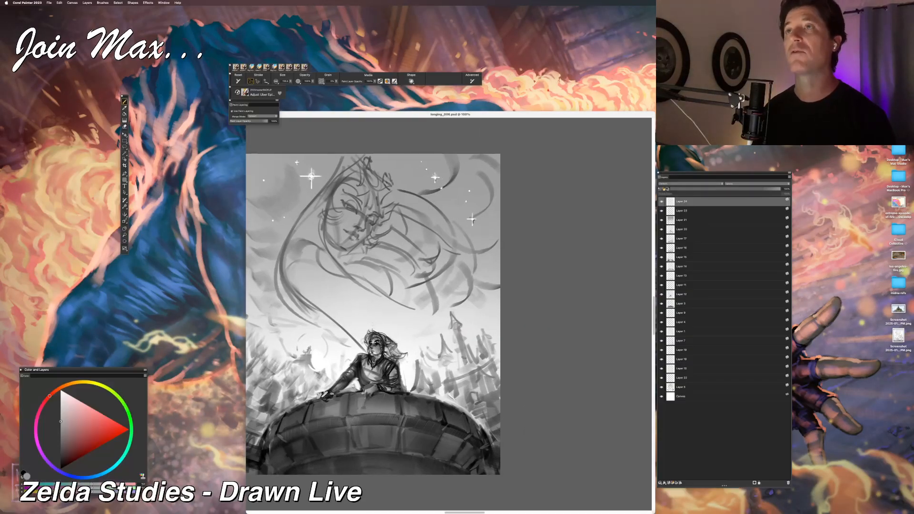
Step: Examine the whole composition, including the starry sky, then look closely at the figure on the tower and the castle backdrop
drag(441, 188, 465, 184)
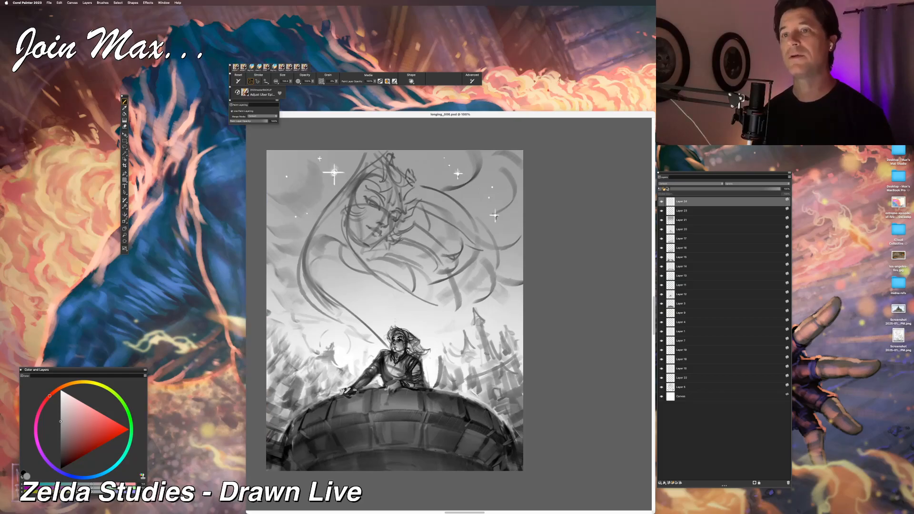
key(super+equal)
key(super+equal)
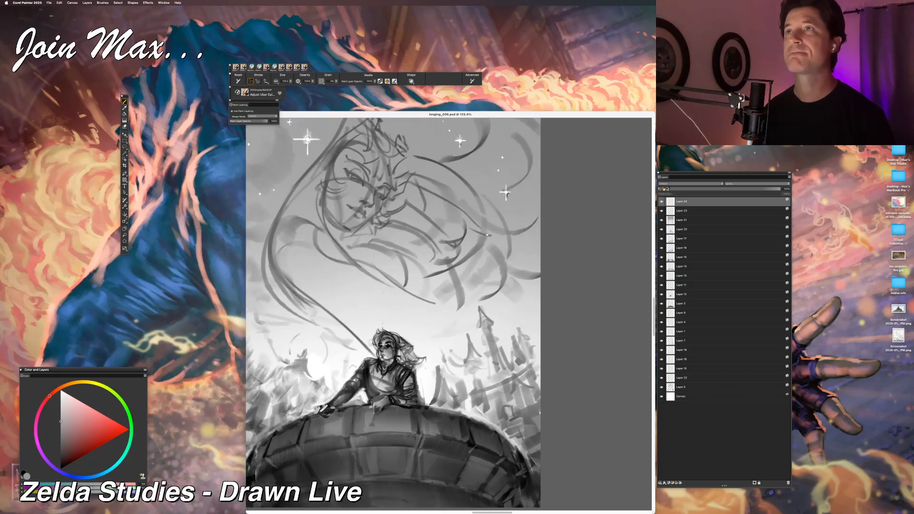
drag(486, 234, 516, 237)
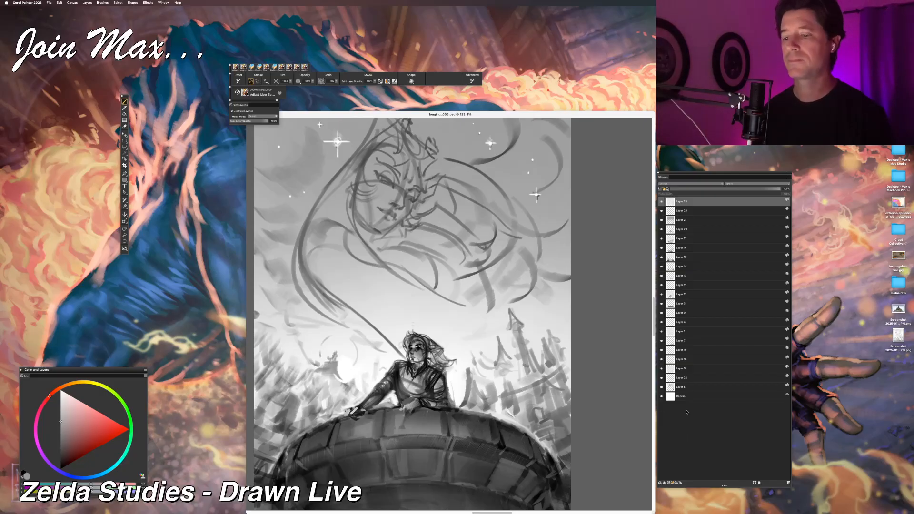
key(super+equal)
key(super+minus)
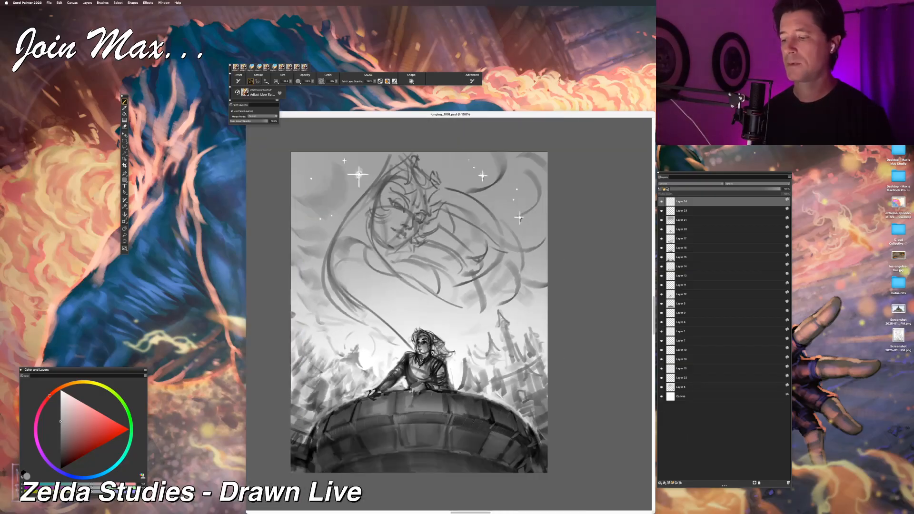
drag(519, 324, 468, 304)
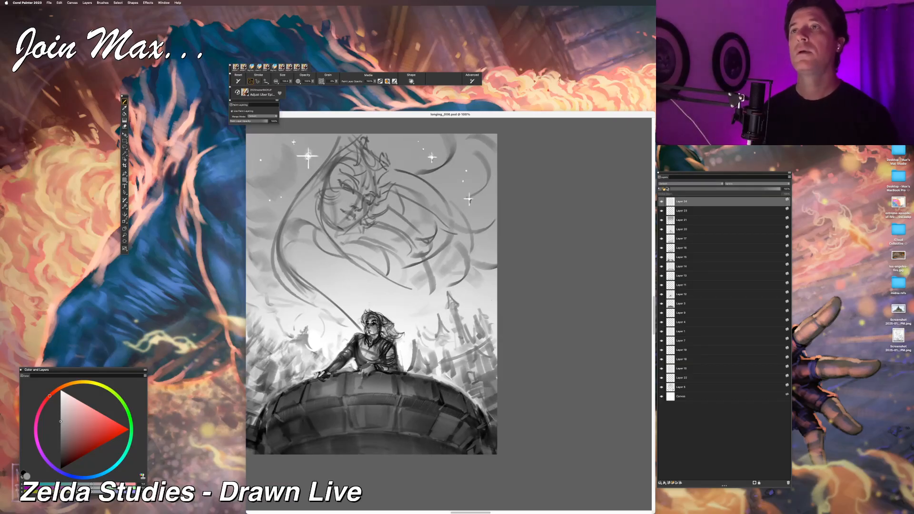
key(super+equal)
key(super+equal)
key(super+equal)
key(super+equal)
drag(484, 339, 615, 284)
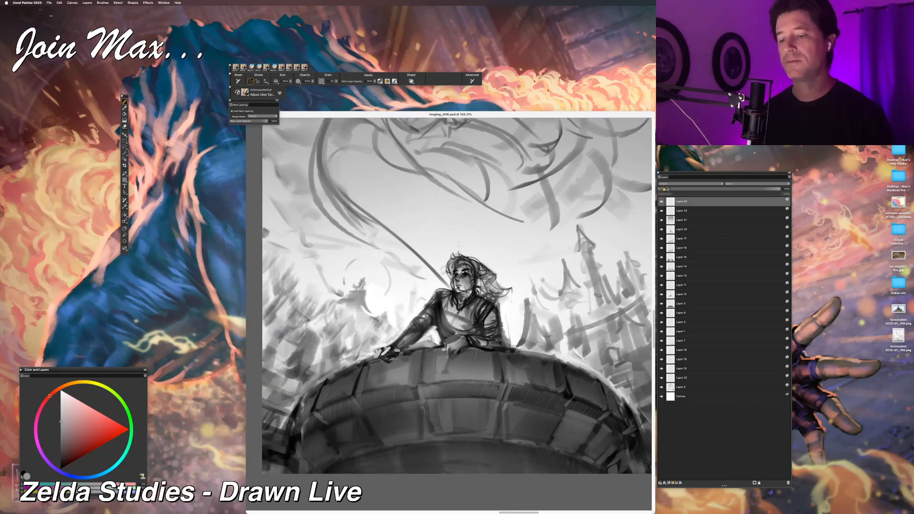
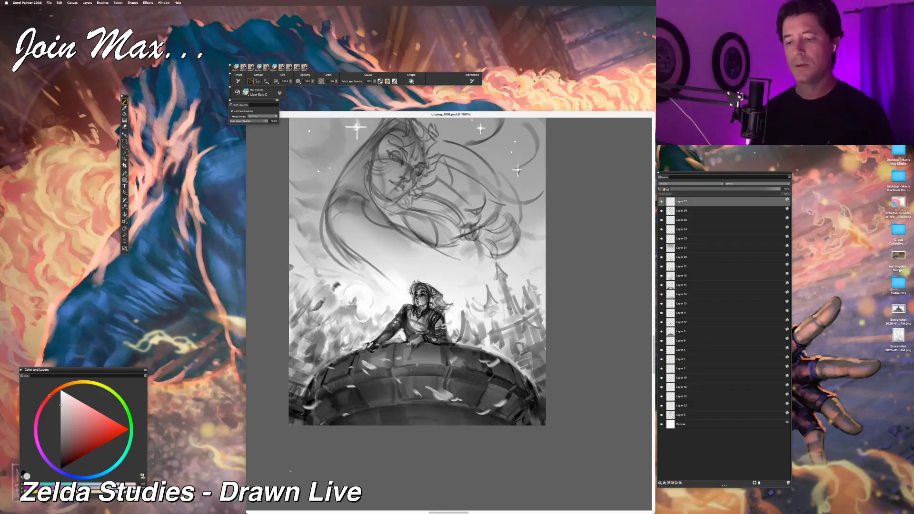
Step: Pick a lighter grey and paint a drifting petal over the lower-left part of the tower's curved wall, undoing an unwanted stroke
key(super+minus)
key(super+minus)
key(super+minus)
key(super+equal)
key(super+equal)
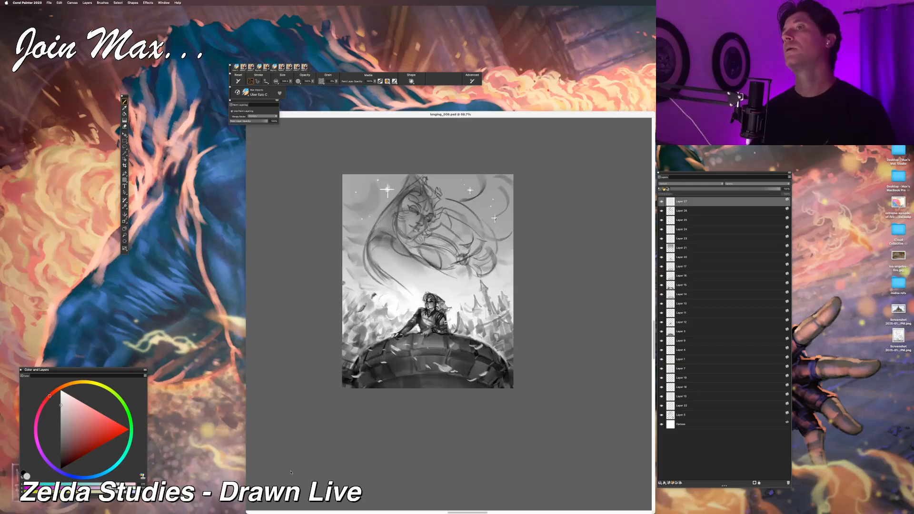
click(60, 426)
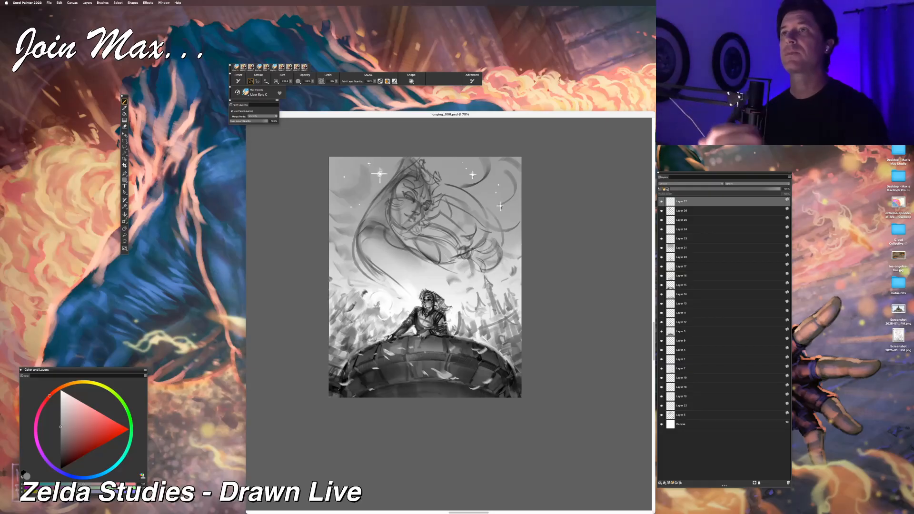
key(super+minus)
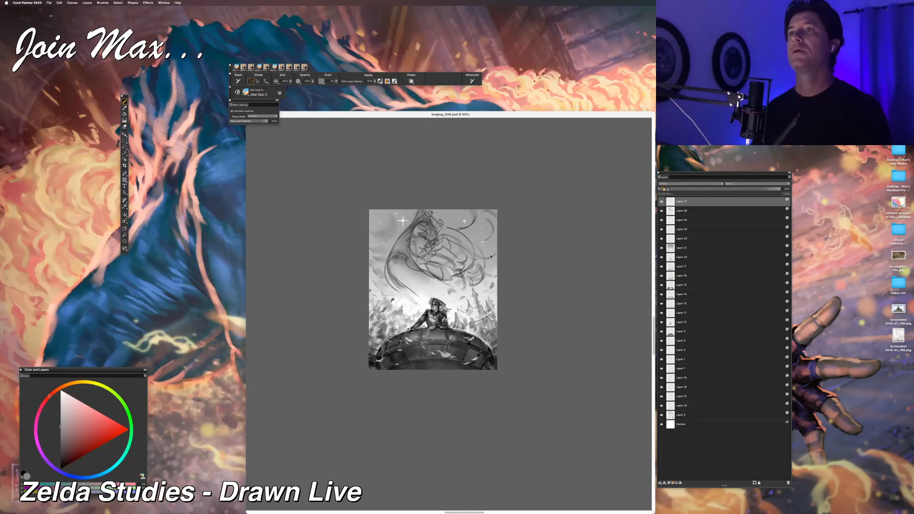
key(super+plus)
key(super+plus)
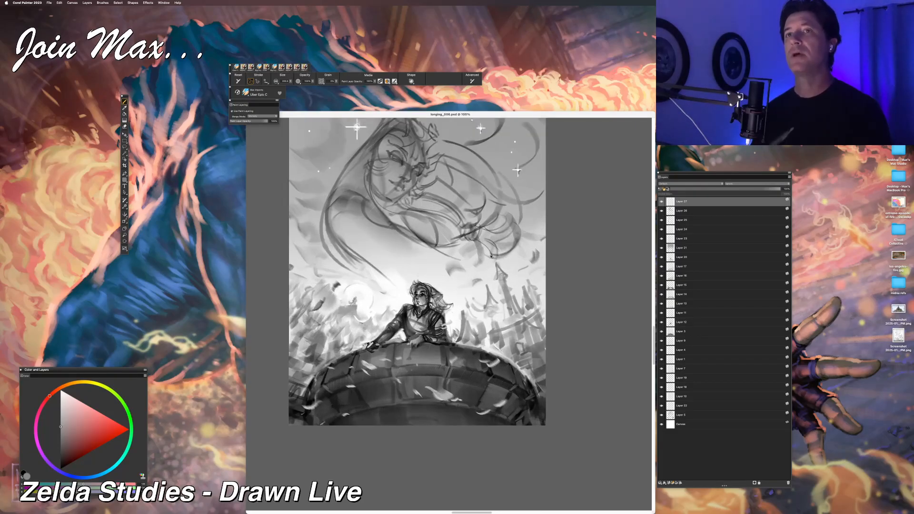
key(super+z)
alt+click(351, 386)
mouse_move(345, 399)
mouse_down()
mouse_move(337, 406)
mouse_move(354, 418)
mouse_up()
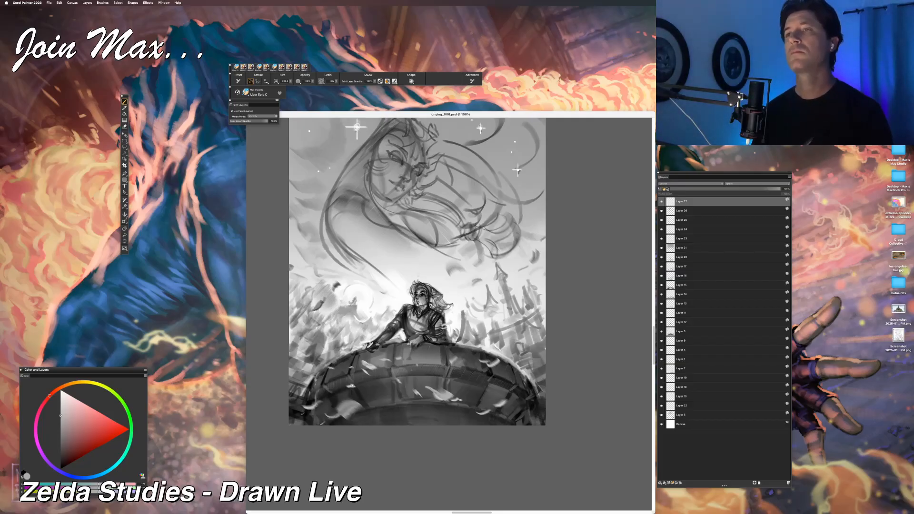
drag(351, 386, 338, 404)
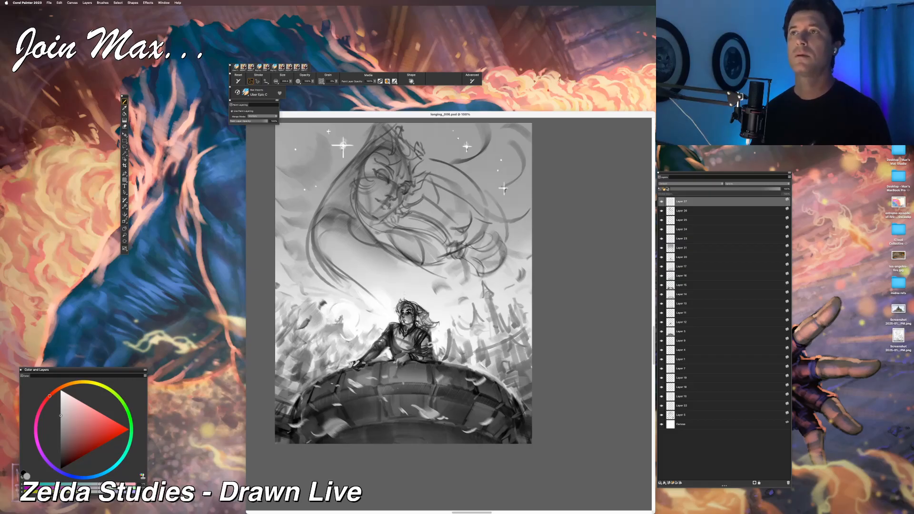
Step: Select the second layer from the top, pick a dark grey, and try strokes on the large floating woman, undoing unwanted ones
key(super+plus)
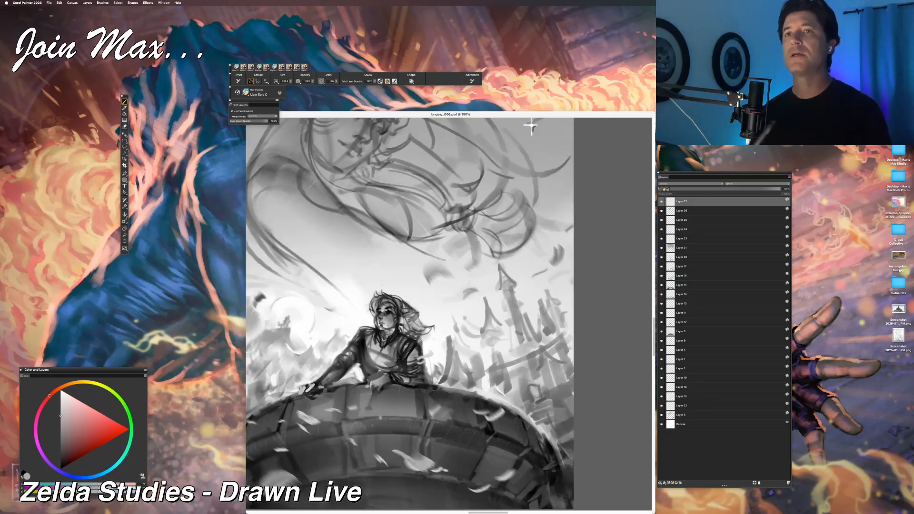
key(super+minus)
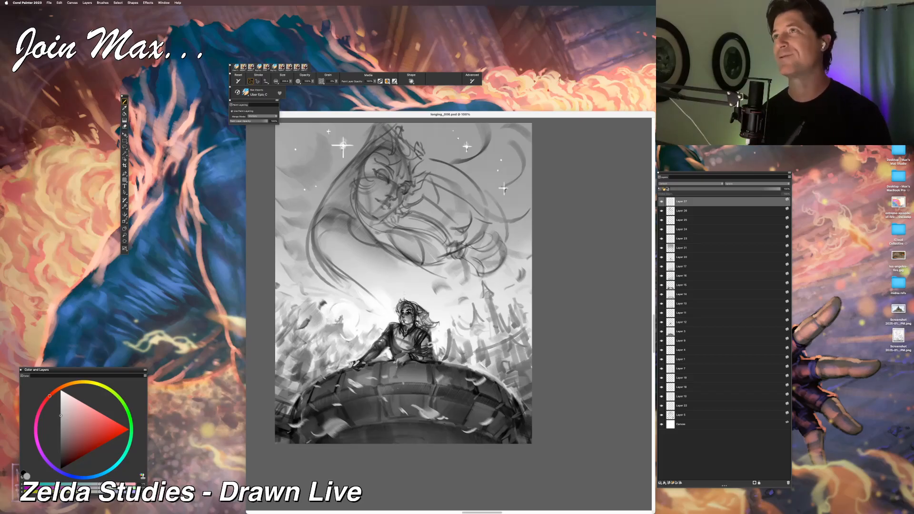
drag(336, 332, 325, 359)
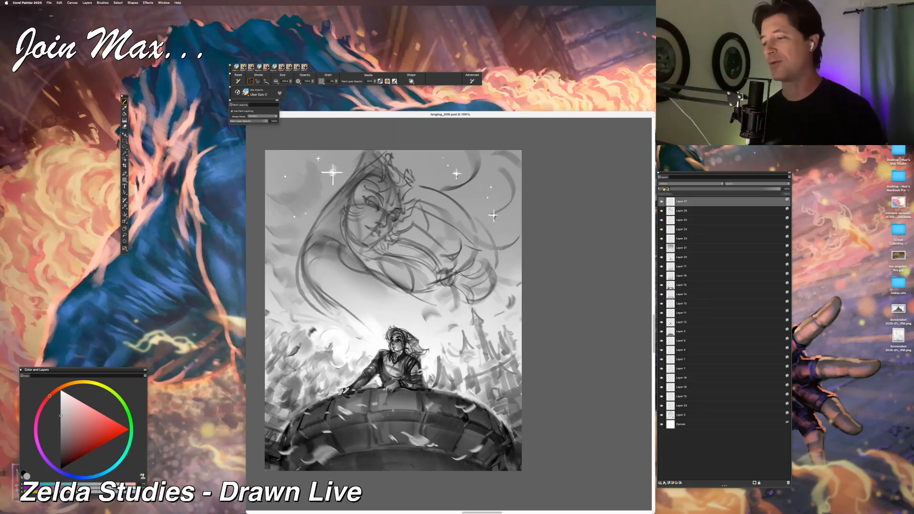
click(673, 212)
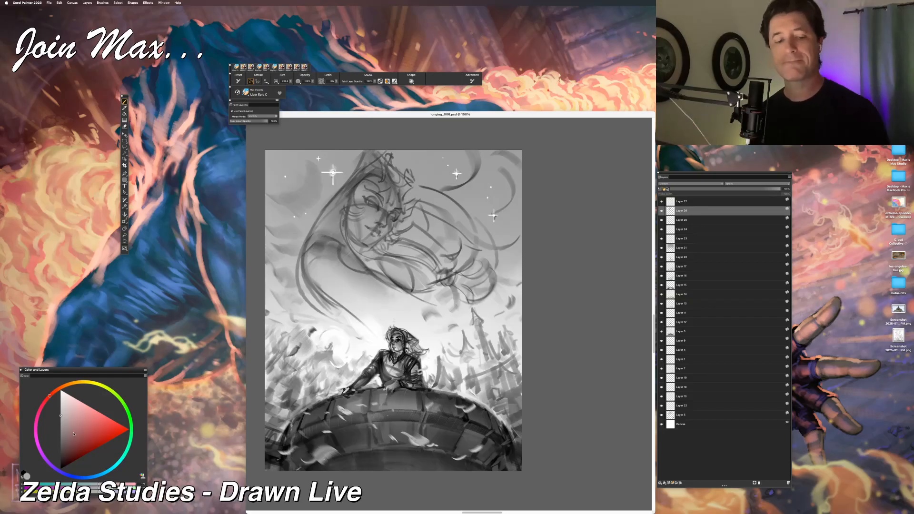
click(60, 446)
drag(398, 327, 419, 315)
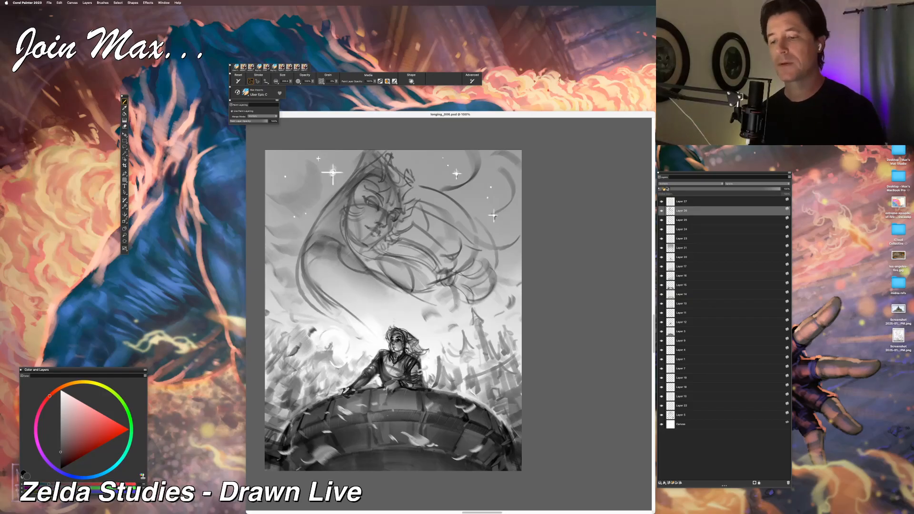
mouse_move(383, 246)
mouse_down()
mouse_move(438, 274)
mouse_move(395, 244)
mouse_move(442, 280)
mouse_up()
key(ctrl+z)
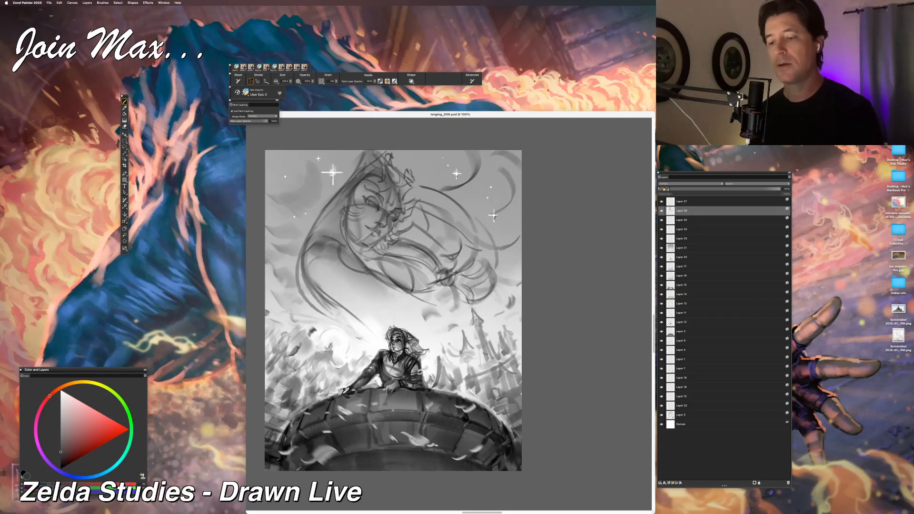
drag(345, 227, 373, 254)
key(ctrl+z)
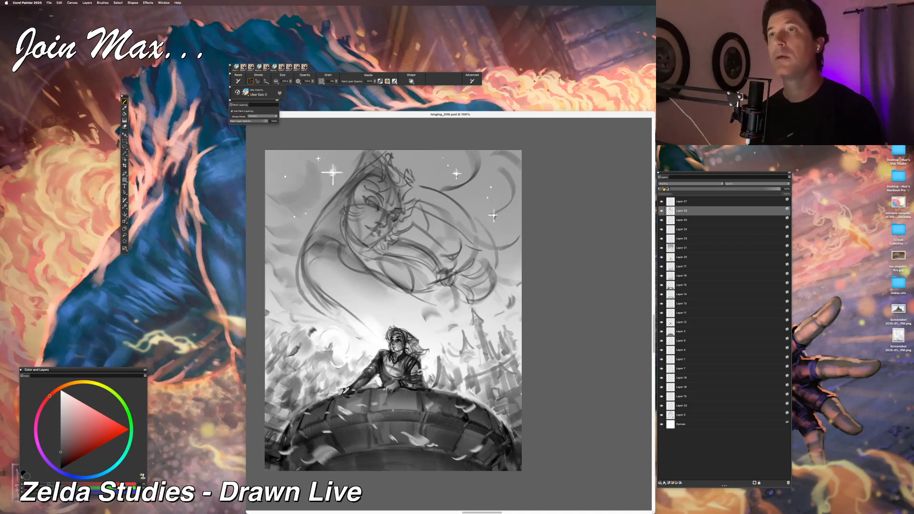
Step: Darken the eyes and brows of the large floating face, undoing an unwanted stroke, and save an incremental version of the painting
drag(370, 247, 390, 232)
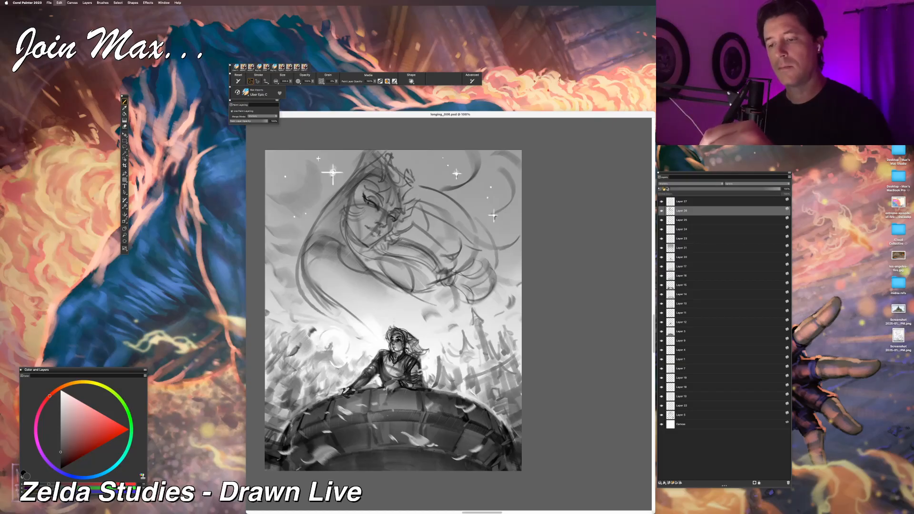
key(super+z)
drag(364, 193, 372, 201)
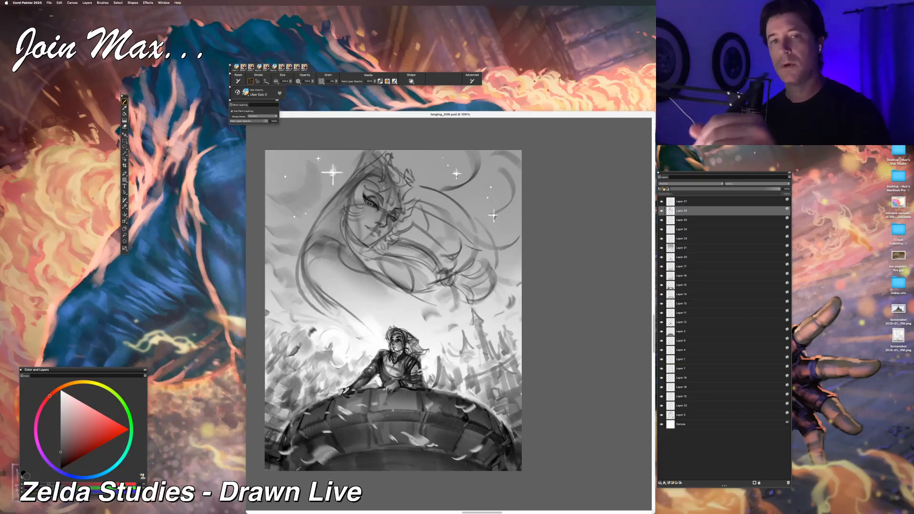
key(super+alt+s)
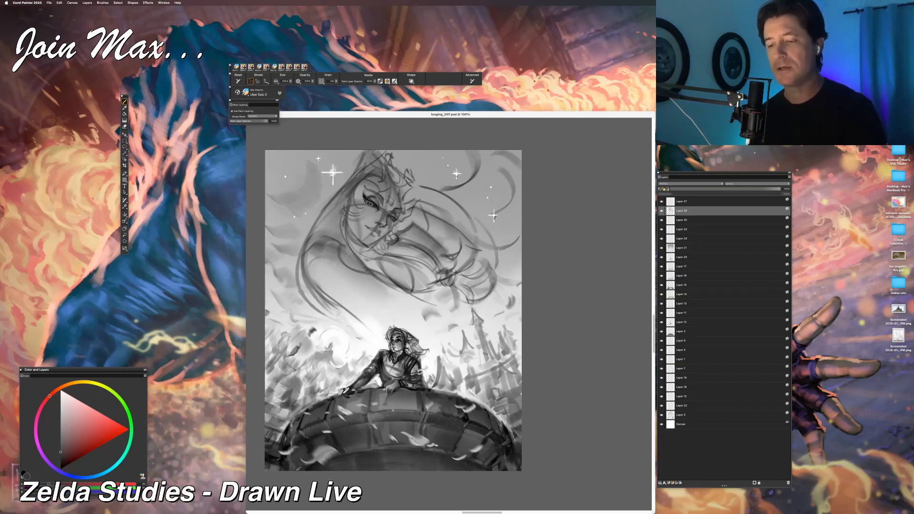
Step: Rework the floating woman's hair with long curved dark strands sweeping into the upper-right sky and around her face, undoing unwanted strokes
mouse_move(413, 202)
mouse_down()
mouse_move(477, 280)
mouse_move(427, 193)
mouse_up()
key(super+z)
mouse_move(474, 247)
mouse_down()
mouse_move(408, 184)
mouse_move(481, 151)
mouse_up()
drag(460, 212, 515, 160)
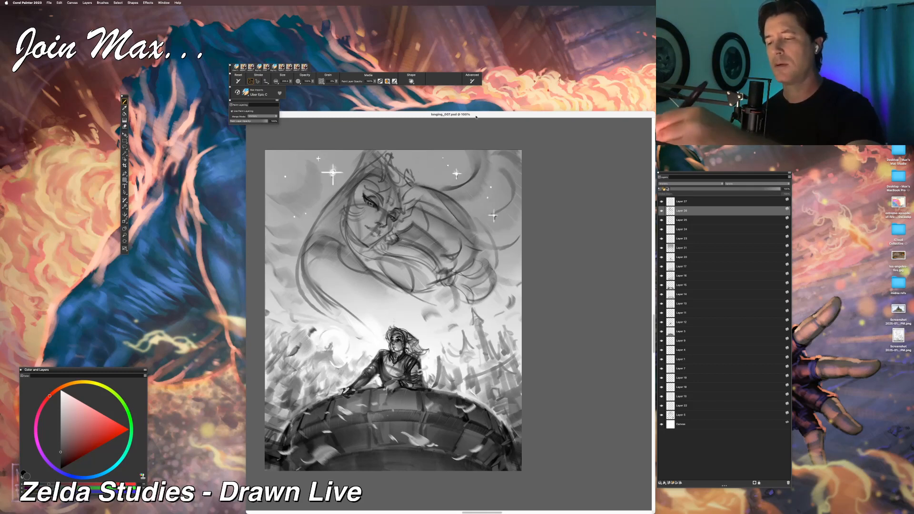
key(super+z)
drag(471, 214, 503, 157)
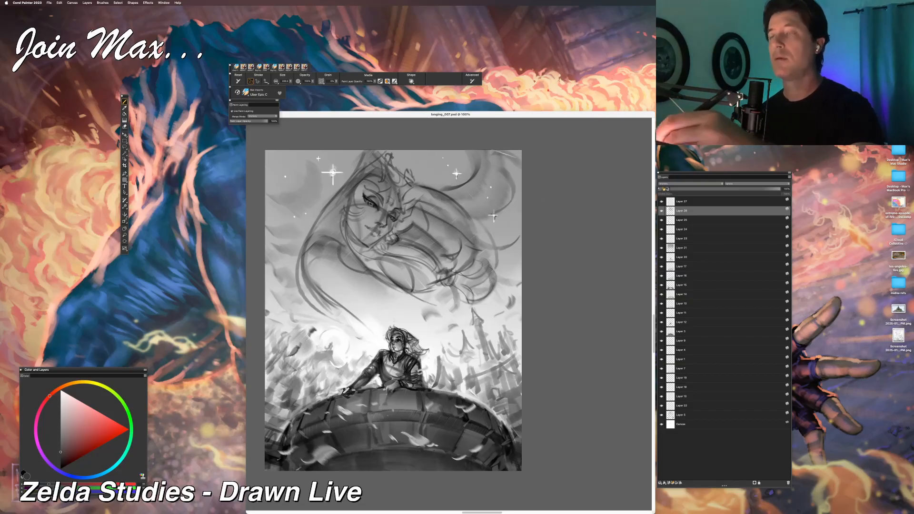
key(super+z)
drag(473, 219, 512, 157)
mouse_move(518, 210)
mouse_down()
mouse_move(483, 243)
mouse_move(481, 275)
mouse_up()
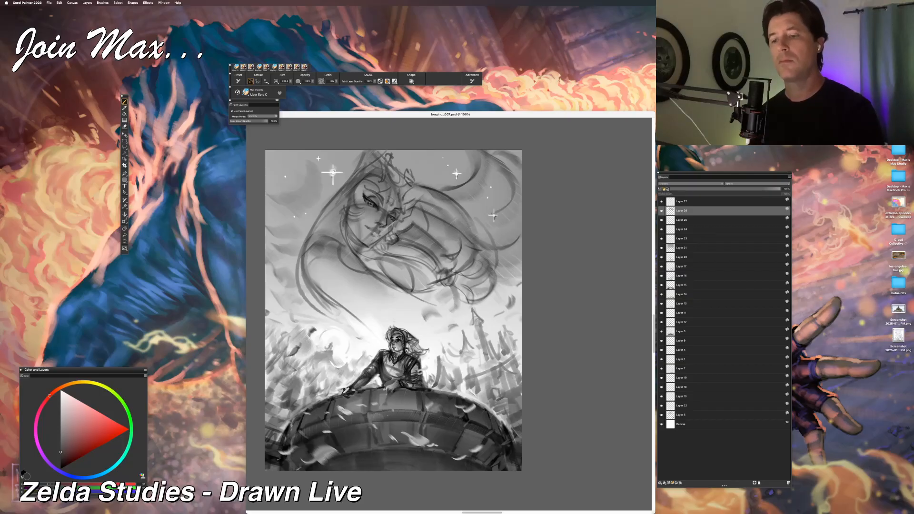
drag(389, 170, 352, 202)
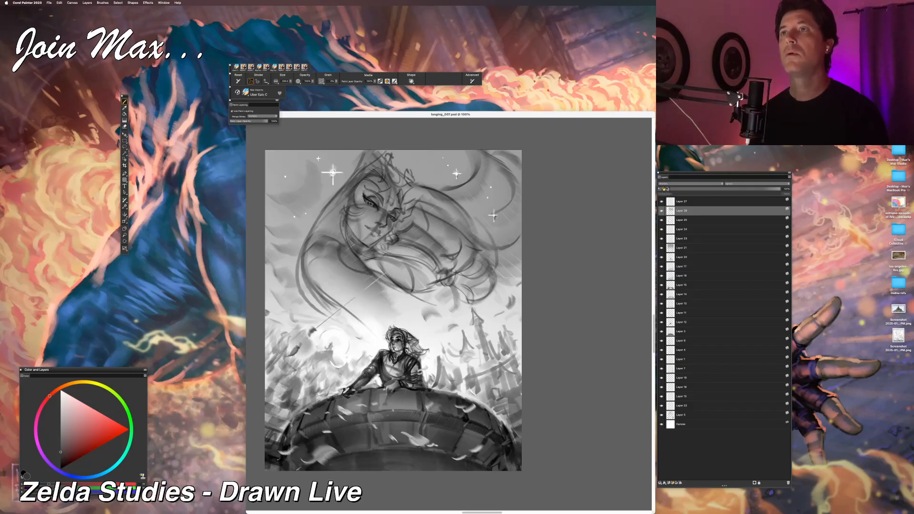
Step: Examine the whole composition at reduced sizes, comparing the floating woman and her flowing hair with the figure on the tower
key(super+minus)
key(super+minus)
key(super+minus)
key(super+minus)
key(super+minus)
key(super+minus)
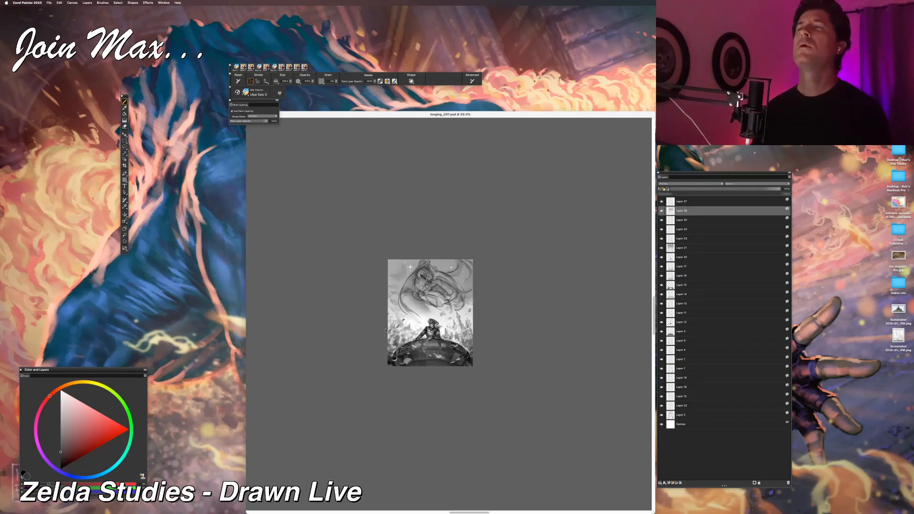
key(super+plus)
key(super+plus)
key(super+plus)
key(super+plus)
key(super+plus)
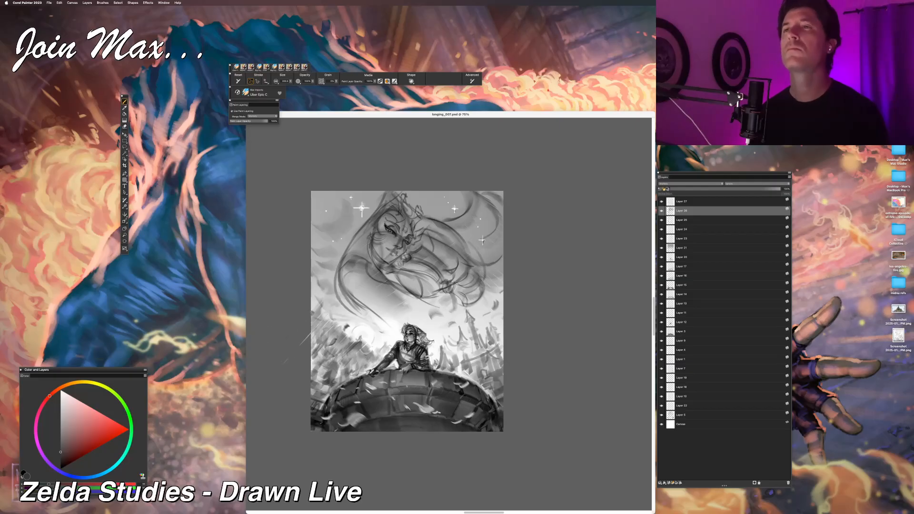
key(super+minus)
key(super+minus)
key(super+minus)
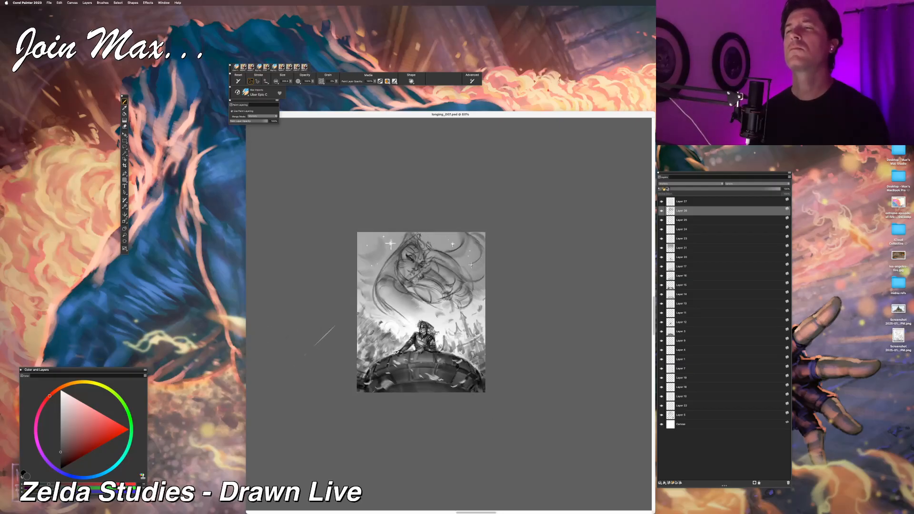
key(super+equal)
key(super+equal)
key(super+equal)
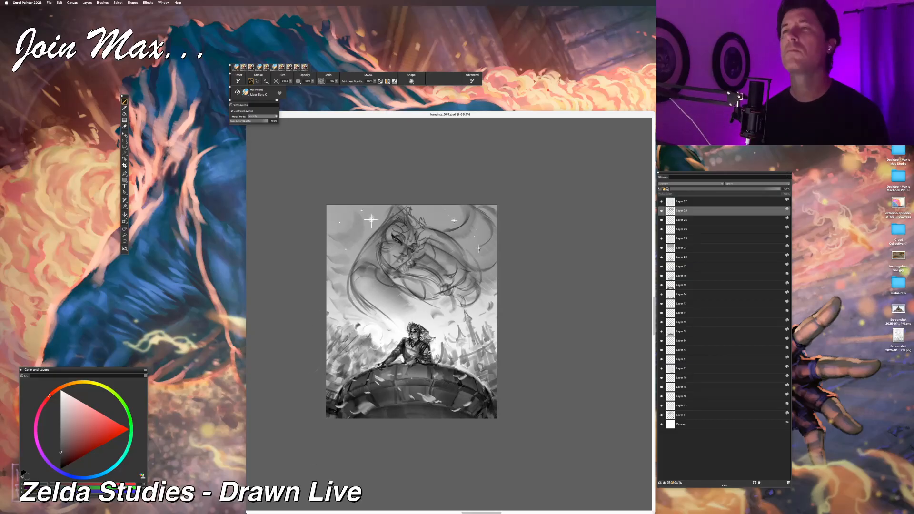
key(super+minus)
key(super+minus)
key(super+equal)
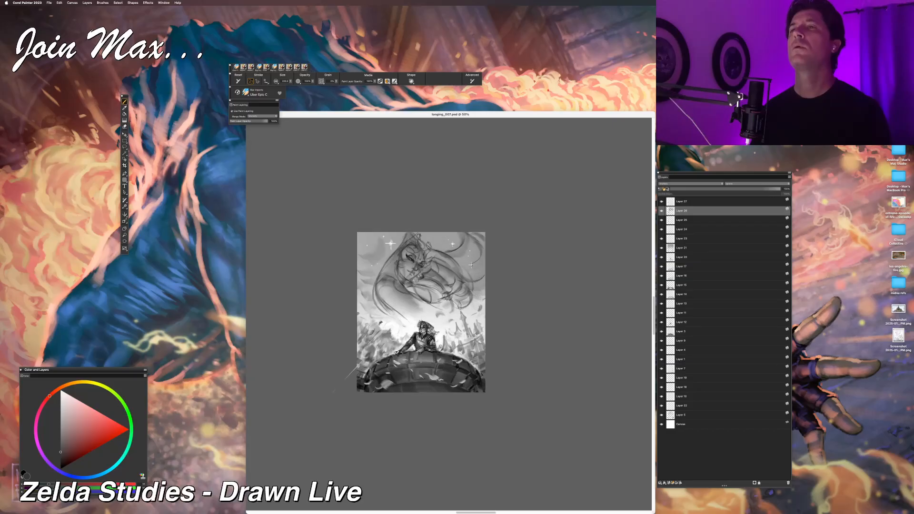
key(super+equal)
scroll(367, 384, right, 3)
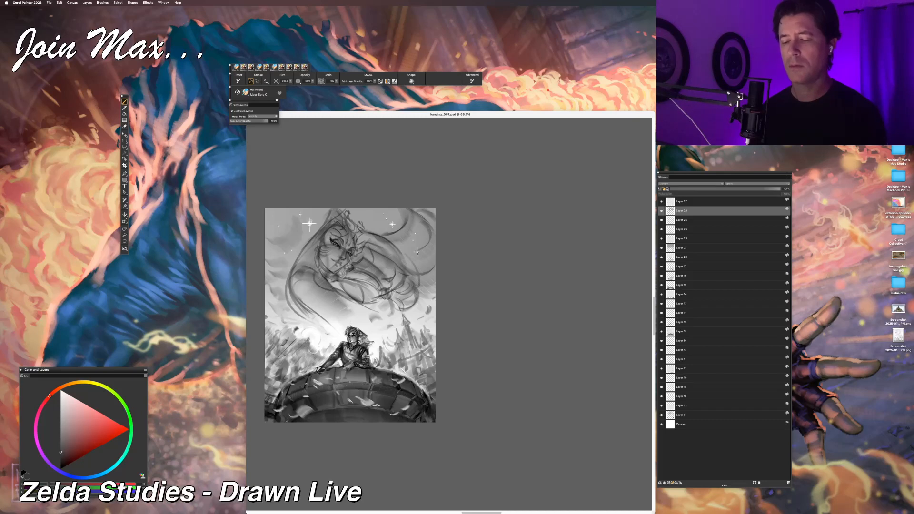
drag(404, 340, 402, 356)
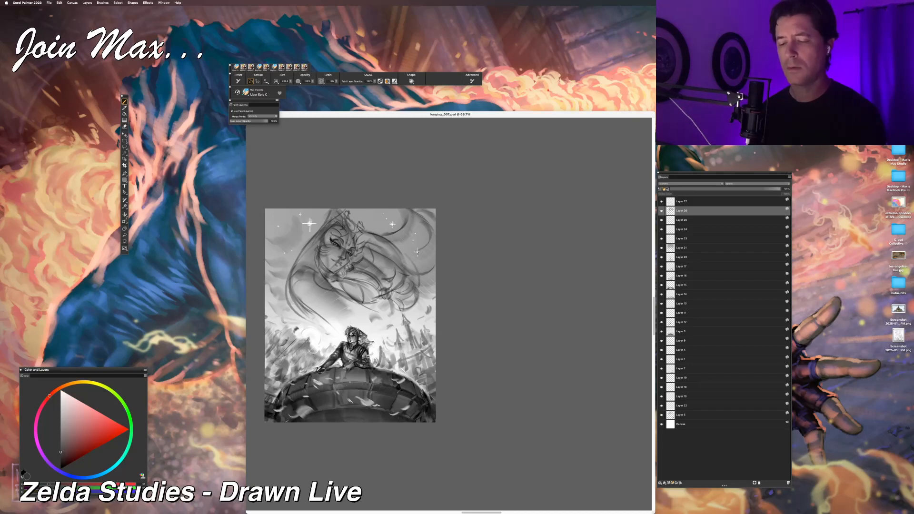
key(super+z)
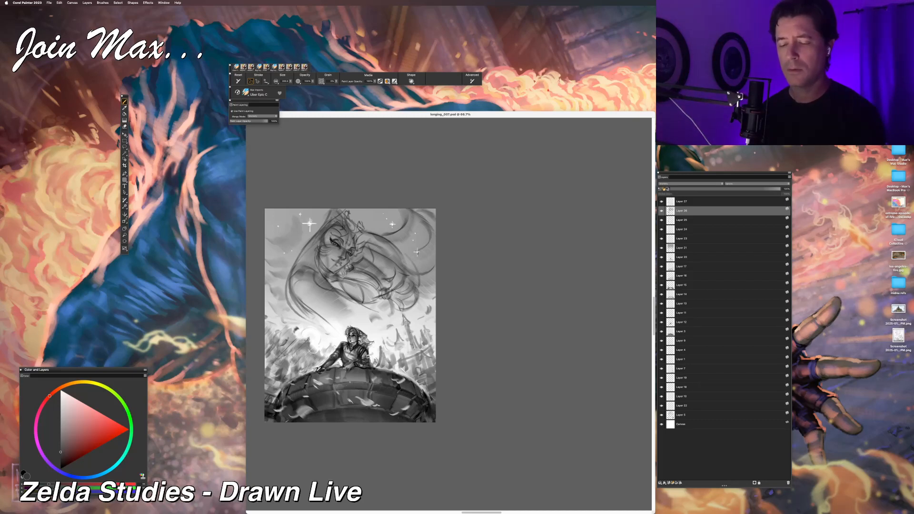
drag(409, 349, 432, 333)
key(super+z)
drag(392, 373, 438, 343)
key(super+z)
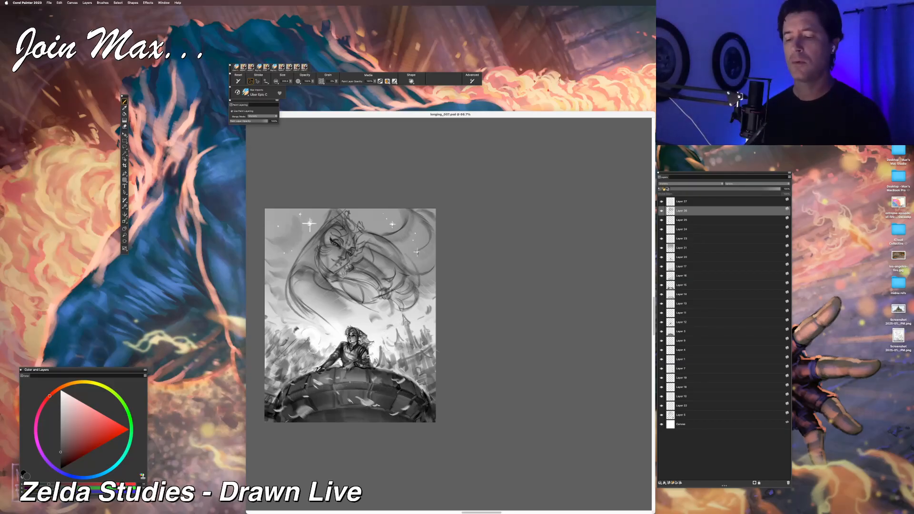
drag(433, 346, 469, 315)
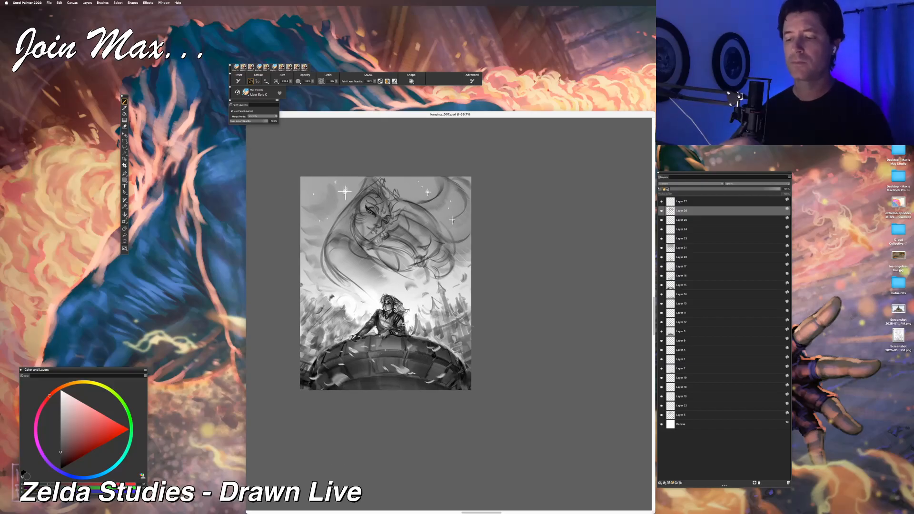
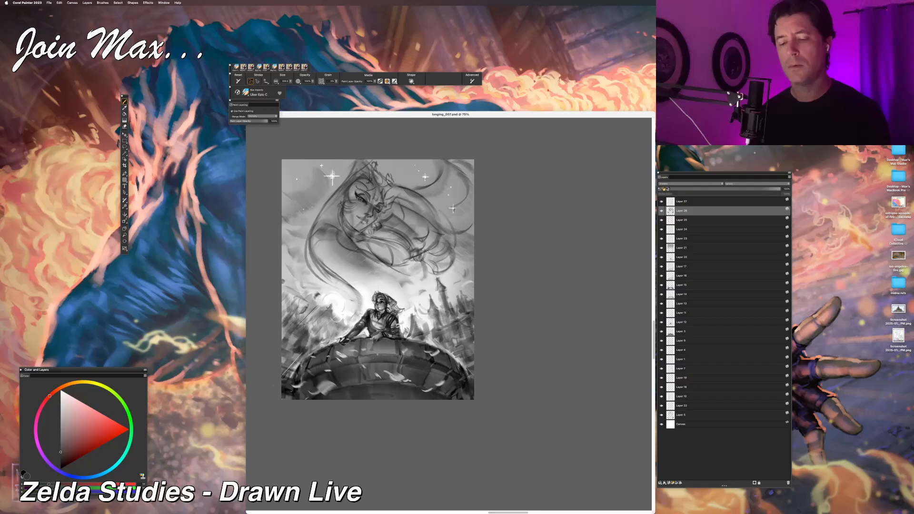
Step: Paint short strokes into the sky beside the forest and across the floating woman's flowing hair
drag(294, 291, 285, 313)
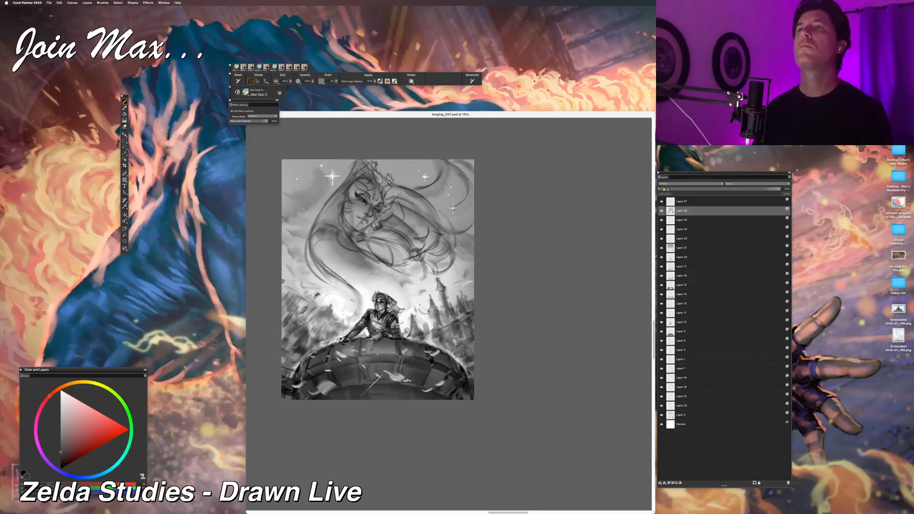
key(super+minus)
key(super+minus)
scroll(376, 392, up, 5)
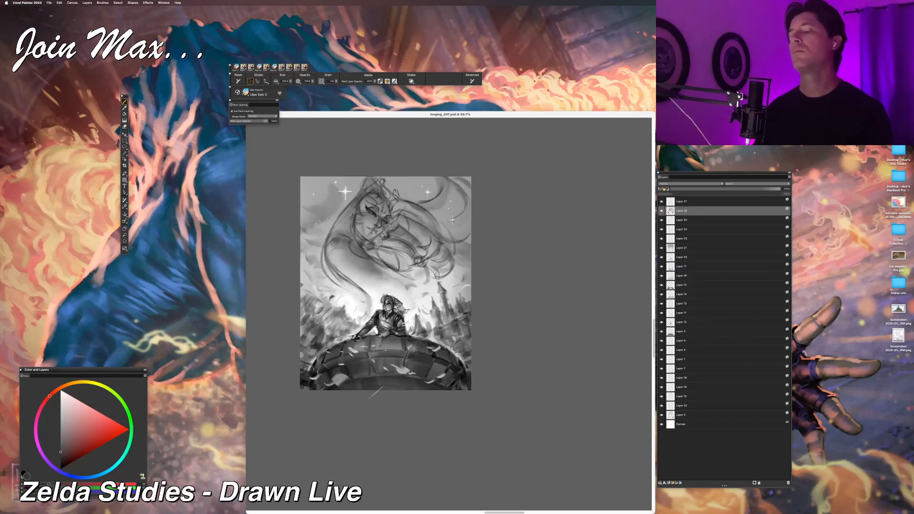
scroll(365, 378, up, 2)
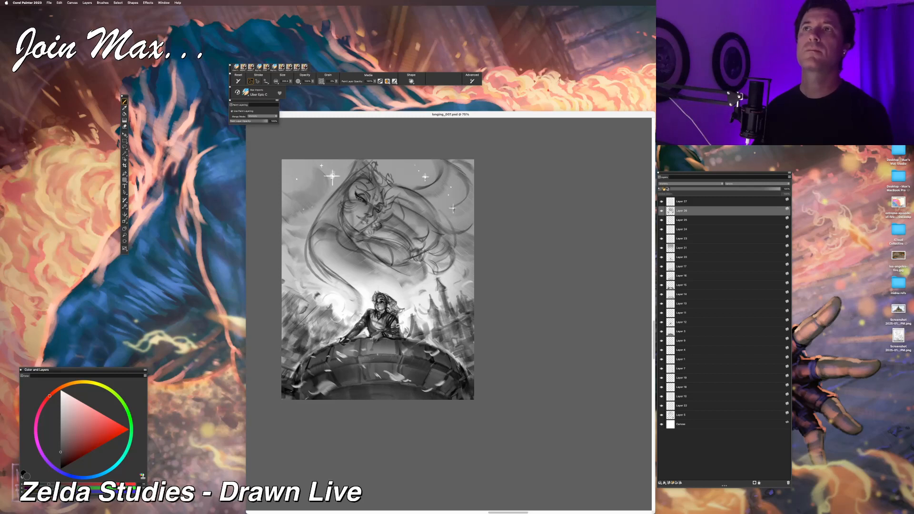
drag(396, 209, 434, 239)
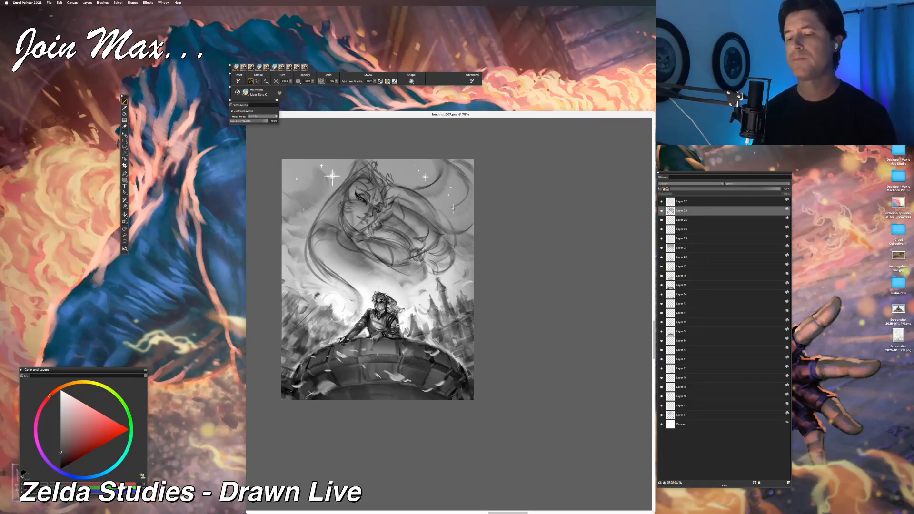
Step: Compare the painting with the second layer from the top and the lowest sketch layer each hidden and shown
click(661, 211)
click(661, 211)
click(661, 211)
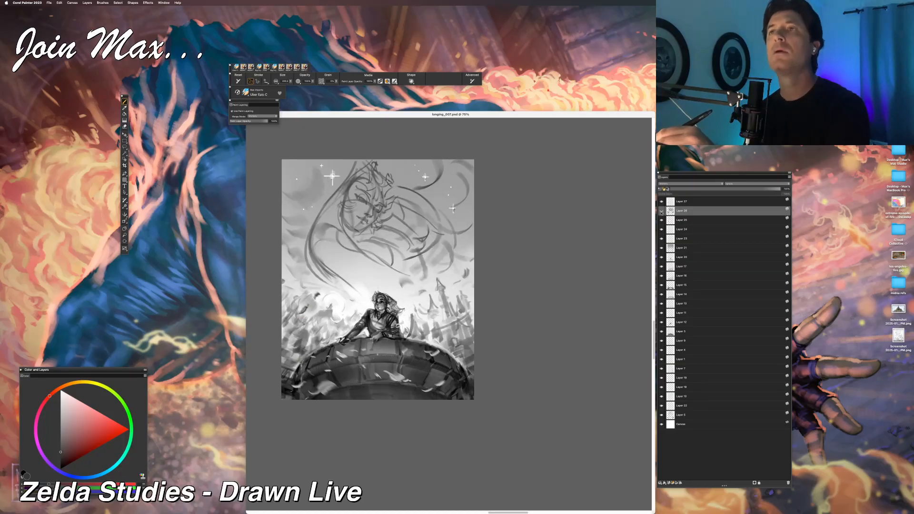
click(661, 211)
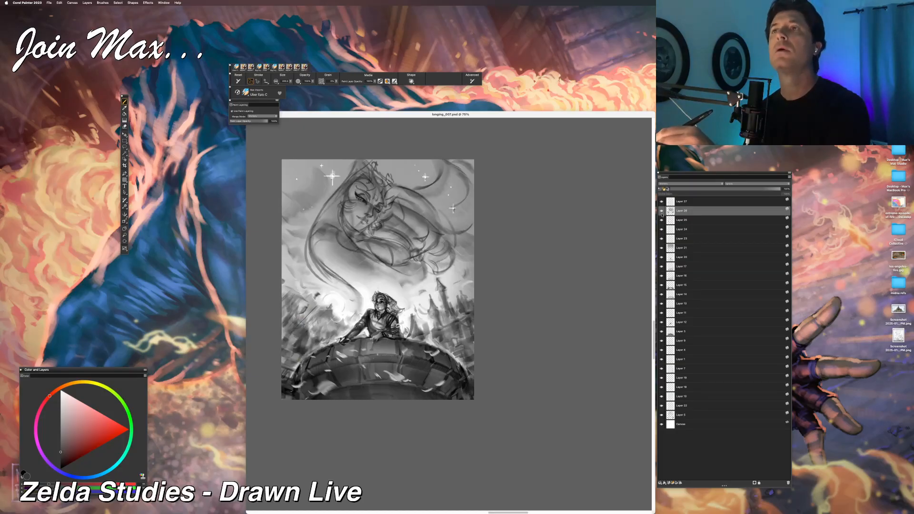
click(661, 415)
click(661, 415)
click(662, 415)
click(662, 415)
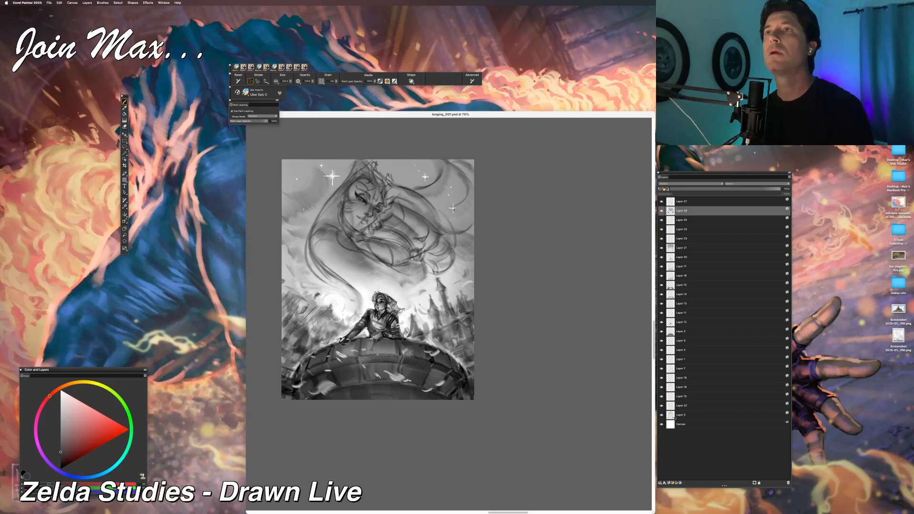
Step: Select the lowest sketch layer and erase stray lines around the floating woman, checking it with the second layer from the top hidden
click(682, 415)
key(n)
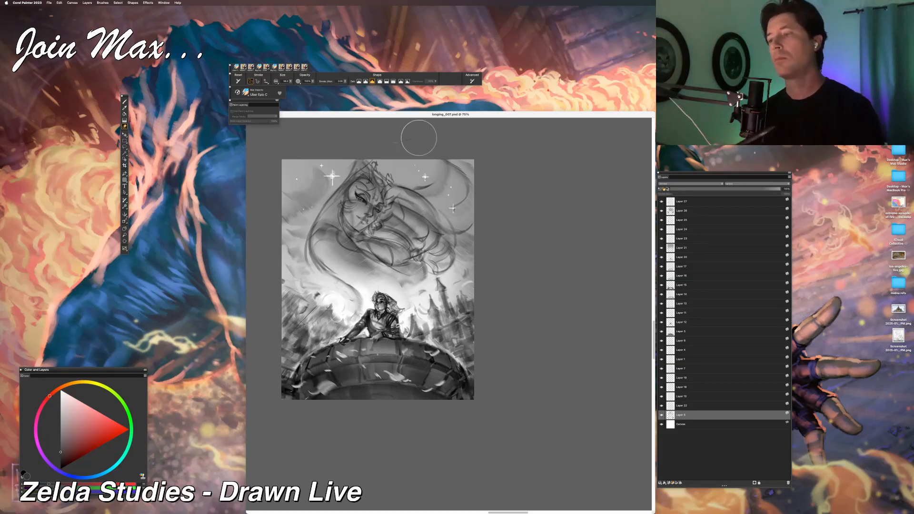
click(661, 212)
click(662, 211)
click(662, 213)
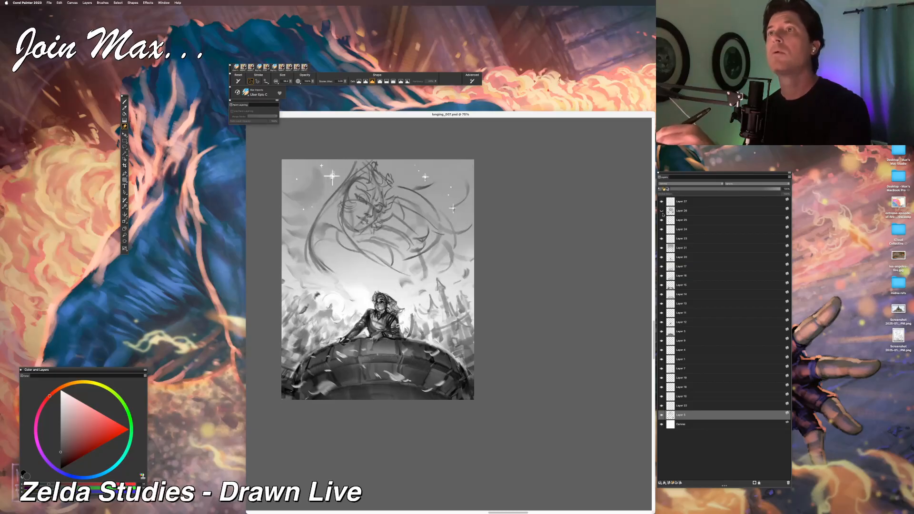
click(661, 211)
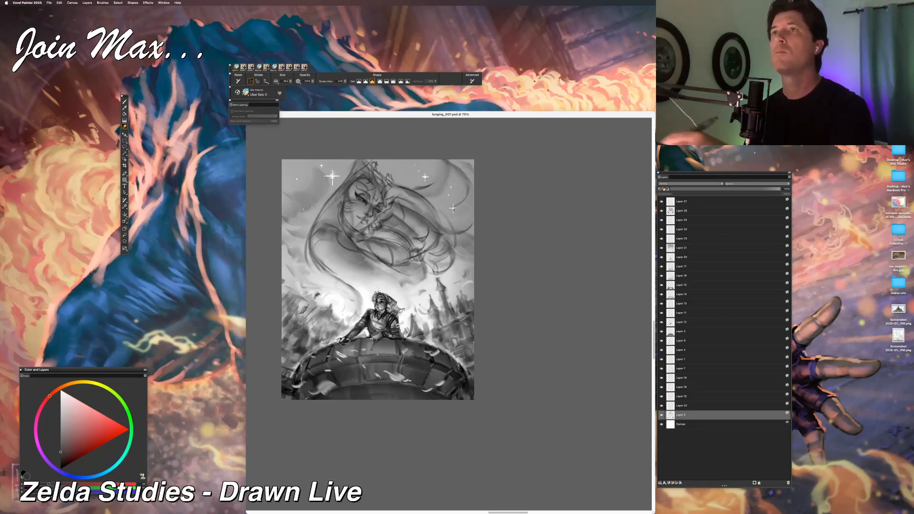
Step: Undo the last change and continue erasing loose lines around the floating woman on the lowest sketch layer
click(682, 212)
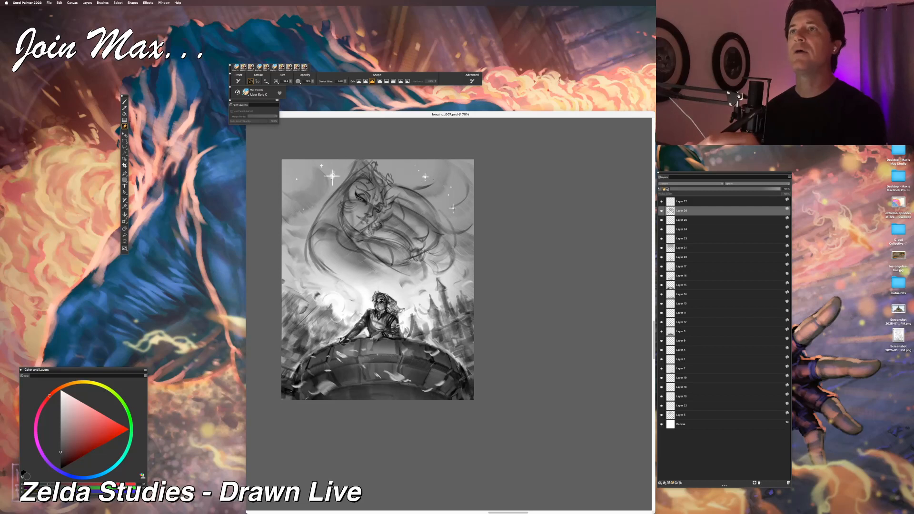
key(super+z)
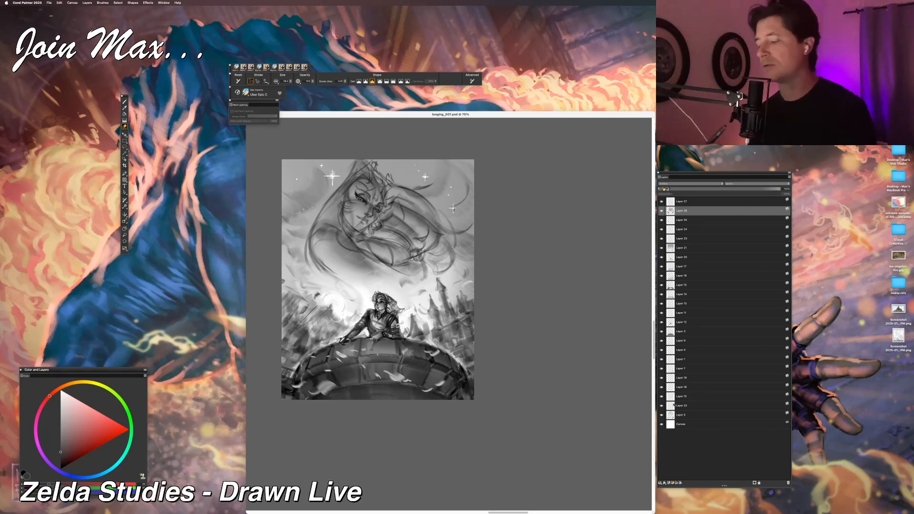
click(662, 418)
click(663, 418)
click(680, 415)
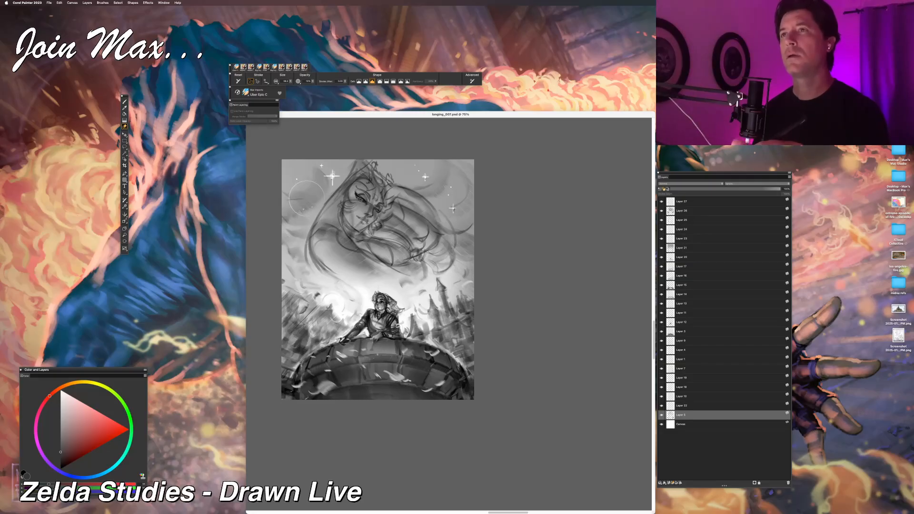
click(661, 211)
click(661, 211)
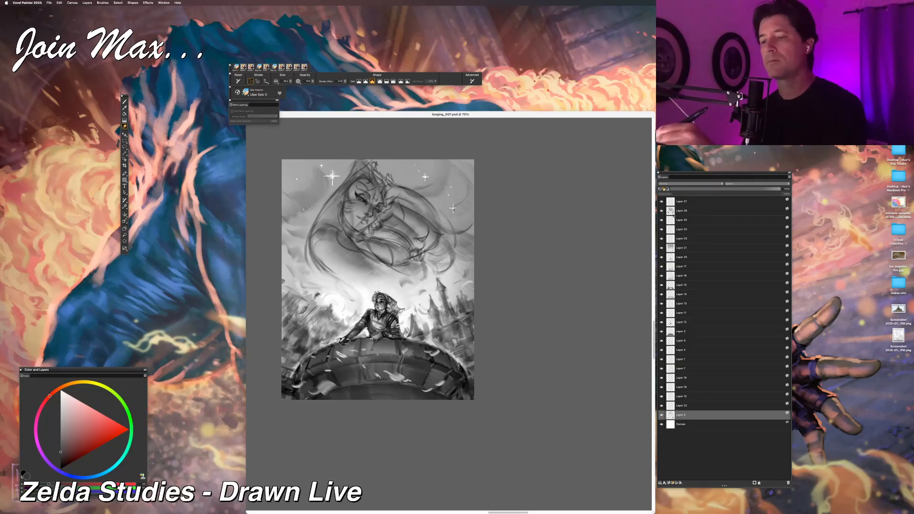
Step: Reselect the second layer from the top and darken the upper-right sky beside the floating woman, checking the composition at reduced size
click(681, 211)
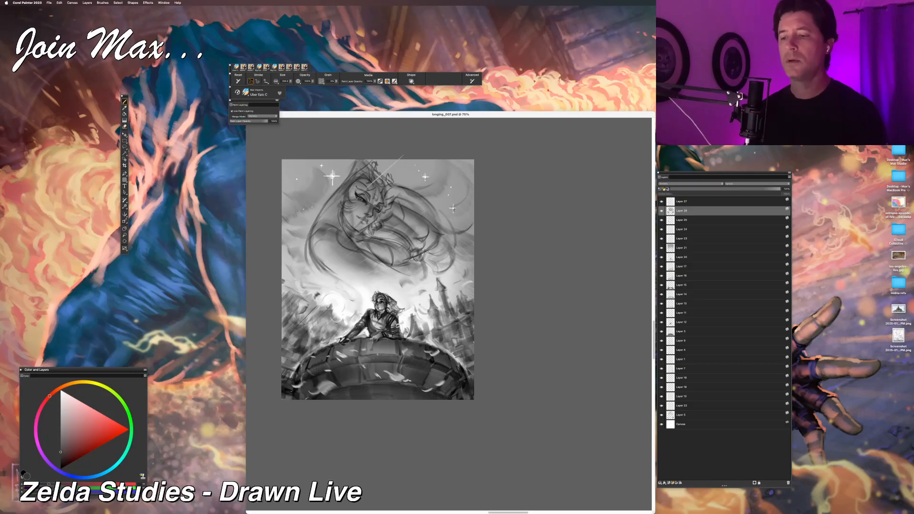
drag(469, 202, 409, 160)
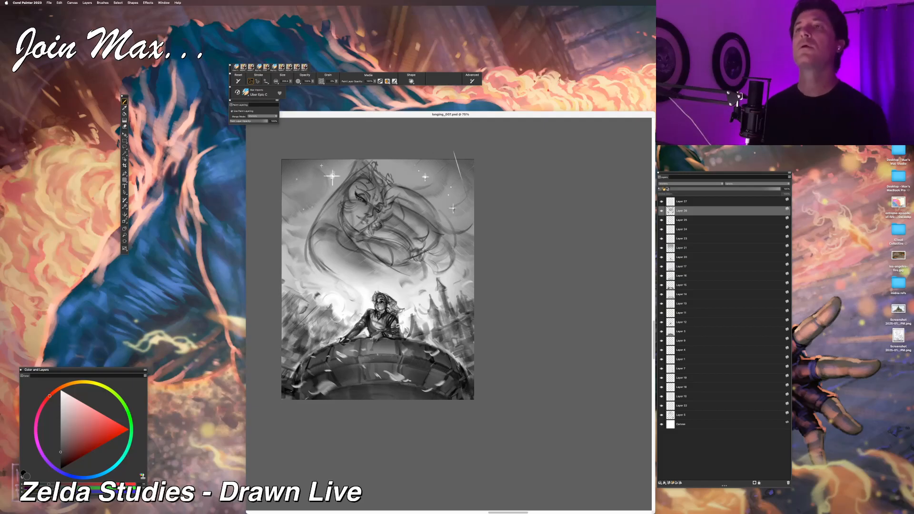
key(super+minus)
key(super+minus)
key(super+minus)
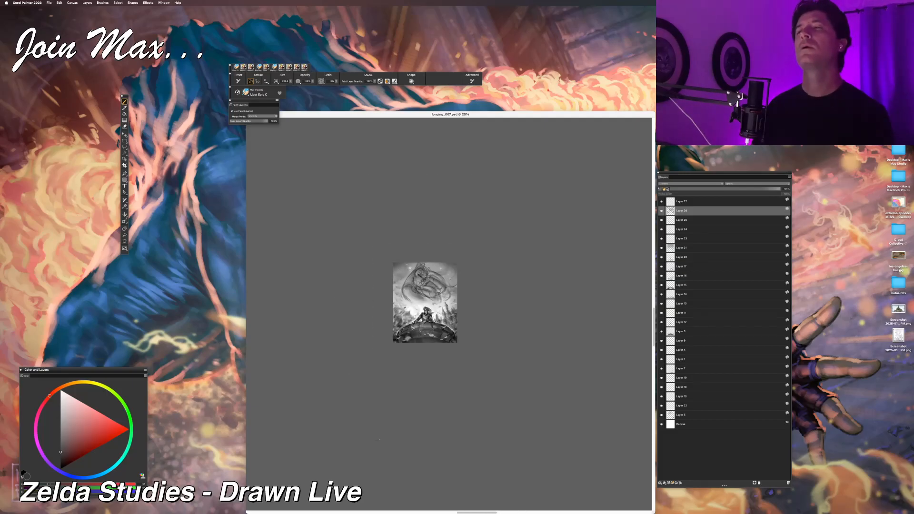
key(super+plus)
key(super+plus)
key(super+plus)
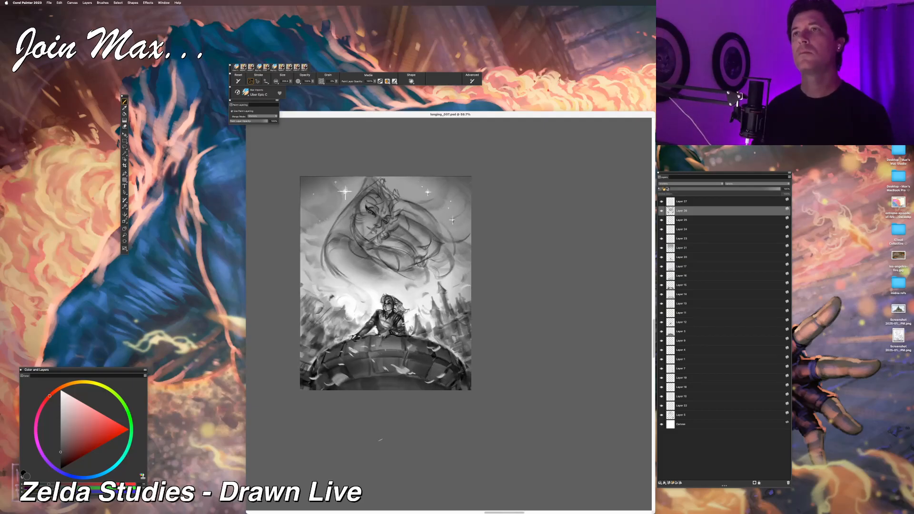
key(super+plus)
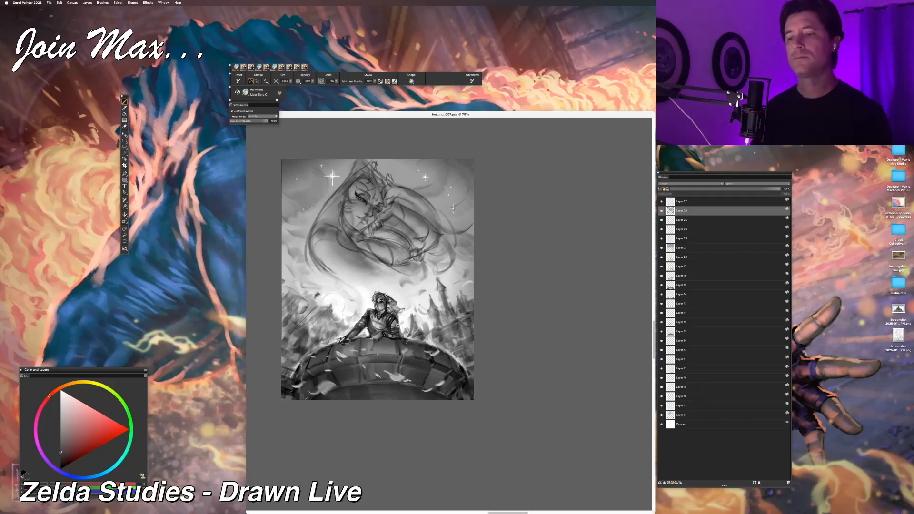
Step: Paint dark diagonal streaks into the left sky beside the floating woman's hair, undoing unwanted strokes
drag(425, 227, 396, 210)
key(super+z)
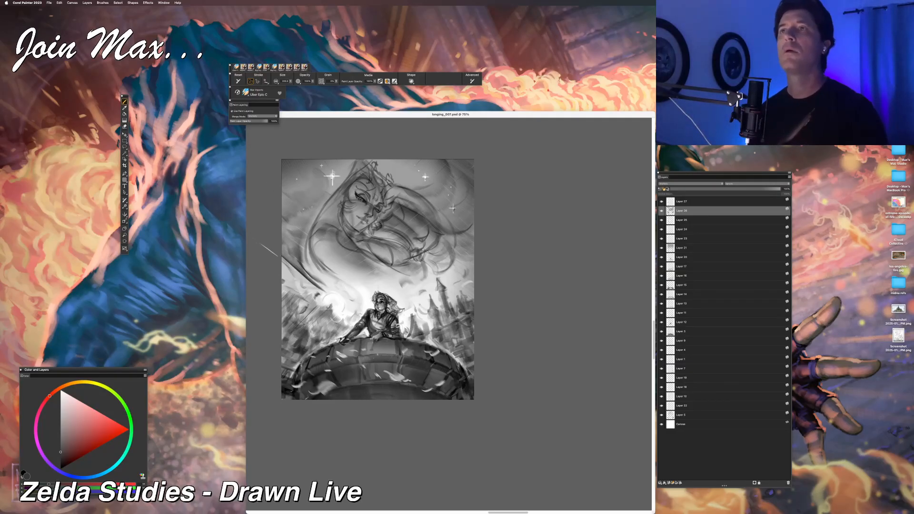
key(super+z)
drag(296, 264, 282, 224)
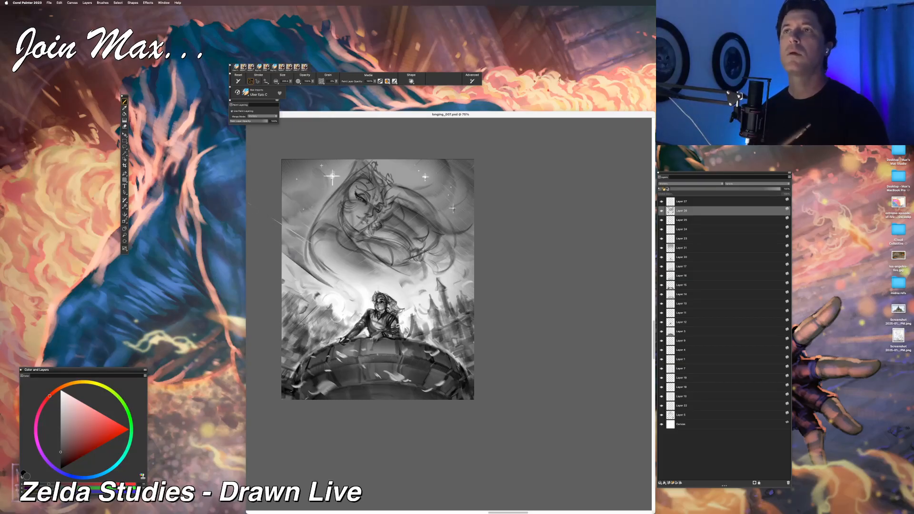
drag(285, 256, 309, 279)
key(super+z)
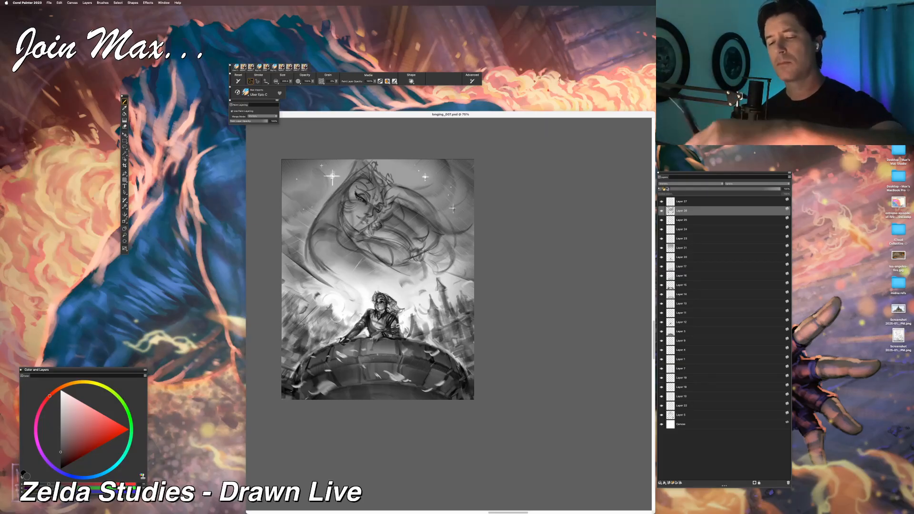
Step: Examine the darkened sky and its diagonal streaks against the two figures at several reduced sizes
key(super+minus)
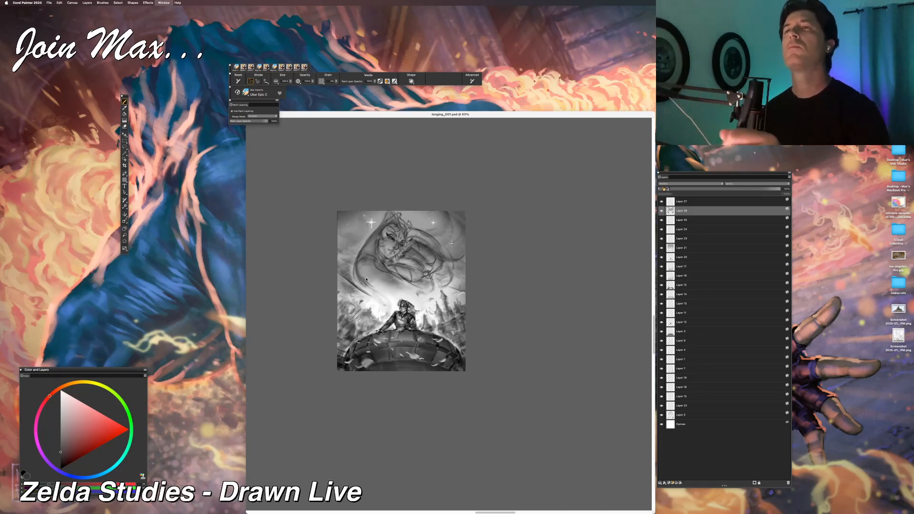
key(super+minus)
key(super+minus)
key(super+minus)
key(super+plus)
key(super+plus)
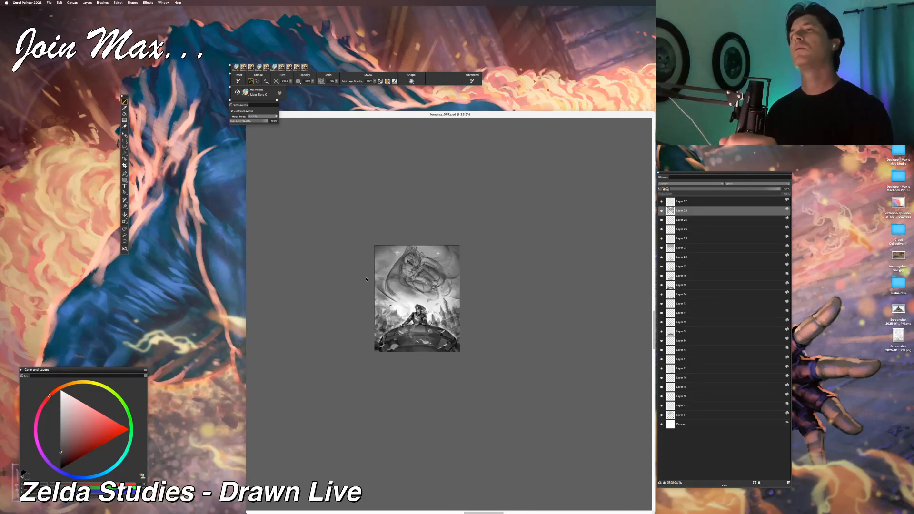
key(super+plus)
key(super+plus)
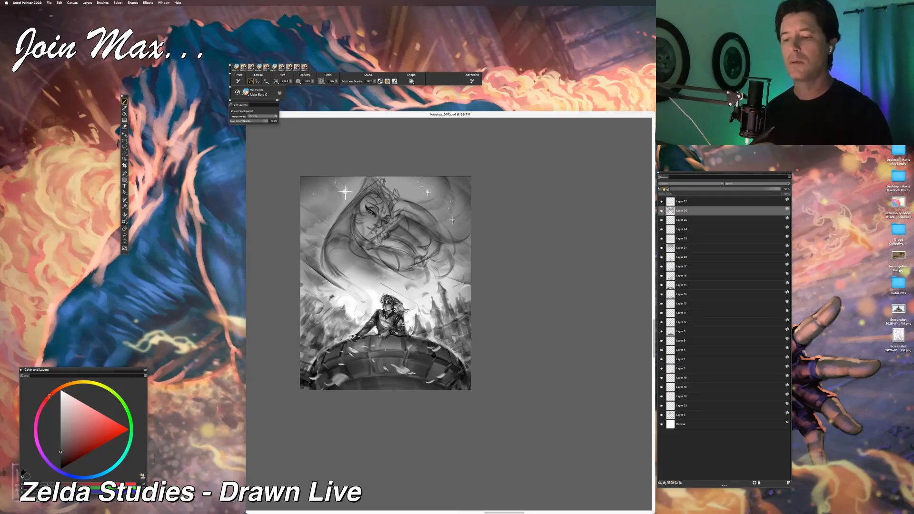
Step: Paint dark wisps from the floating woman's lower hair down toward the castle spires, undoing unwanted strokes
drag(420, 302, 421, 244)
drag(429, 280, 443, 241)
key(super+z)
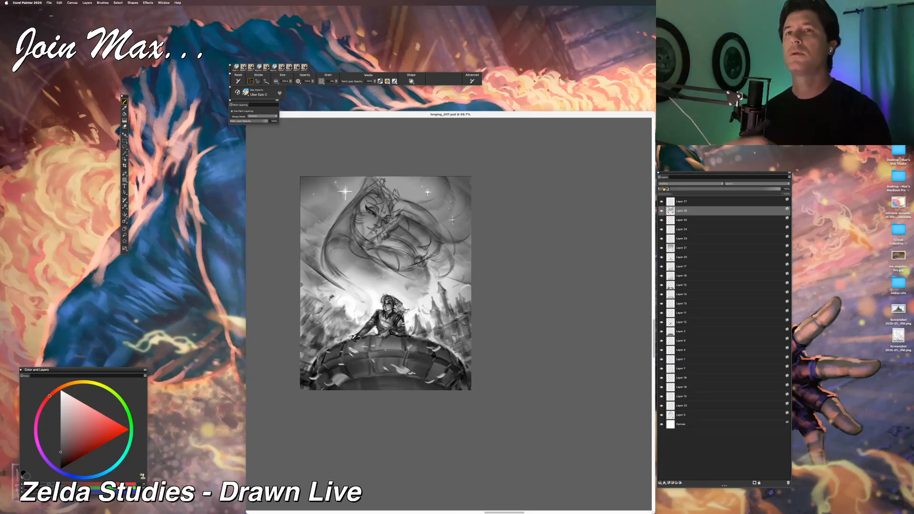
drag(431, 280, 438, 240)
key(super+z)
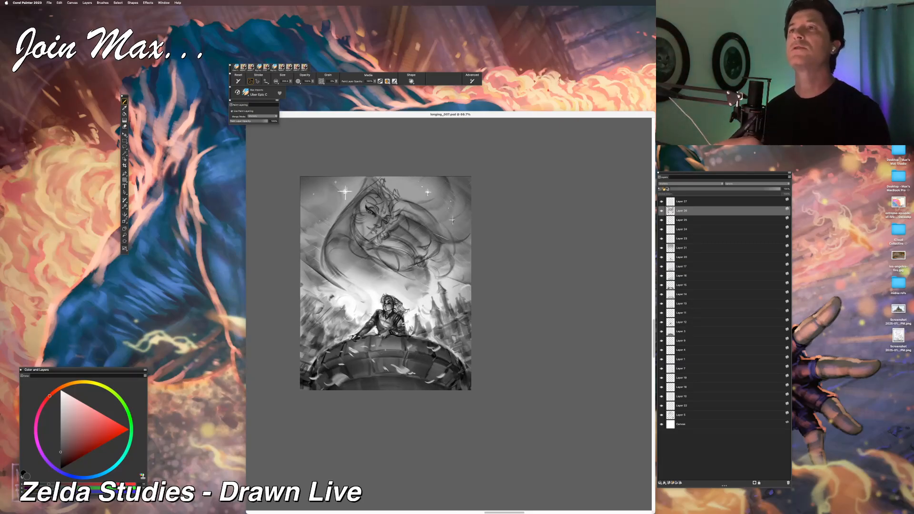
drag(447, 256, 412, 224)
key(super+z)
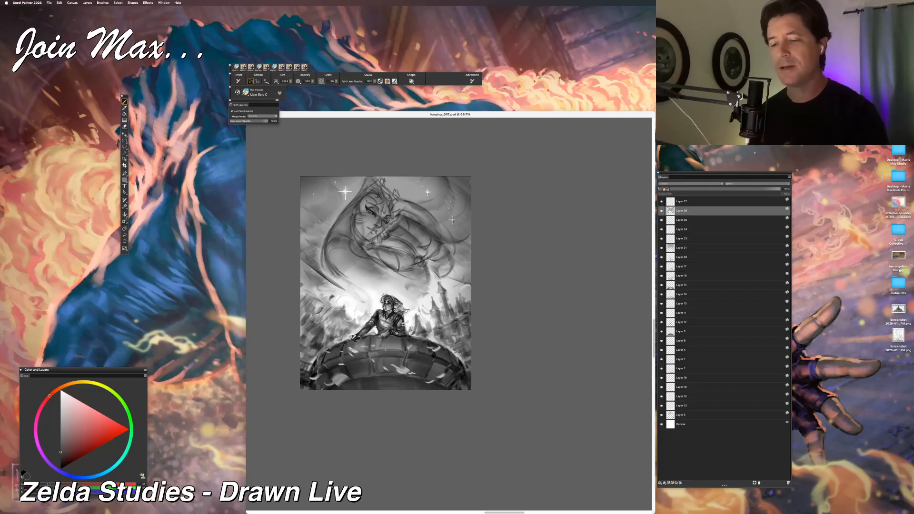
drag(373, 237, 392, 244)
key(super+z)
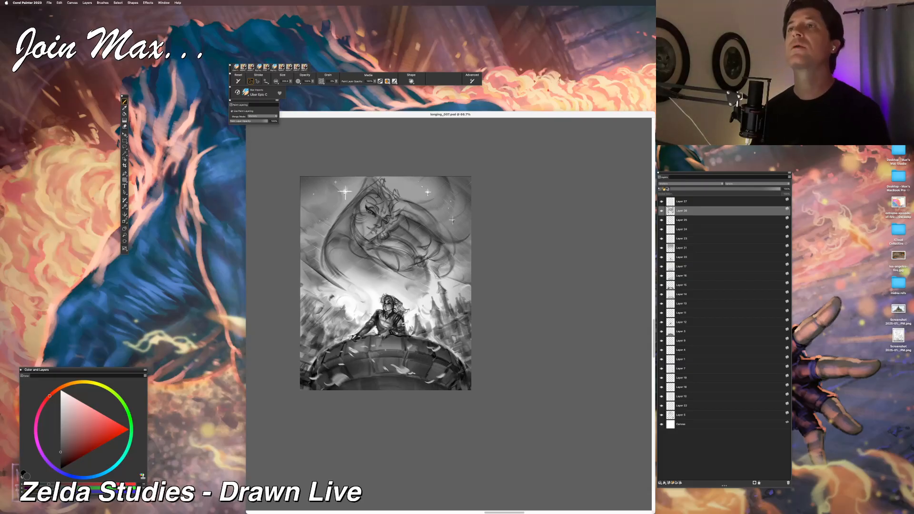
key(super+equal)
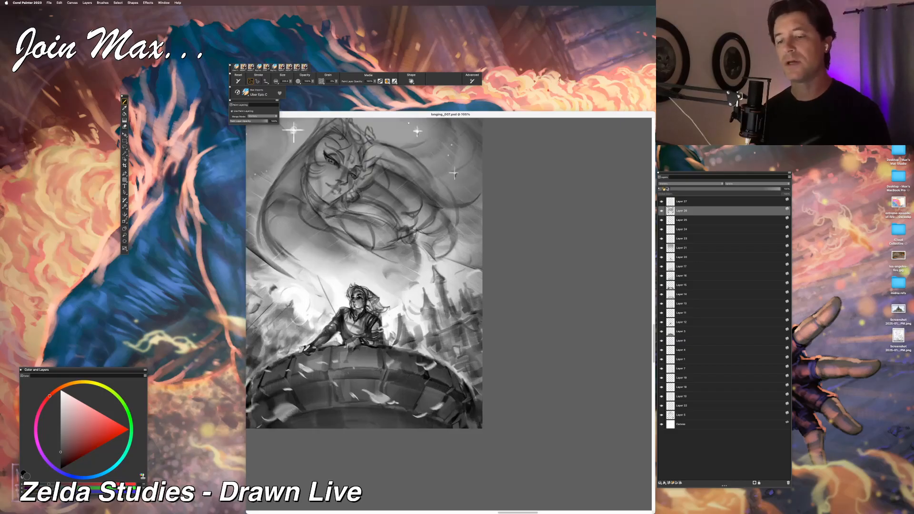
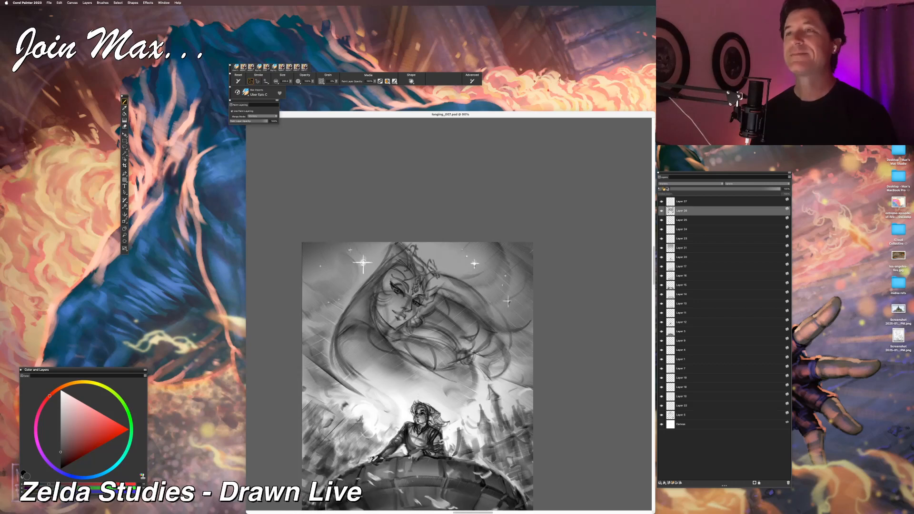
scroll(425, 140, down, 5)
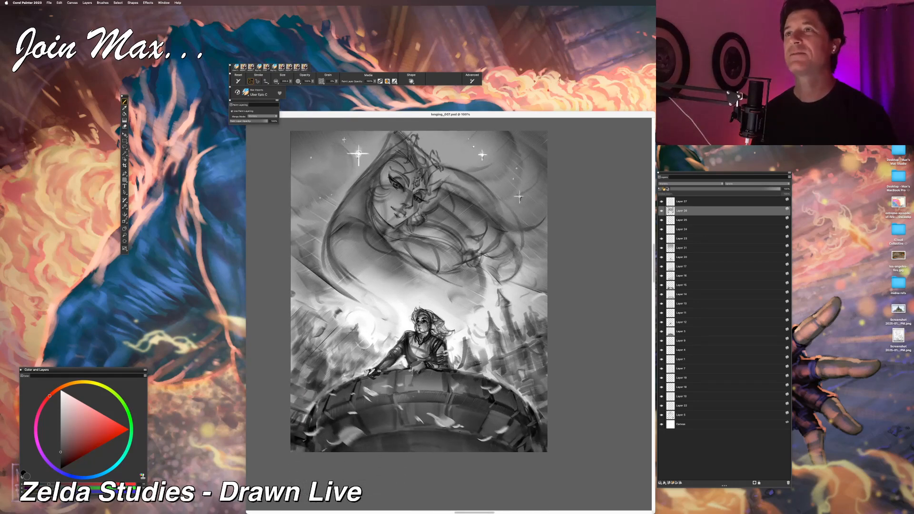
key(super+plus)
drag(430, 175, 441, 198)
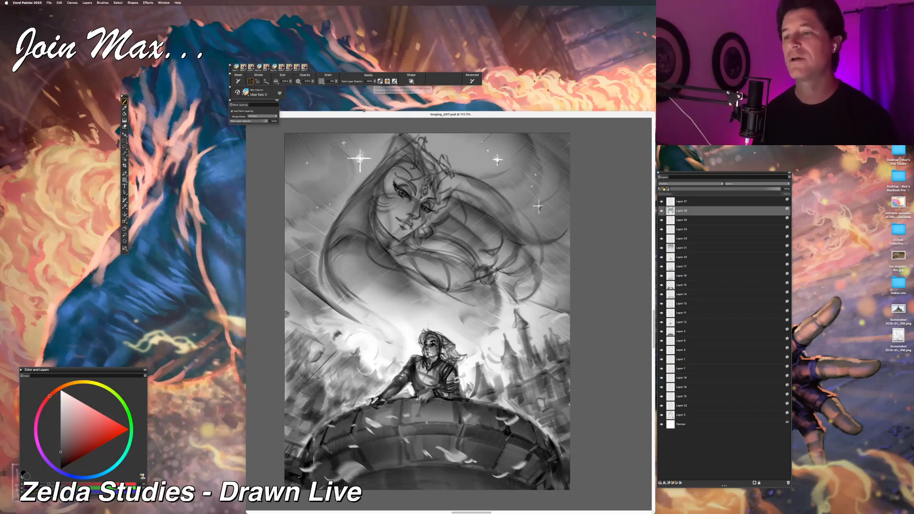
Step: Switch to Finder and preview the early sketch longing_000.psd in the New Zelda Exports folder
key(super+Tab)
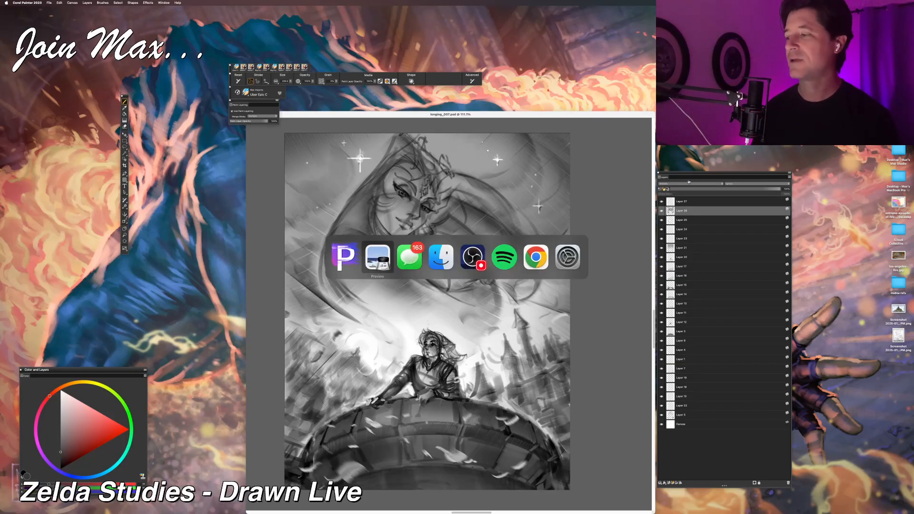
key(super+Tab)
key(super+Tab)
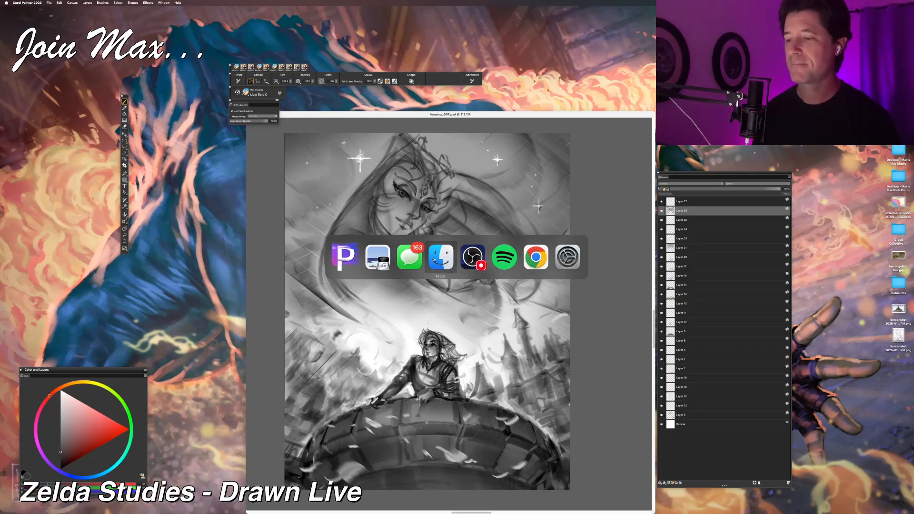
drag(553, 0, 424, 224)
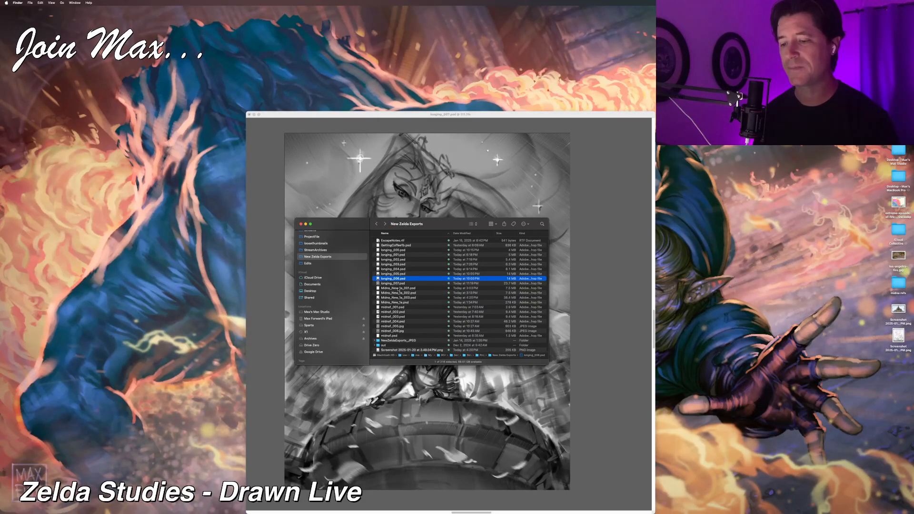
click(398, 288)
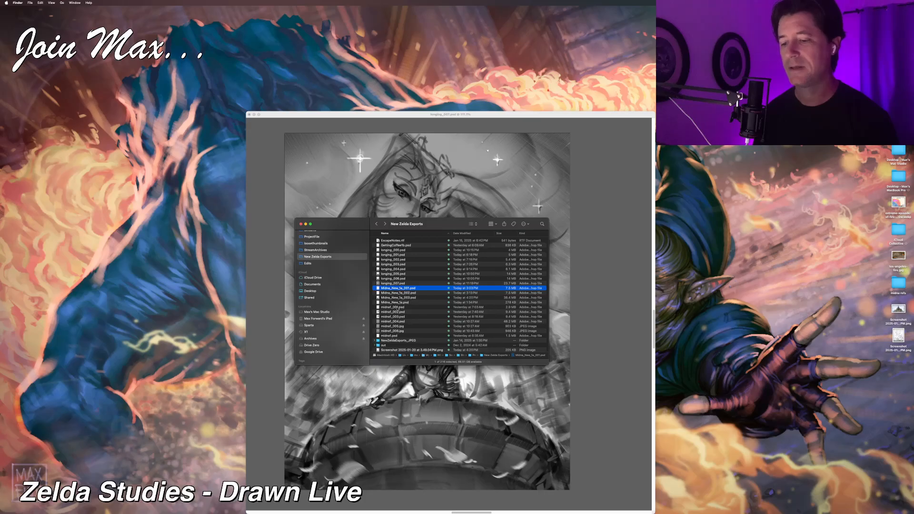
click(401, 251)
key(space)
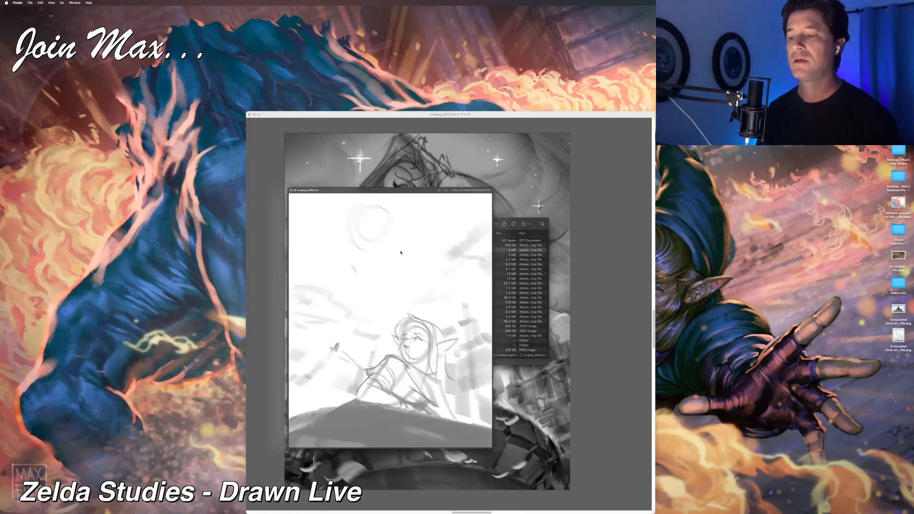
key(space)
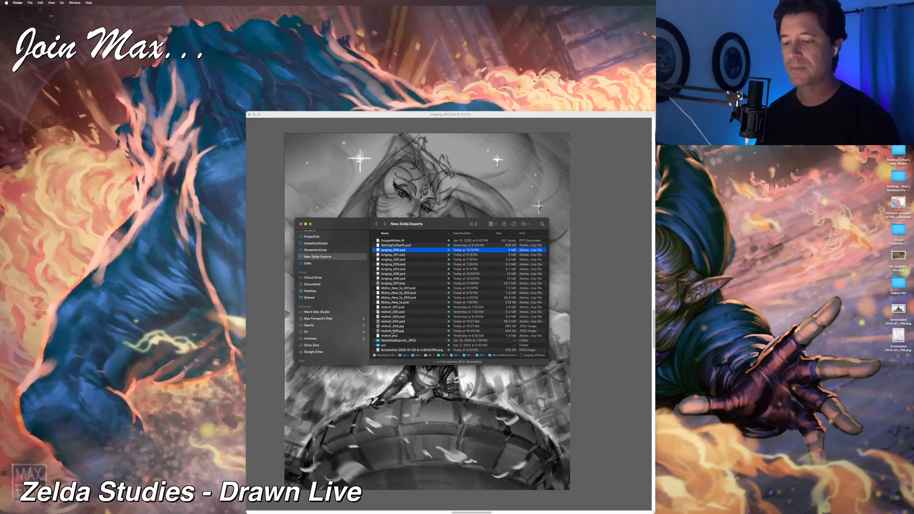
Step: Preview the alternative composition Midna_New_1a_003.psd from the same folder
click(398, 297)
key(space)
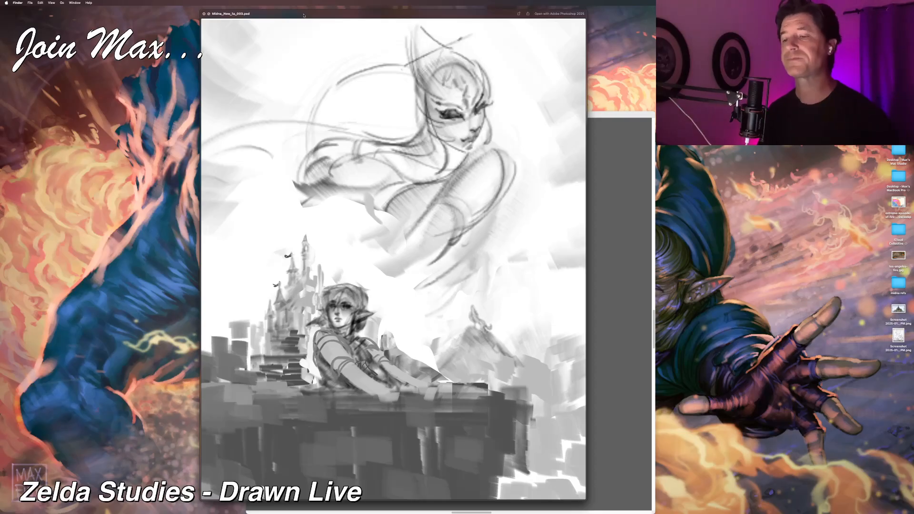
key(space)
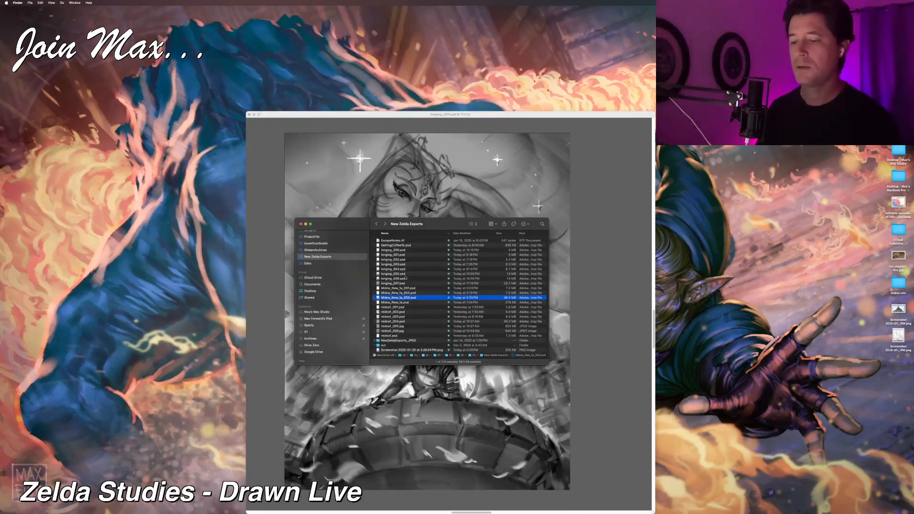
Step: Review the sketch's progress by previewing the saved versions from longing_000.psd through longing_007.psd, comparing the third and fourth versions
click(397, 250)
key(space)
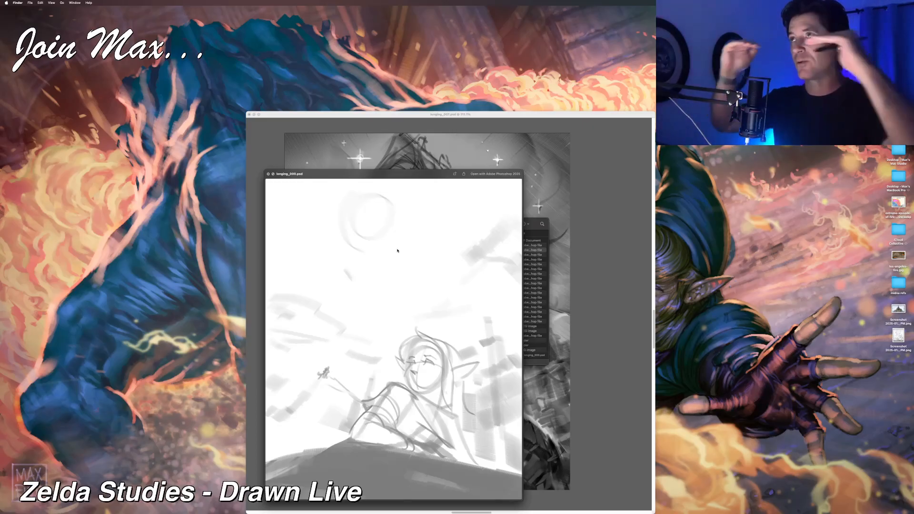
key(Down)
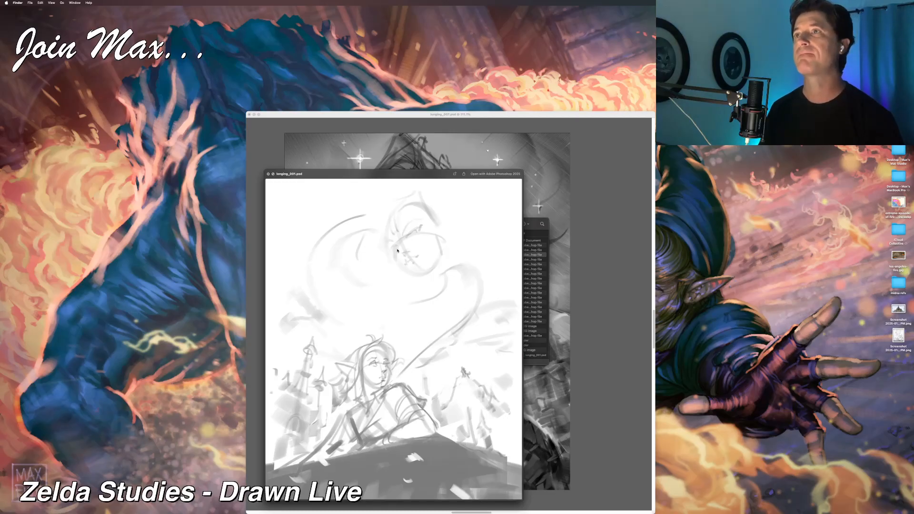
key(Down)
key(Down)
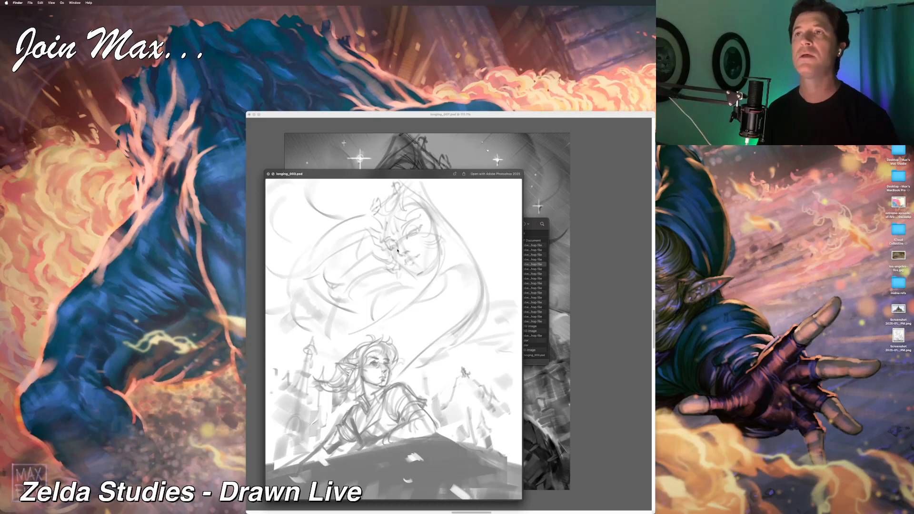
key(Down)
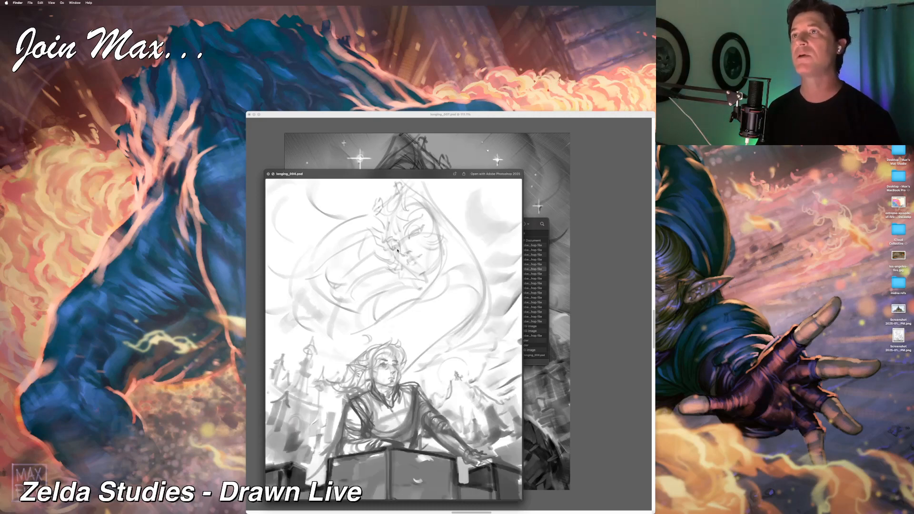
key(Up)
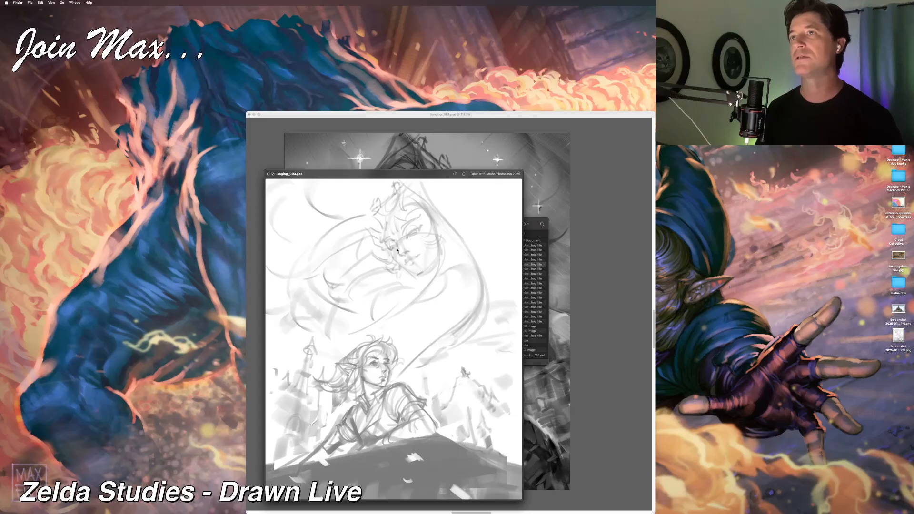
key(Down)
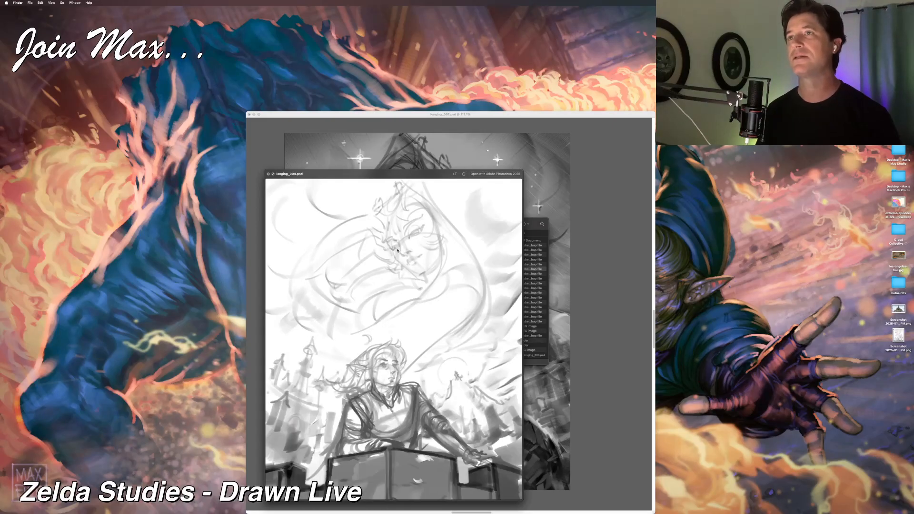
key(Down)
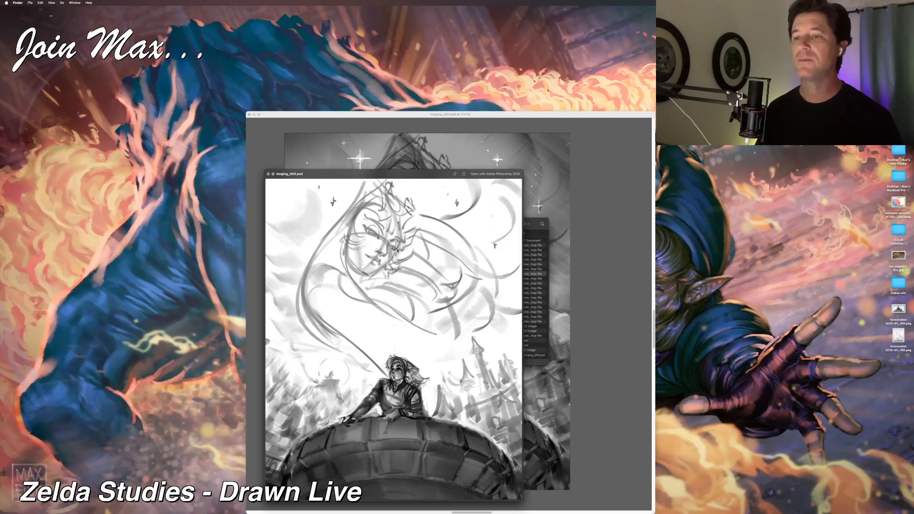
key(Down)
key(Down)
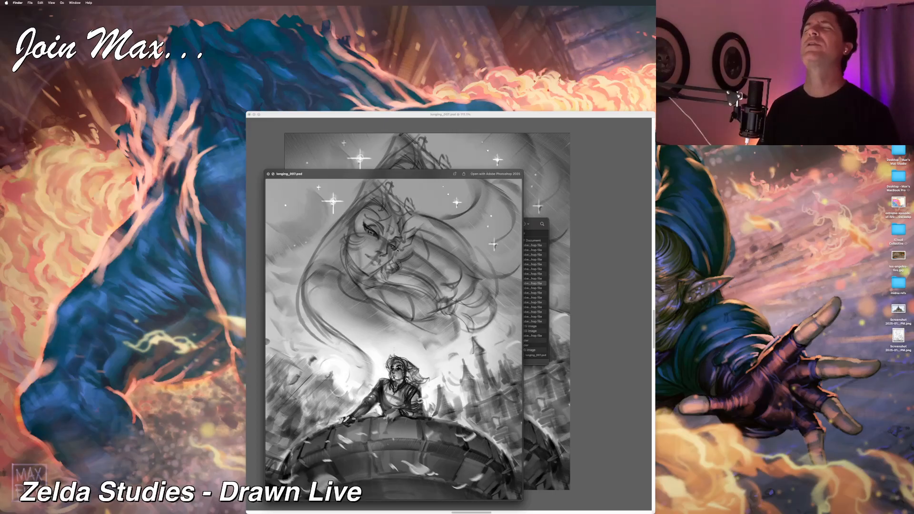
key(space)
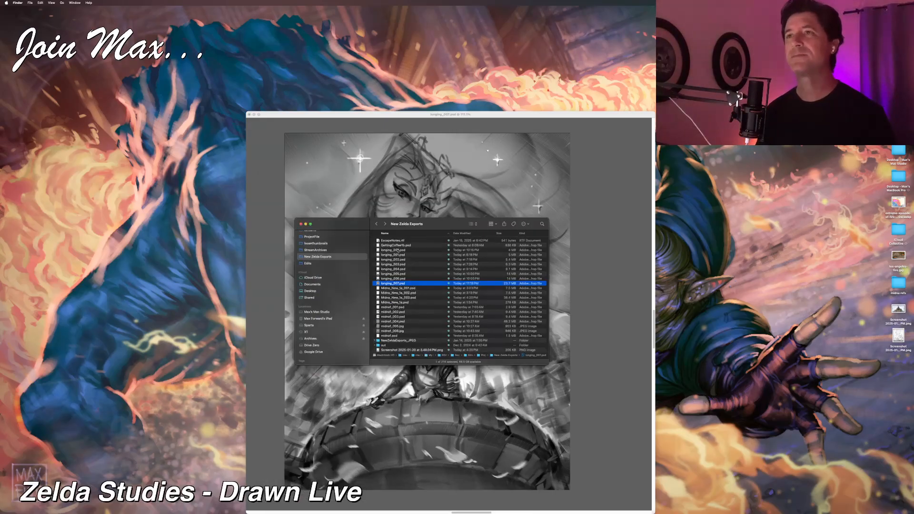
Step: Switch back to Corel Painter, check the layers' visibility and select the layer directly above the Canvas
click(399, 115)
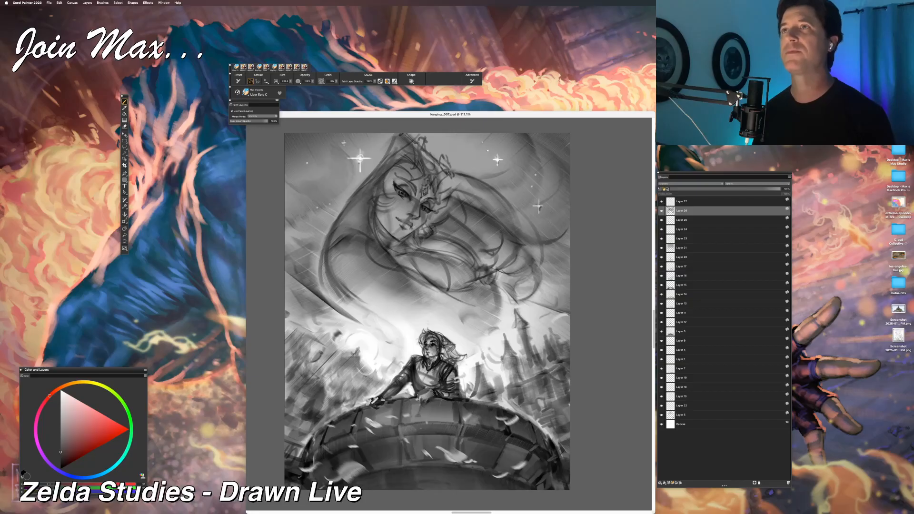
key(super+minus)
key(super+equal)
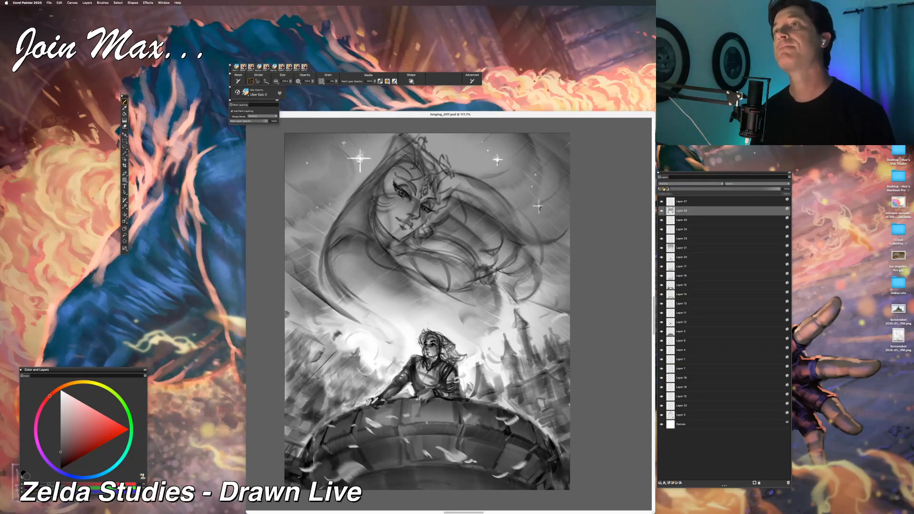
drag(431, 421, 431, 401)
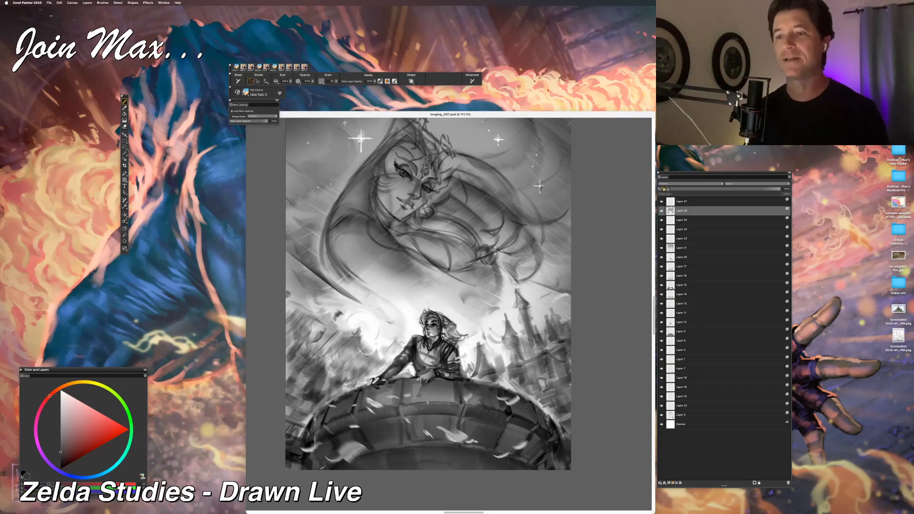
click(661, 248)
click(661, 248)
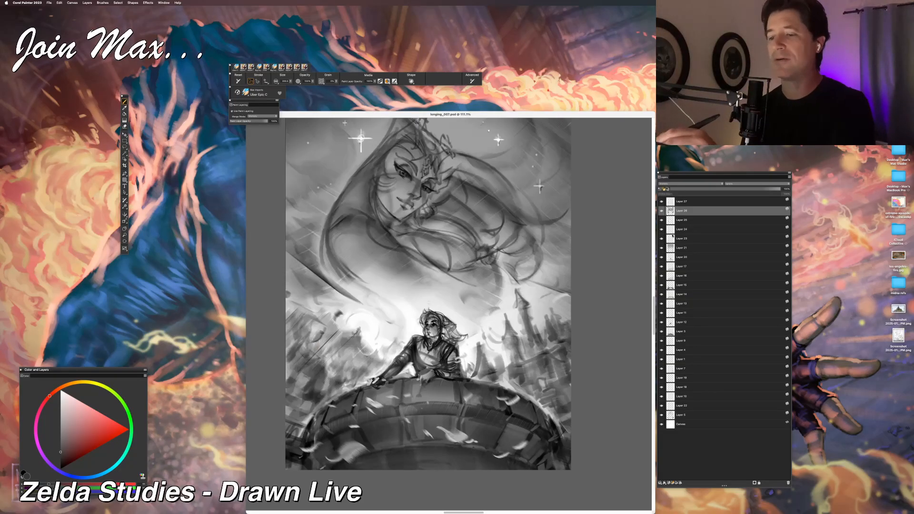
click(662, 415)
click(661, 416)
click(682, 415)
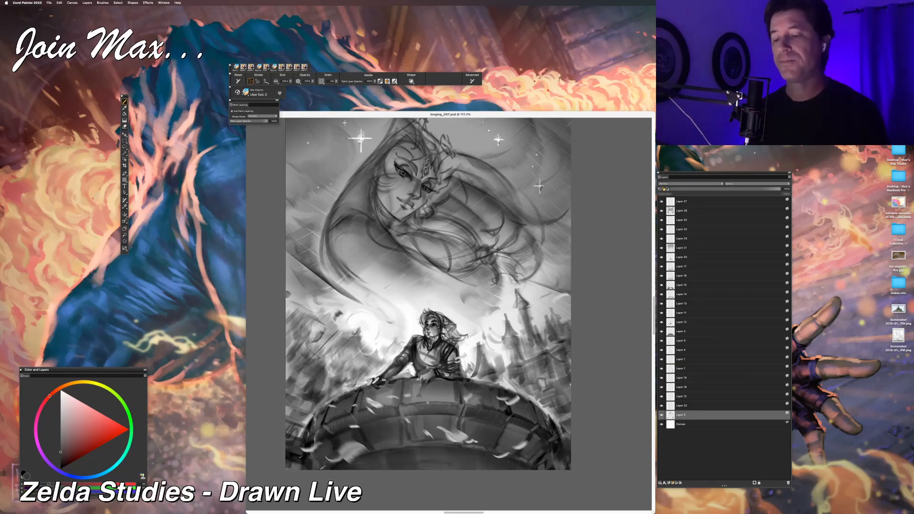
mouse_move(438, 306)
mouse_down()
mouse_move(433, 291)
mouse_move(369, 255)
mouse_up()
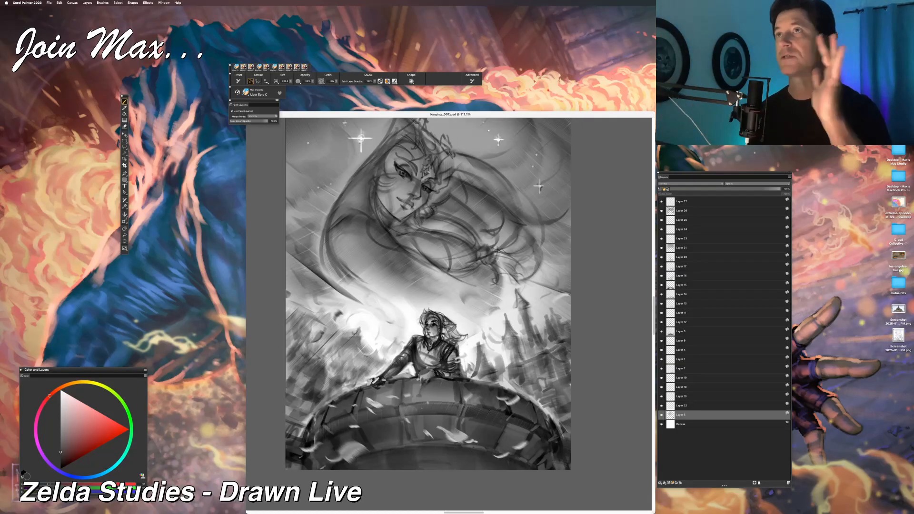
Step: Examine how the floating woman, the seated figure and the castle backdrop read together at several reduced sizes
key(super+minus)
drag(332, 318, 315, 347)
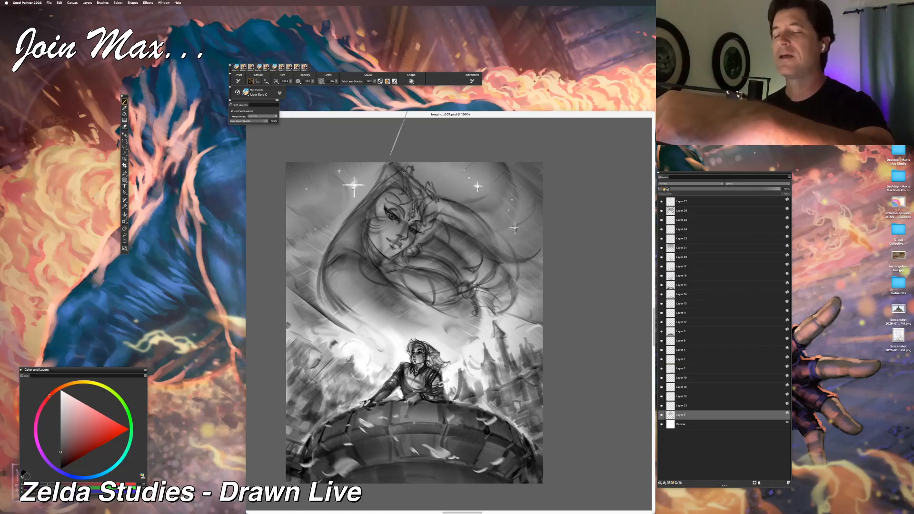
key(super+minus)
key(super+minus)
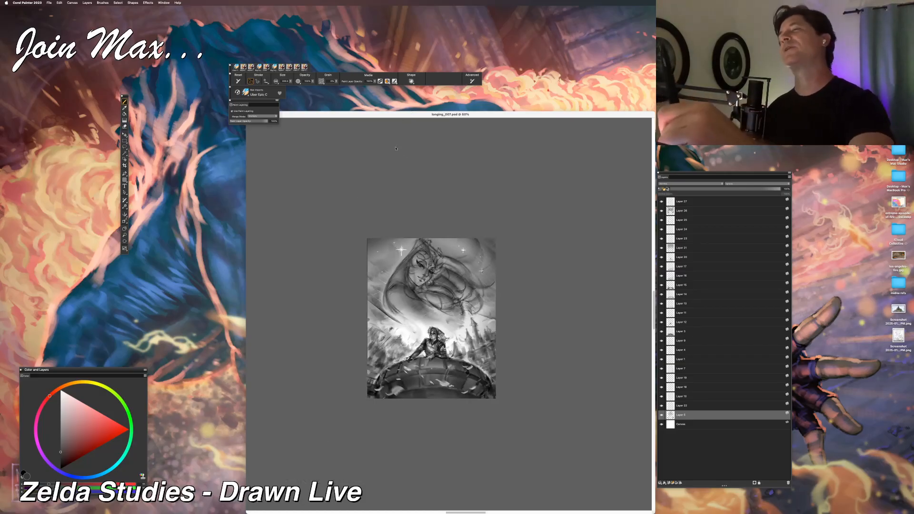
key(super+plus)
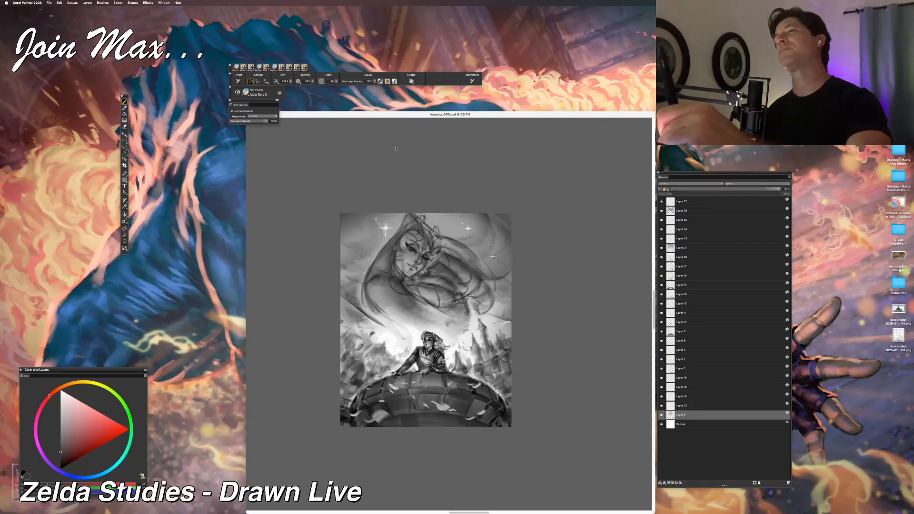
key(super+plus)
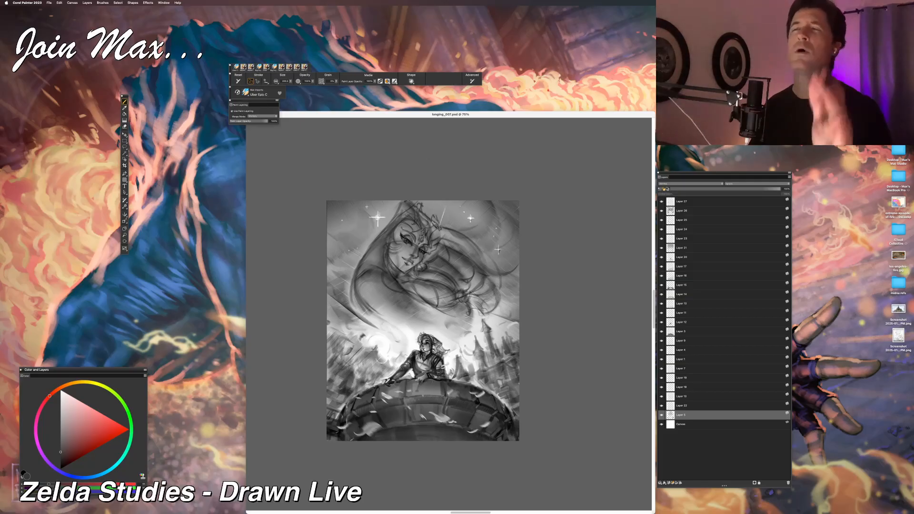
key(super+minus)
key(super+plus)
key(super+plus)
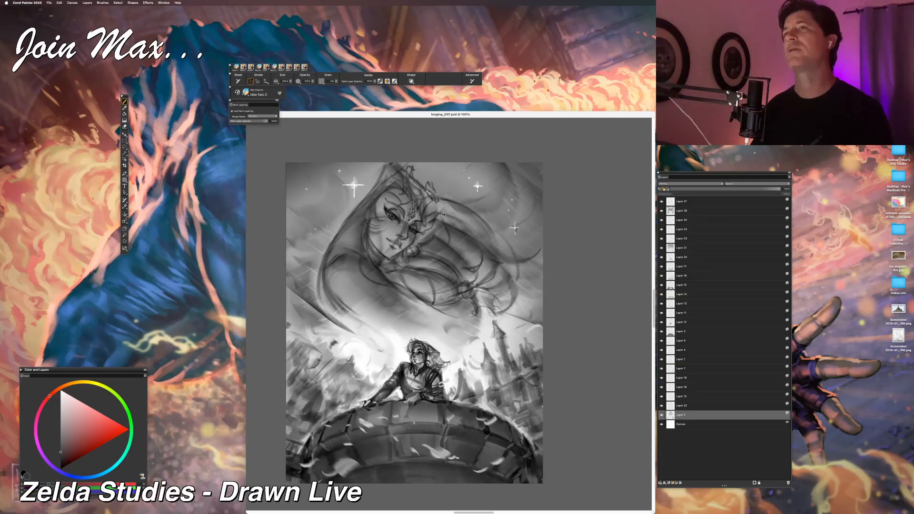
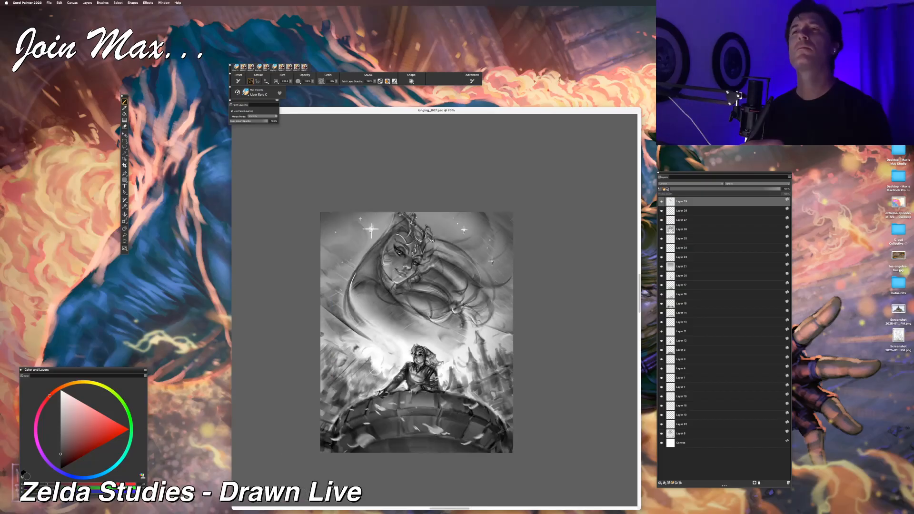
Step: Set the brush colour to white and paint a light highlight stroke over the floating woman's shoulder, undoing the unwanted attempts
key(super+equal)
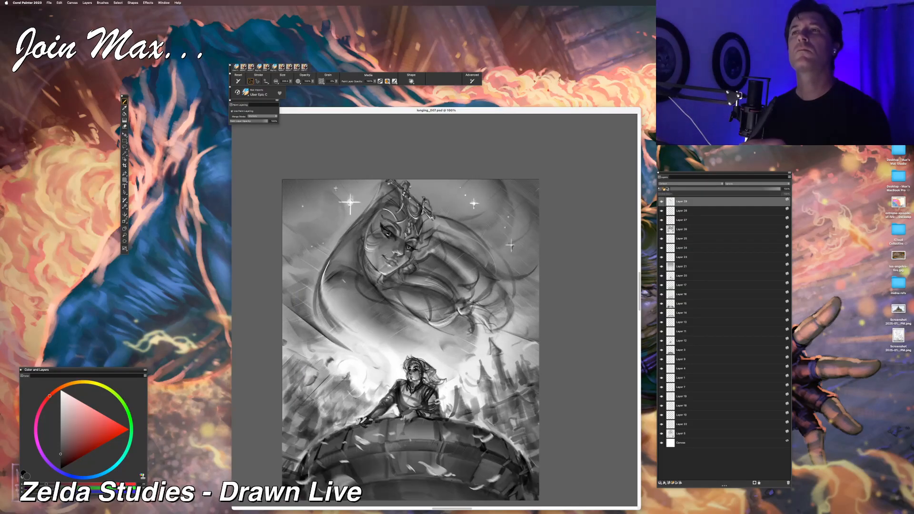
key(super+equal)
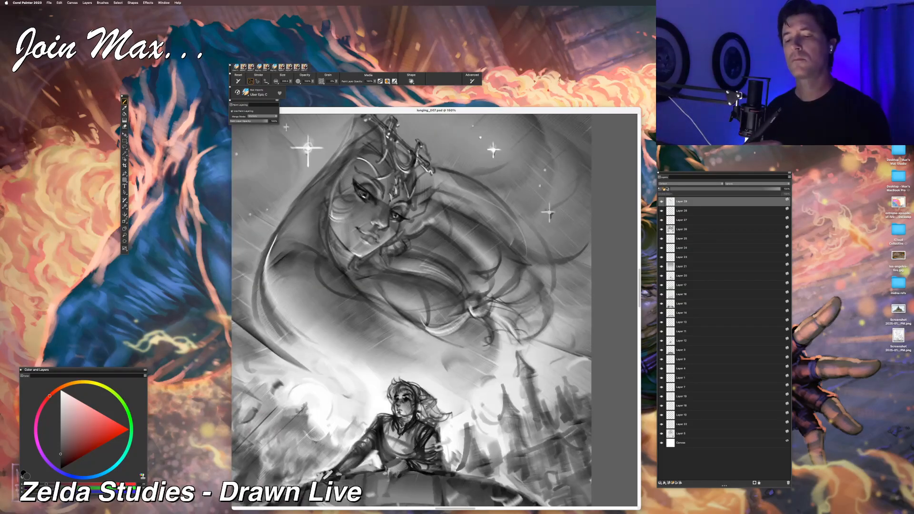
key(super+minus)
key(super+equal)
click(61, 390)
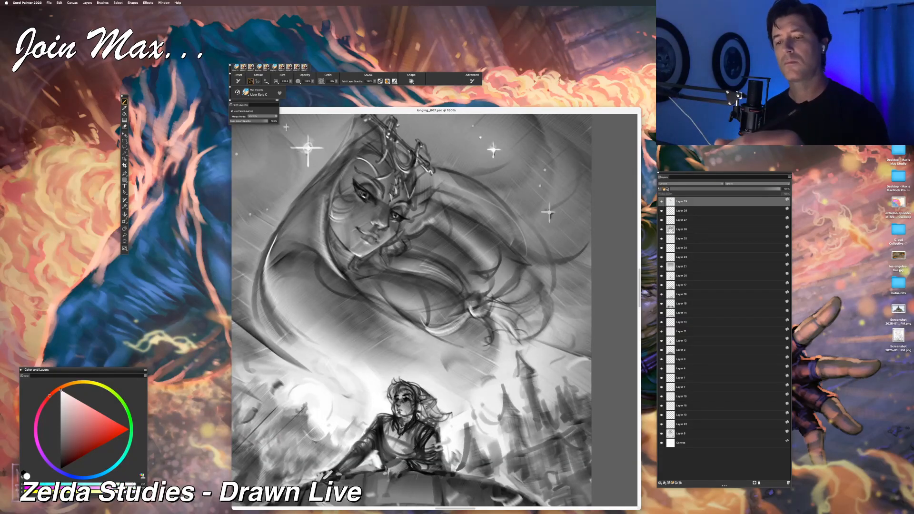
drag(346, 162, 317, 223)
key(super+z)
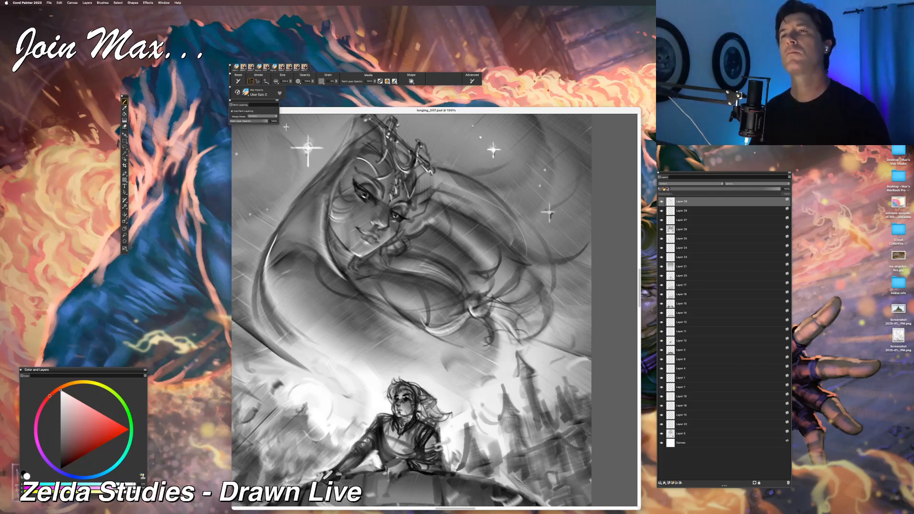
drag(263, 270, 352, 305)
key(super+z)
drag(271, 236, 346, 277)
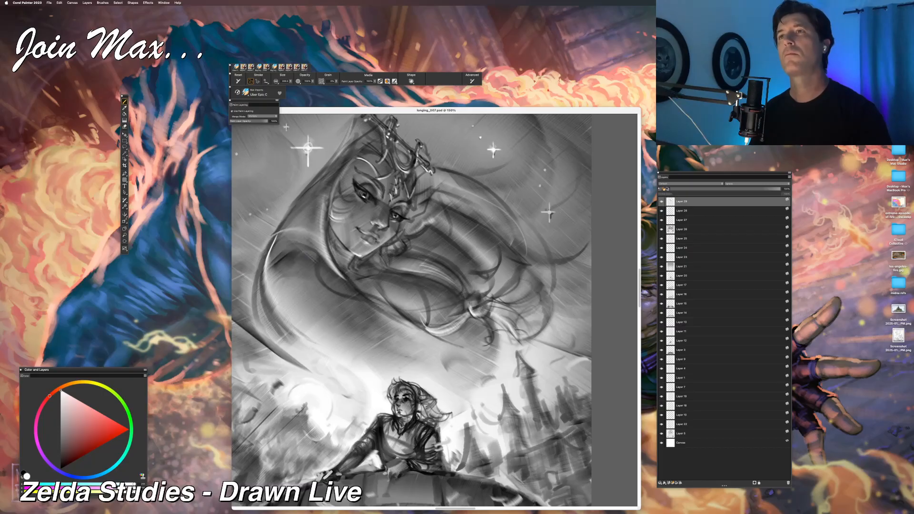
Step: Paint thin light wisps across the lower folds of the floating woman's veil, undoing the strokes that do not fit
mouse_move(269, 291)
mouse_down()
mouse_move(274, 304)
mouse_move(421, 330)
mouse_up()
key(super+z)
mouse_move(276, 296)
mouse_down()
mouse_move(376, 305)
mouse_move(404, 324)
mouse_move(343, 294)
mouse_move(384, 298)
mouse_up()
drag(325, 350, 456, 341)
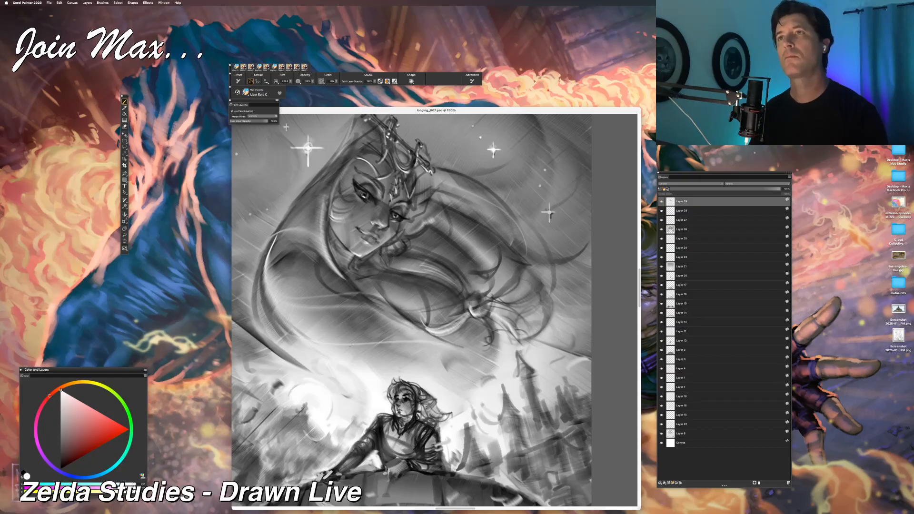
drag(324, 356, 438, 334)
key(super+z)
key(super+z)
drag(328, 345, 424, 322)
key(super+z)
mouse_move(339, 358)
mouse_down()
mouse_move(433, 333)
mouse_move(382, 365)
mouse_up()
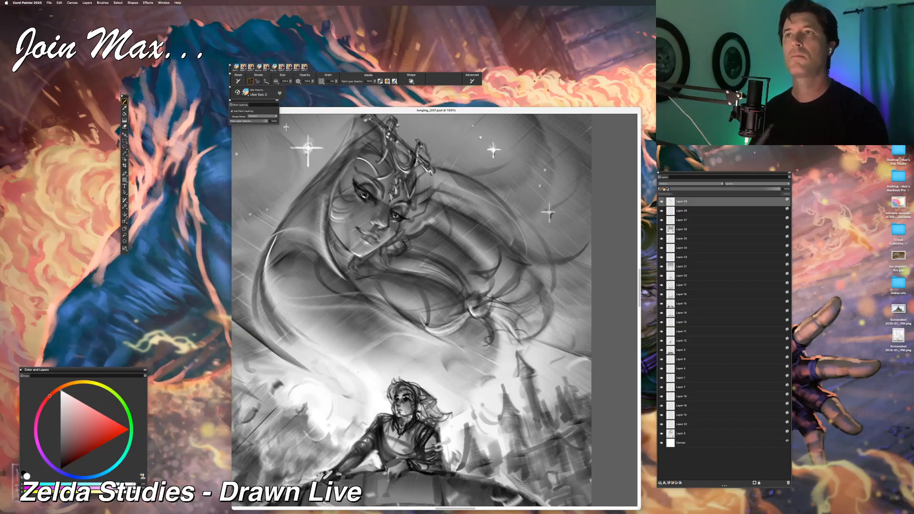
Step: Check the new highlights at a reduced size and save the sketch as the next iterative version, longing_008.psd
key(super+minus)
key(super+minus)
key(super+plus)
key(super+plus)
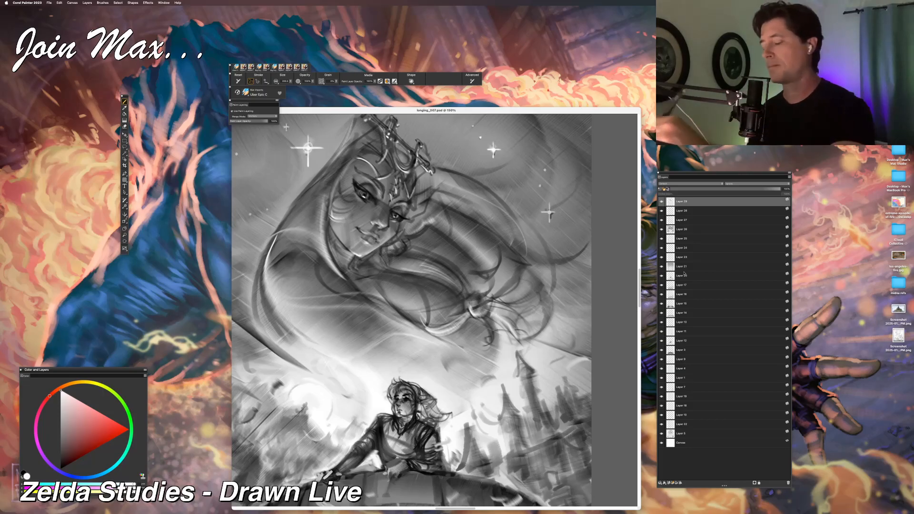
click(60, 2)
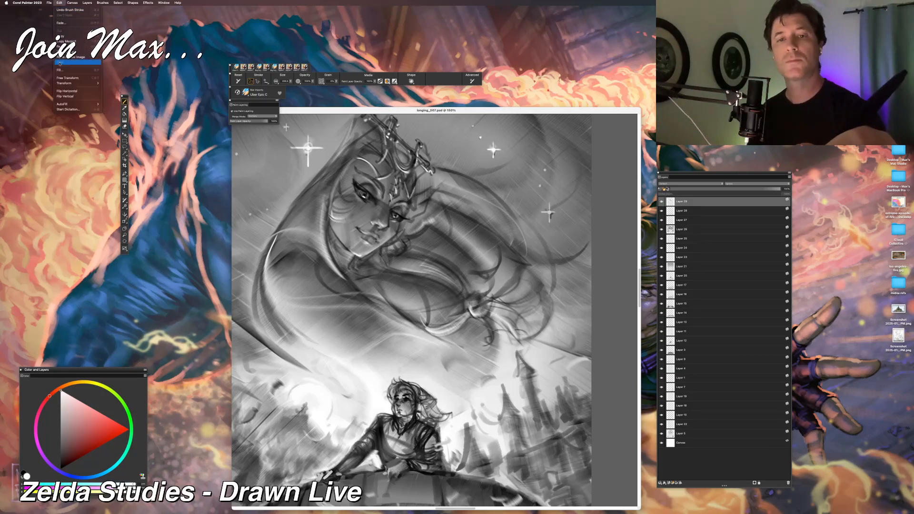
mouse_move(49, 2)
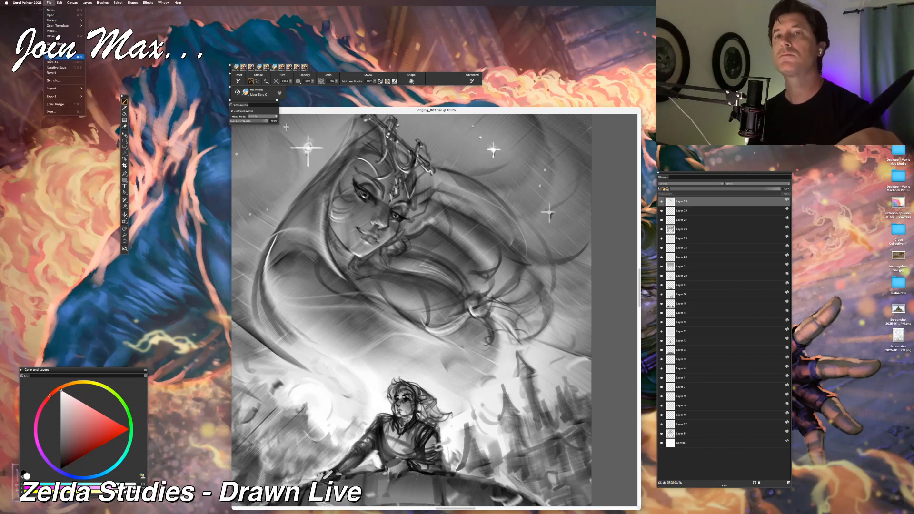
click(57, 67)
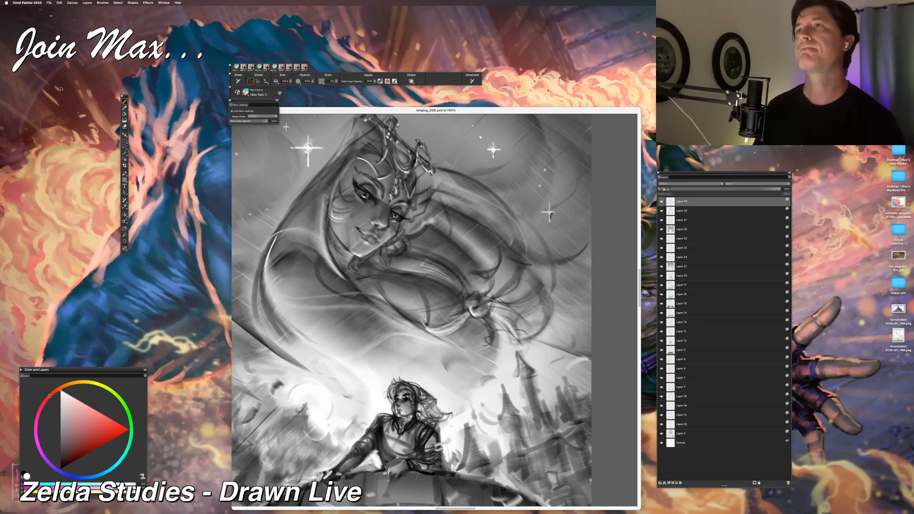
Step: Switch the canvas to full-screen mode and examine the floating woman both close up and with the whole picture in view
key(super+m)
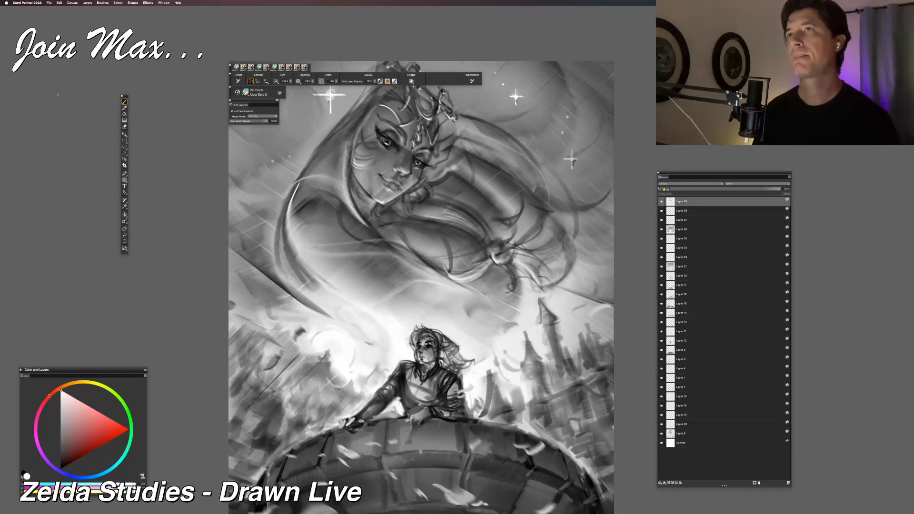
drag(343, 181, 336, 241)
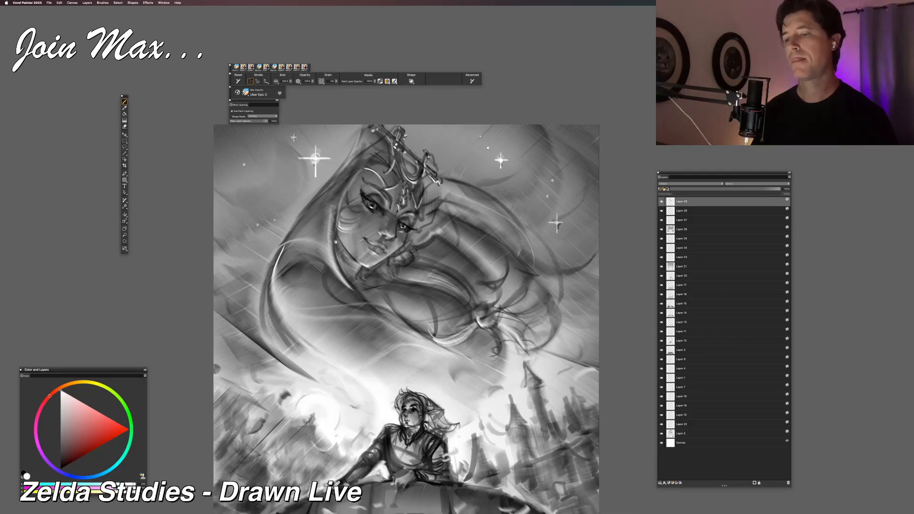
key(super+plus)
key(super+plus)
drag(334, 248, 315, 191)
key(super+minus)
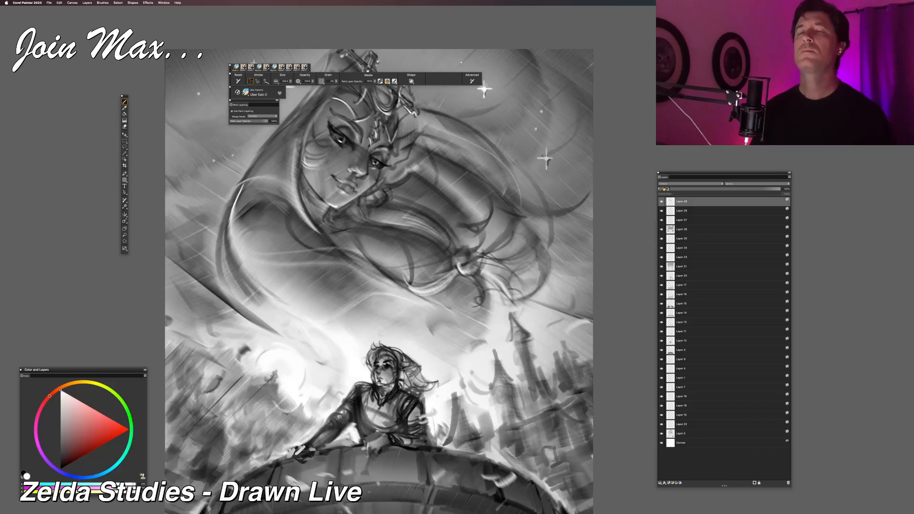
key(super+minus)
key(super+minus)
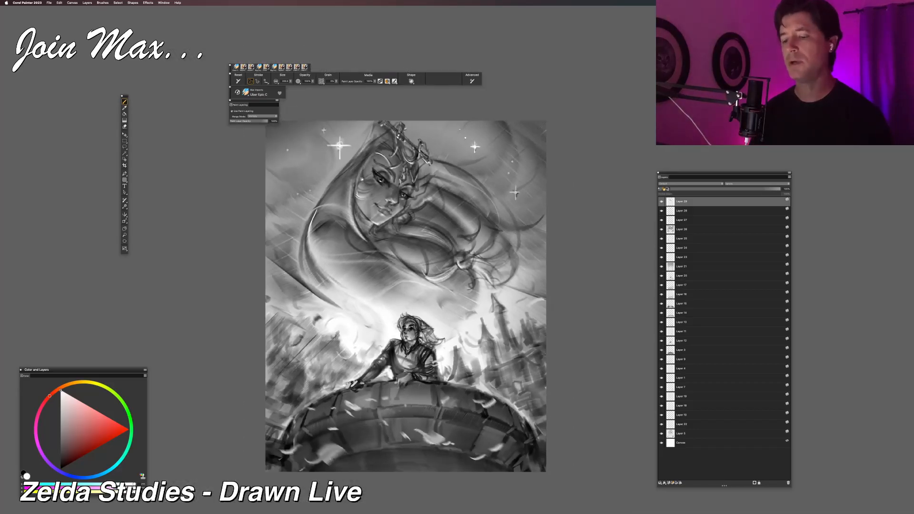
drag(424, 197, 411, 175)
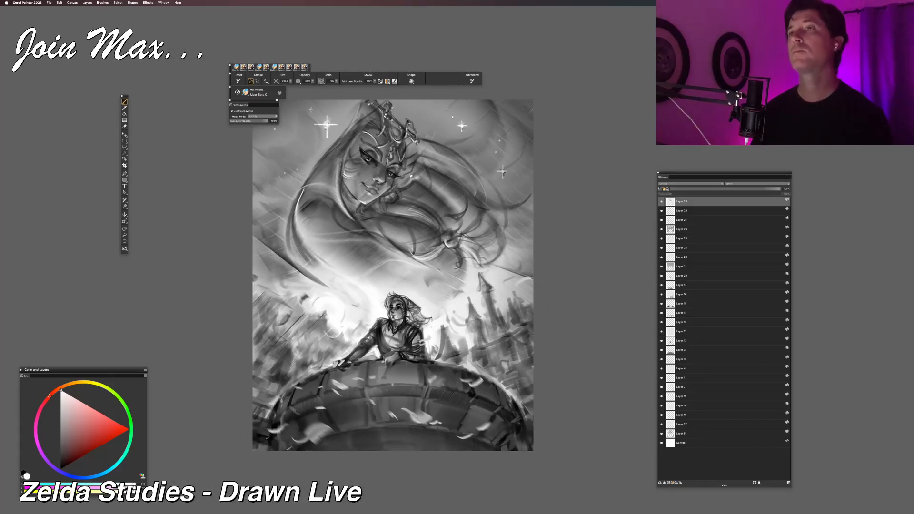
Step: Examine the sketch at thumbnail size and enlarged to judge the values of the sky, castle and both figures
key(super+minus)
key(super+minus)
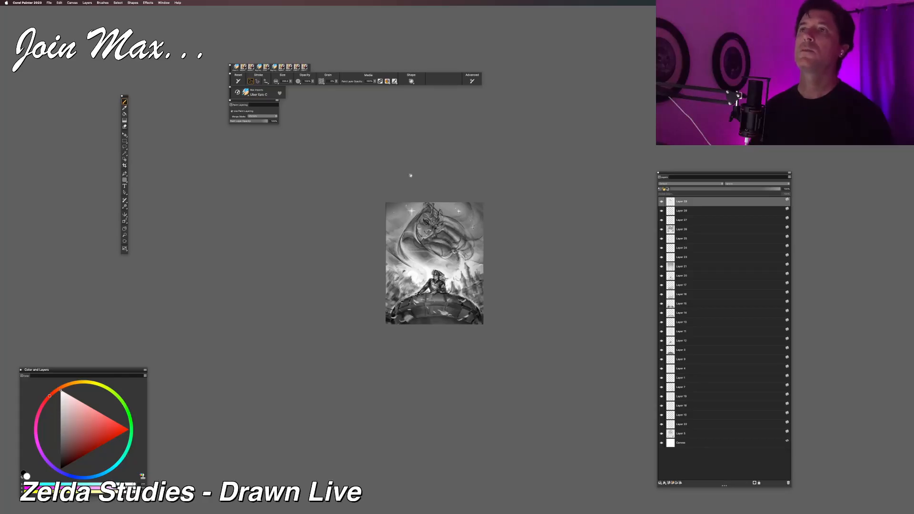
key(super+minus)
key(super+minus)
key(super+equal)
key(super+equal)
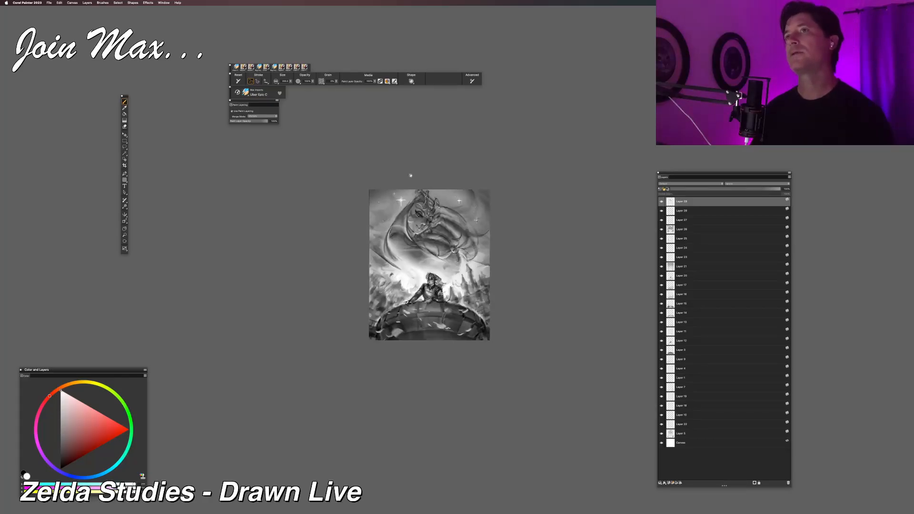
key(super+equal)
key(super+equal)
drag(398, 178, 402, 200)
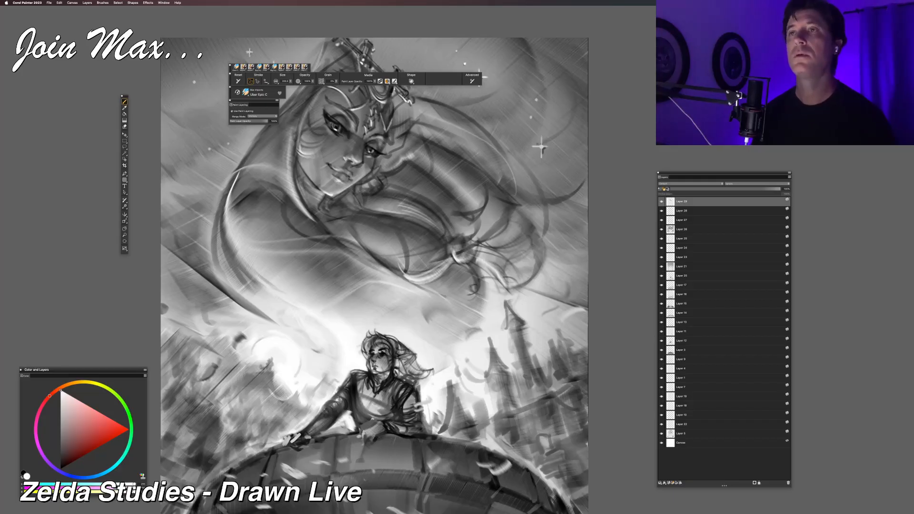
key(super+minus)
mouse_move(401, 199)
mouse_down()
mouse_move(381, 153)
mouse_move(408, 152)
mouse_move(424, 183)
mouse_move(413, 216)
mouse_up()
drag(417, 176, 409, 215)
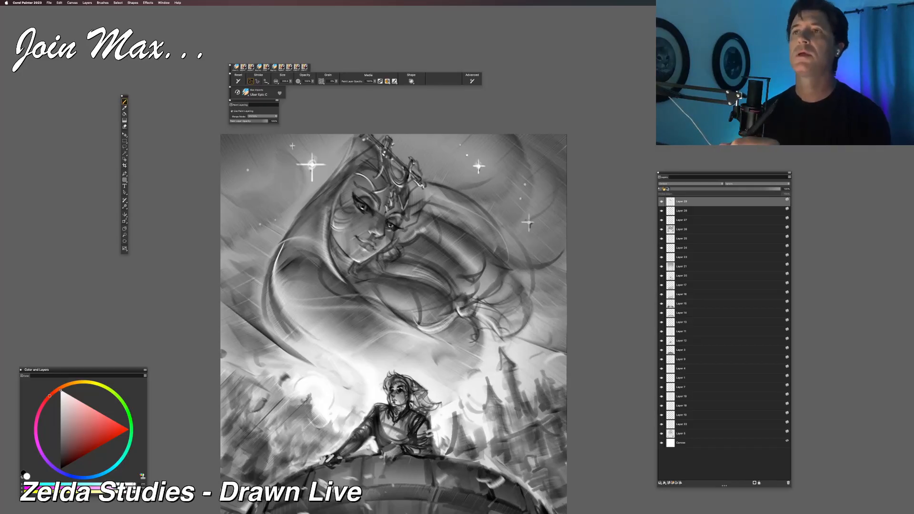
Step: Compare the balance between the floating woman and the figure on the tower at different magnifications
mouse_move(363, 285)
mouse_down()
mouse_move(379, 273)
mouse_move(383, 292)
mouse_move(386, 241)
mouse_up()
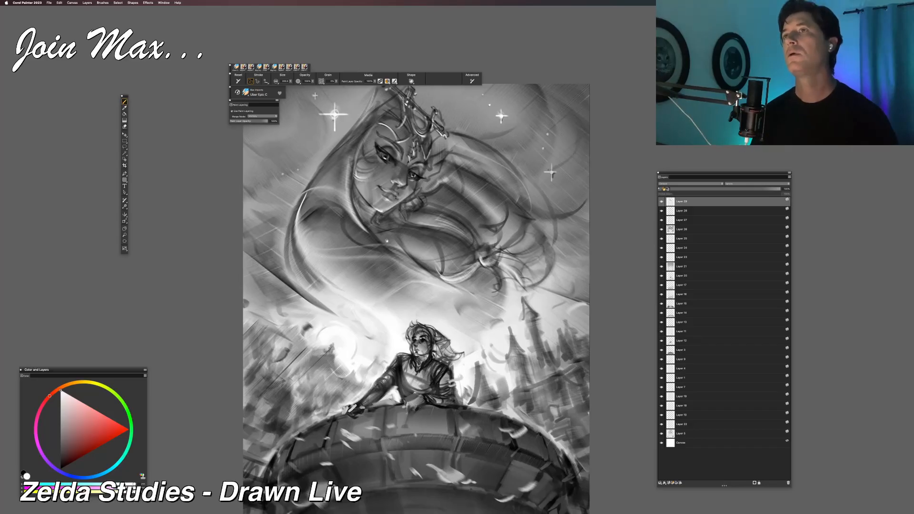
key(super+minus)
key(super+equal)
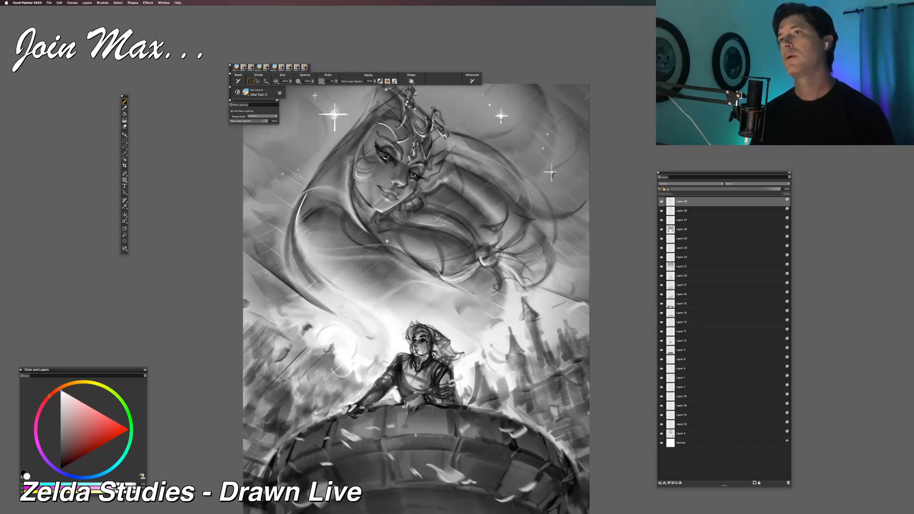
mouse_move(399, 218)
mouse_down()
mouse_move(383, 166)
mouse_move(376, 208)
mouse_move(394, 181)
mouse_up()
key(super+minus)
key(super+minus)
key(super+equal)
key(super+equal)
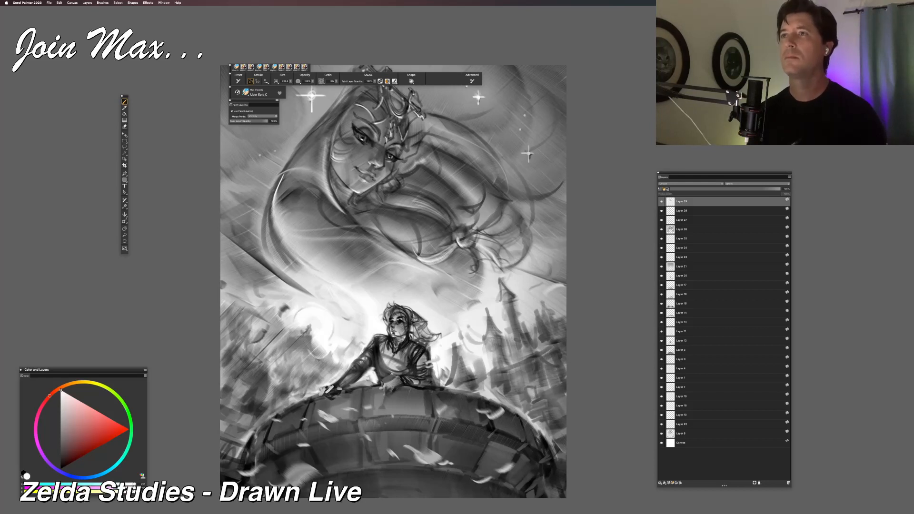
drag(291, 369, 284, 402)
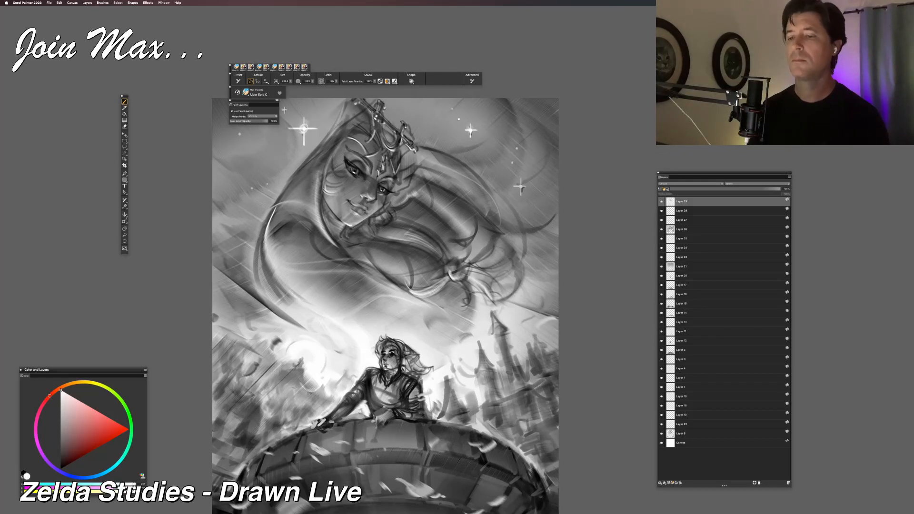
Step: Flip the canvas horizontally and check the mirrored composition at full and enlarged size
click(72, 3)
mouse_move(105, 21)
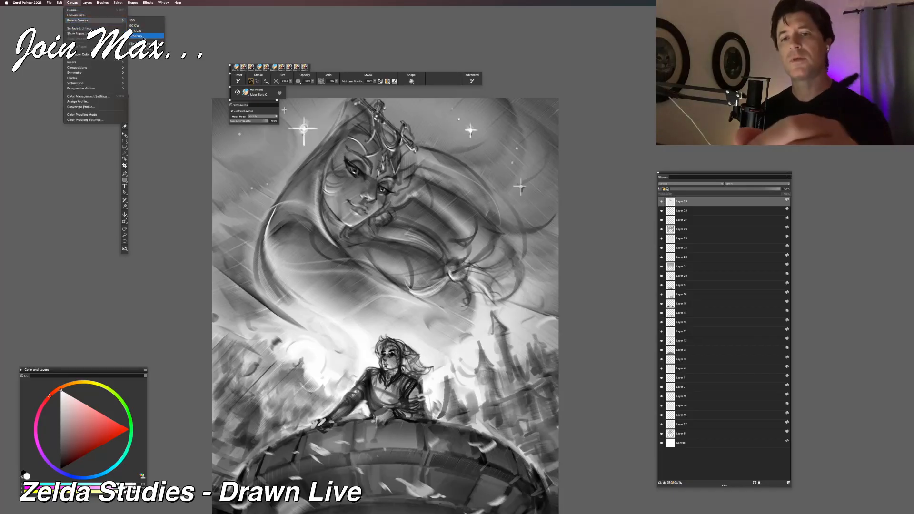
click(138, 36)
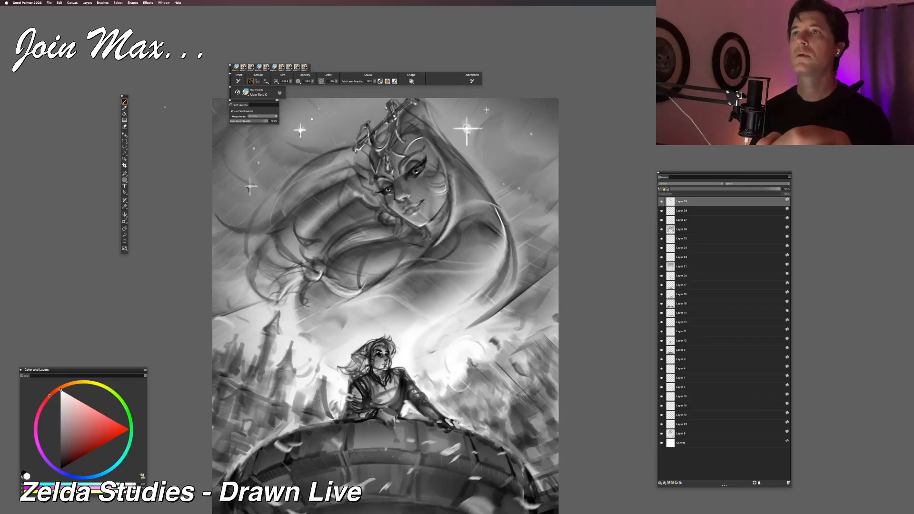
key(super+minus)
key(super+minus)
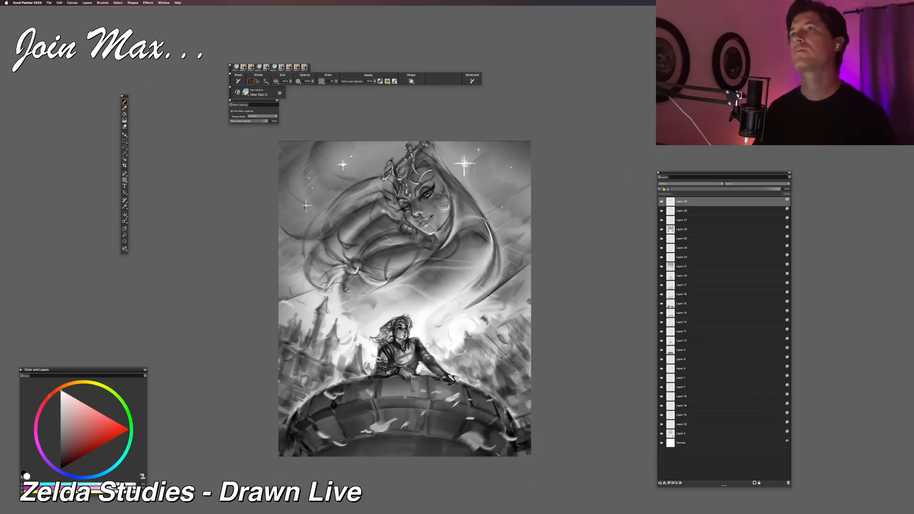
key(super+plus)
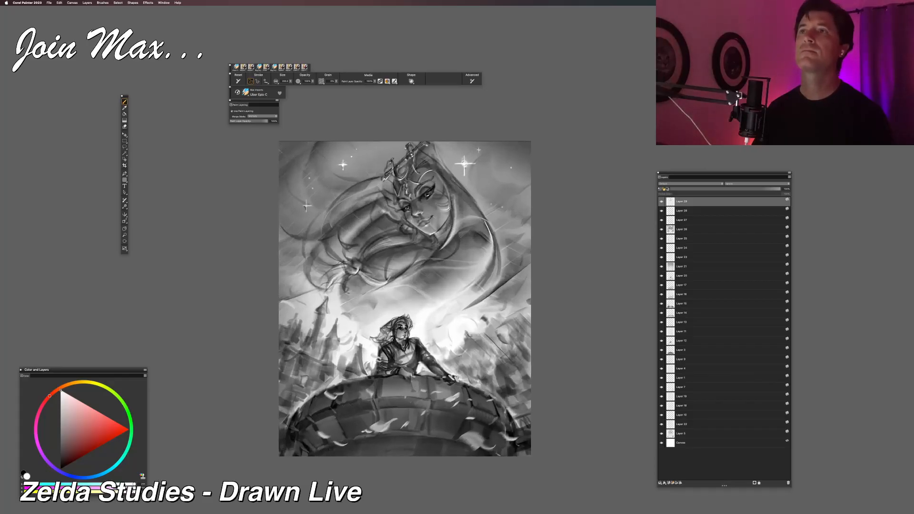
drag(303, 186, 308, 177)
key(super+plus)
key(super+plus)
drag(335, 210, 354, 254)
key(super+plus)
key(super+plus)
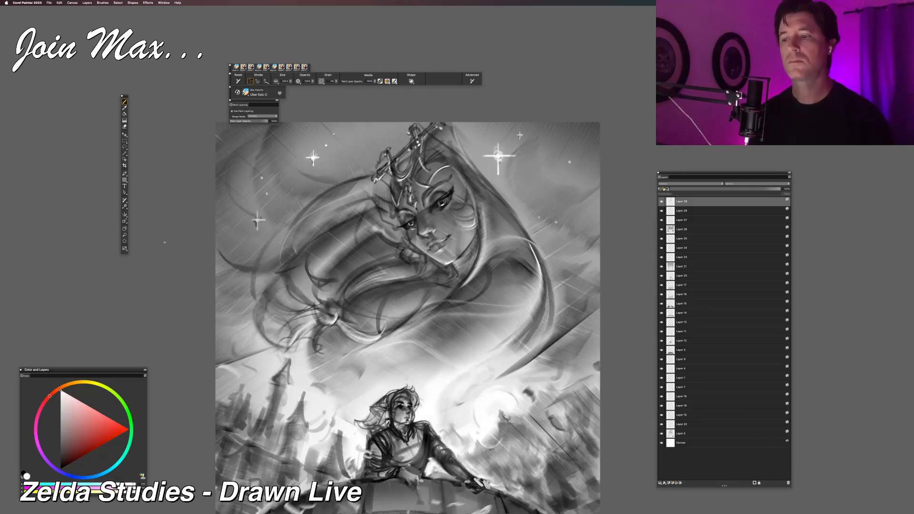
Step: Add a new layer at the top of the stack and save another iterative version of the sketch
click(670, 483)
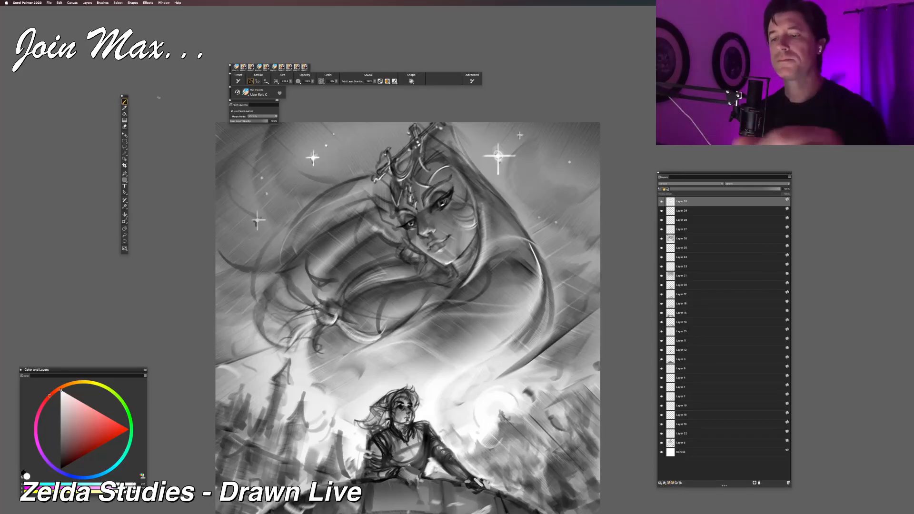
click(49, 3)
click(58, 69)
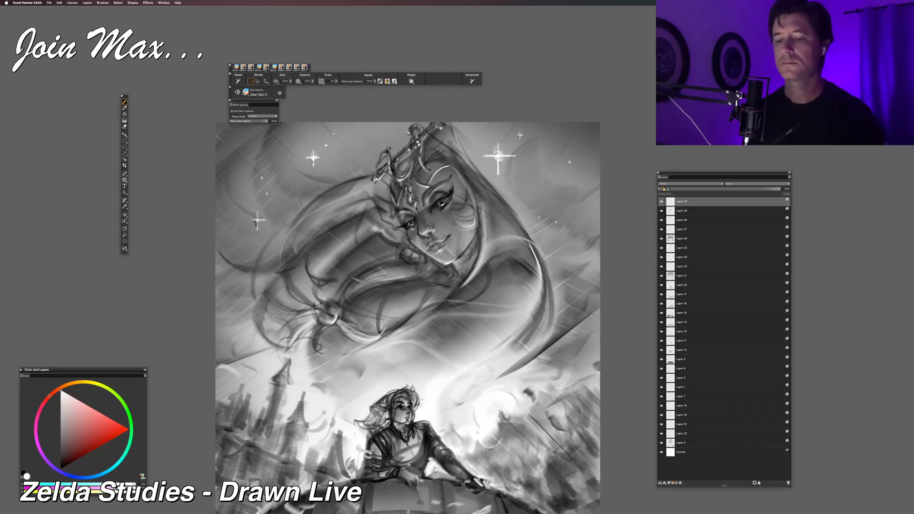
Step: Choose a near-black colour and darken the veil folds beneath the floating woman's chin
click(68, 459)
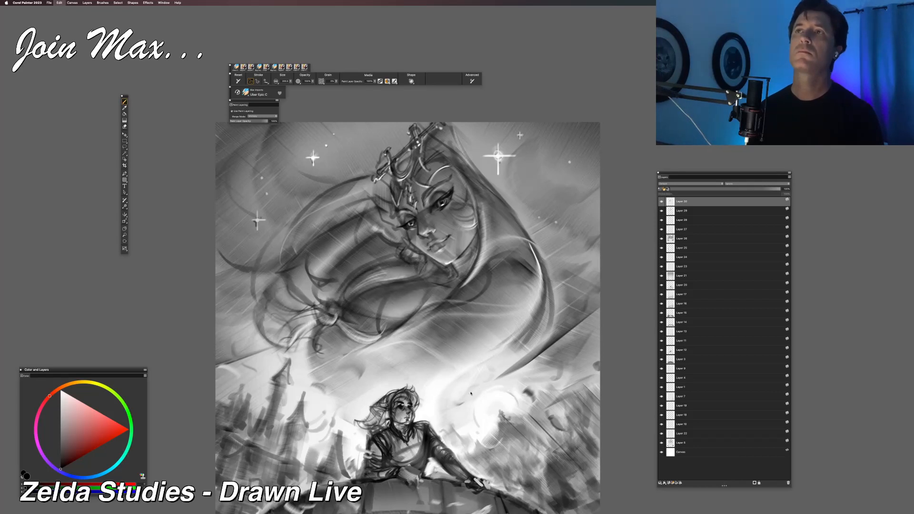
drag(418, 371, 480, 308)
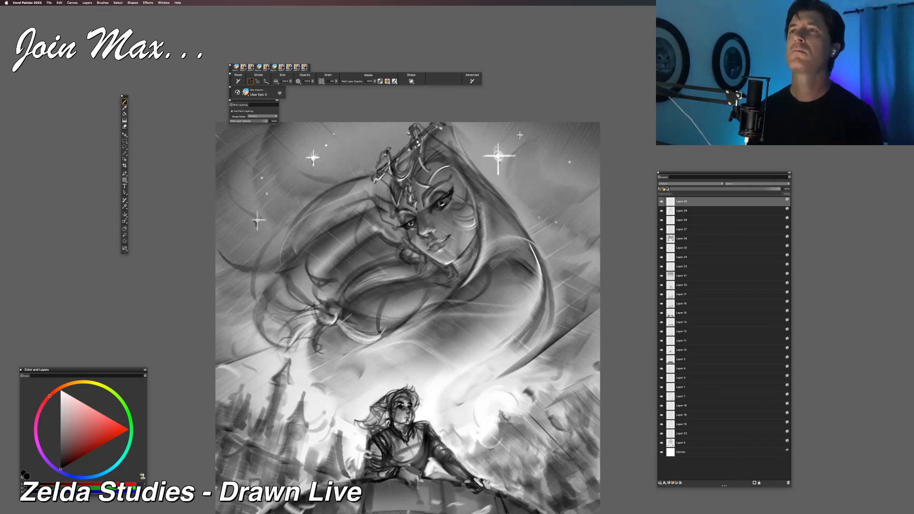
key(super+z)
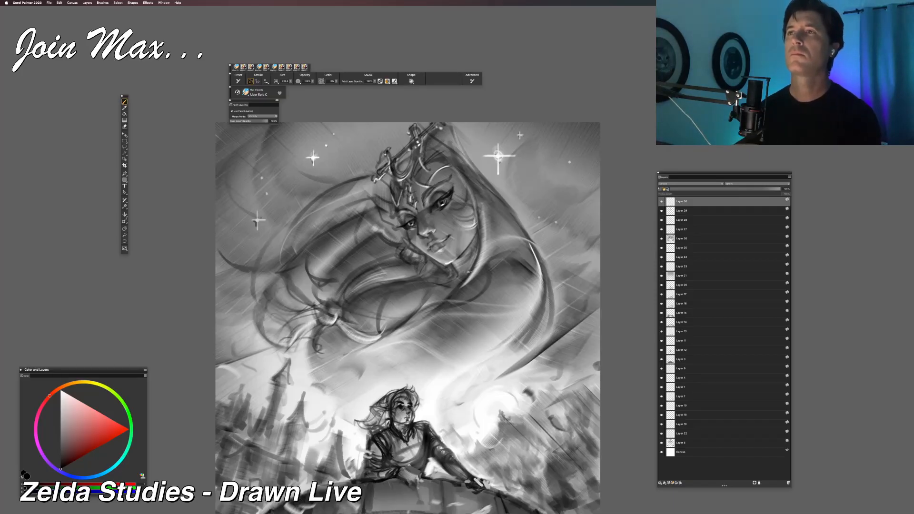
drag(448, 286, 341, 311)
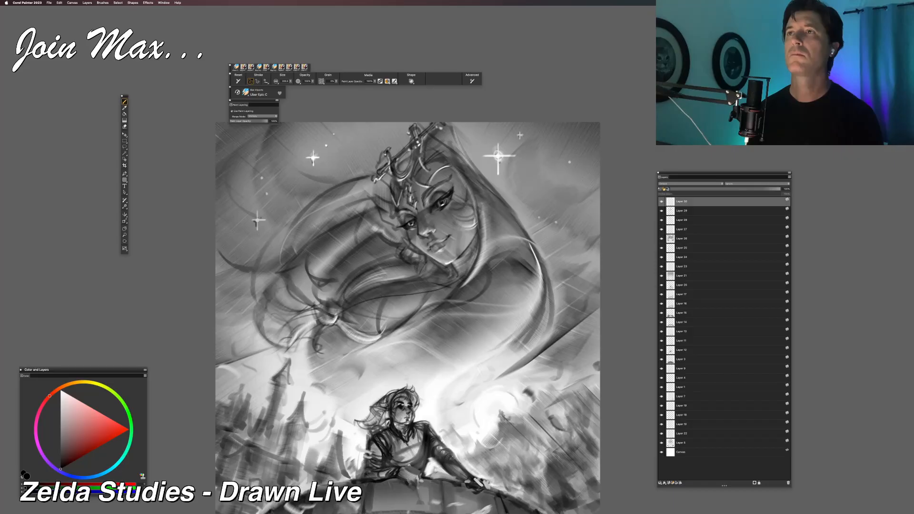
key(super+z)
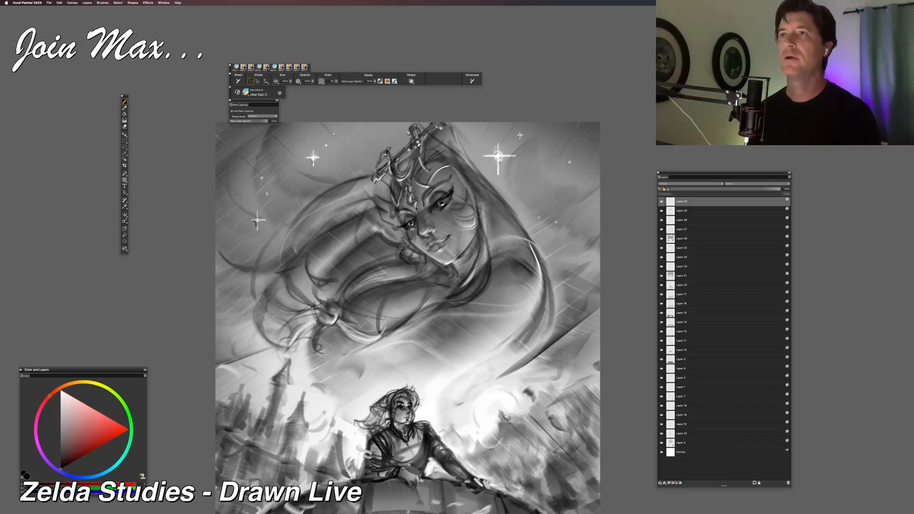
drag(336, 324, 360, 344)
mouse_move(339, 310)
mouse_down()
mouse_move(390, 331)
mouse_move(404, 320)
mouse_up()
key(super+z)
key(super+z)
drag(359, 338, 393, 336)
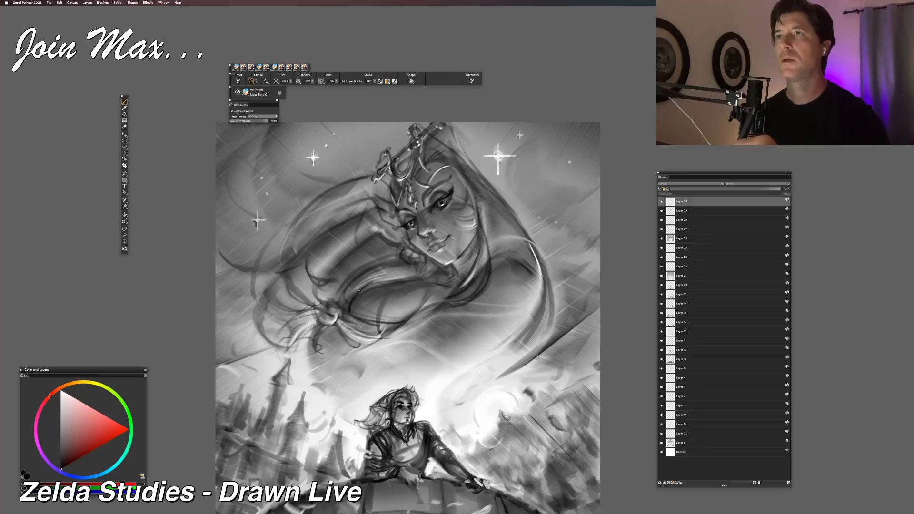
drag(369, 283, 424, 299)
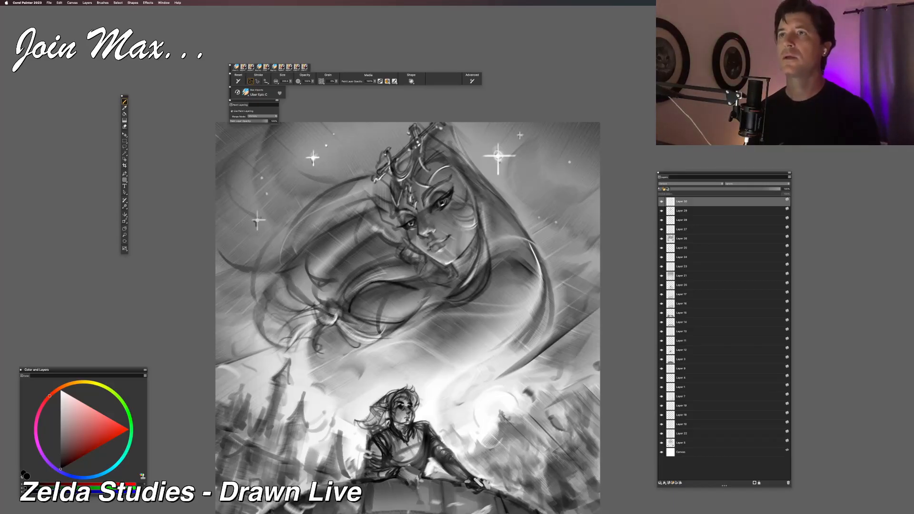
key(super+z)
key(super+z)
Step: Sketch dark strands across the floating woman's gathered hair beside the knot and stroke along the veil's trailing end
drag(379, 324, 429, 305)
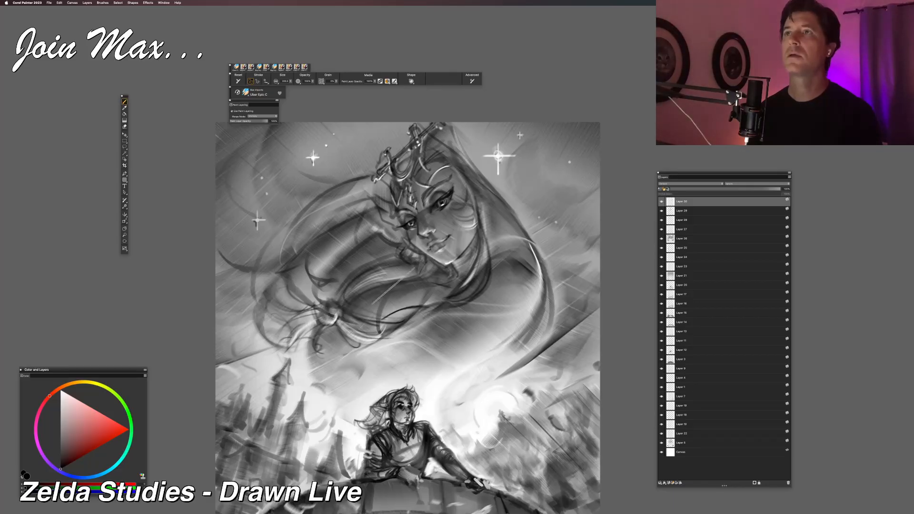
drag(385, 354, 441, 307)
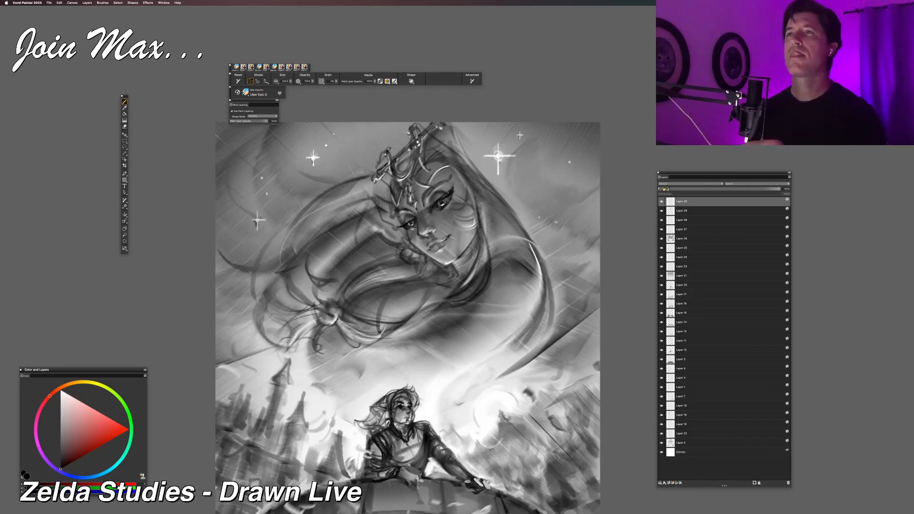
key(super+minus)
key(super+minus)
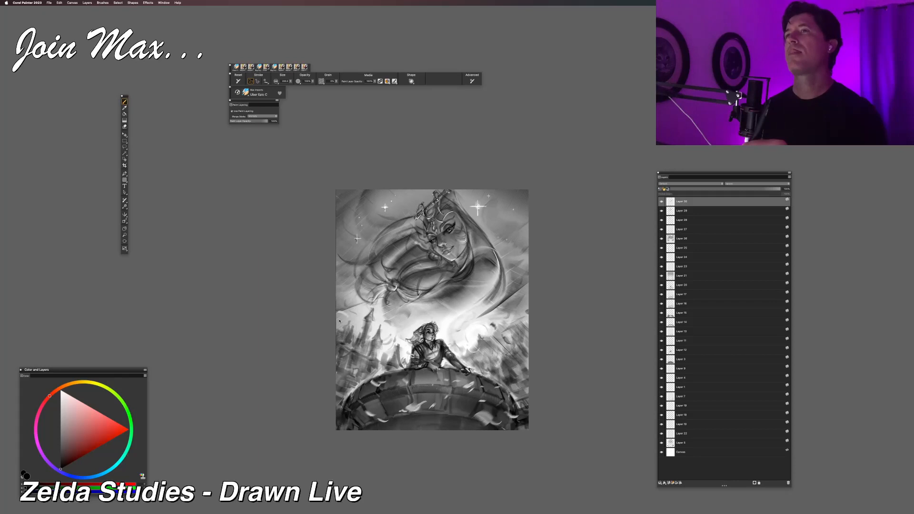
key(super+equal)
key(super+equal)
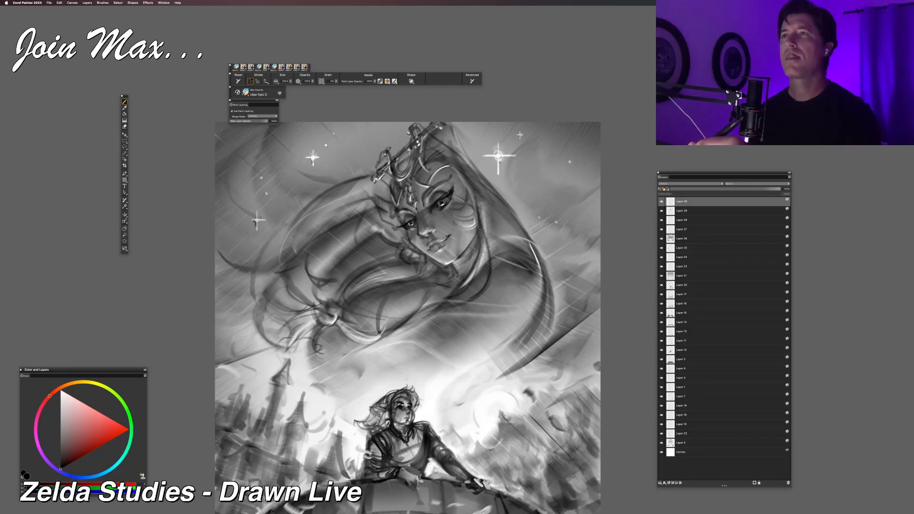
drag(481, 366, 534, 241)
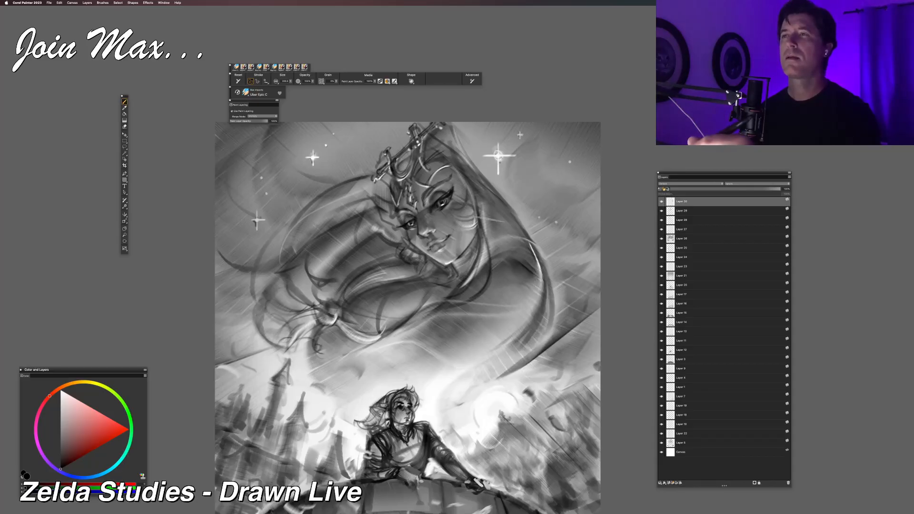
Step: Examine the whole sketch at thumbnail and enlarged sizes to judge the veil's flow against the tower figure
key(super+minus)
key(super+minus)
key(super+minus)
key(super+minus)
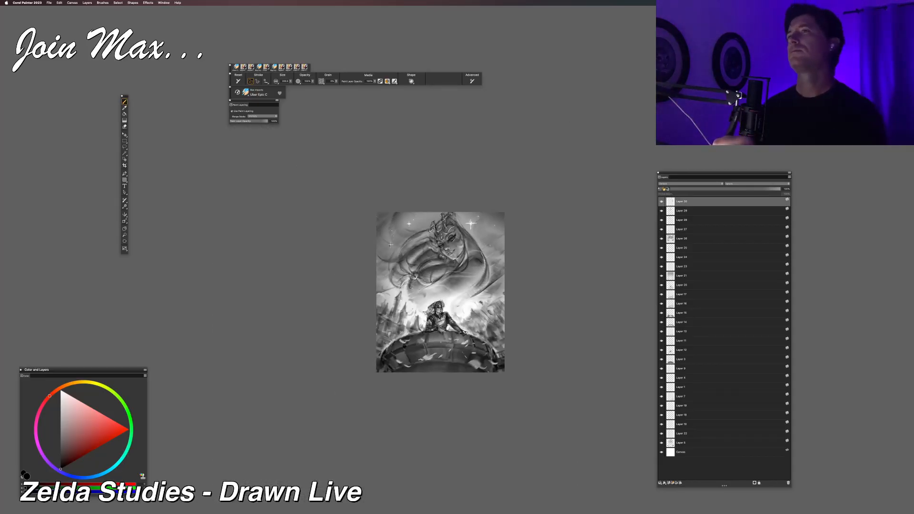
key(super+equal)
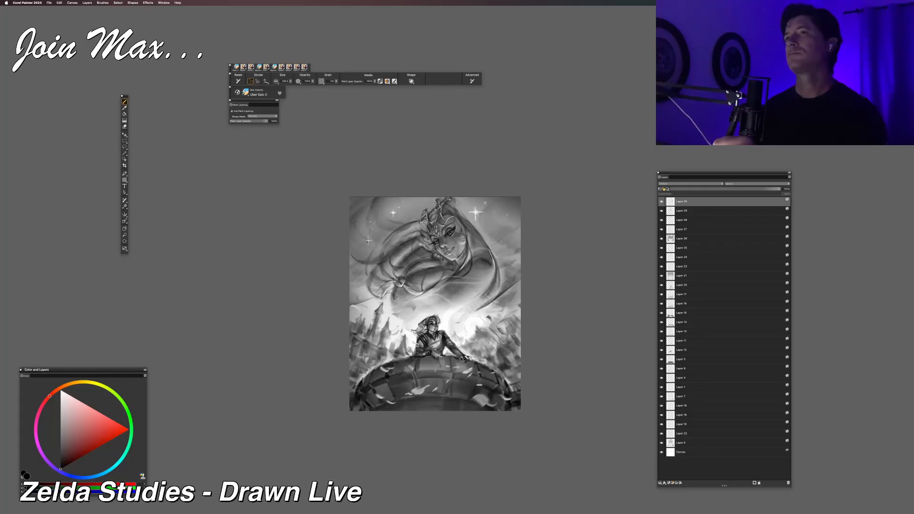
key(super+equal)
key(super+equal)
drag(423, 329, 447, 270)
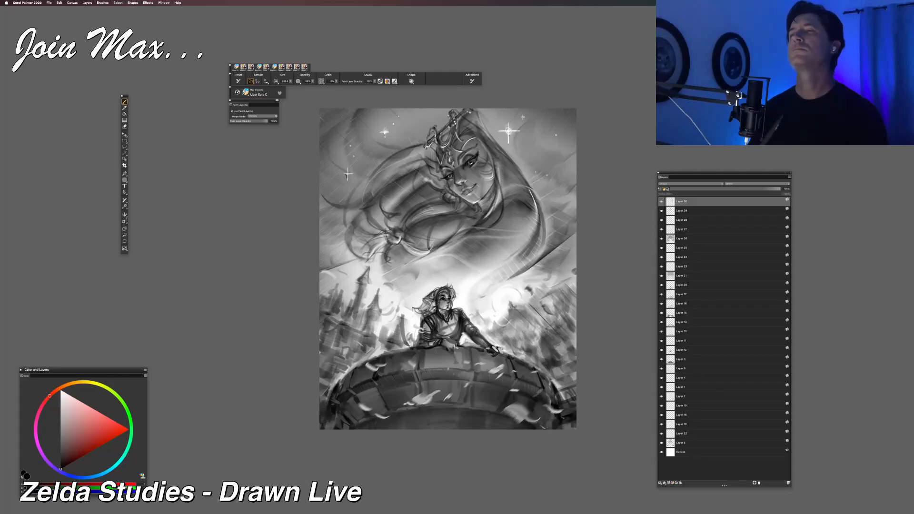
drag(405, 329, 376, 291)
key(super+equal)
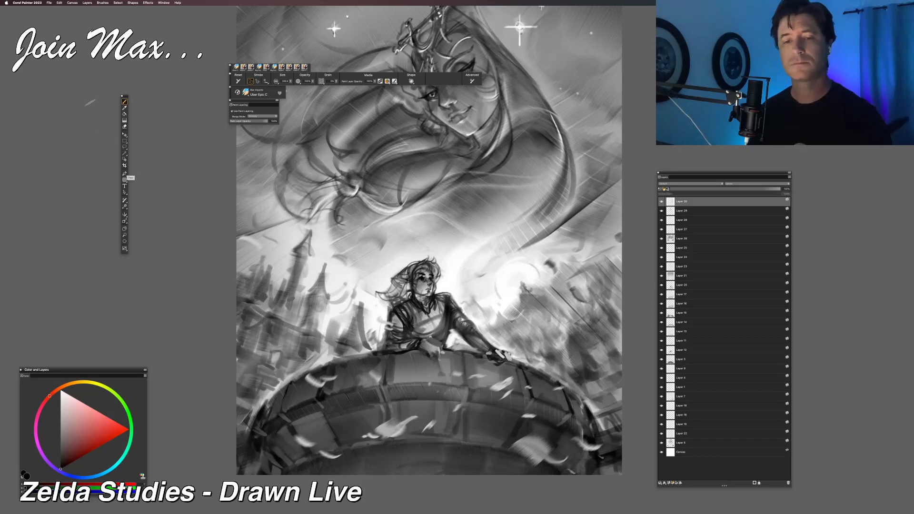
Step: Darken the tower figure's pointed ear and swept-back hair with black strokes
drag(69, 418, 61, 391)
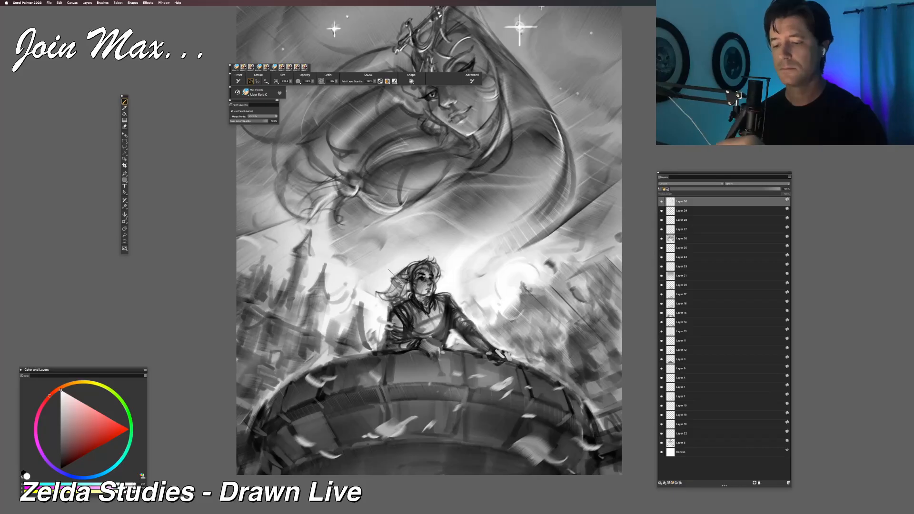
drag(66, 455, 60, 470)
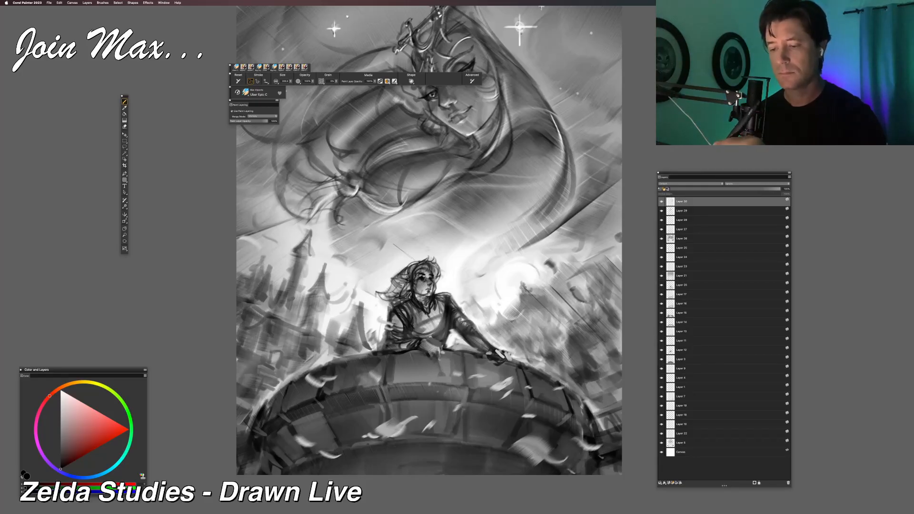
drag(377, 293, 393, 285)
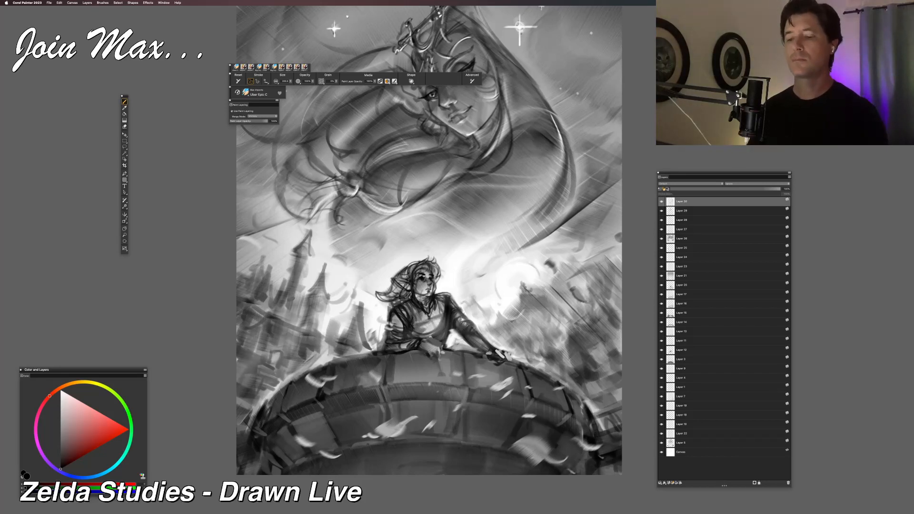
drag(393, 288, 341, 305)
key(super+z)
Step: Switch to near-white and add a new layer at the top of the layer stack
key(super+plus)
key(super+minus)
drag(462, 379, 433, 387)
key(super+minus)
key(super+plus)
drag(329, 361, 315, 428)
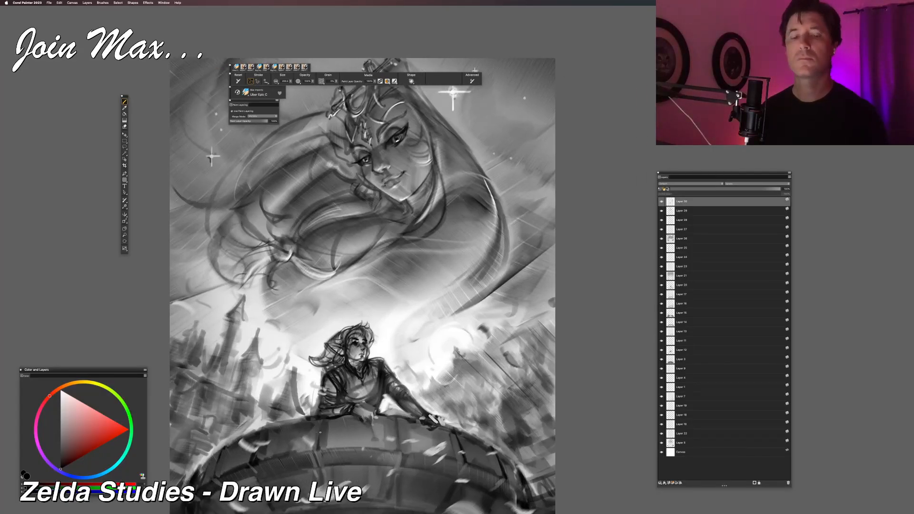
drag(72, 413, 60, 388)
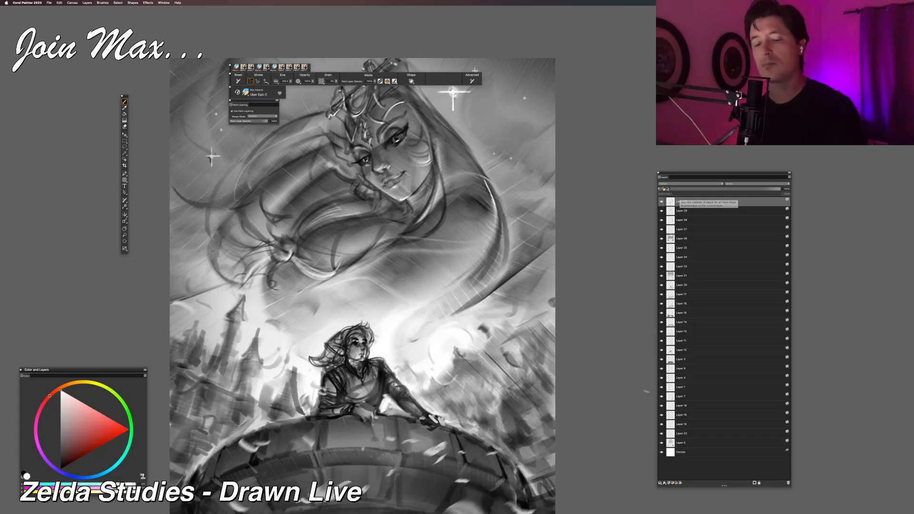
click(669, 483)
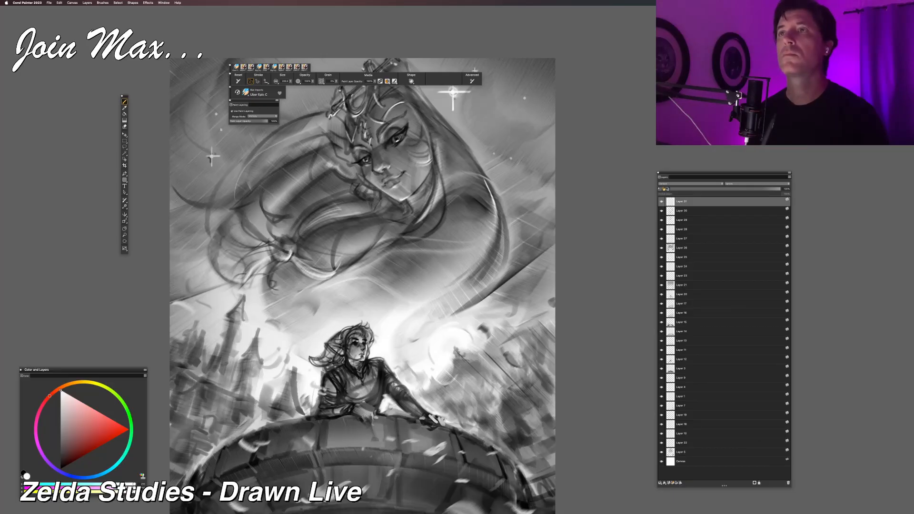
Step: Paint small light and mid-grey touches on the tower figure's cheek and the side of the face
key(super+equal)
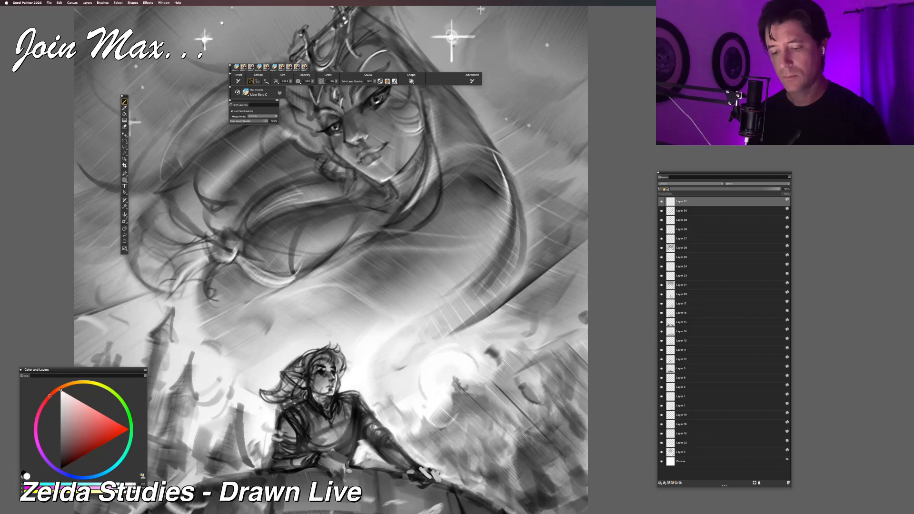
drag(291, 402, 309, 361)
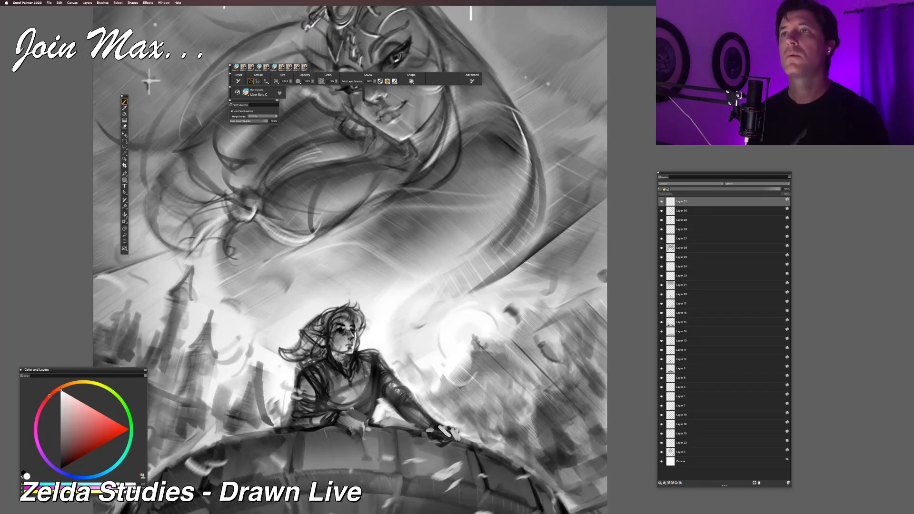
key(super+equal)
key(super+equal)
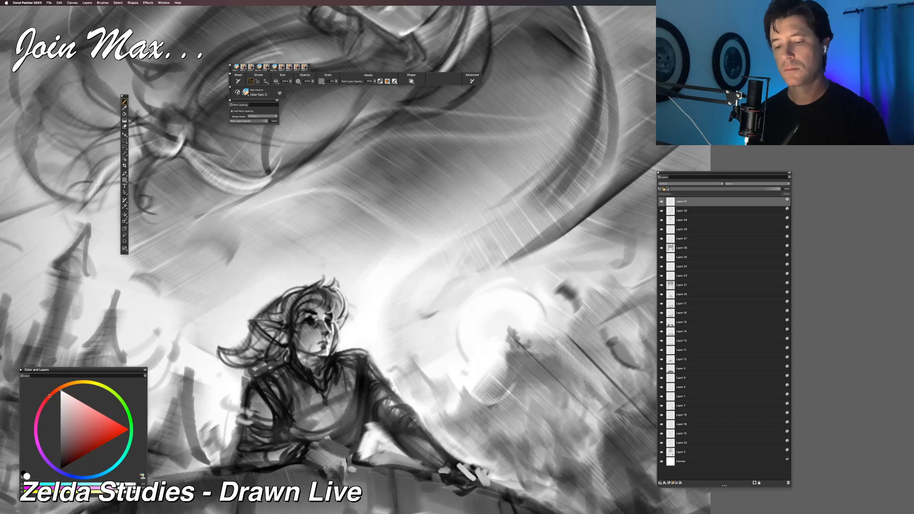
click(60, 402)
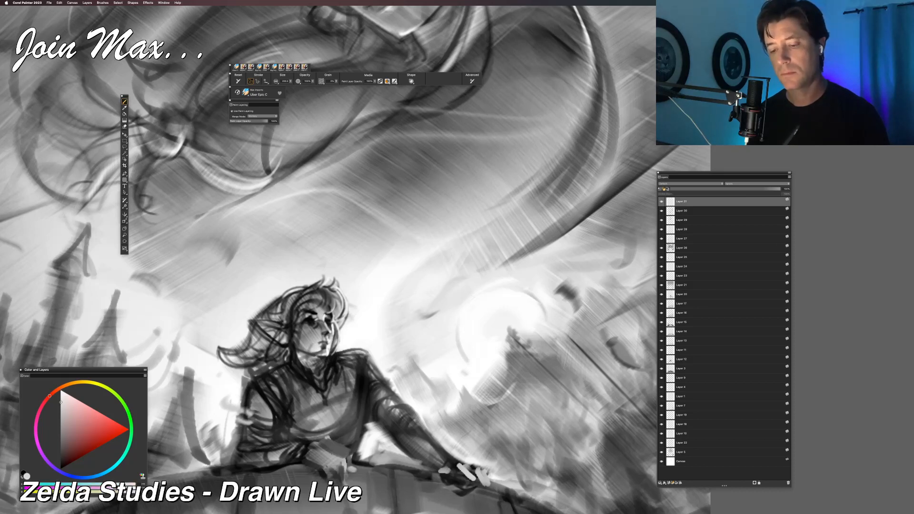
click(61, 441)
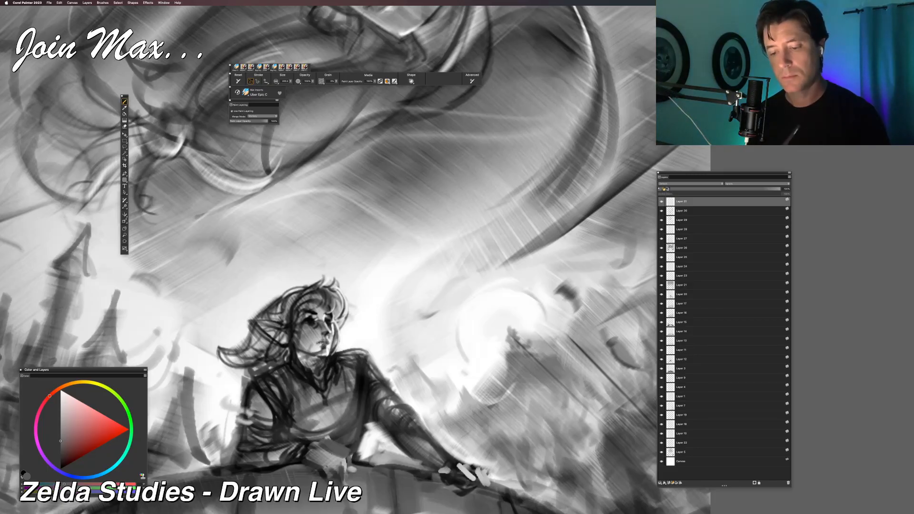
alt+click(303, 325)
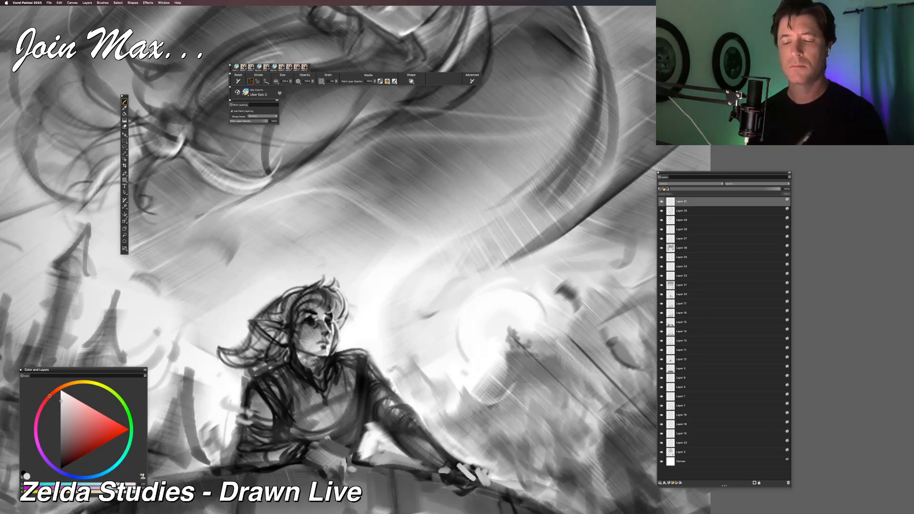
alt+click(304, 340)
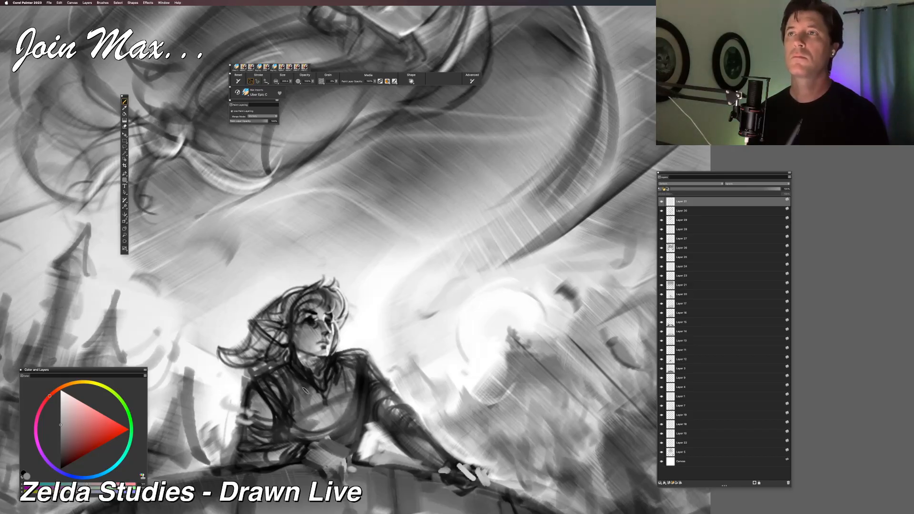
key(super+0)
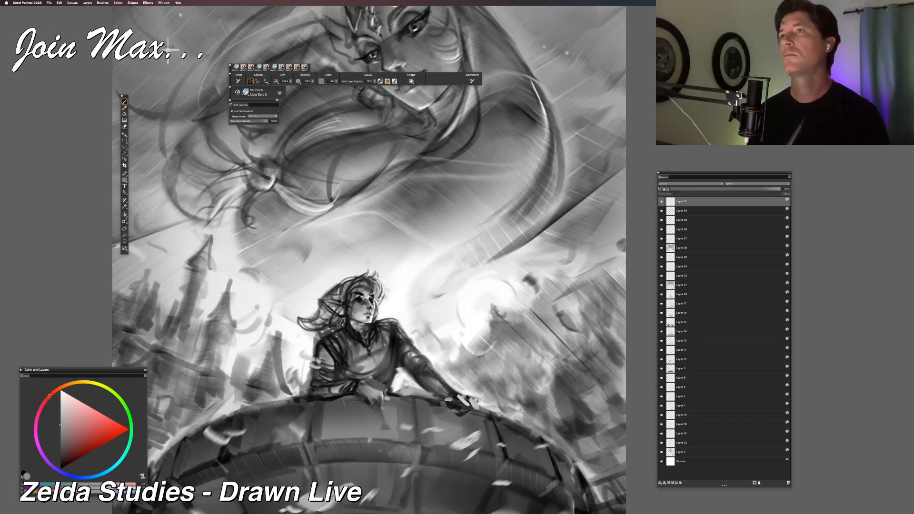
key(super+plus)
alt+click(302, 335)
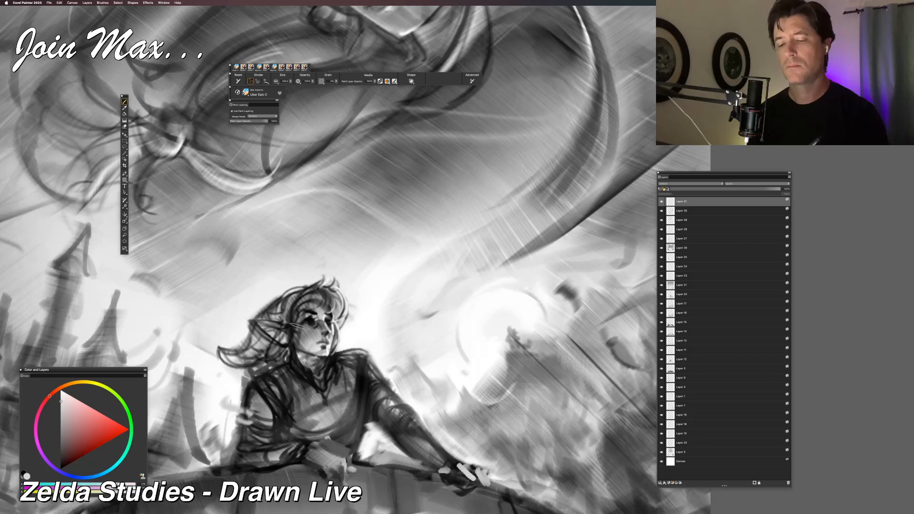
drag(296, 329, 298, 329)
key(super+z)
key(super+z)
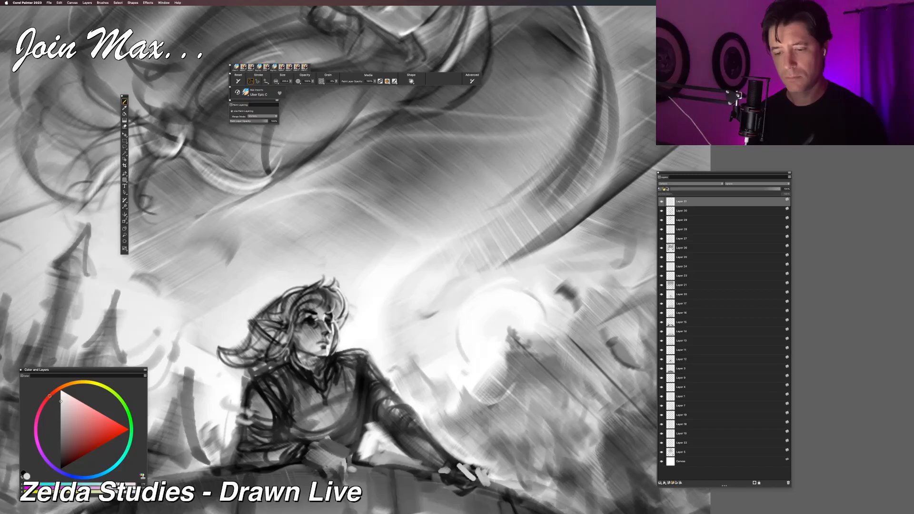
Step: Try a mid-grey stroke on the tower figure's near shoulder, then undo it
click(60, 434)
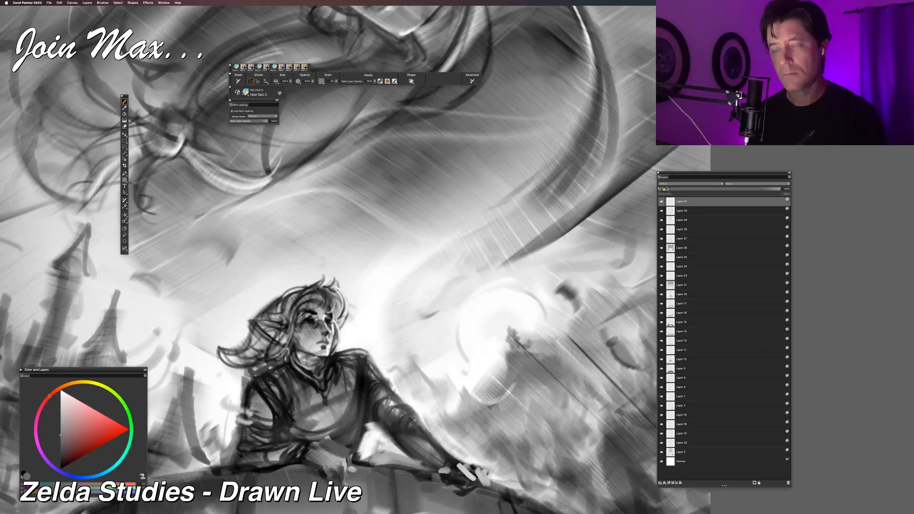
mouse_move(270, 447)
mouse_down()
mouse_move(322, 423)
mouse_move(331, 391)
mouse_up()
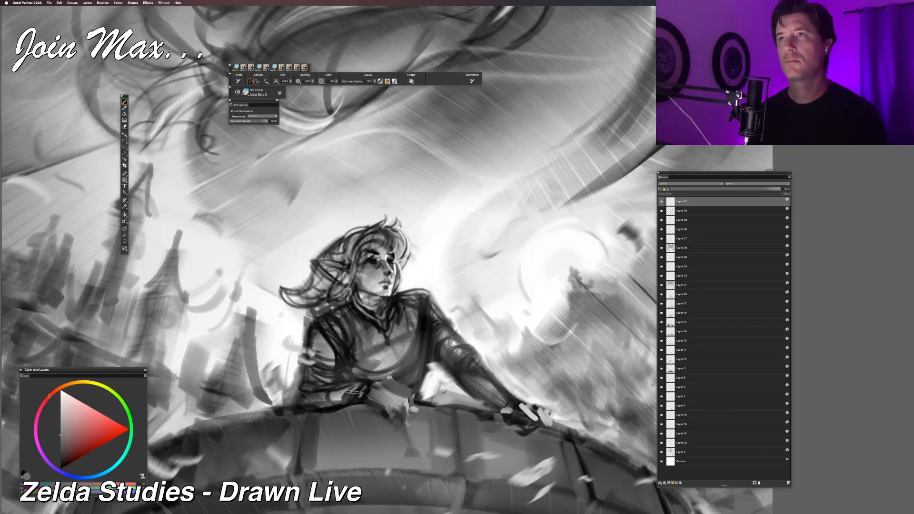
mouse_move(333, 327)
mouse_down()
mouse_move(353, 367)
mouse_move(338, 314)
mouse_up()
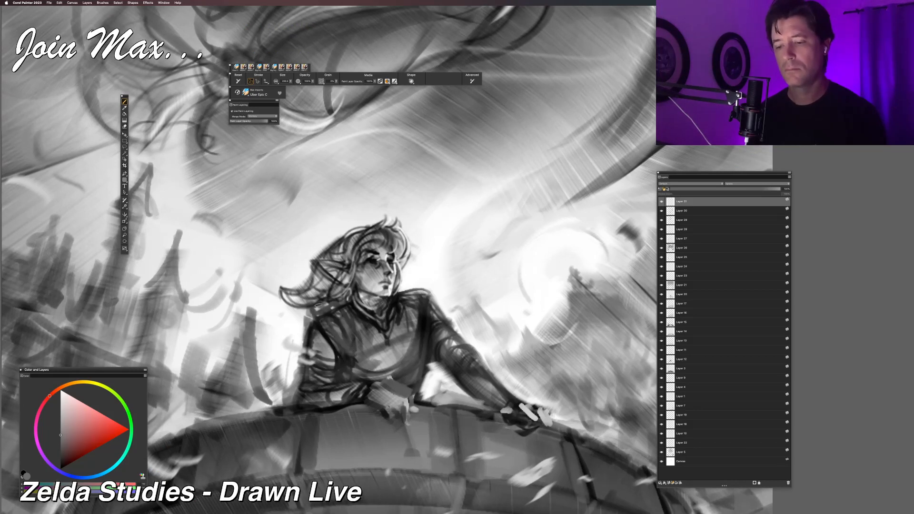
key(super+z)
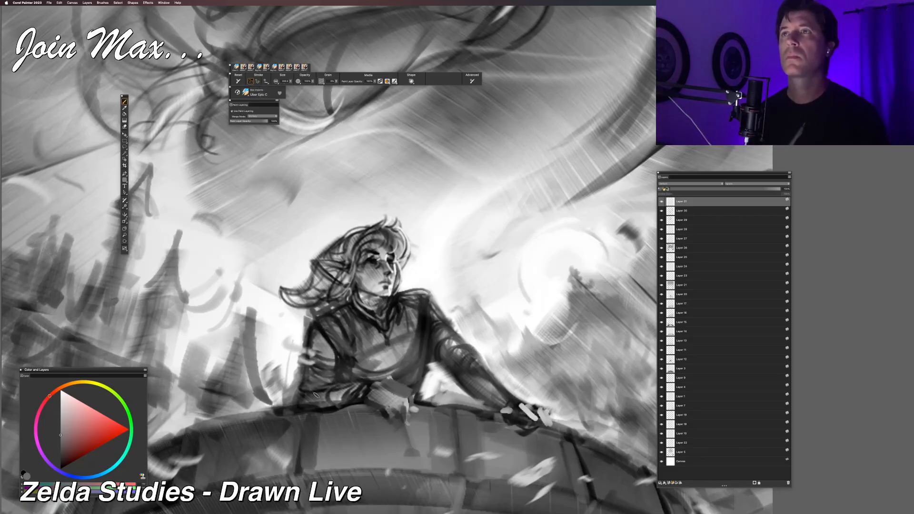
Step: Switch the paint colour to black and set the brush size to 100
key(super+minus)
key(super+minus)
key(super+plus)
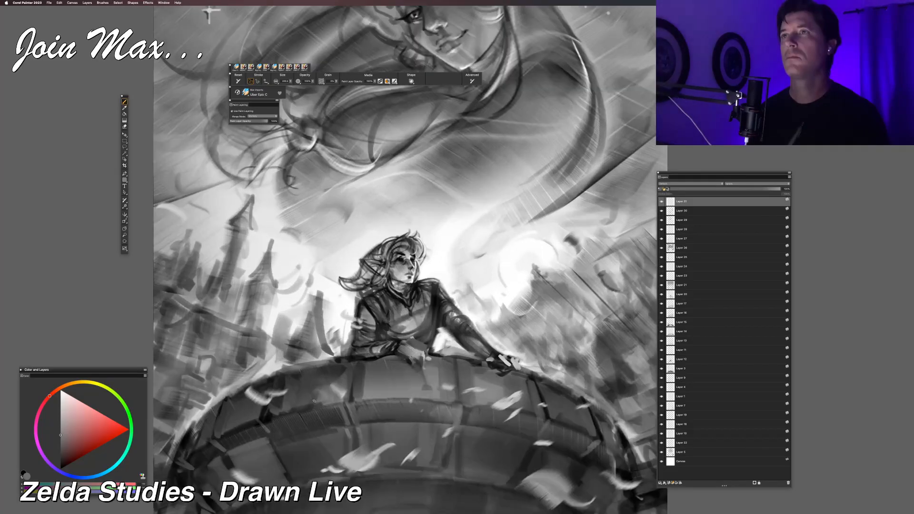
key(super+plus)
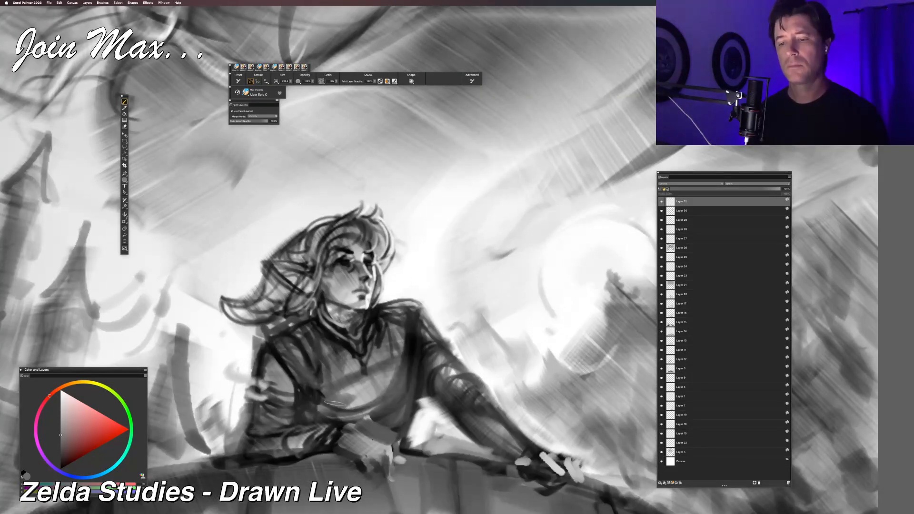
click(61, 469)
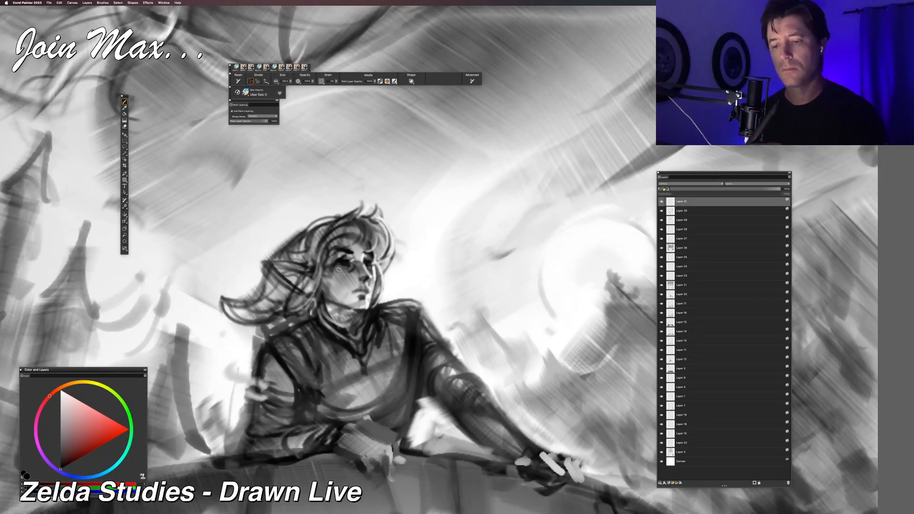
double_click(285, 81)
text(100)
key(Return)
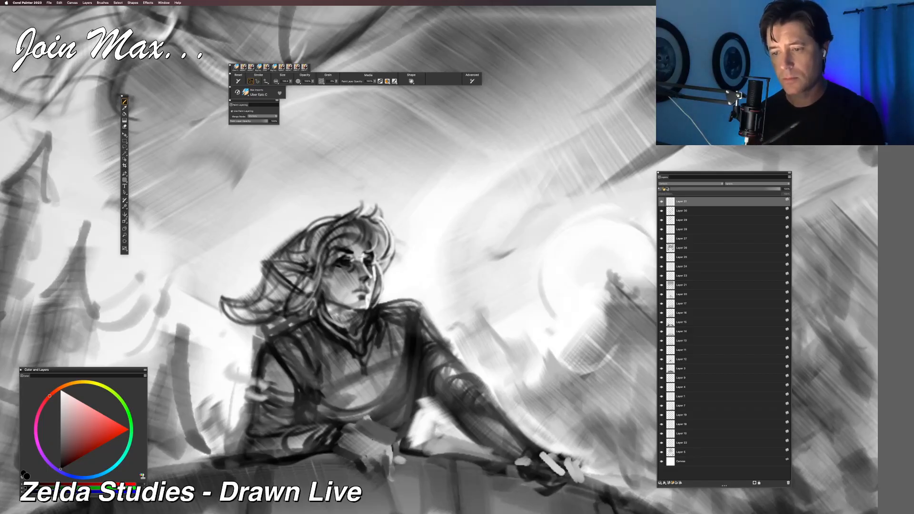
Step: Touch up the tower figure's eyes with small near-white and black marks
key(super+0)
scroll(362, 267, up, 3)
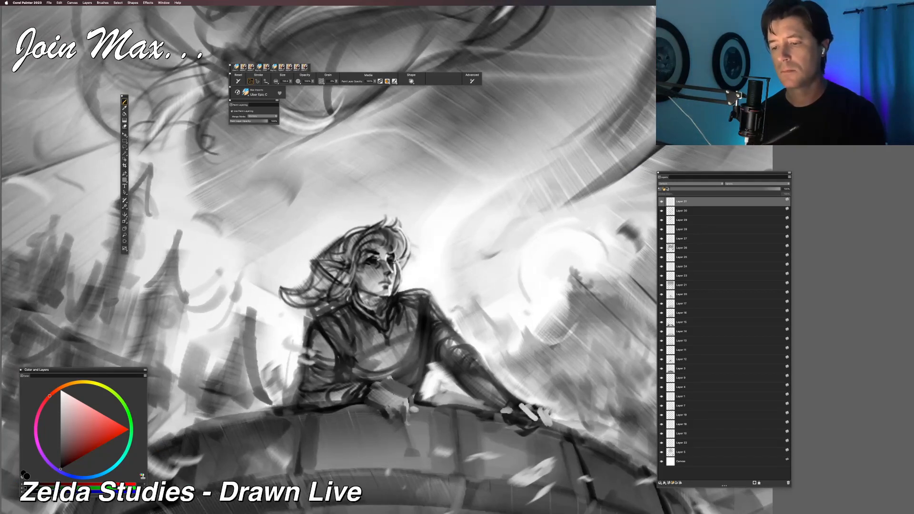
alt+click(382, 254)
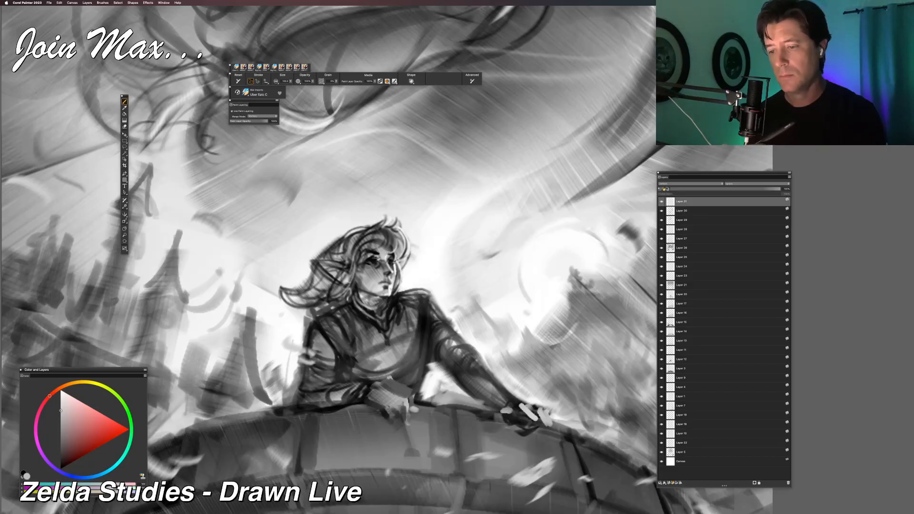
alt+click(376, 253)
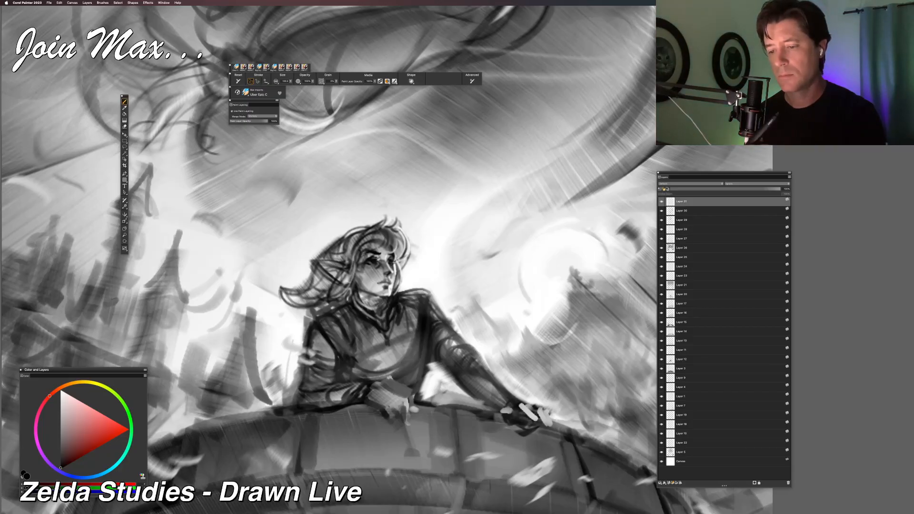
Step: Examine the whole sketch at reduced and enlarged sizes to judge how the tower figure's face reads
key(super+minus)
key(super+minus)
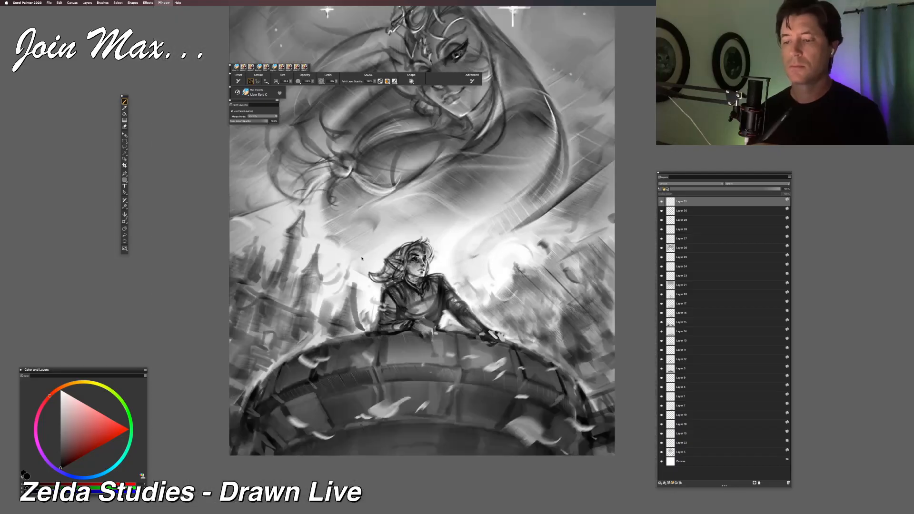
key(super+equal)
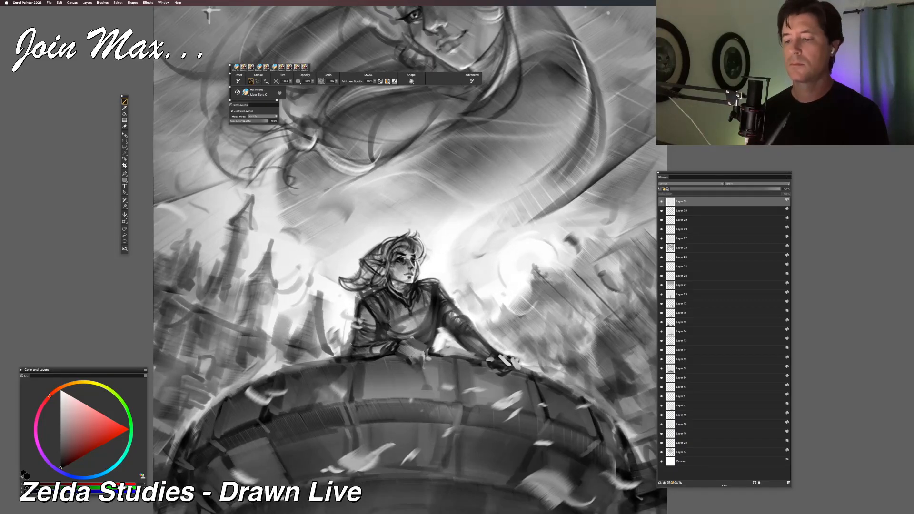
key(super+minus)
key(super+minus)
drag(351, 345, 291, 356)
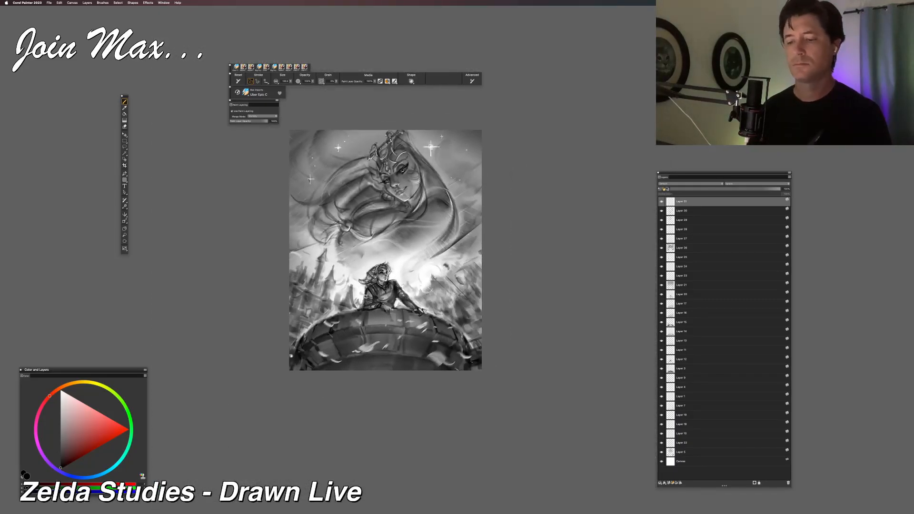
key(super+equal)
key(super+equal)
key(super+equal)
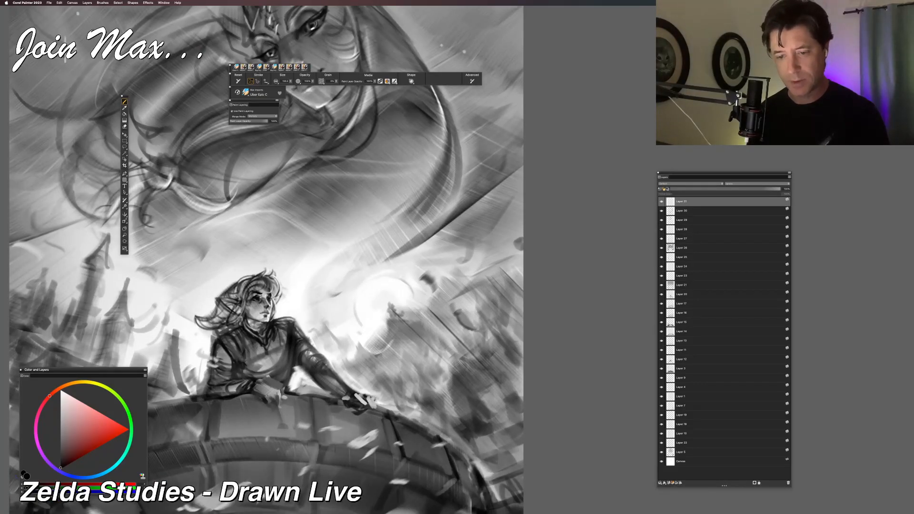
Step: Paint a short black stroke on the tower figure's cheek and a near-white touch beside the chin
drag(257, 303, 249, 302)
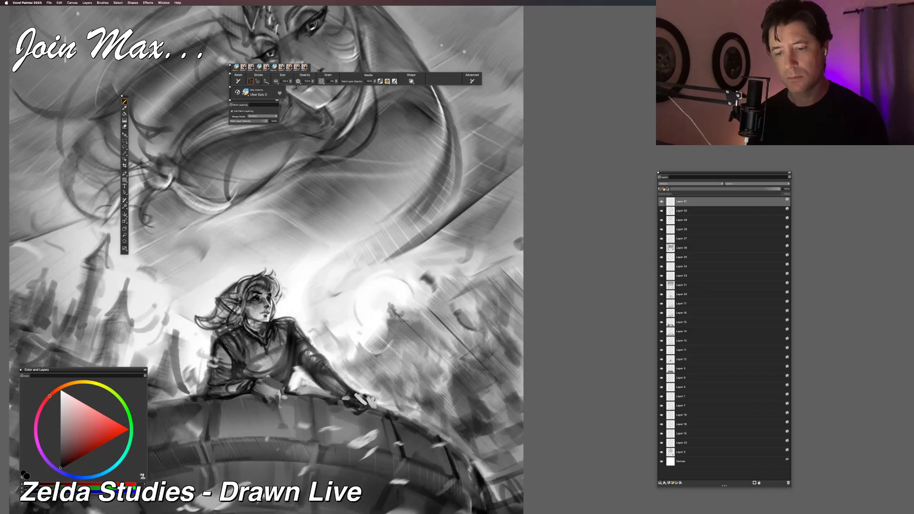
alt+click(266, 317)
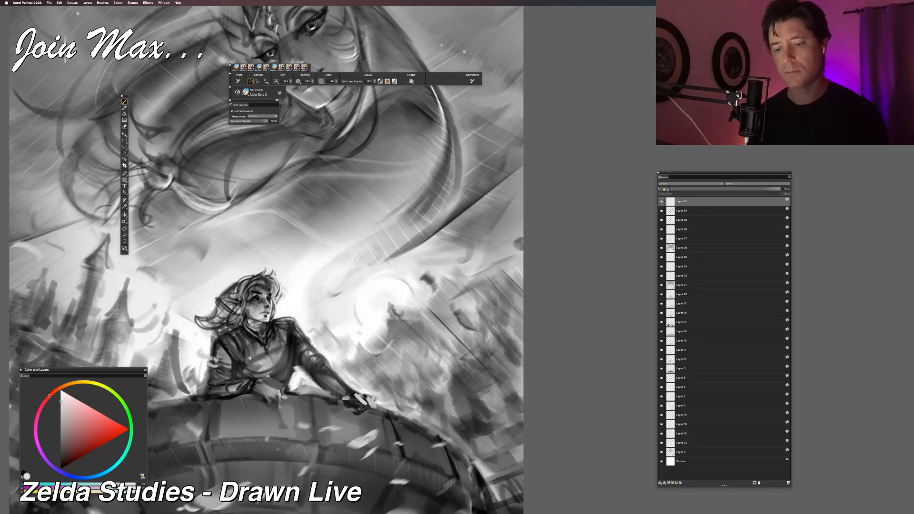
key(super+minus)
key(super+minus)
key(super+equal)
key(super+equal)
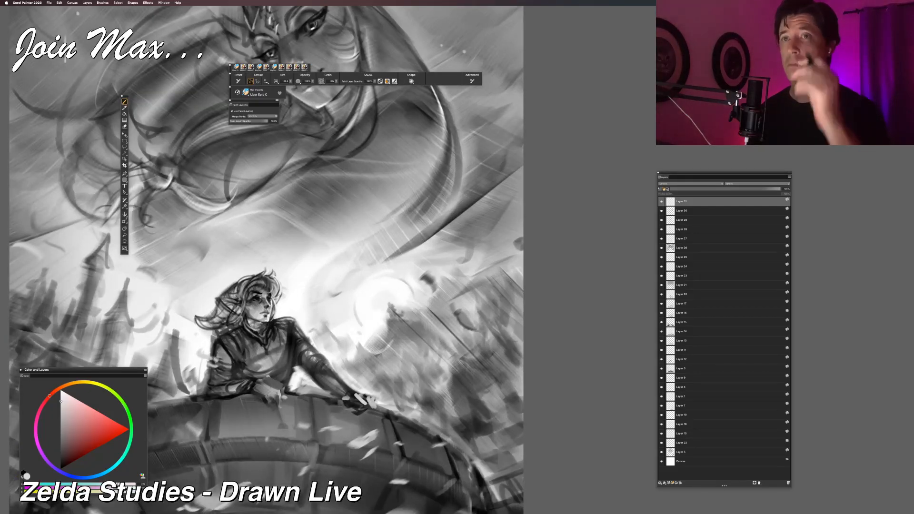
Step: Try dark strokes on the tower figure's hair and shoulder, then undo them
key(super+minus)
key(super+minus)
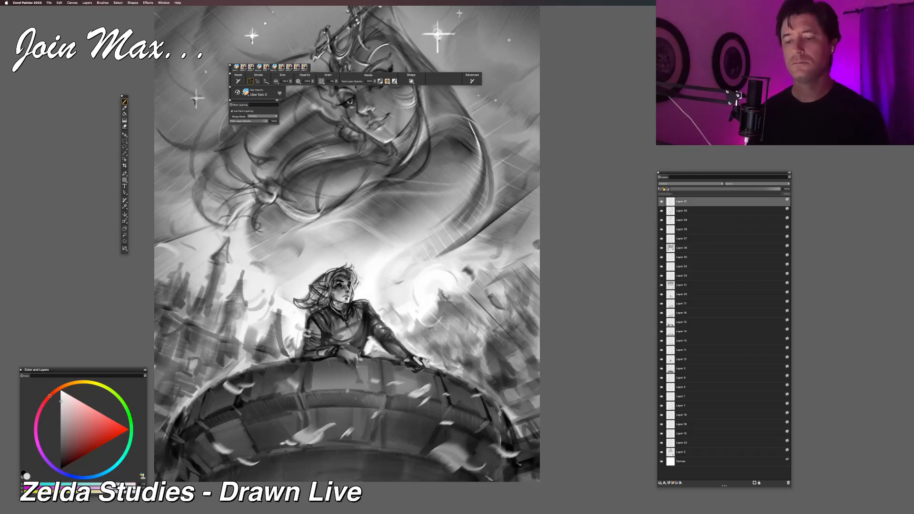
alt+click(367, 309)
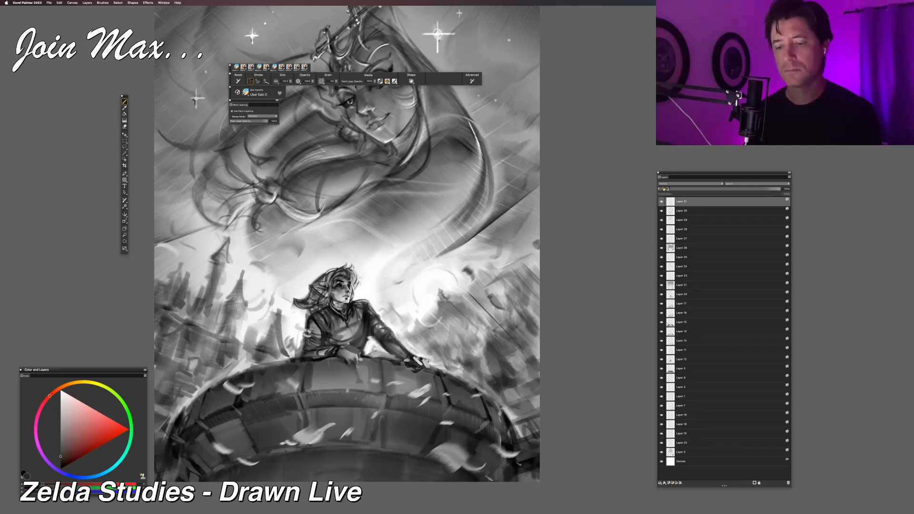
drag(316, 288, 338, 268)
key(super+z)
key(super+z)
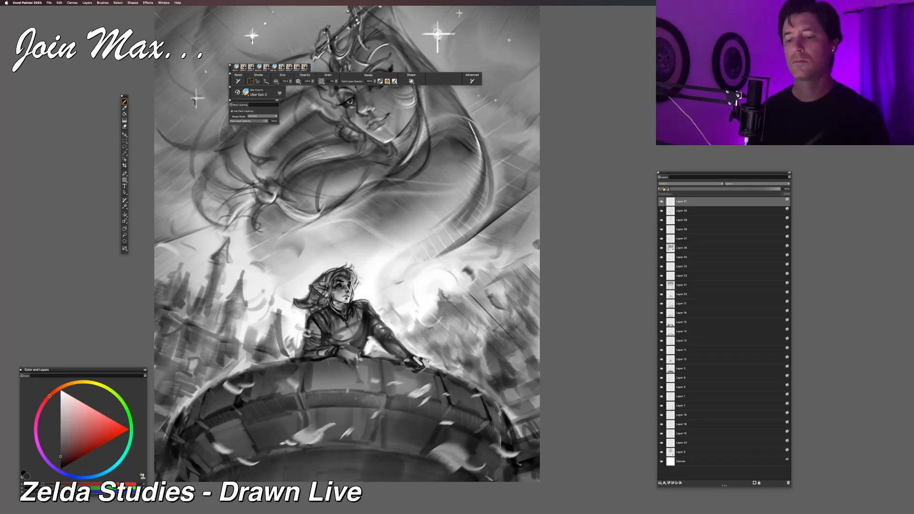
Step: Paint a white highlight on the tower figure's near shoulder and turn off paint layering for the brush
click(61, 391)
drag(319, 310, 307, 314)
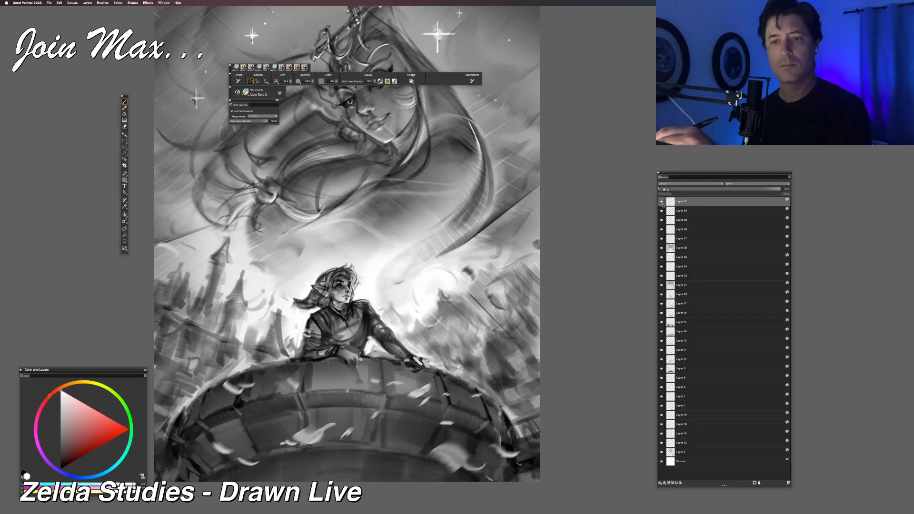
click(232, 111)
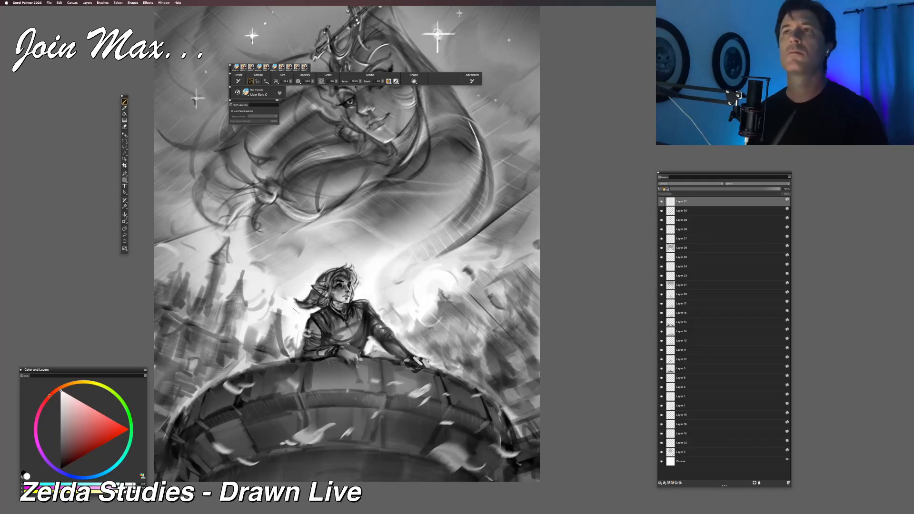
Step: Add a white highlight between the tower figure's torso and outstretched arm, undoing the stray strokes on the chest and shoulder
key(super+minus)
key(super+minus)
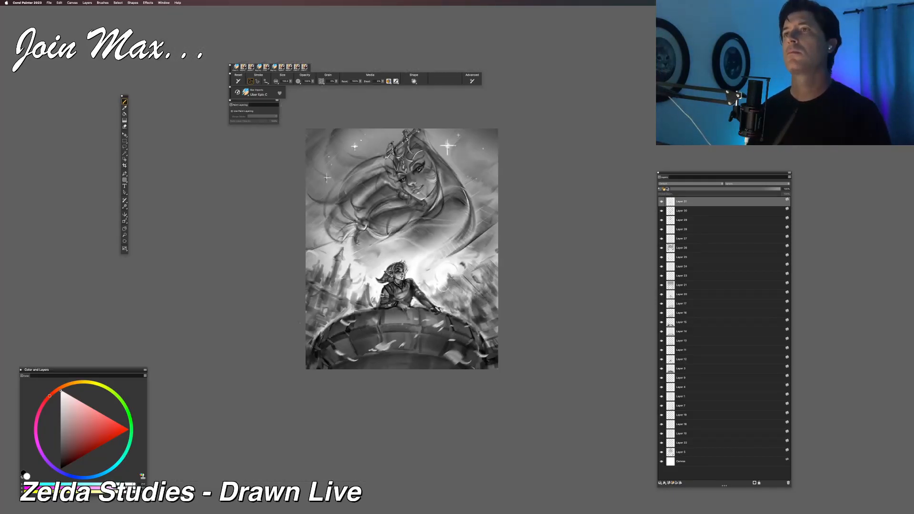
key(super+equal)
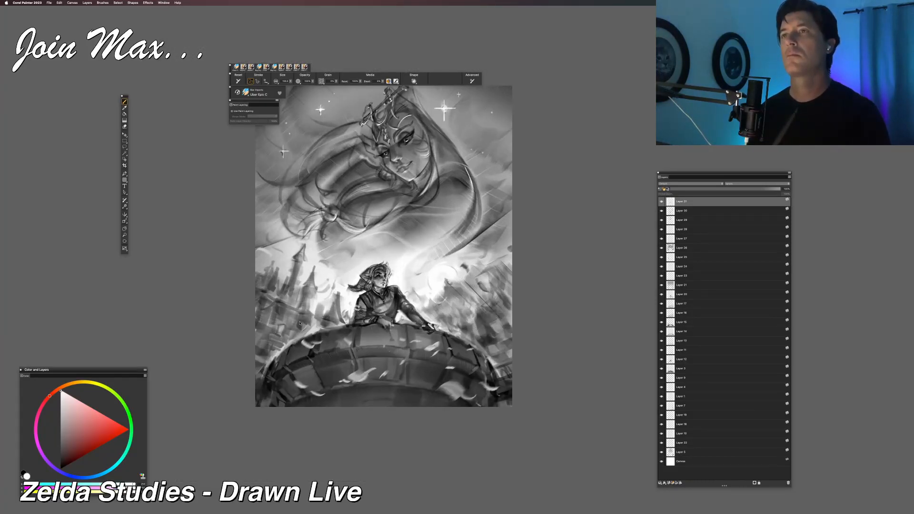
key(super+equal)
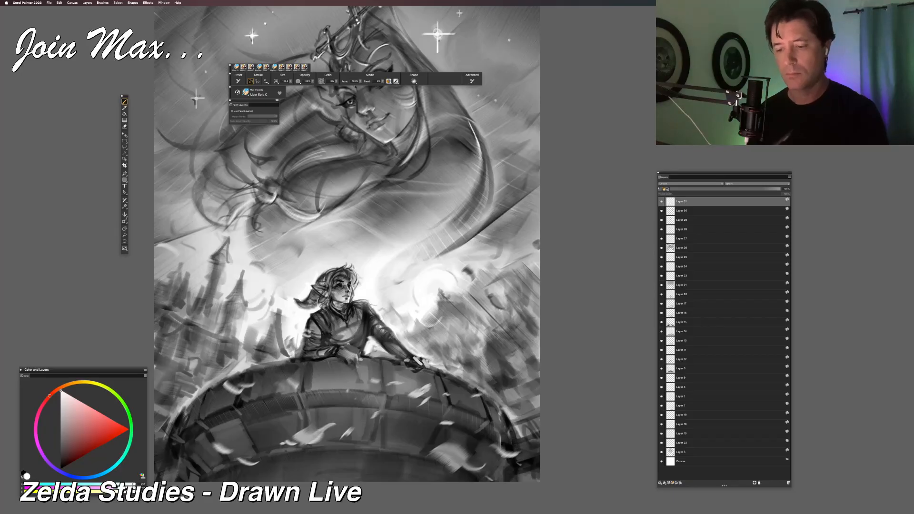
key(super+minus)
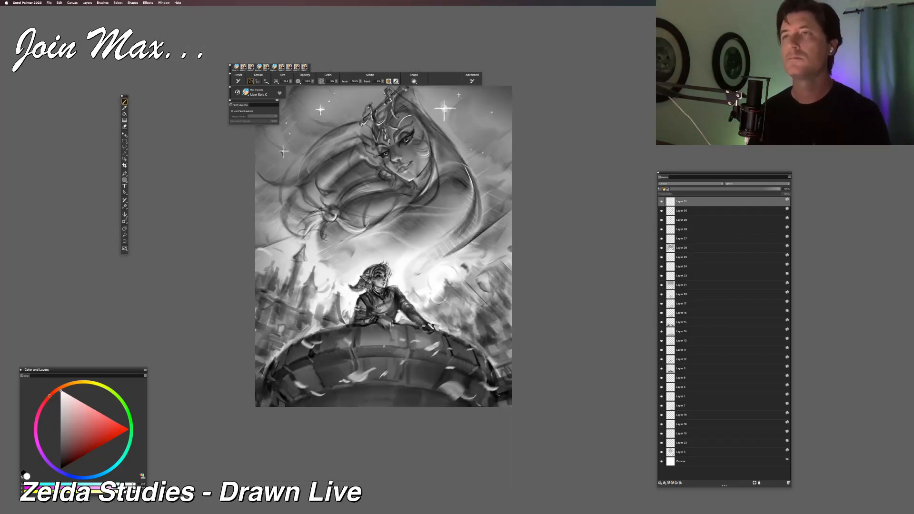
key(super+equal)
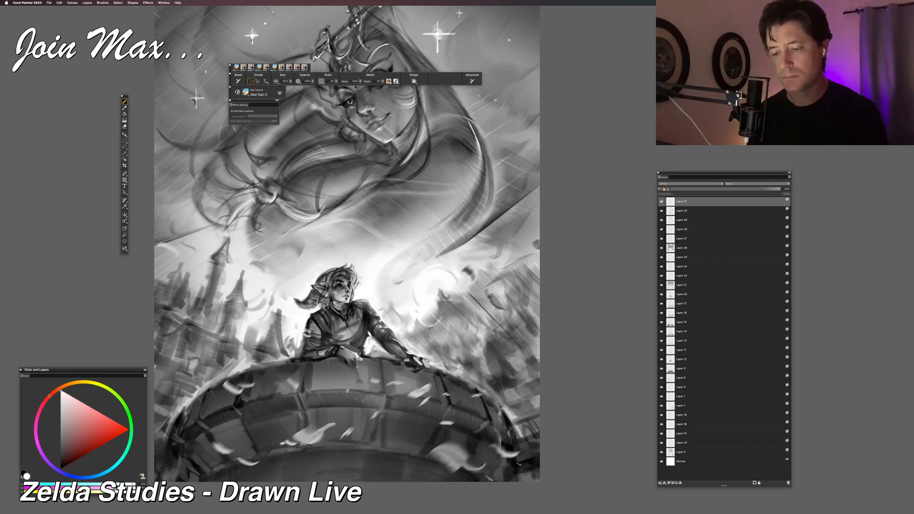
drag(328, 347, 336, 344)
key(super+z)
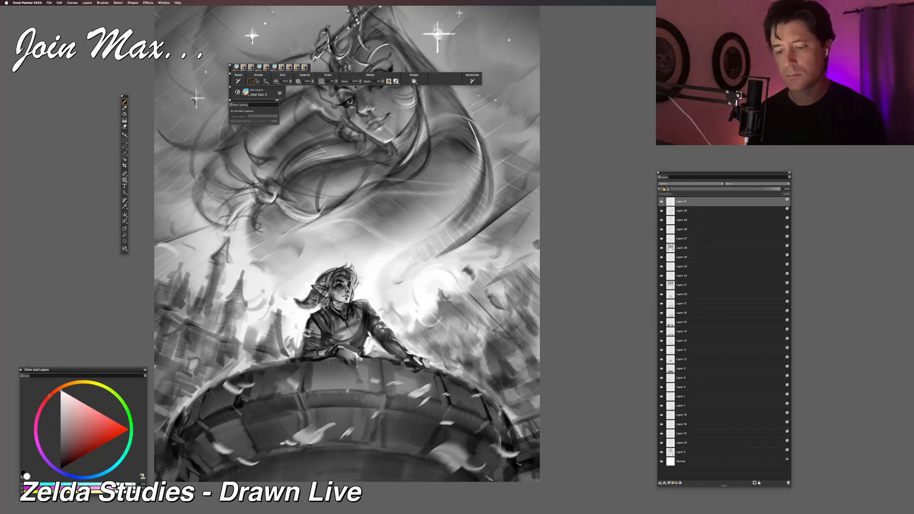
drag(368, 335, 362, 355)
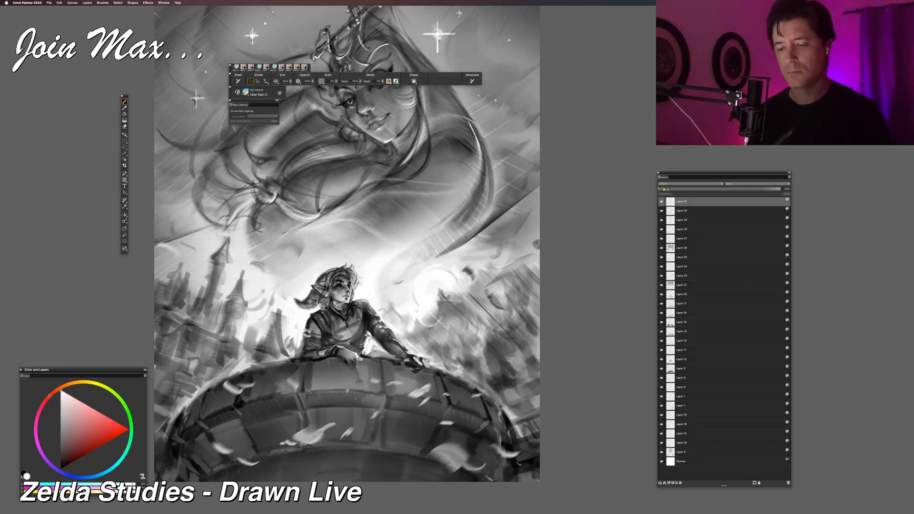
drag(364, 300, 369, 316)
key(super+z)
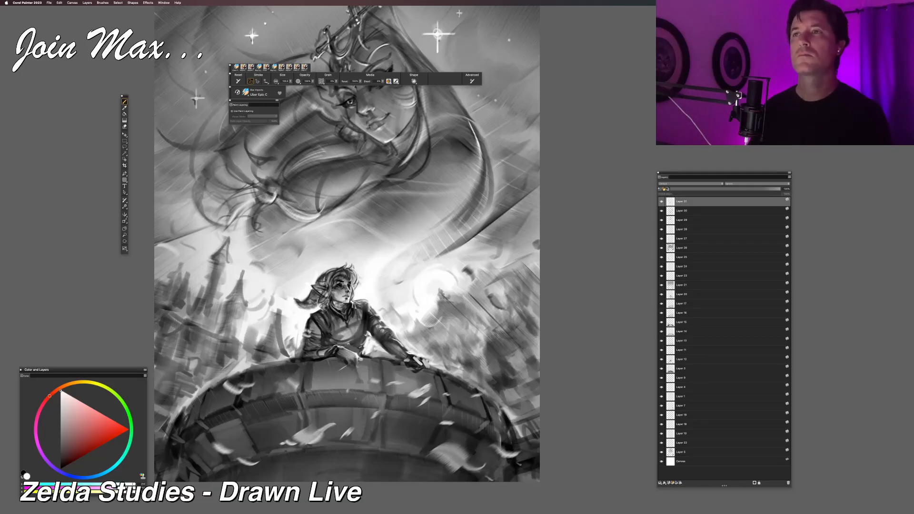
Step: Paint a white rim light along the tower's upper edge beneath the figure's outstretched arm
mouse_move(361, 355)
mouse_down()
mouse_move(455, 376)
mouse_move(483, 394)
mouse_up()
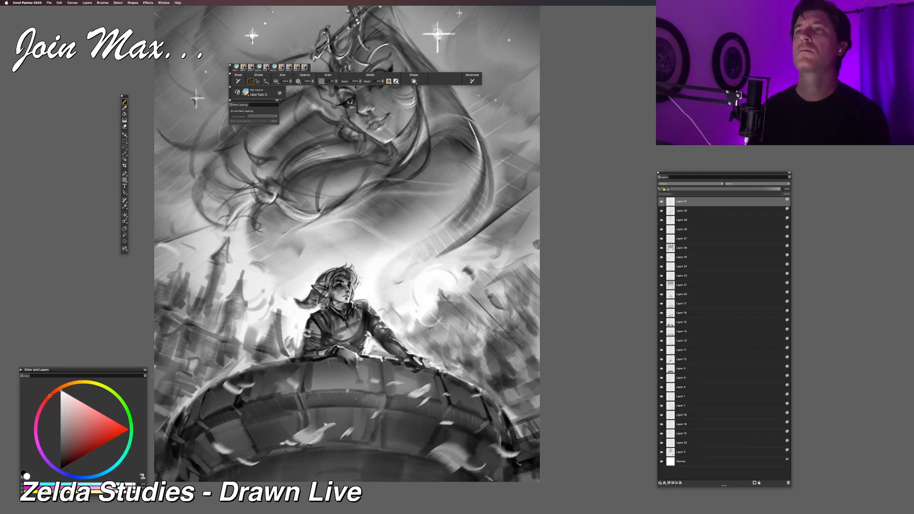
drag(325, 423, 358, 434)
key(super+minus)
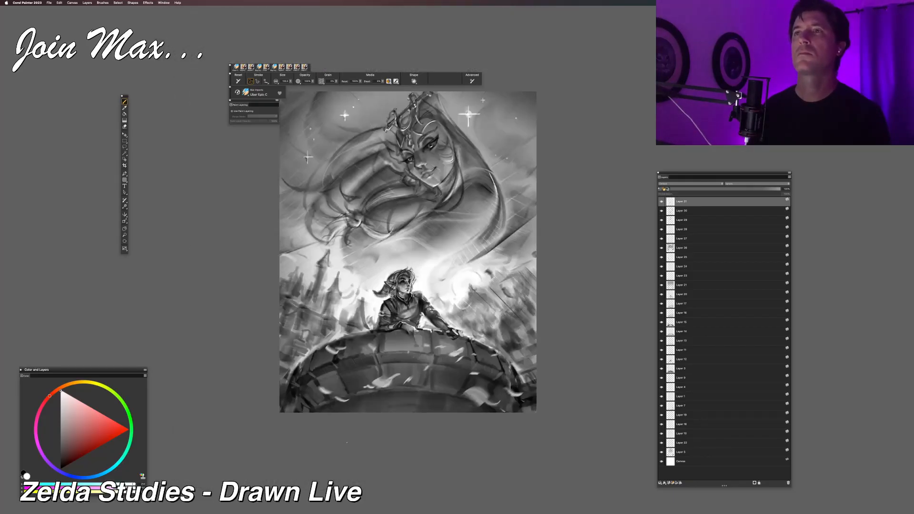
key(super+plus)
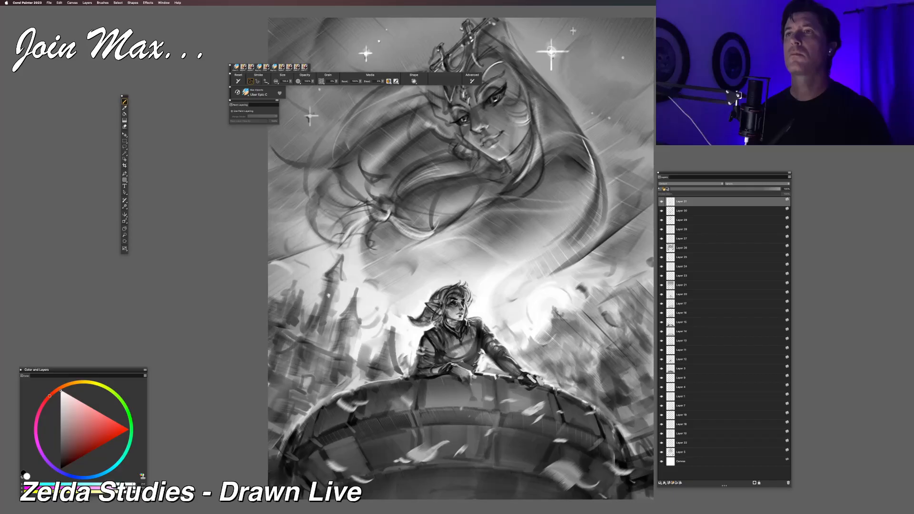
key(super+minus)
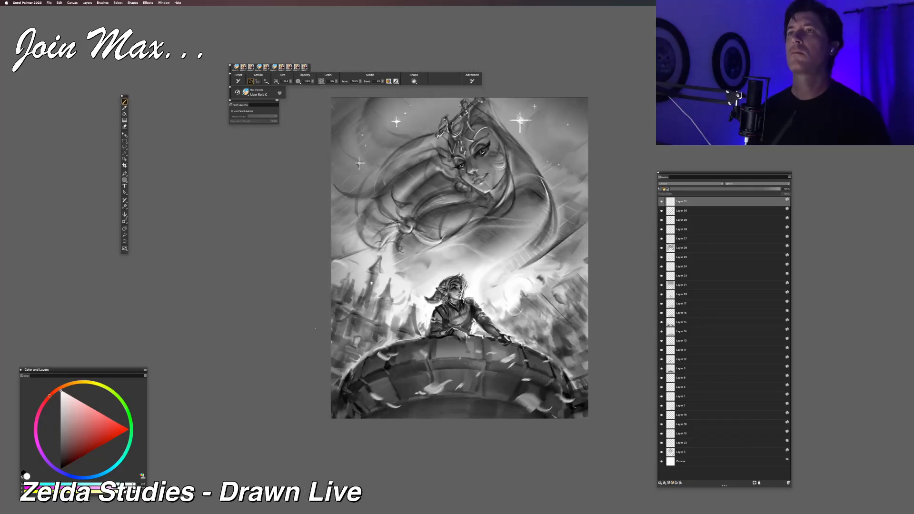
Step: Paint the distant castle's spires behind the tower figure with white and grey strokes, and turn on paint layering for the brush
key(super+equal)
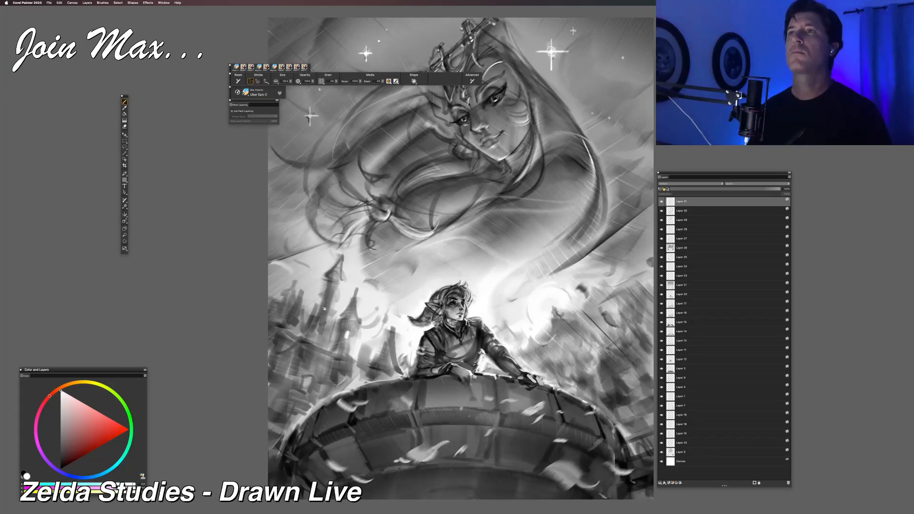
drag(324, 309, 291, 317)
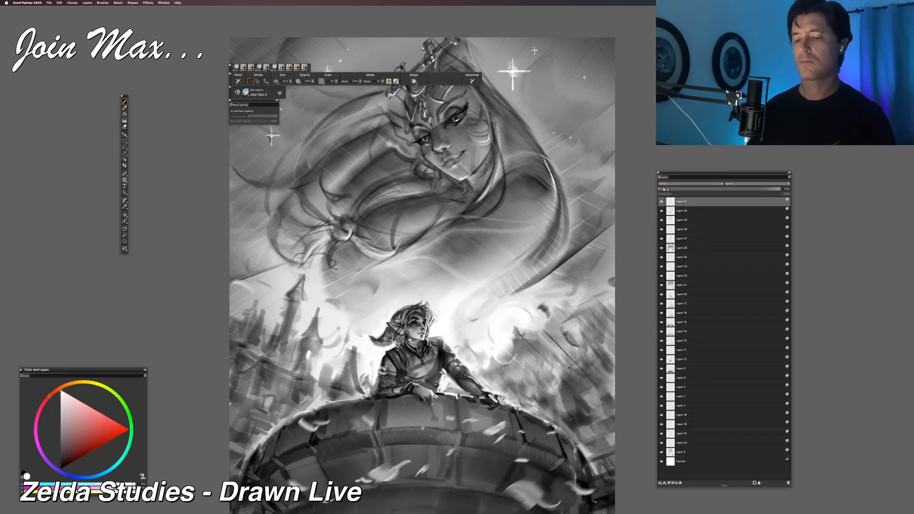
alt+click(315, 311)
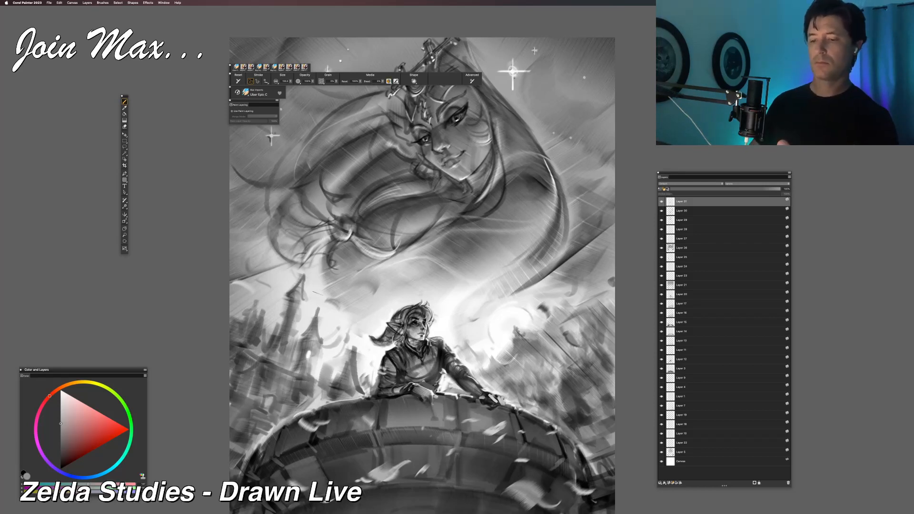
mouse_move(318, 324)
mouse_down()
mouse_move(329, 343)
mouse_move(295, 338)
mouse_up()
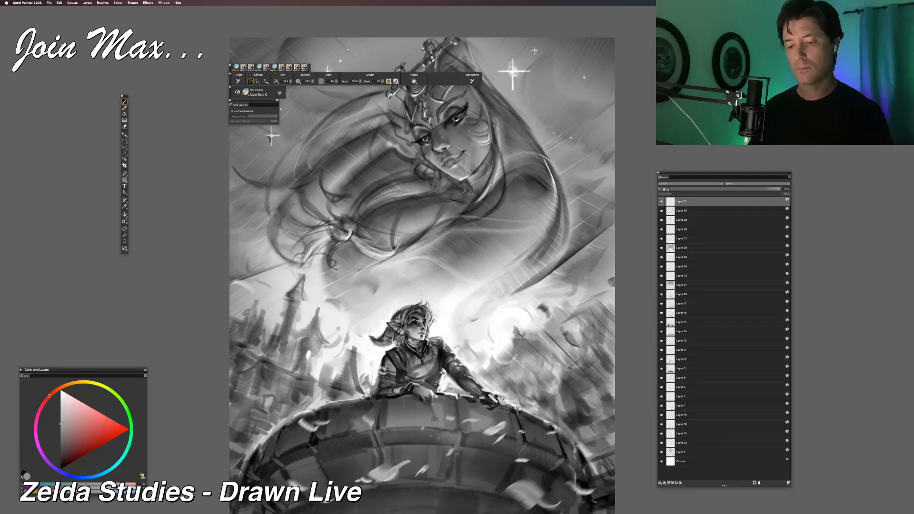
click(232, 111)
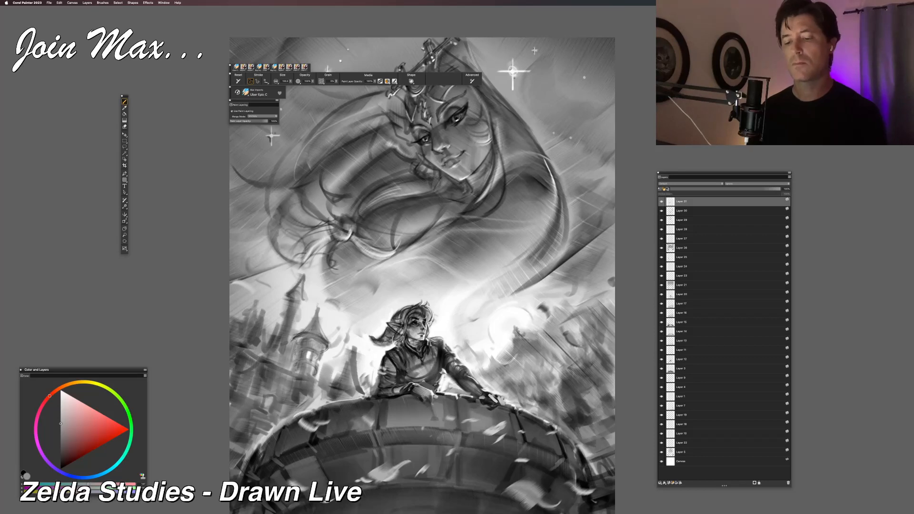
Step: Define the castle's towers and pointed roofs with dark grey strokes and lighten the sky beside the tallest spire
key(super+minus)
drag(330, 392, 283, 434)
key(super+plus)
key(super+minus)
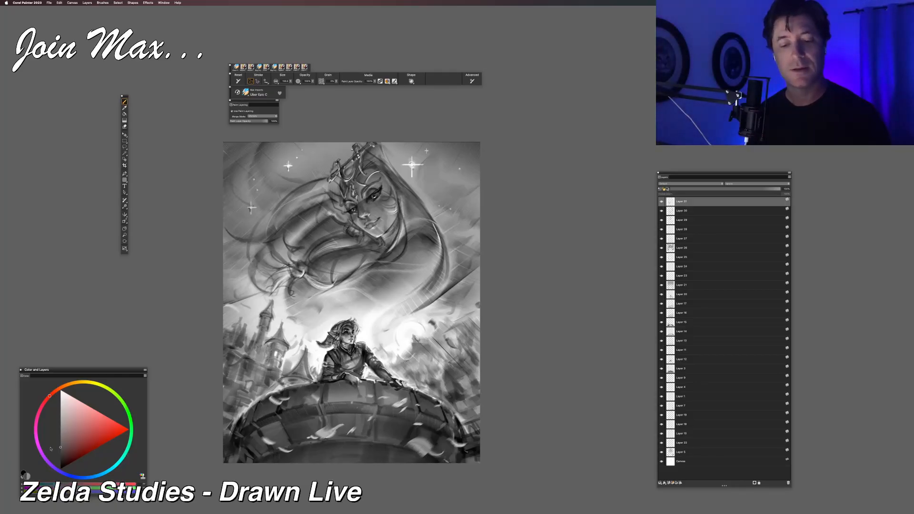
click(60, 447)
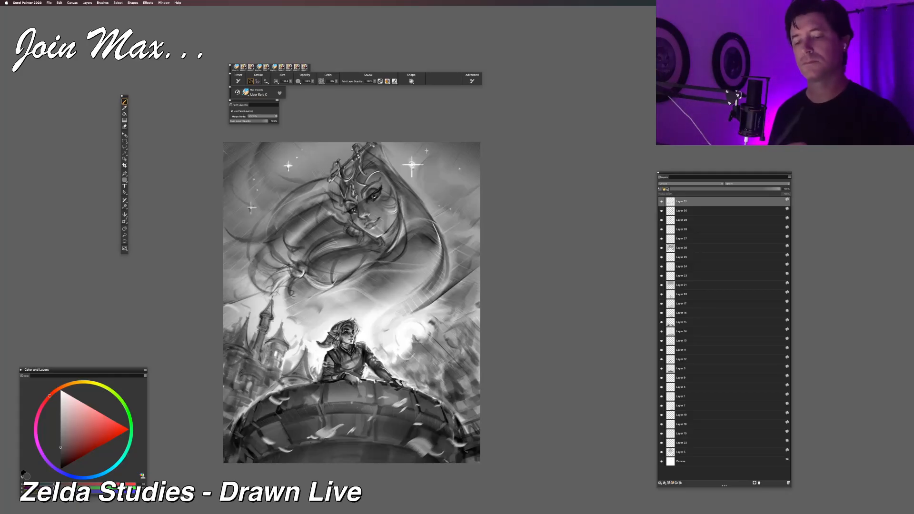
alt+click(277, 300)
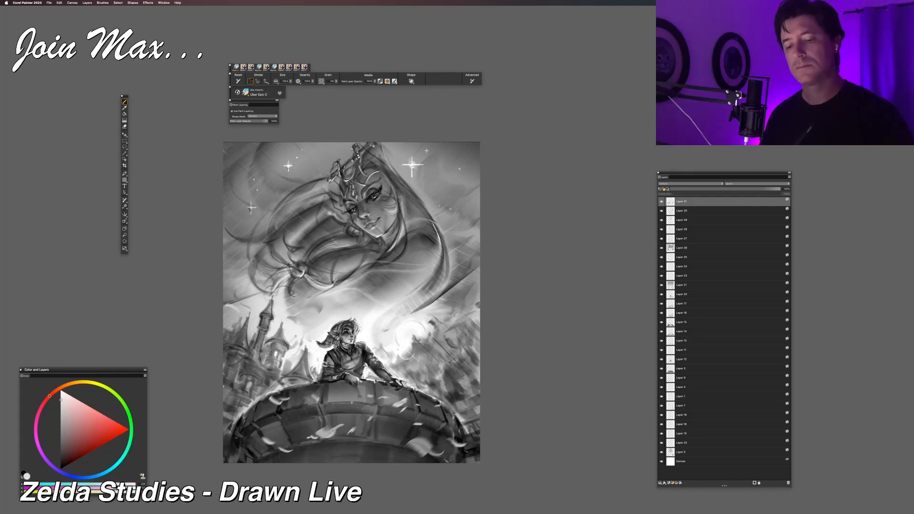
Step: Turn off paint layering for the brush and refine the castle's tallest spire with light and dark strokes
click(232, 112)
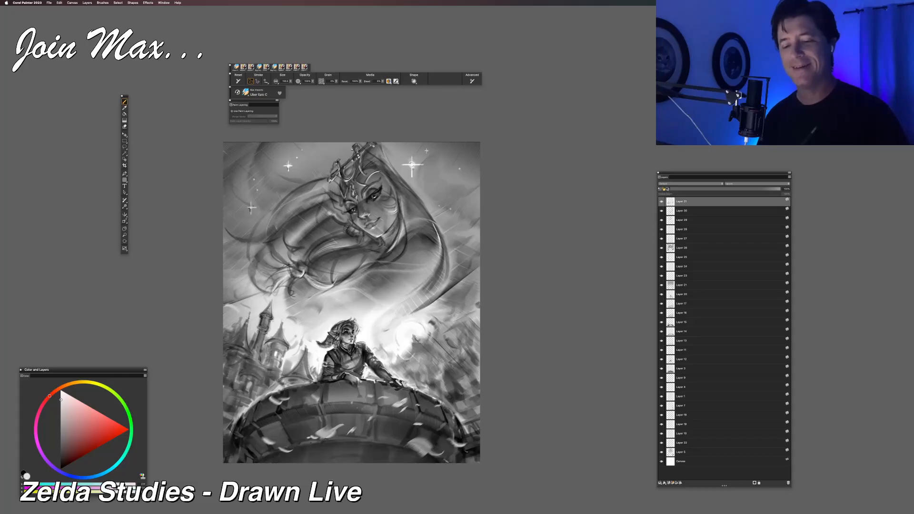
alt+click(271, 318)
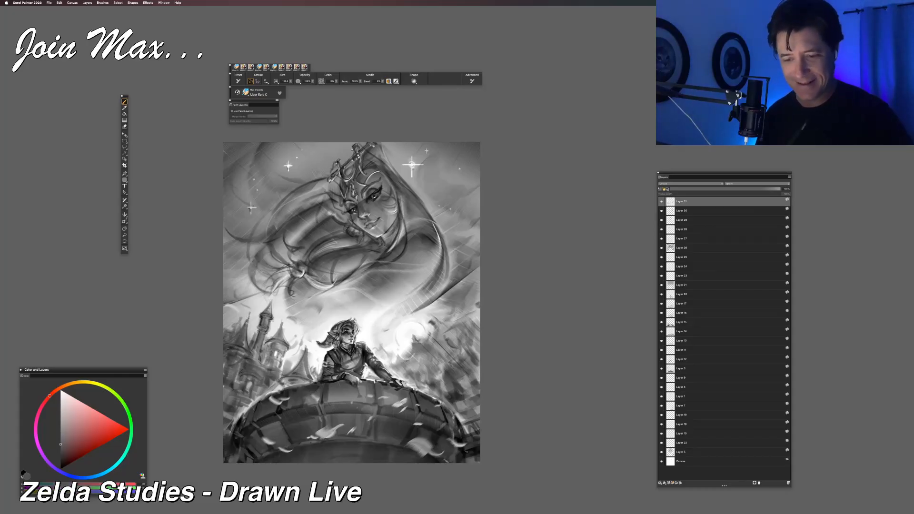
drag(272, 299, 273, 319)
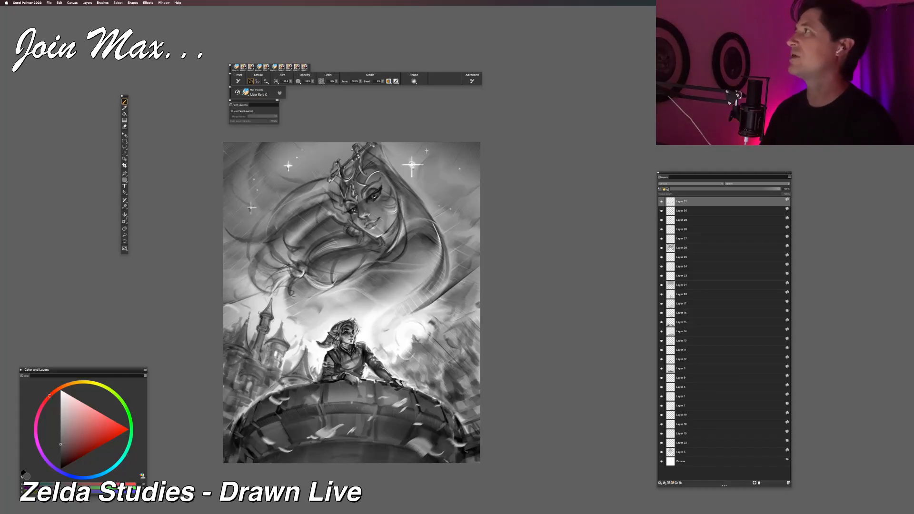
Step: Bring the Midna study sheet in Preview over the canvas, enlarge it for viewing, shrink it and move it away
mouse_move(495, 0)
mouse_down()
mouse_move(341, 133)
mouse_move(258, 35)
mouse_up()
drag(432, 279, 432, 280)
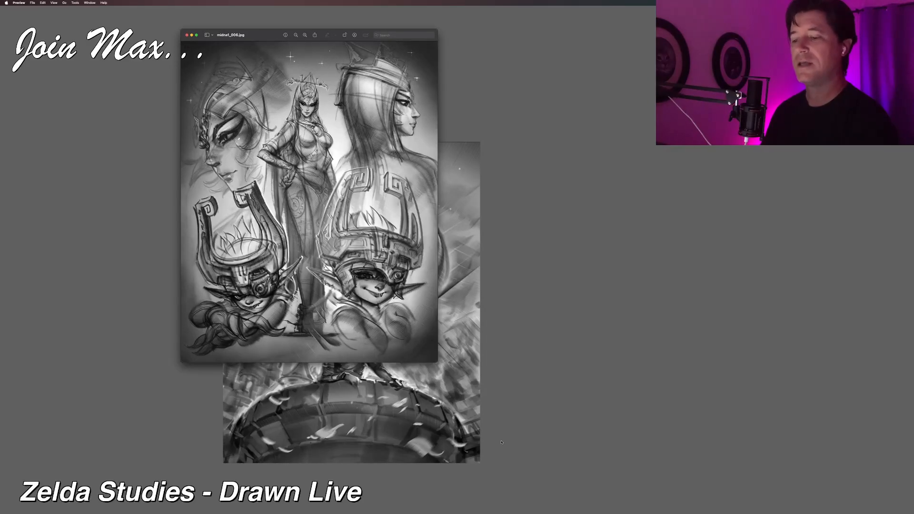
drag(437, 361, 642, 491)
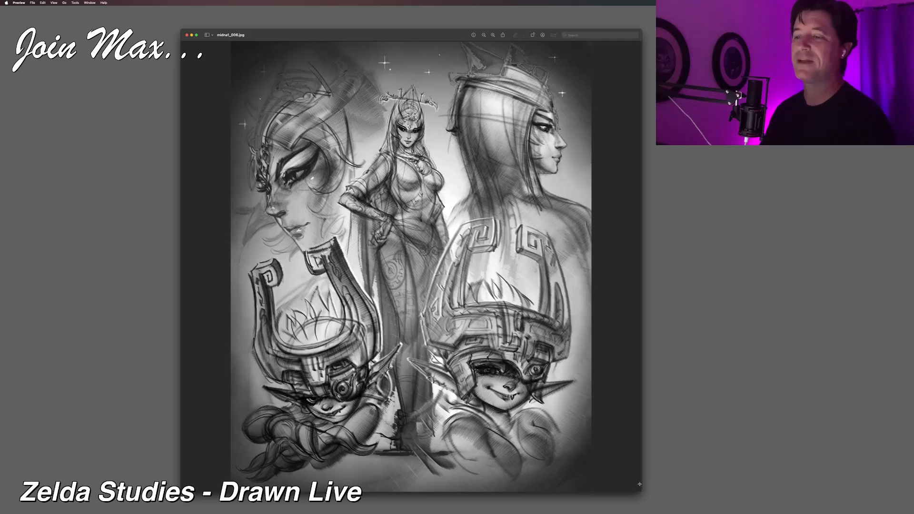
drag(640, 489, 441, 332)
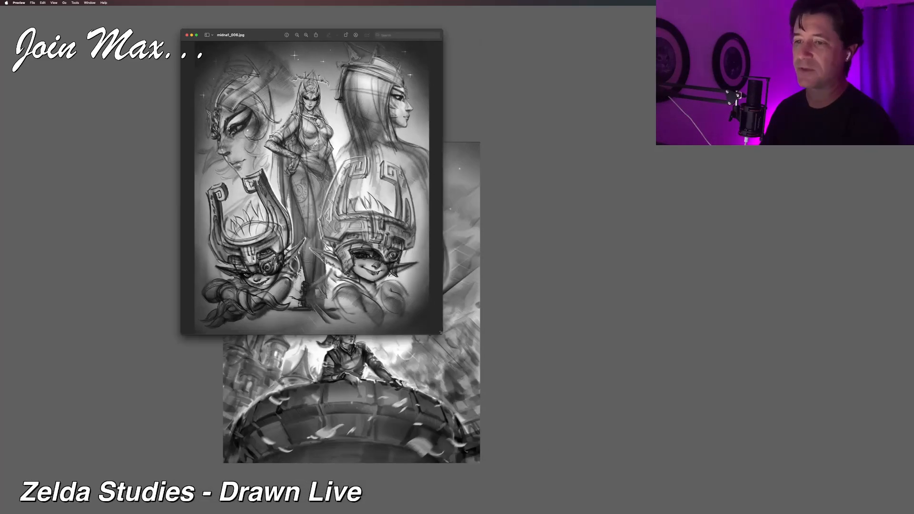
drag(238, 35, 387, 1)
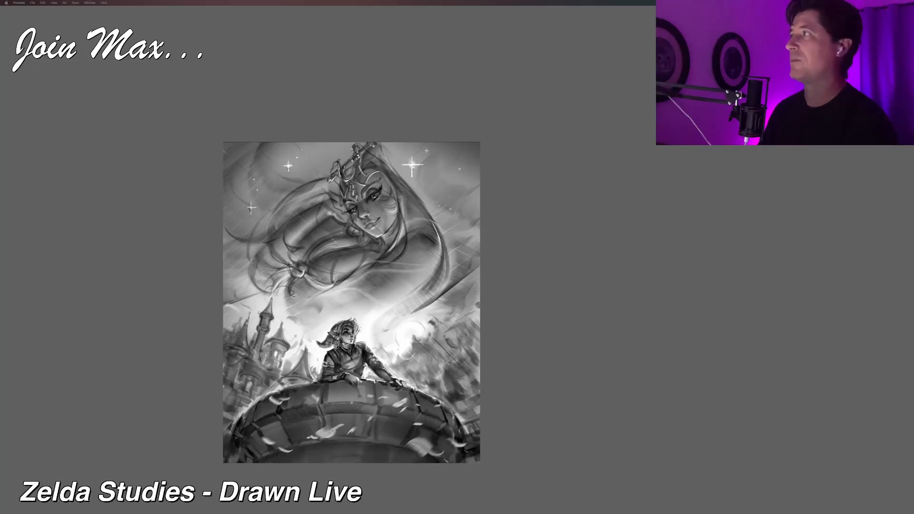
Step: Switch back to Corel Painter and hide the panels to view the whole illustration unobstructed
click(448, 79)
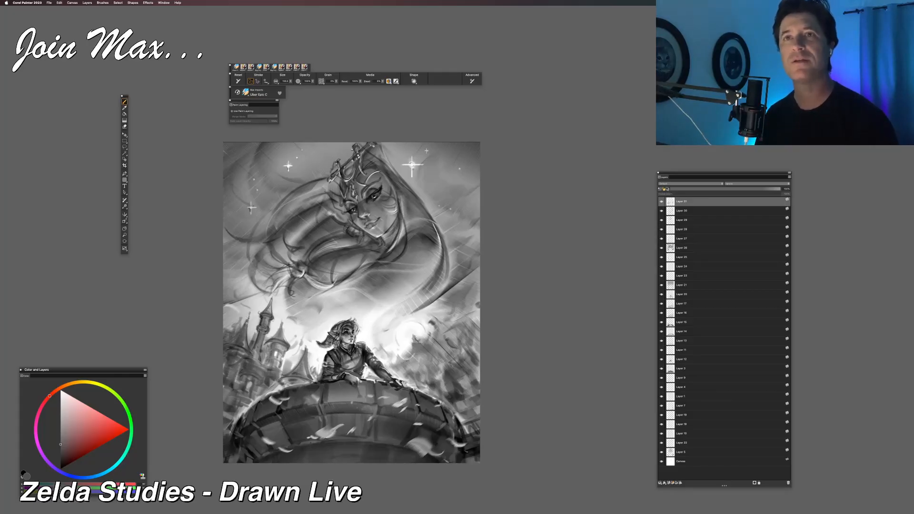
key(Tab)
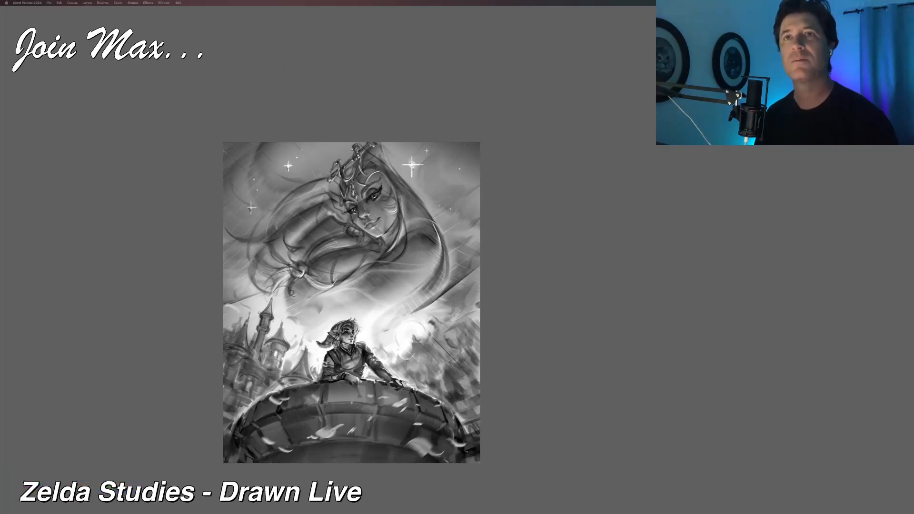
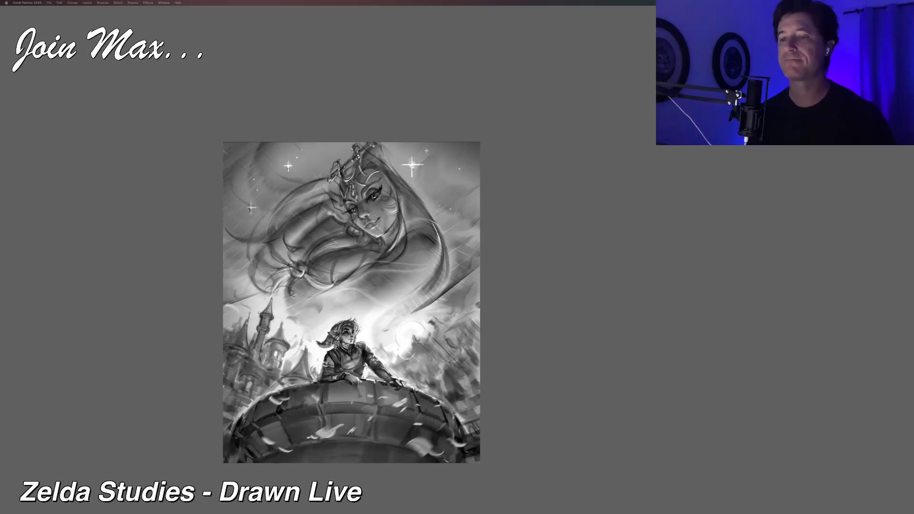
Step: Restore the hidden panels and add a new layer with its composite method set to Multiply
key(Tab)
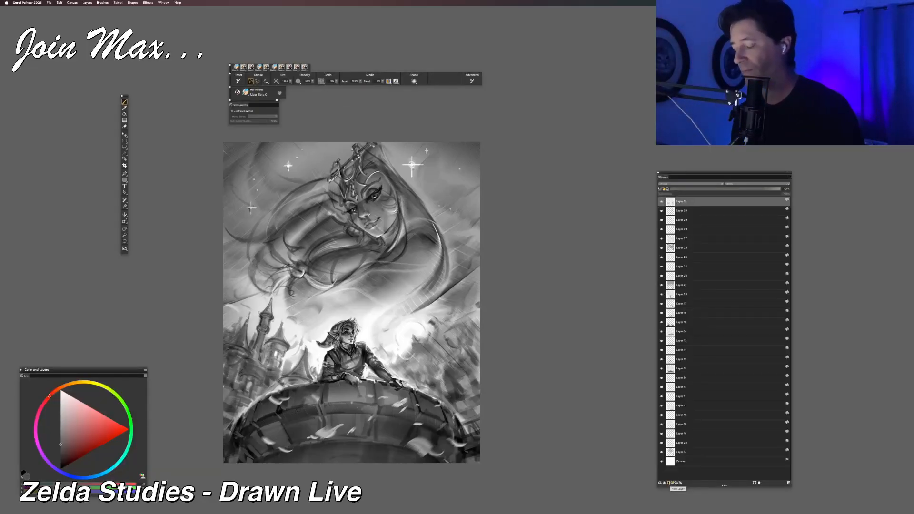
click(664, 483)
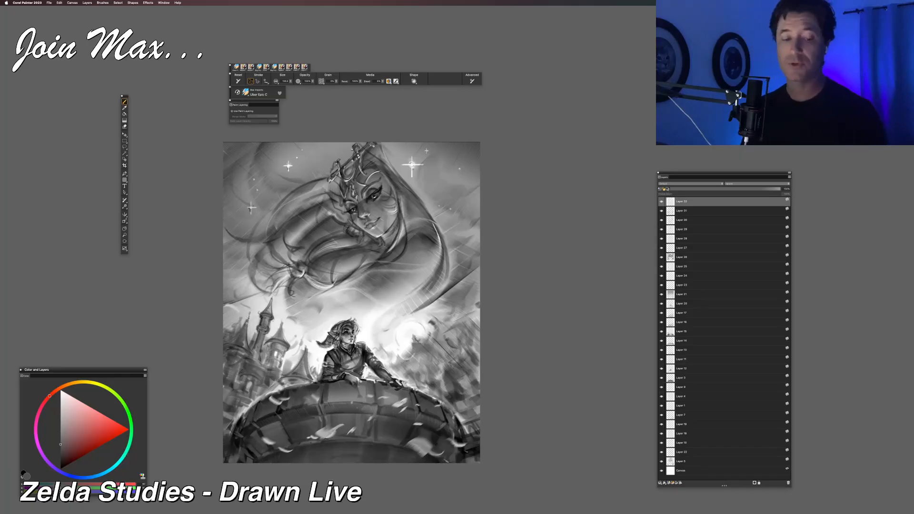
click(667, 184)
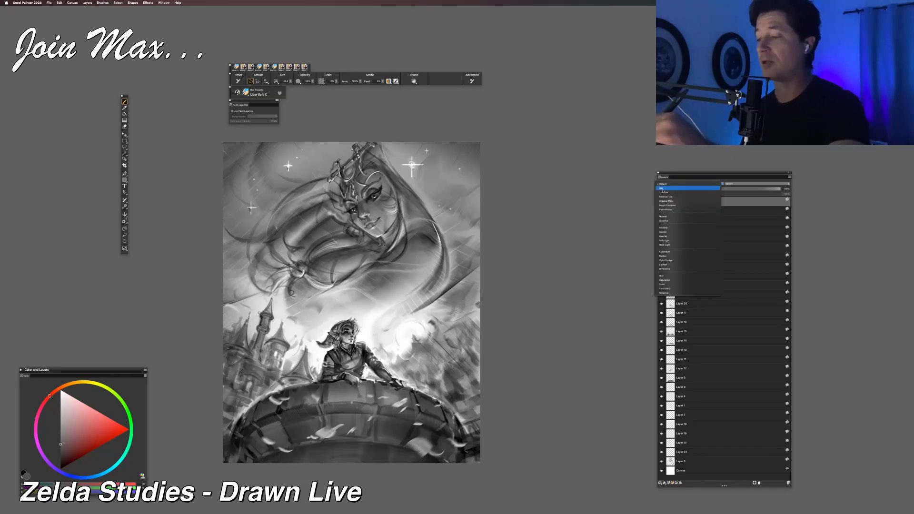
click(661, 229)
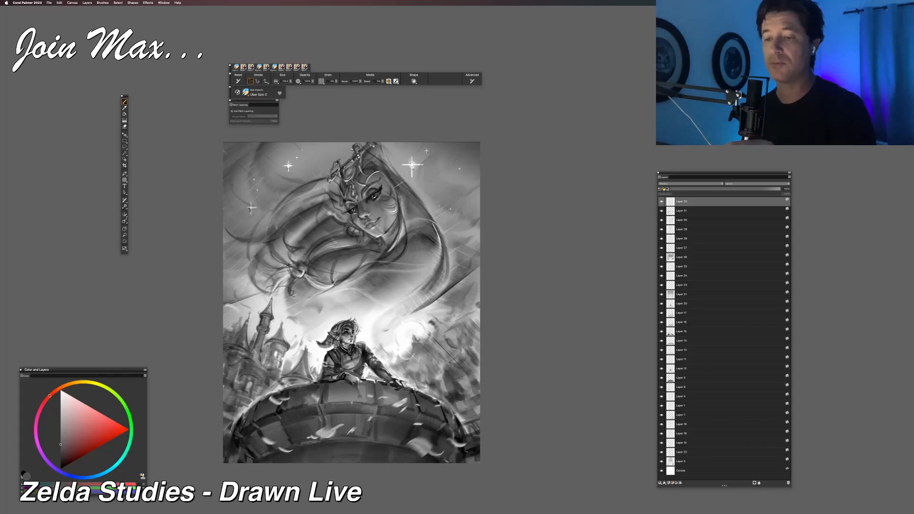
Step: Brush dark diagonal strokes over the sky woman's face and crown on the new layer, undoing the trial strokes
drag(399, 178, 380, 143)
key(super+z)
drag(404, 195, 376, 145)
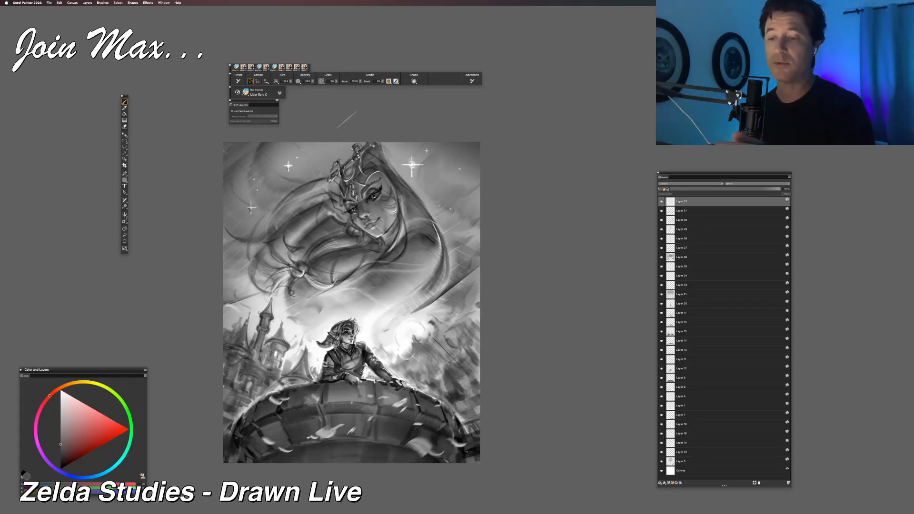
key(super+z)
key(super+z)
drag(397, 176, 373, 139)
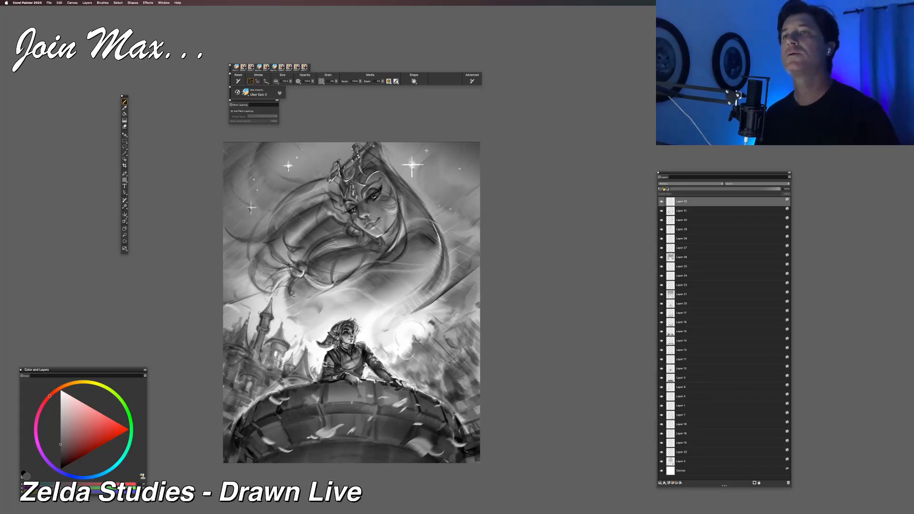
Step: Choose a light grey brush colour and add another new layer above the Multiply layer
click(61, 410)
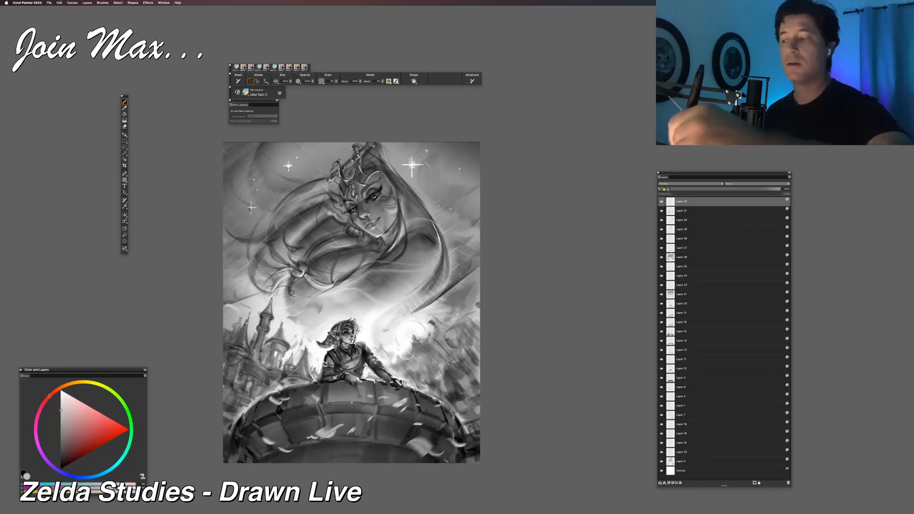
click(673, 483)
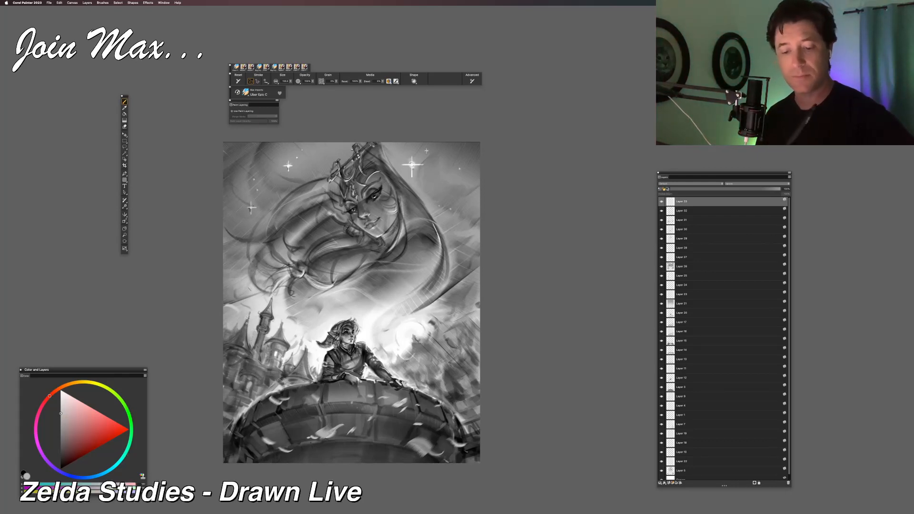
Step: Try light strokes around the castle's spires and the canvas edge beside them, and undo them
alt+click(276, 326)
drag(255, 330, 252, 347)
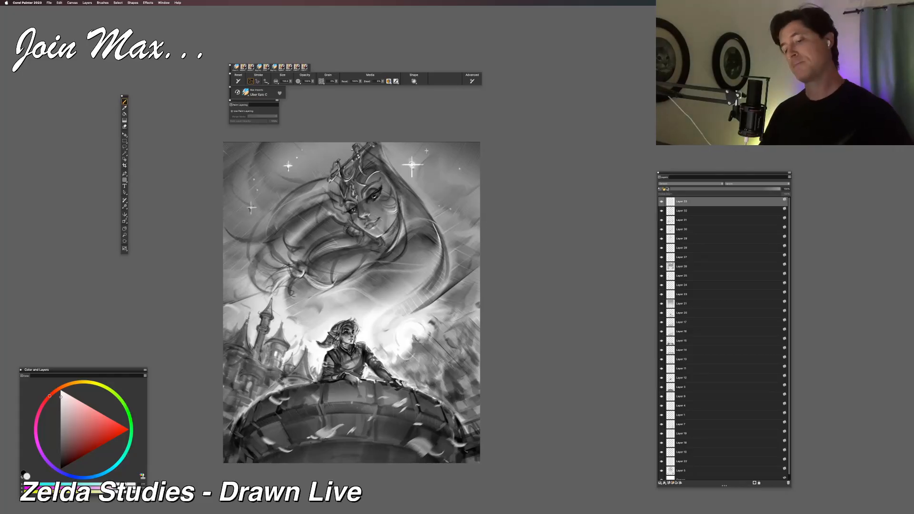
drag(242, 319, 224, 340)
key(super+z)
key(super+z)
key(super+z)
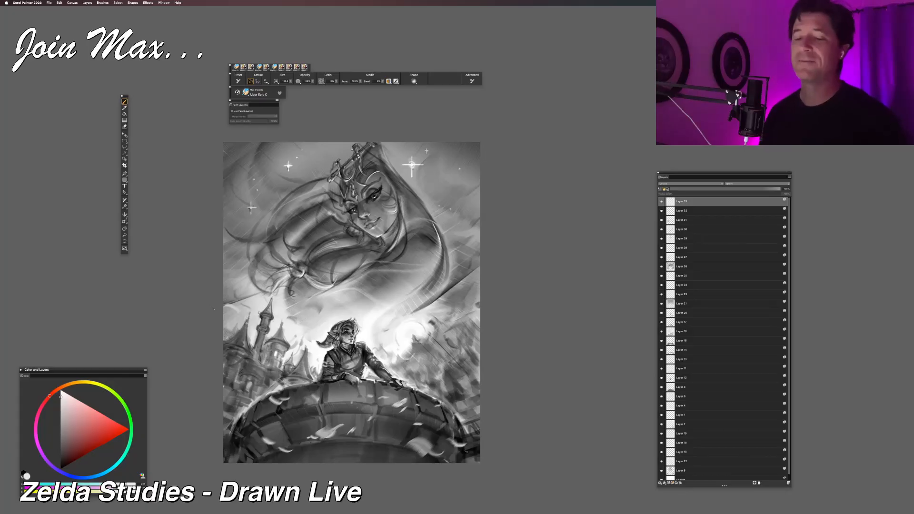
Step: Switch to Calculator and move its window over the tower figure in the illustration
mouse_move(182, 505)
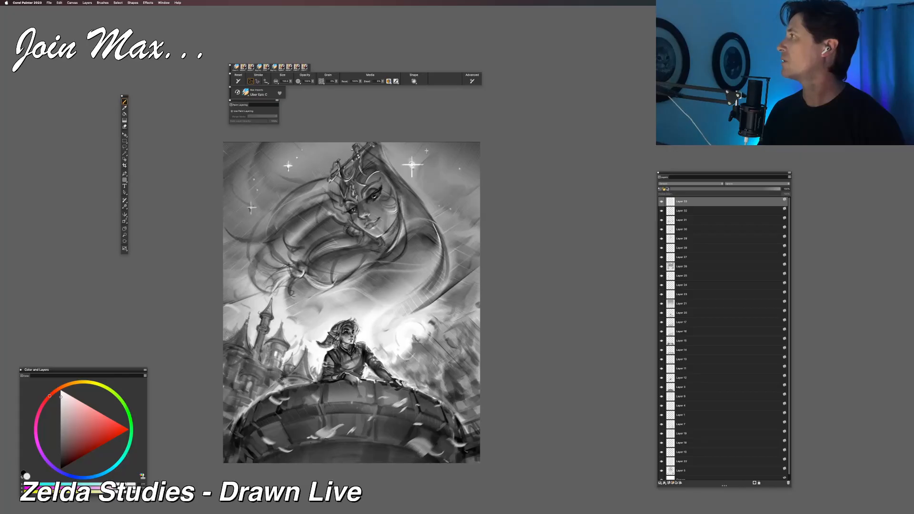
key(super+Tab)
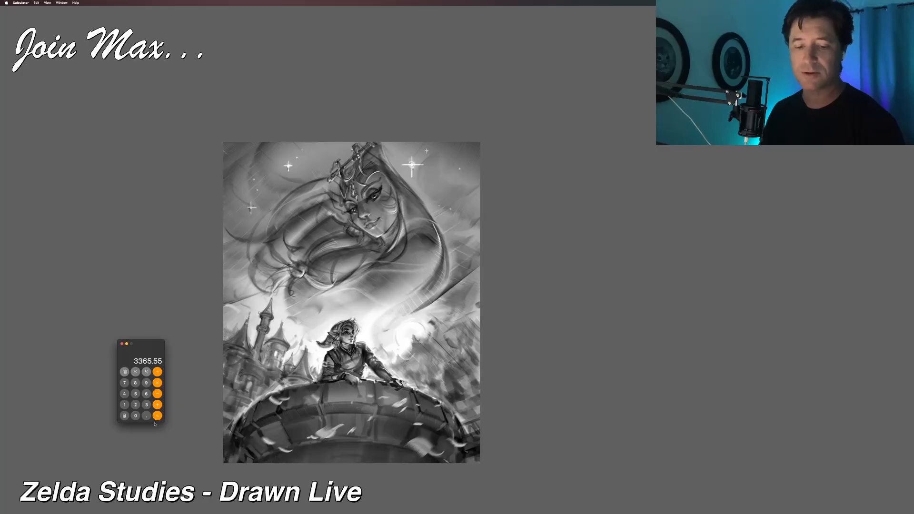
click(309, 430)
key(super+Tab)
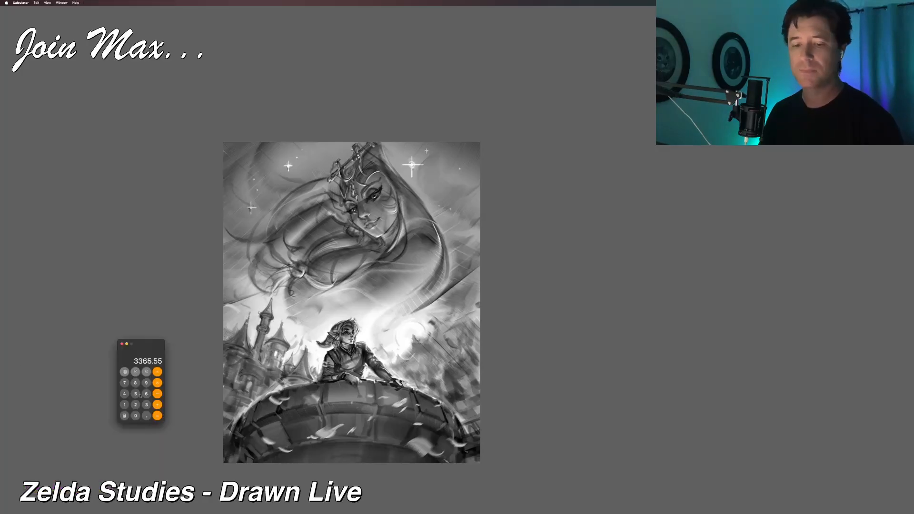
drag(163, 344, 380, 301)
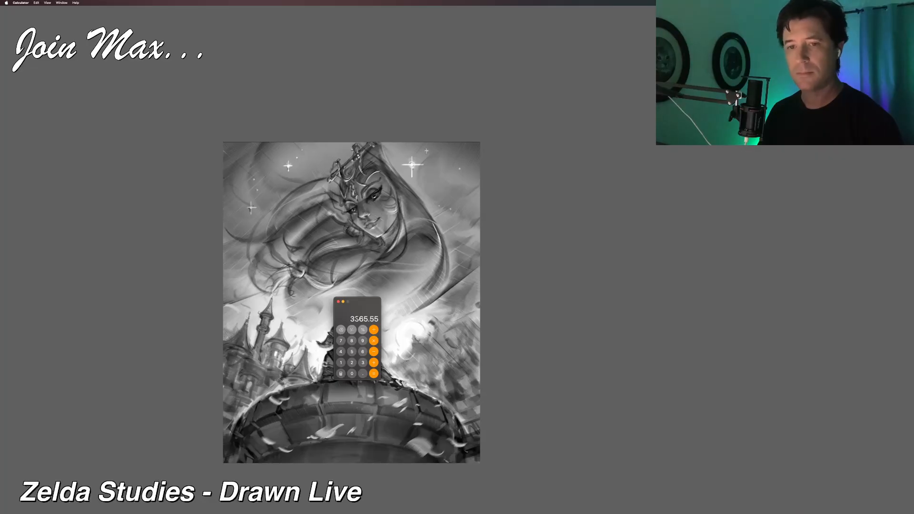
Step: Clear the calculator and enter 250000000
click(363, 372)
click(341, 330)
click(352, 363)
click(352, 351)
click(352, 373)
click(352, 374)
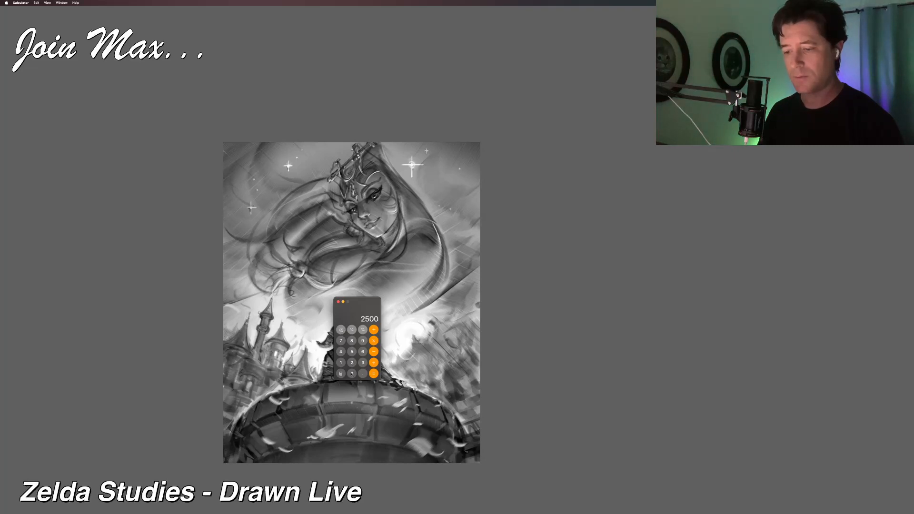
click(352, 374)
click(352, 374)
click(352, 374)
click(352, 374)
click(352, 374)
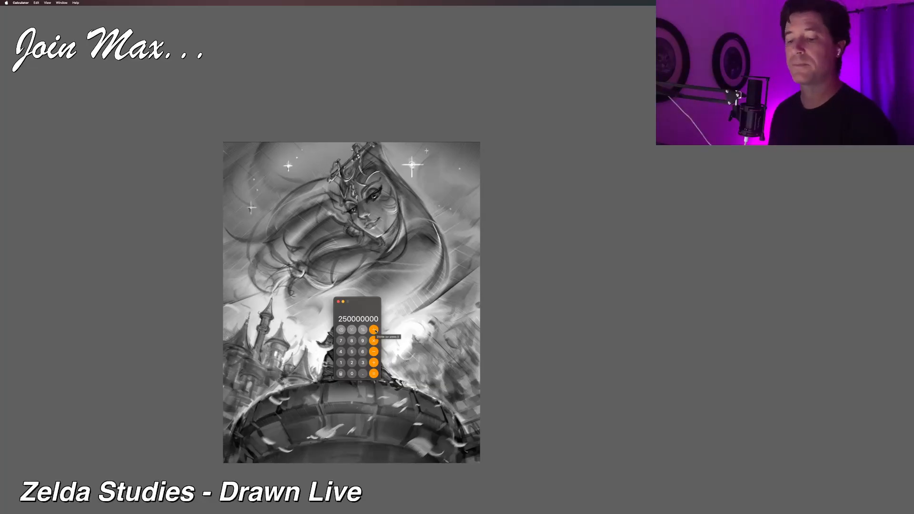
Step: Divide the entered 250000000 by 75000
click(374, 330)
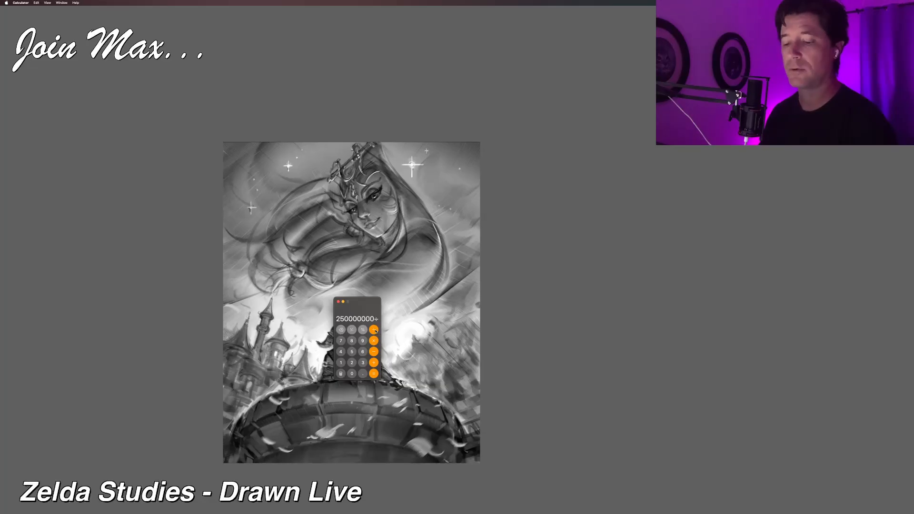
click(340, 341)
click(352, 352)
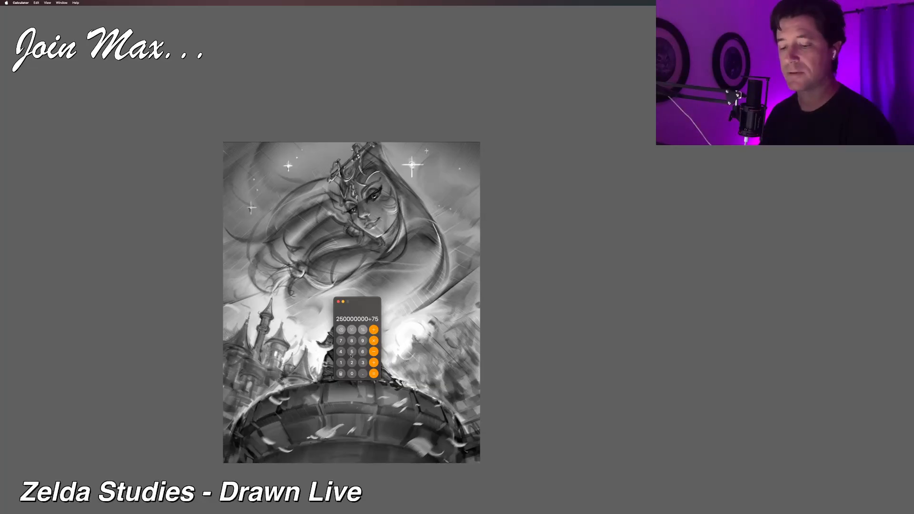
click(352, 375)
click(352, 374)
click(351, 374)
click(373, 375)
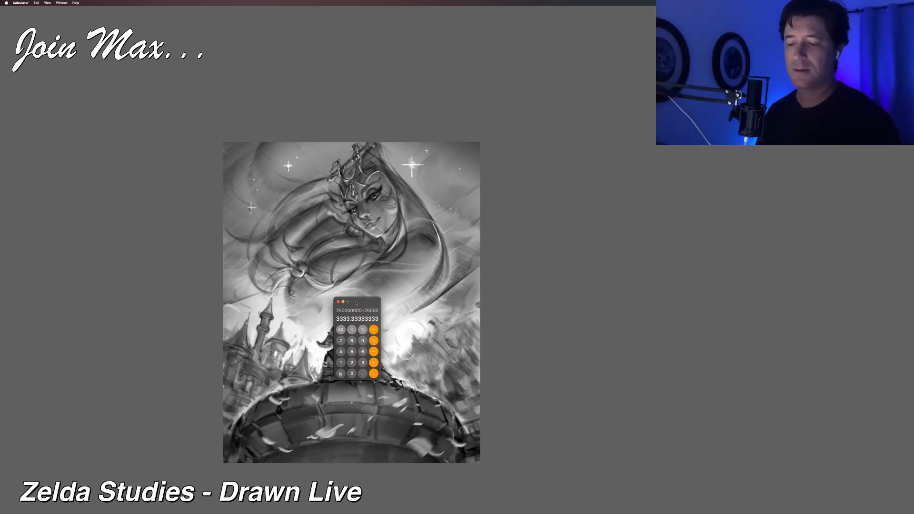
Step: Clear the calculator and multiply 75000 by 3333
click(341, 330)
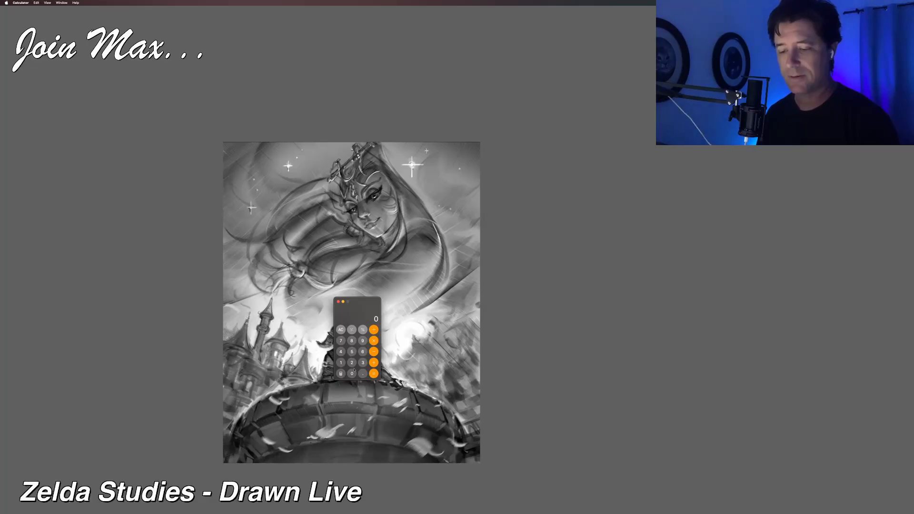
click(340, 341)
click(352, 351)
click(352, 373)
click(352, 374)
click(352, 373)
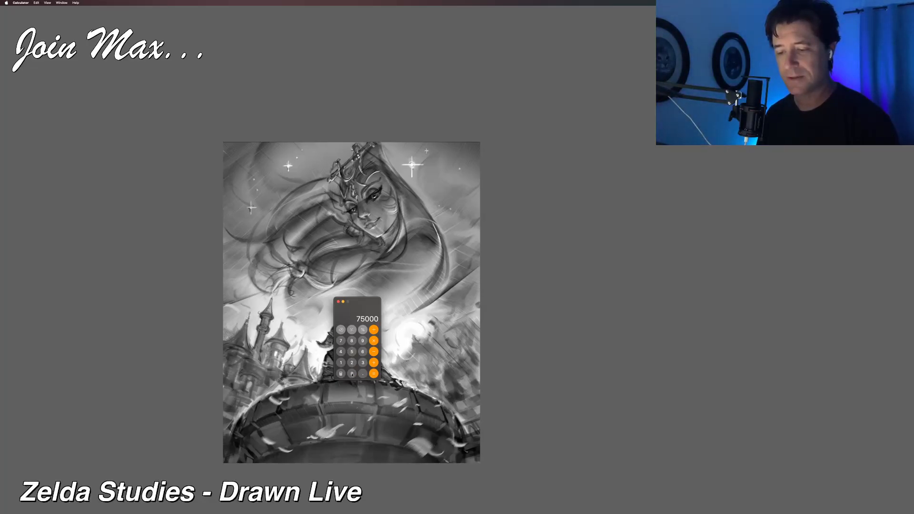
click(374, 341)
click(363, 363)
click(363, 362)
click(363, 363)
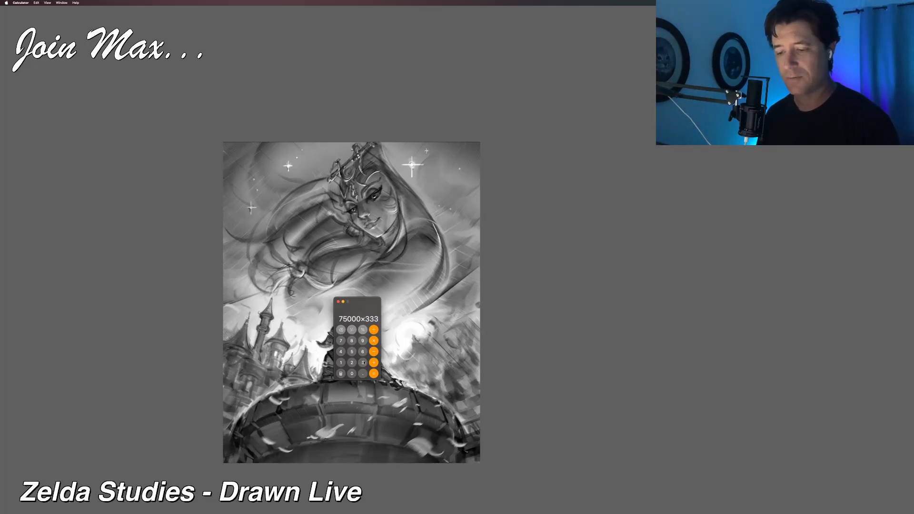
click(363, 363)
click(373, 374)
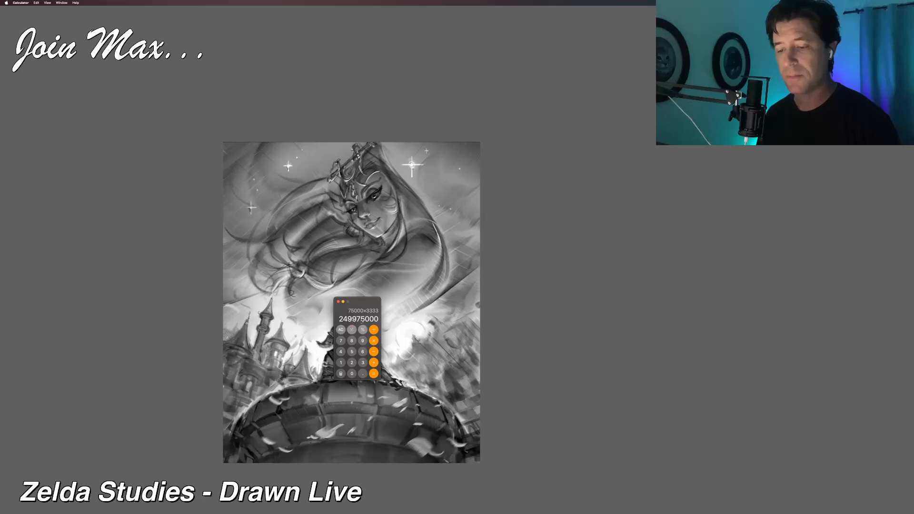
click(341, 330)
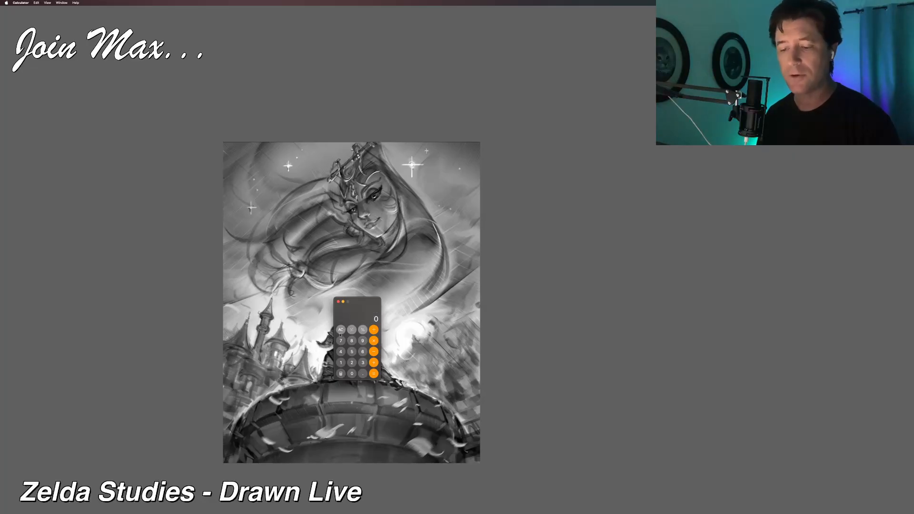
click(352, 363)
click(351, 351)
click(353, 374)
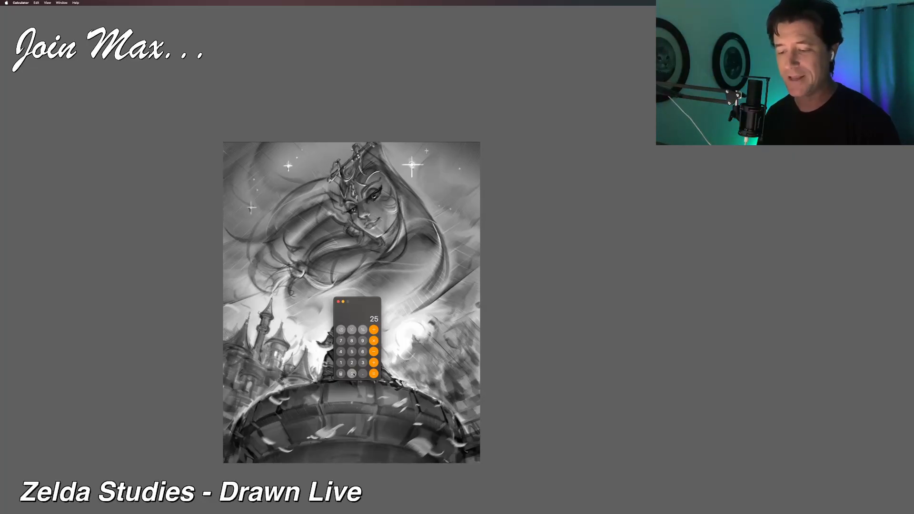
click(353, 375)
click(353, 374)
click(353, 374)
click(352, 375)
click(353, 375)
click(353, 374)
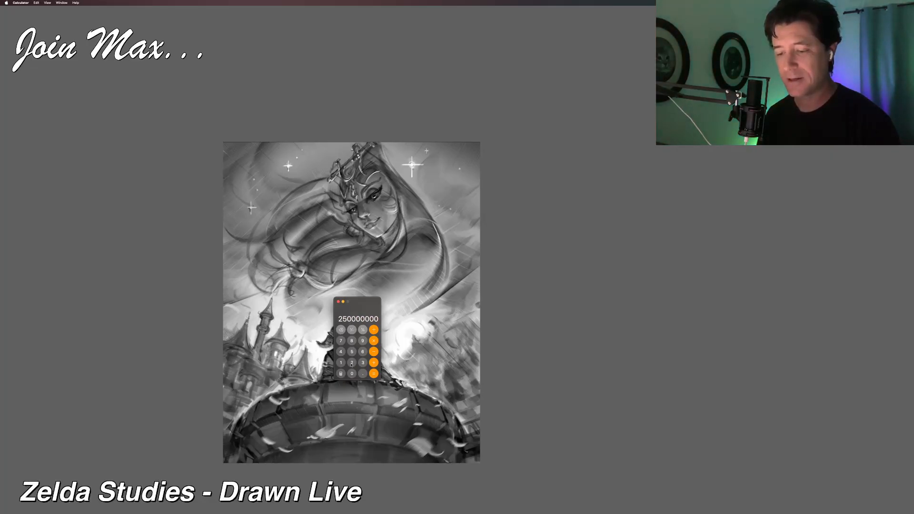
click(353, 374)
click(353, 375)
click(353, 374)
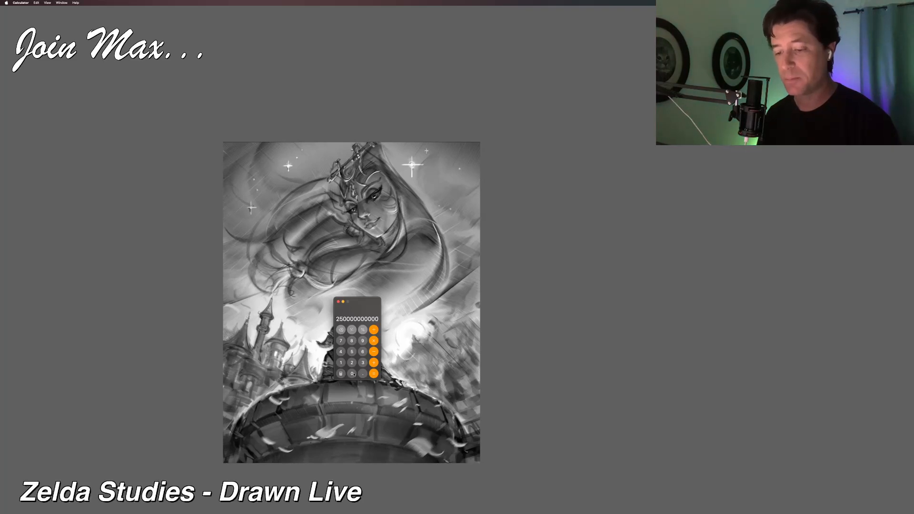
click(375, 330)
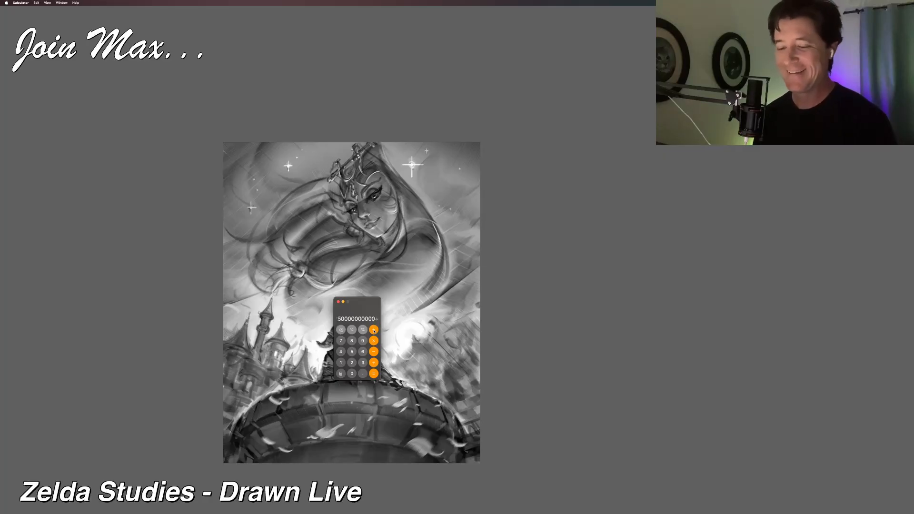
click(342, 342)
click(351, 352)
click(352, 374)
click(352, 374)
click(352, 374)
click(373, 375)
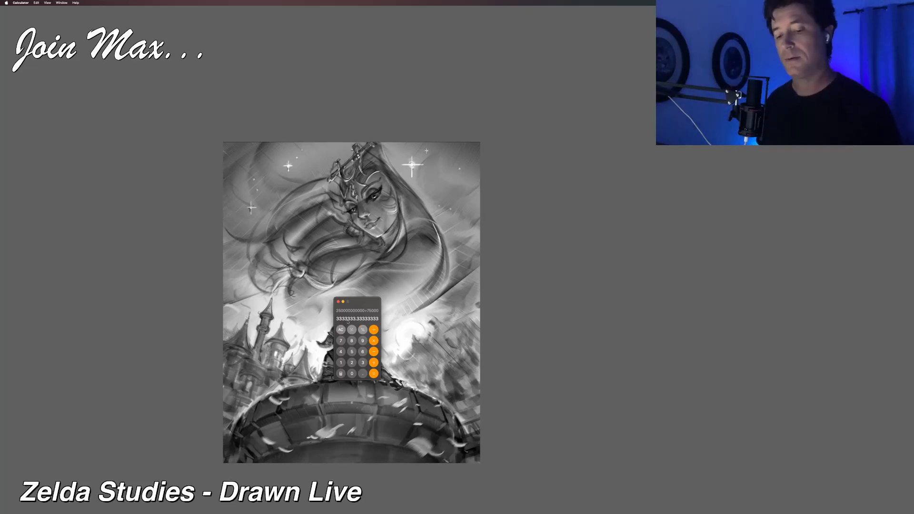
Step: Move the calculator off the illustration and switch back to Corel Painter
mouse_move(363, 303)
mouse_down()
mouse_move(615, 277)
mouse_move(606, 306)
mouse_move(687, 181)
mouse_move(713, 202)
mouse_move(700, 66)
mouse_up()
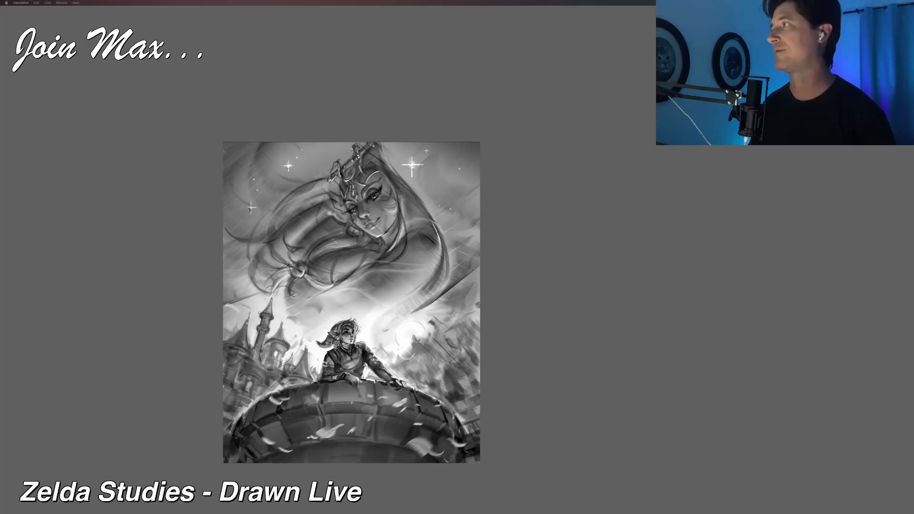
click(585, 133)
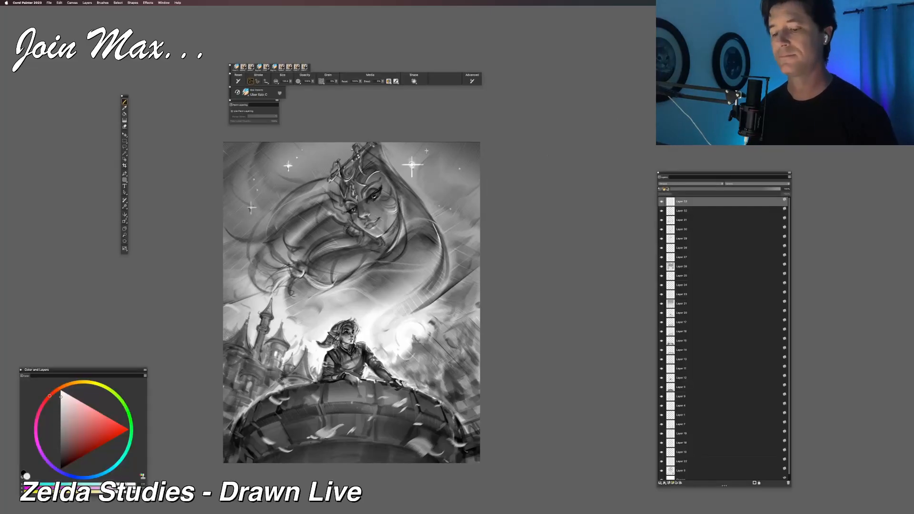
Step: Examine the whole illustration at different magnifications, ending on an enlarged view of the sky woman, castle and tower figure
key(super+equal)
key(super+equal)
mouse_move(471, 220)
mouse_down()
mouse_move(527, 136)
mouse_move(532, 149)
mouse_up()
key(super+equal)
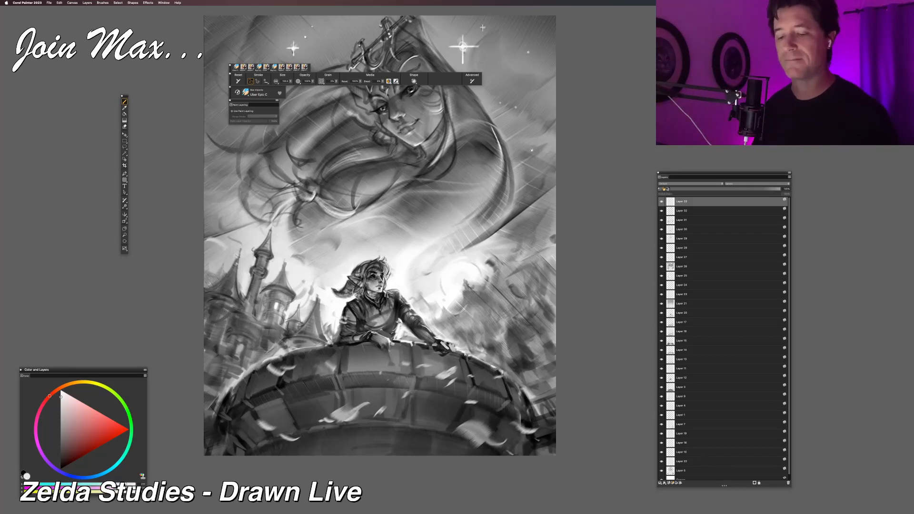
key(super+minus)
key(super+minus)
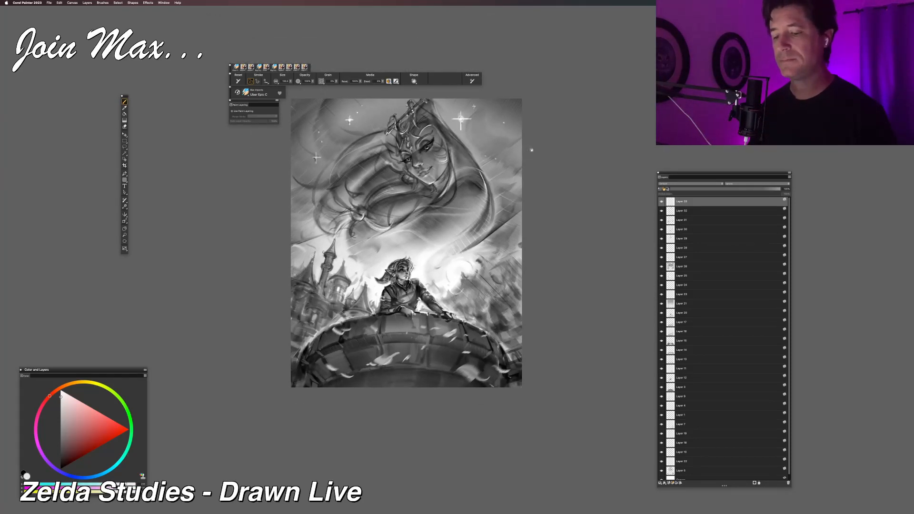
key(super+equal)
key(super+equal)
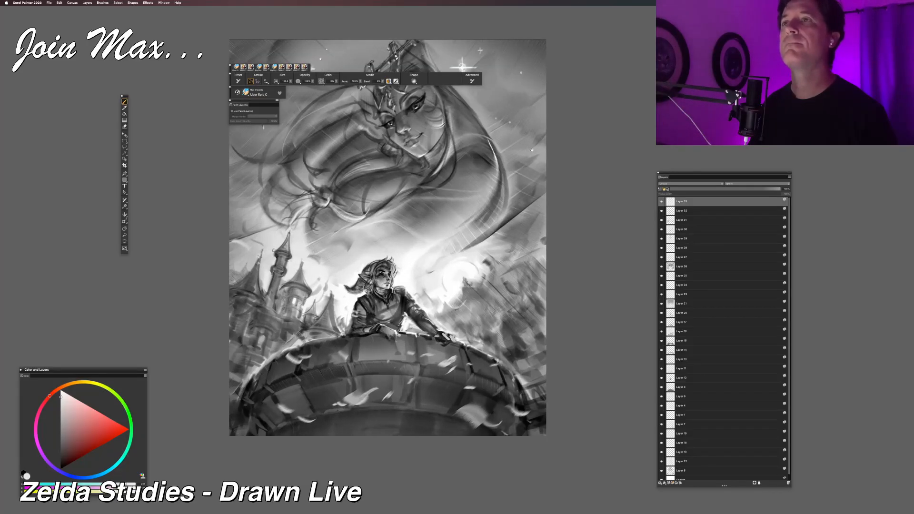
key(super+equal)
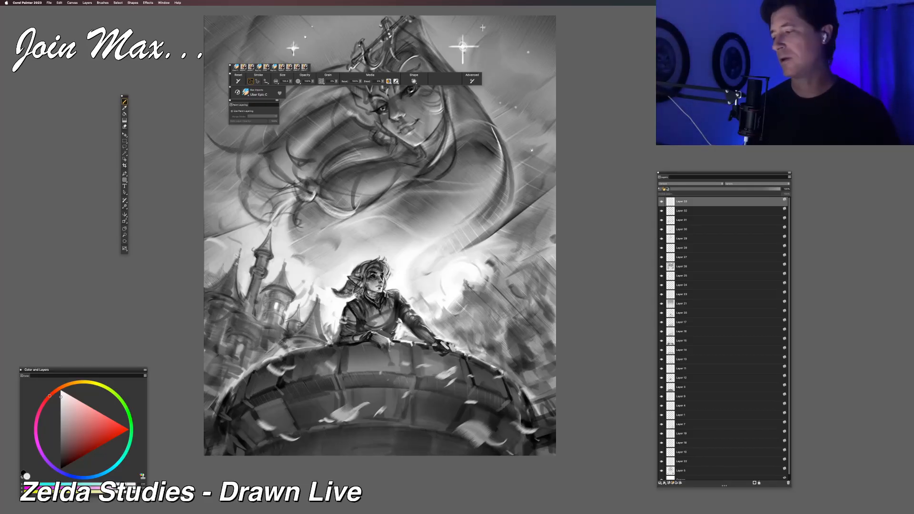
Step: Add a new layer and start painting white light strokes over the castle's small towers beside the leaning figure
click(669, 483)
click(60, 390)
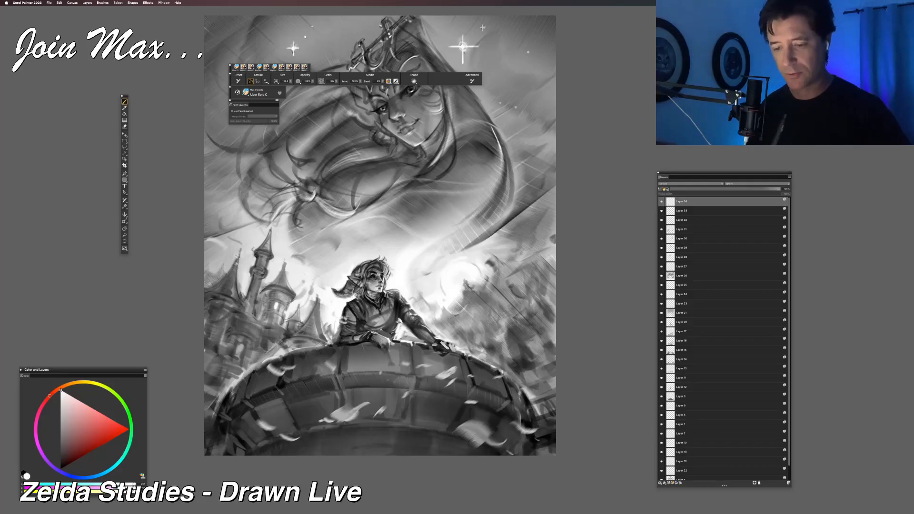
key(super+z)
drag(278, 341, 304, 313)
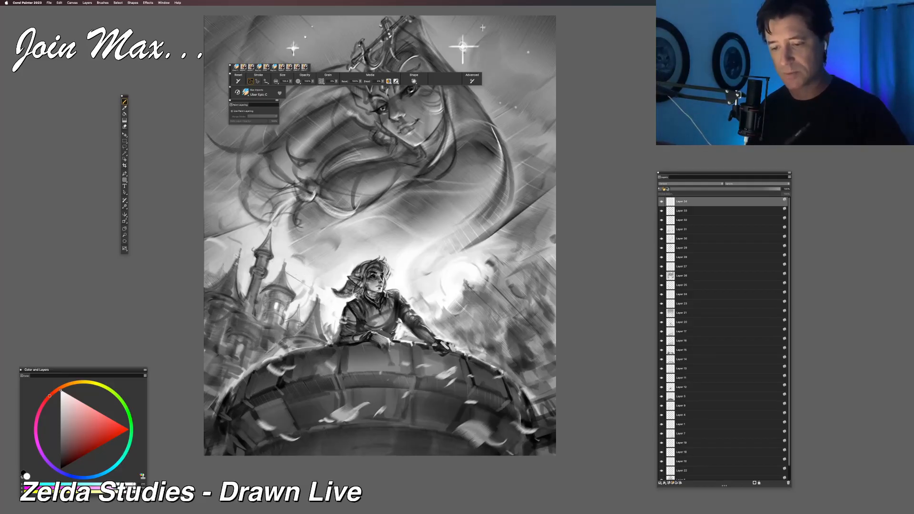
drag(333, 347, 317, 299)
key(super+z)
drag(327, 343, 317, 296)
key(super+z)
drag(326, 336, 319, 297)
key(super+z)
key(super+z)
key(super+z)
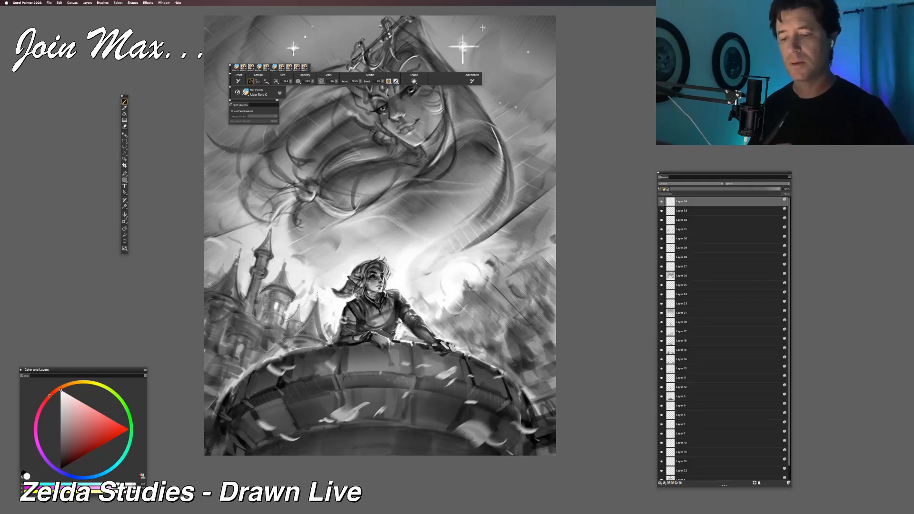
Step: Paint light accents over the castle's roofs and walls to define the towers, taking back unwanted strokes
drag(315, 302, 296, 328)
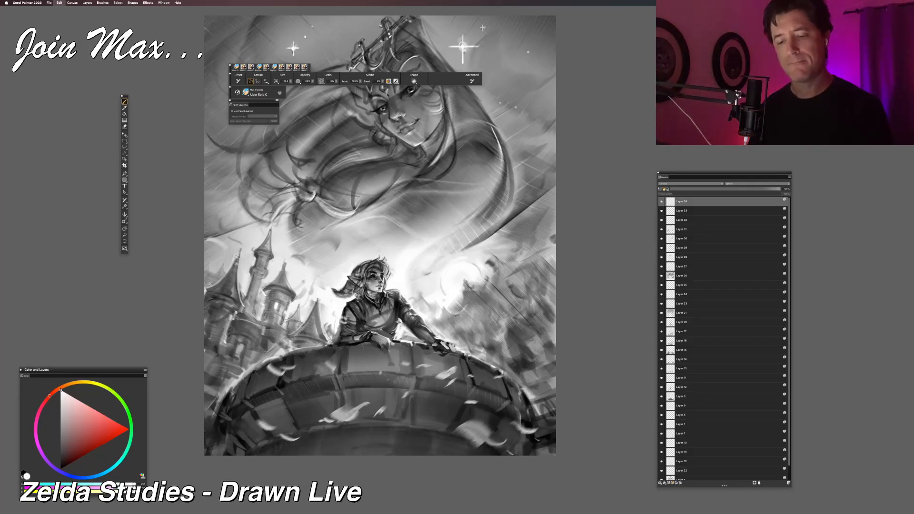
key(super+z)
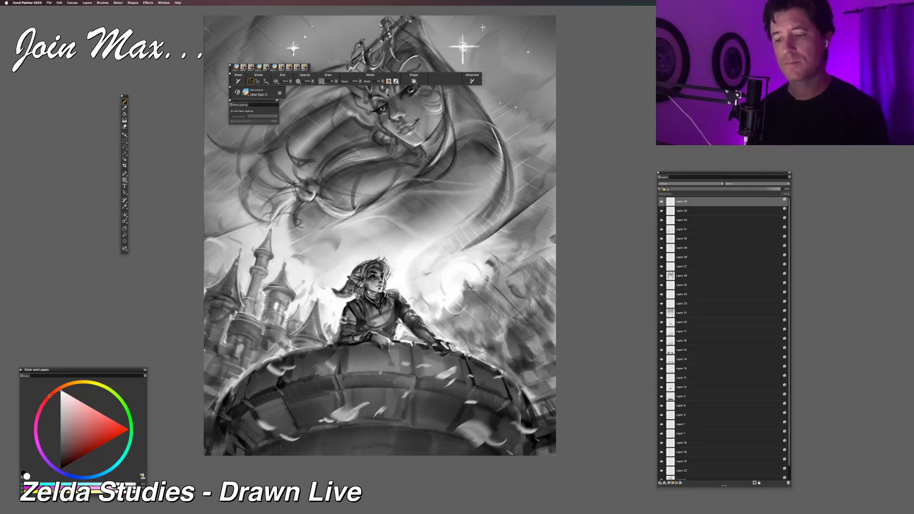
drag(254, 396, 268, 373)
mouse_move(220, 336)
mouse_down()
mouse_move(261, 345)
mouse_move(245, 360)
mouse_up()
key(super+z)
key(super+z)
mouse_move(221, 356)
mouse_down()
mouse_move(238, 360)
mouse_move(237, 348)
mouse_up()
key(super+z)
key(super+z)
key(super+z)
key(super+z)
key(super+z)
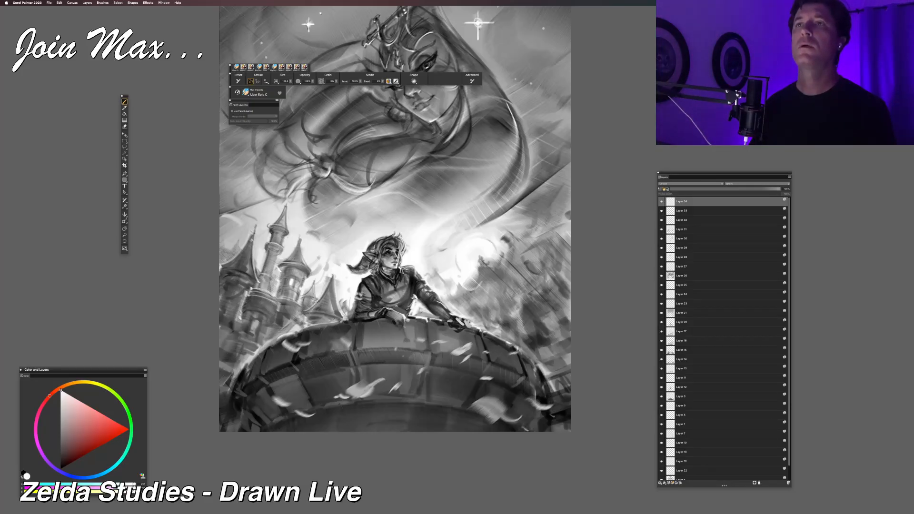
mouse_move(238, 346)
mouse_down()
mouse_move(258, 334)
mouse_move(245, 334)
mouse_up()
key(super+z)
key(super+z)
key(super+z)
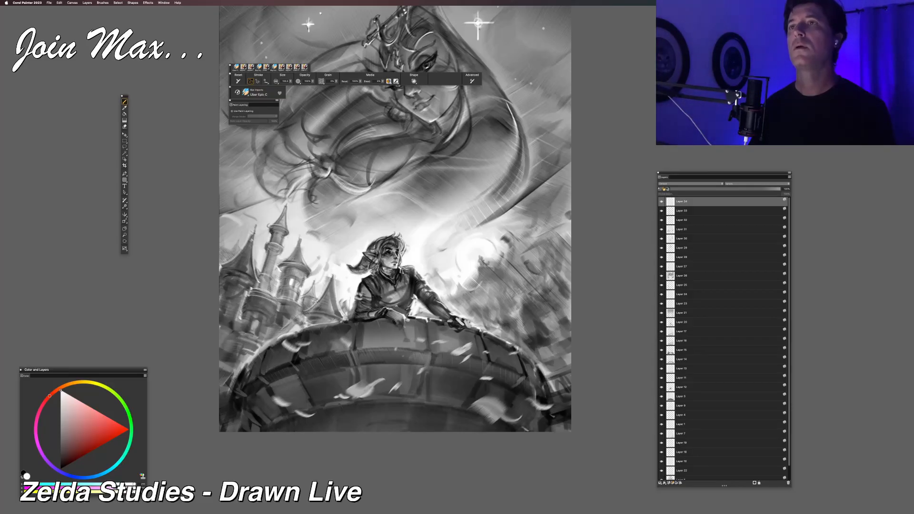
Step: Paint light diagonal strokes across the hillside and foliage between the glowing sun and the stone tower's right edge
drag(577, 322, 500, 330)
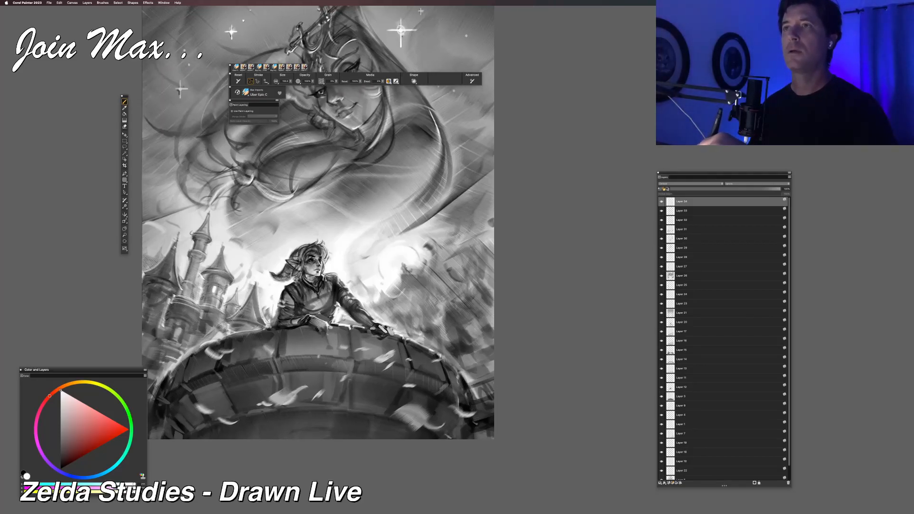
drag(488, 348, 460, 357)
mouse_move(486, 322)
mouse_down()
mouse_move(453, 354)
mouse_move(474, 342)
mouse_move(462, 353)
mouse_move(463, 338)
mouse_up()
drag(459, 327, 445, 344)
mouse_move(447, 312)
mouse_down()
mouse_move(457, 329)
mouse_move(441, 344)
mouse_up()
drag(429, 326, 439, 342)
drag(424, 307, 434, 326)
mouse_move(470, 287)
mouse_down()
mouse_move(453, 312)
mouse_move(455, 304)
mouse_up()
drag(503, 275, 431, 332)
Step: Add more short light strokes over the hillside at the illustration's right edge, undoing two unwanted ones
key(super+minus)
drag(448, 298, 460, 313)
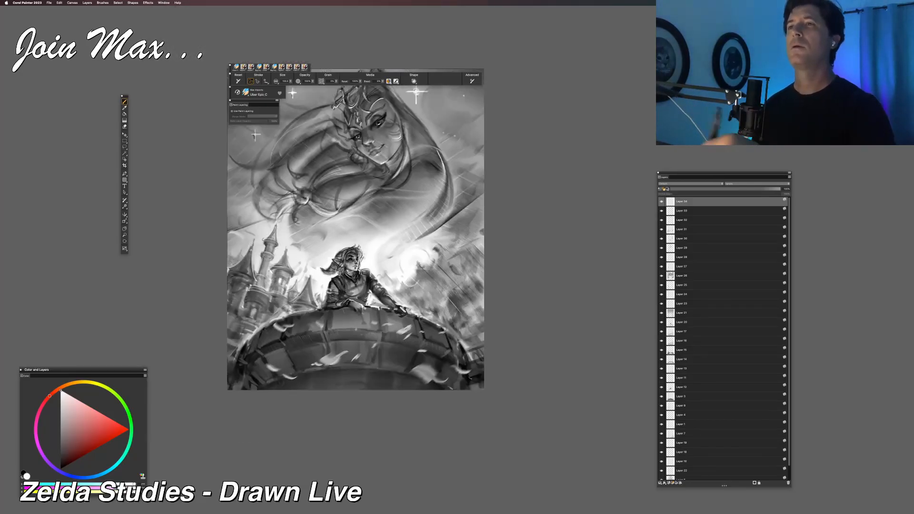
drag(455, 282, 470, 301)
drag(429, 244, 441, 260)
mouse_move(427, 296)
mouse_down()
mouse_move(441, 308)
mouse_move(465, 307)
mouse_up()
mouse_move(457, 290)
mouse_down()
mouse_move(468, 303)
mouse_move(456, 320)
mouse_move(466, 321)
mouse_up()
key(super+z)
key(super+z)
mouse_move(464, 298)
mouse_down()
mouse_move(483, 326)
mouse_move(466, 300)
mouse_move(465, 323)
mouse_up()
mouse_move(447, 317)
mouse_down()
mouse_move(457, 331)
mouse_move(466, 328)
mouse_up()
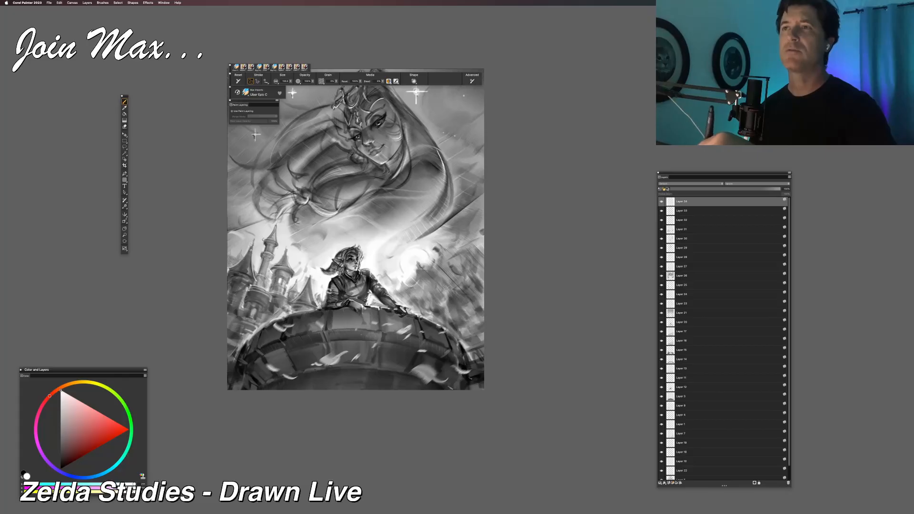
mouse_move(453, 289)
mouse_down()
mouse_move(469, 306)
mouse_move(435, 314)
mouse_up()
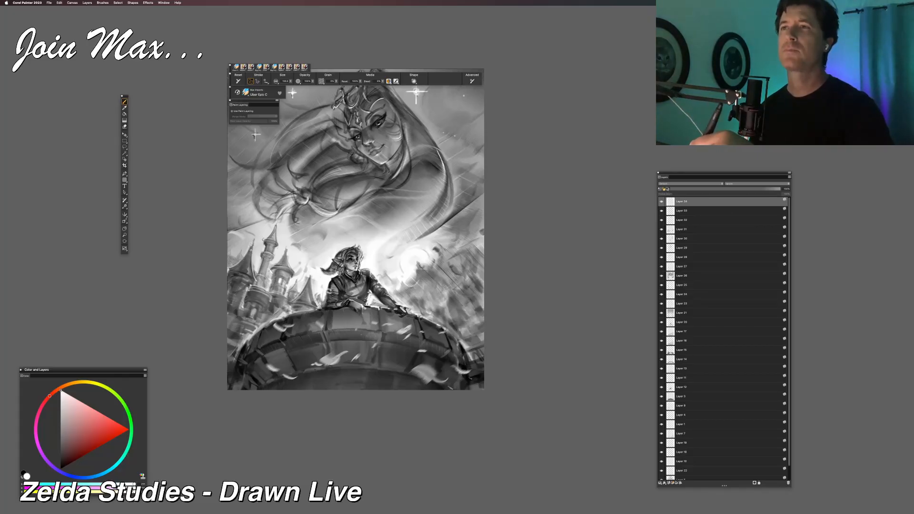
drag(472, 277, 484, 291)
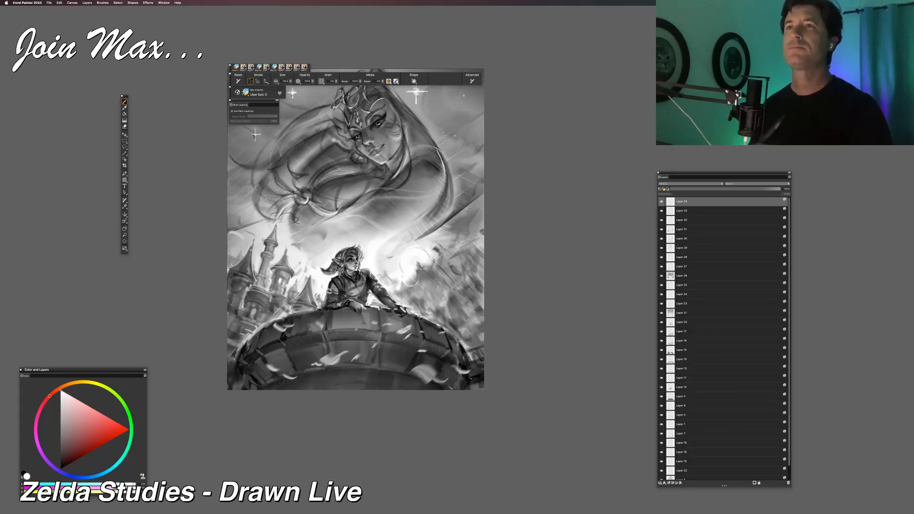
Step: Choose a mid grey and touch up the hilltop beside the small silhouette in front of the sun
key(super+equal)
key(super+equal)
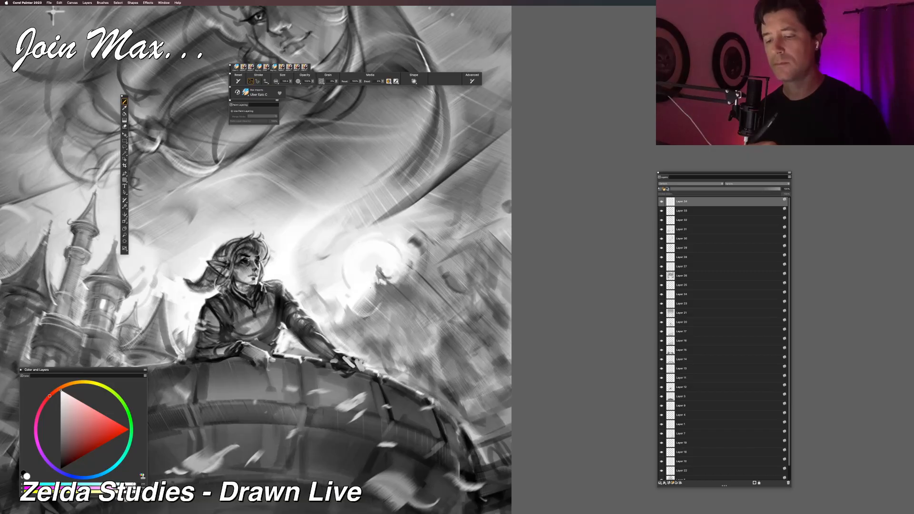
click(61, 427)
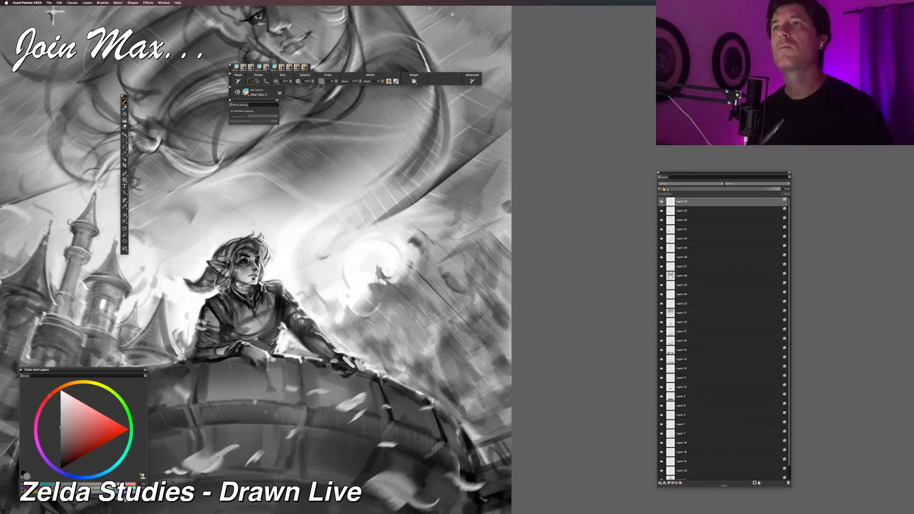
key(super+minus)
drag(415, 241, 445, 265)
alt+click(420, 267)
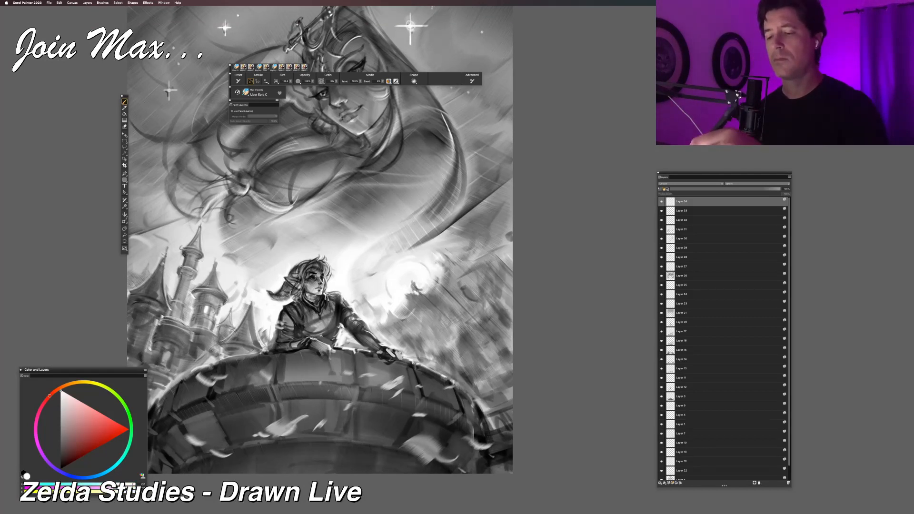
Step: Sample mid greys from the castle's pointed roofs as the brush color
drag(244, 316, 294, 349)
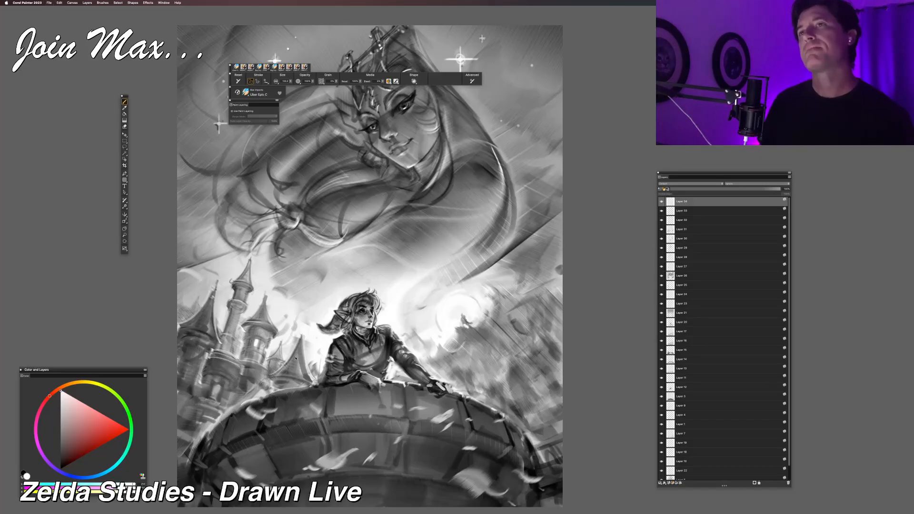
alt+click(264, 303)
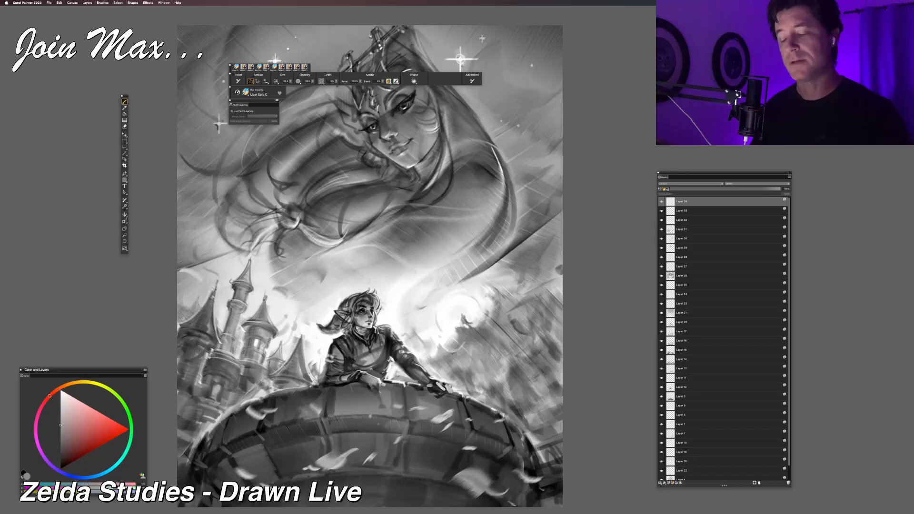
alt+click(256, 318)
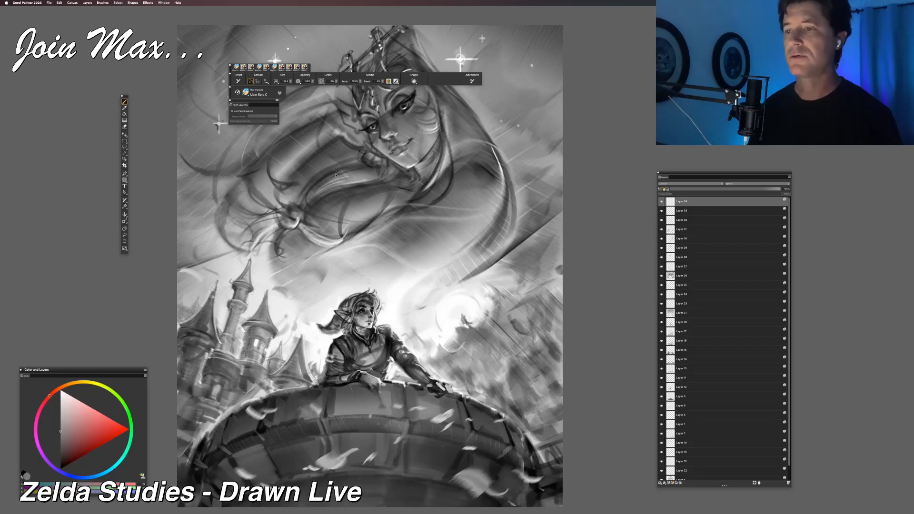
Step: Switch to Preview, enlarge the Midna sketch sheet to study it, move it off the illustration and return to Corel Painter
key(super+Tab)
drag(344, 173, 304, 58)
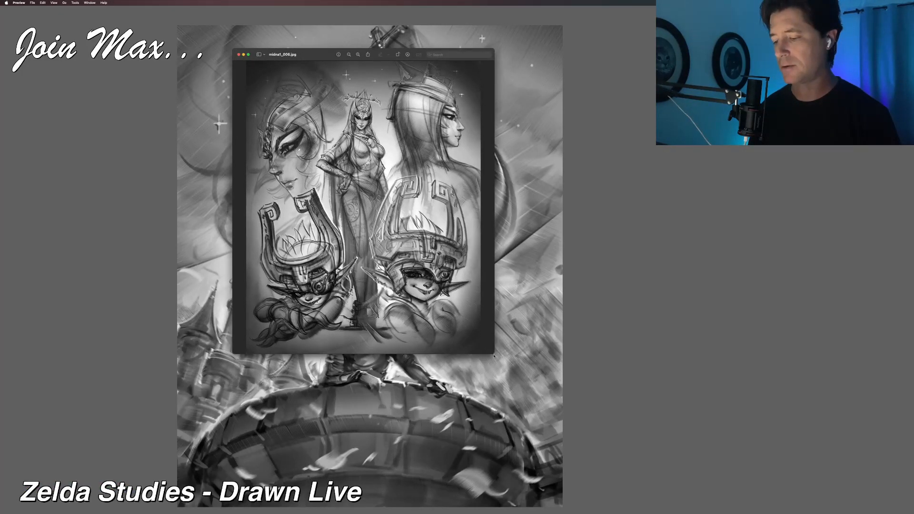
drag(493, 353, 626, 499)
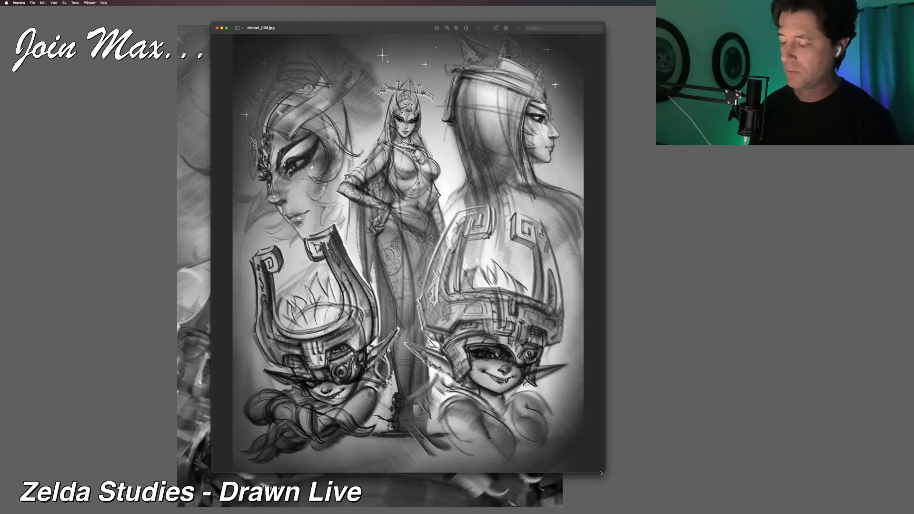
drag(601, 471, 605, 491)
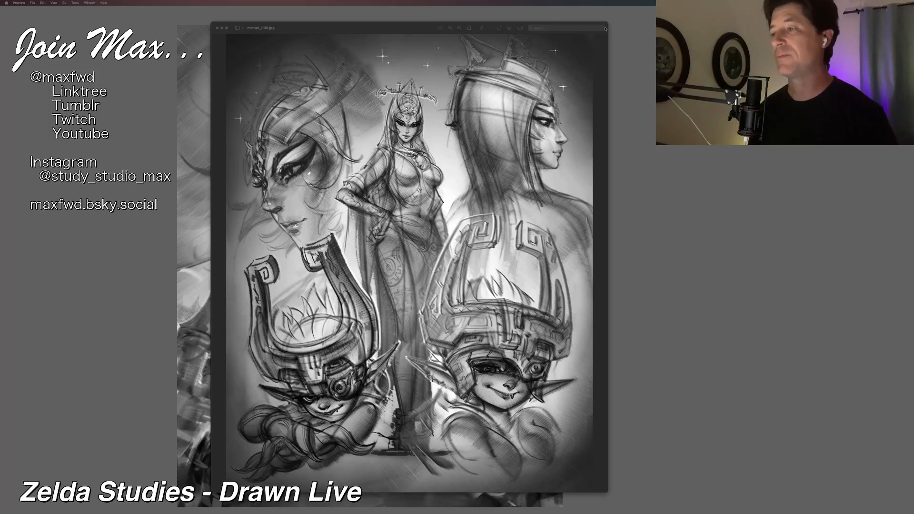
drag(605, 30, 771, 0)
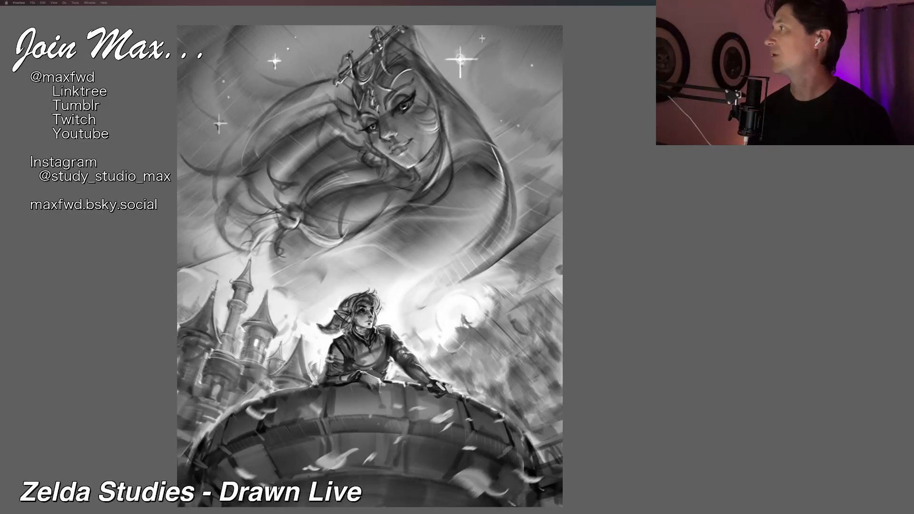
click(561, 186)
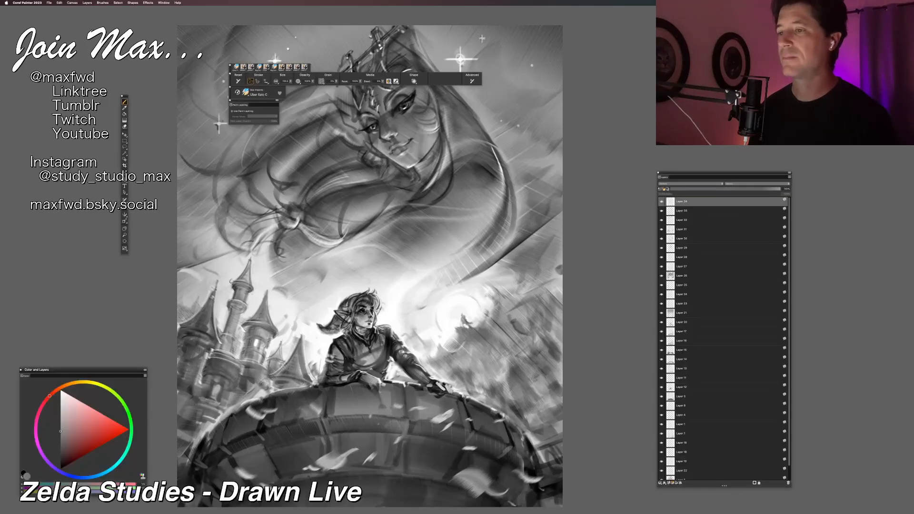
Step: Examine the composition of the whole illustration at several magnifications
key(super+minus)
key(super+minus)
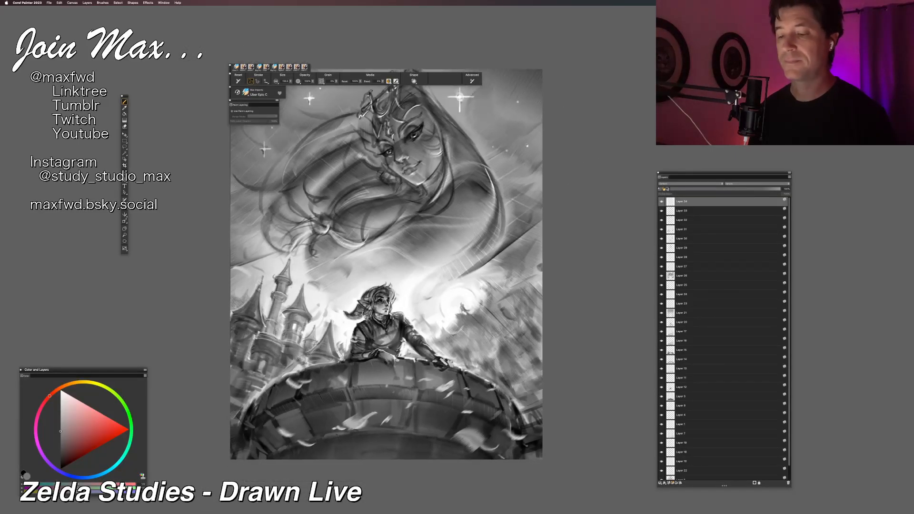
drag(527, 145, 507, 173)
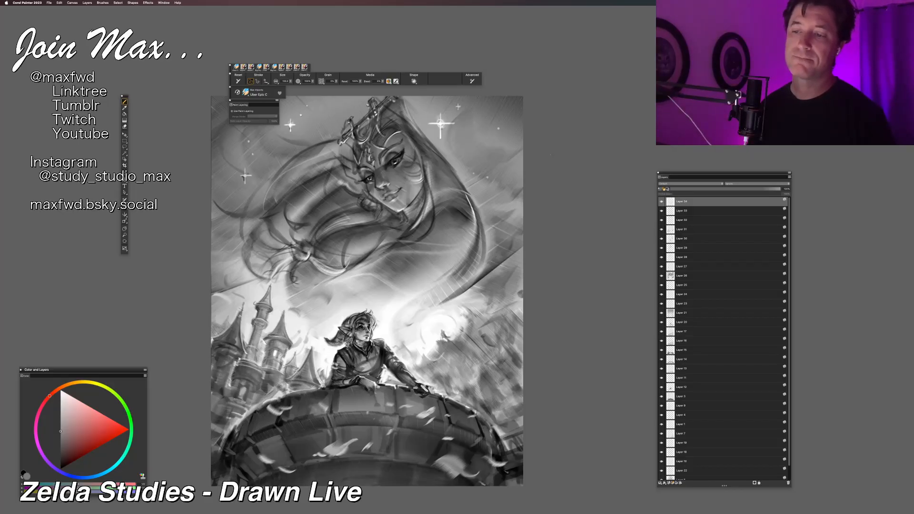
drag(454, 158, 474, 140)
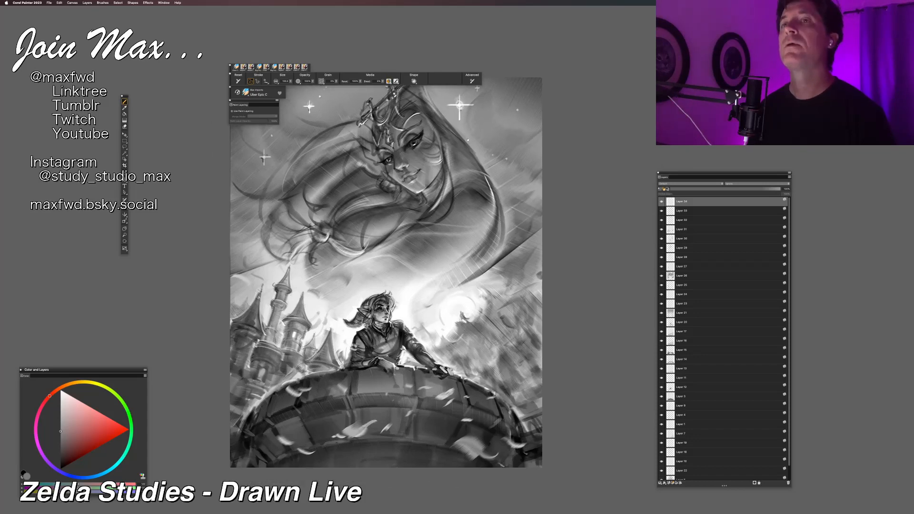
key(super+equal)
key(super+equal)
key(super+minus)
key(super+minus)
key(super+minus)
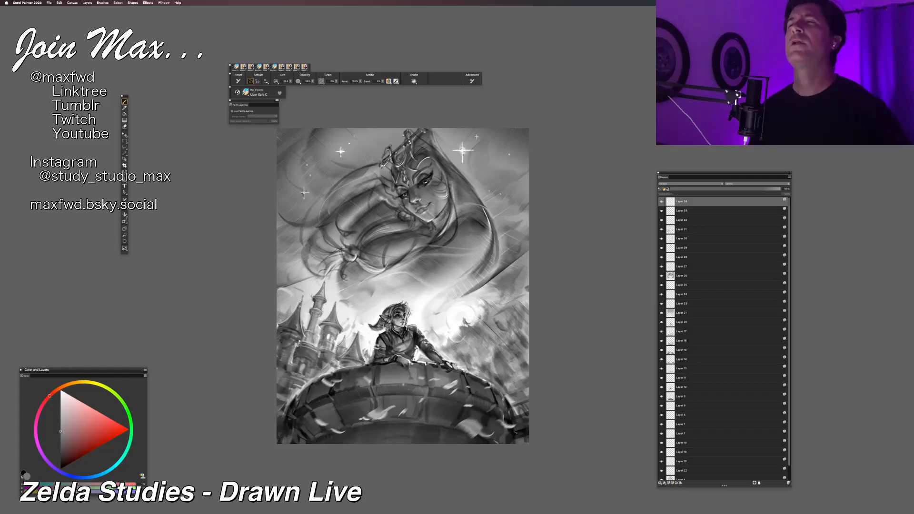
key(super+plus)
key(super+plus)
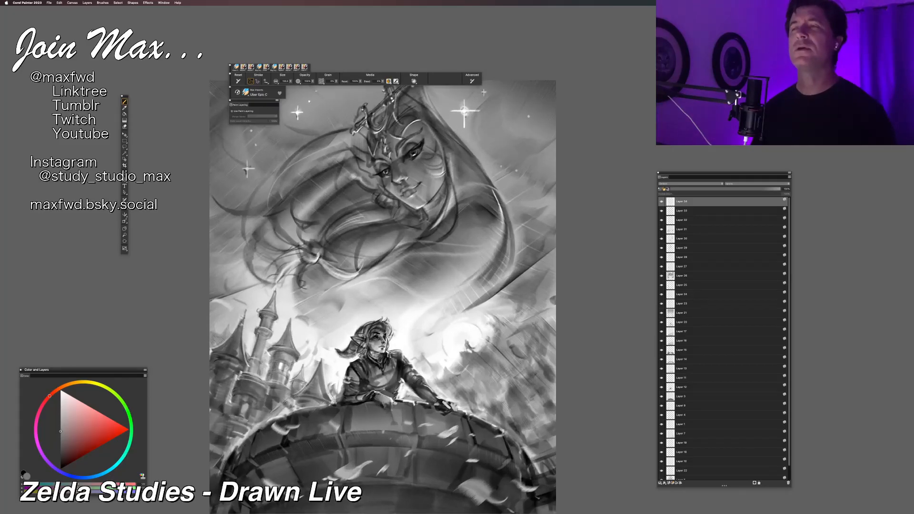
Step: Hide the palettes and inspect the uncluttered illustration both as a whole and close up on the castle and tower figure
key(Tab)
mouse_move(472, 195)
mouse_down()
mouse_move(487, 162)
mouse_move(506, 159)
mouse_up()
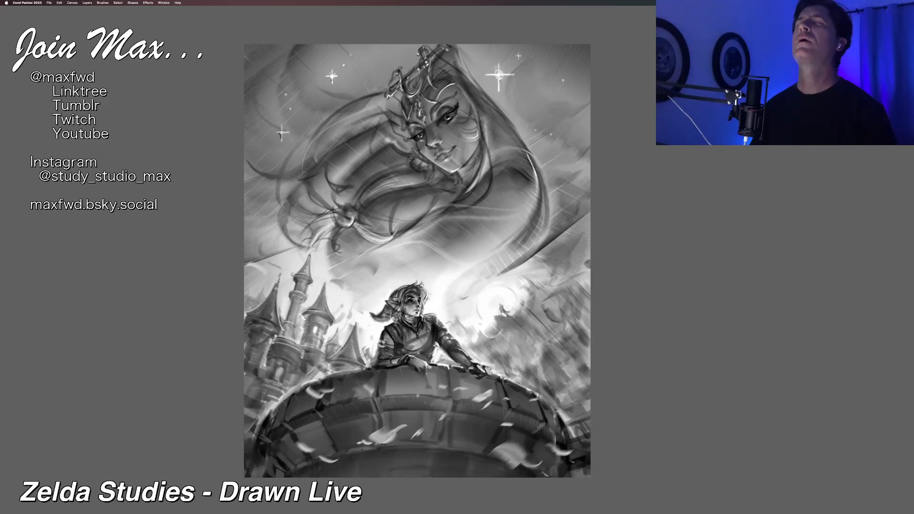
key(super+plus)
key(super+plus)
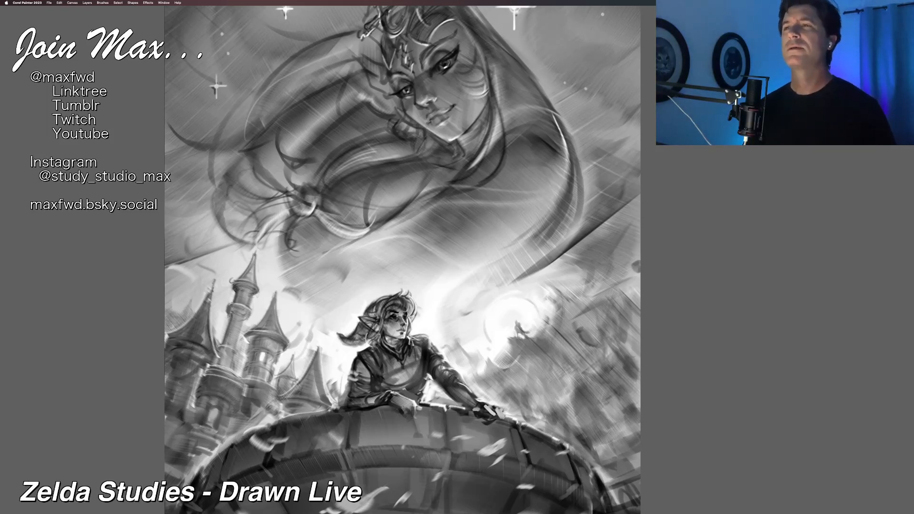
drag(402, 286, 323, 250)
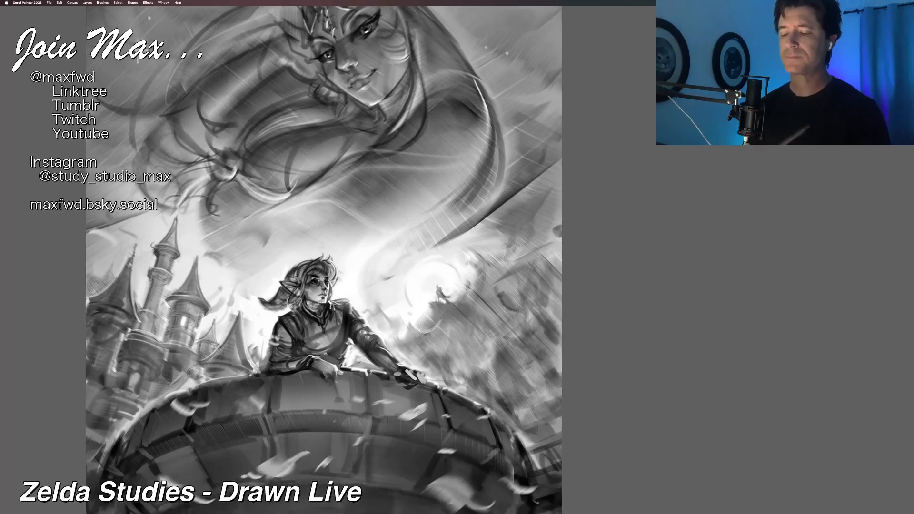
key(super+minus)
key(super+minus)
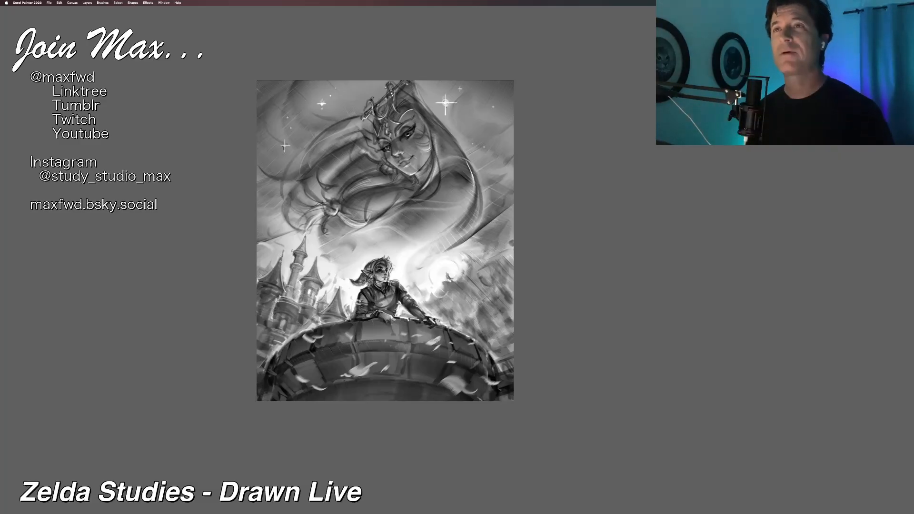
key(super+plus)
key(super+plus)
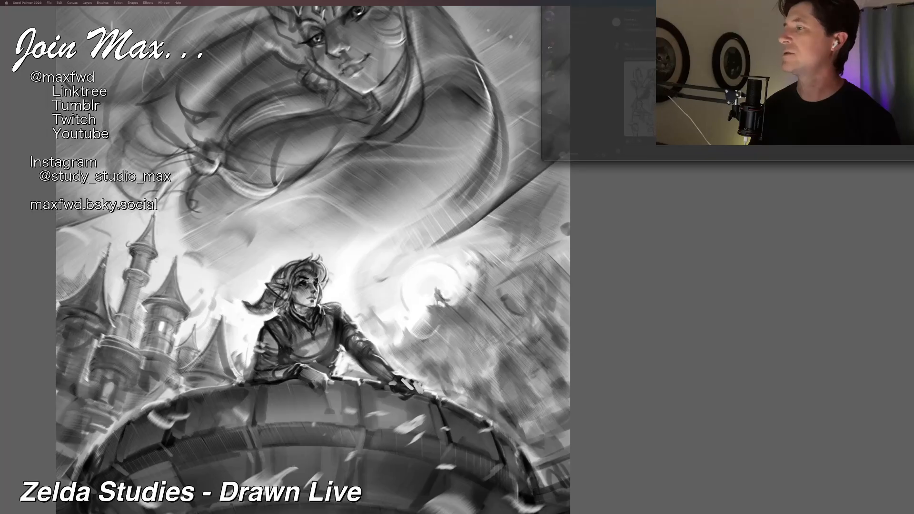
Step: Switch to the Discord window in Chrome, enlarge it and open the winged armored figure drawing in its own browser tab
drag(774, 0, 419, 84)
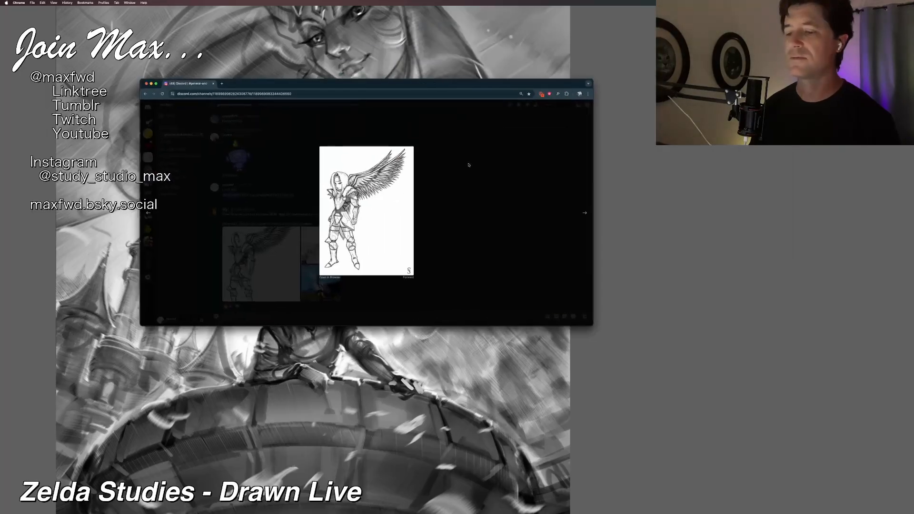
drag(638, 375, 723, 462)
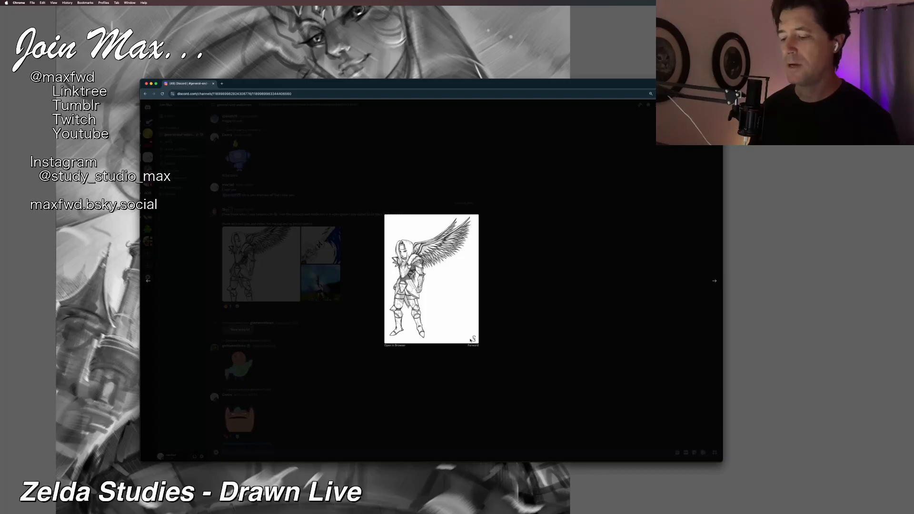
click(391, 345)
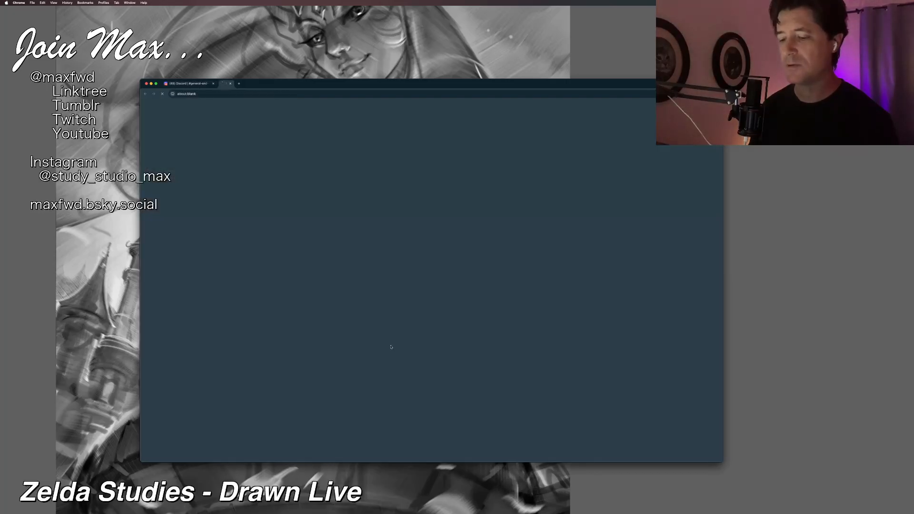
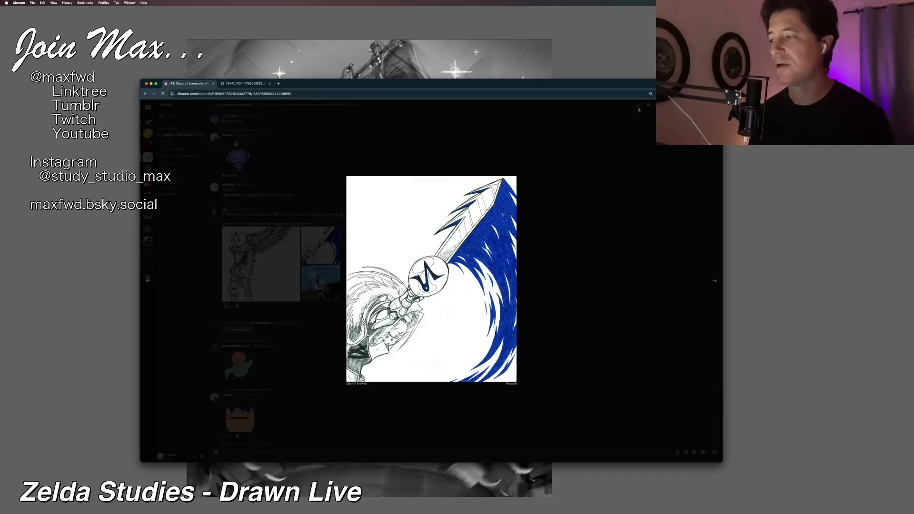
Step: Switch back to Corel Painter, show the palettes again and toggle Layer 26 and Layer 21 to check what each contributes
drag(722, 80, 395, 1)
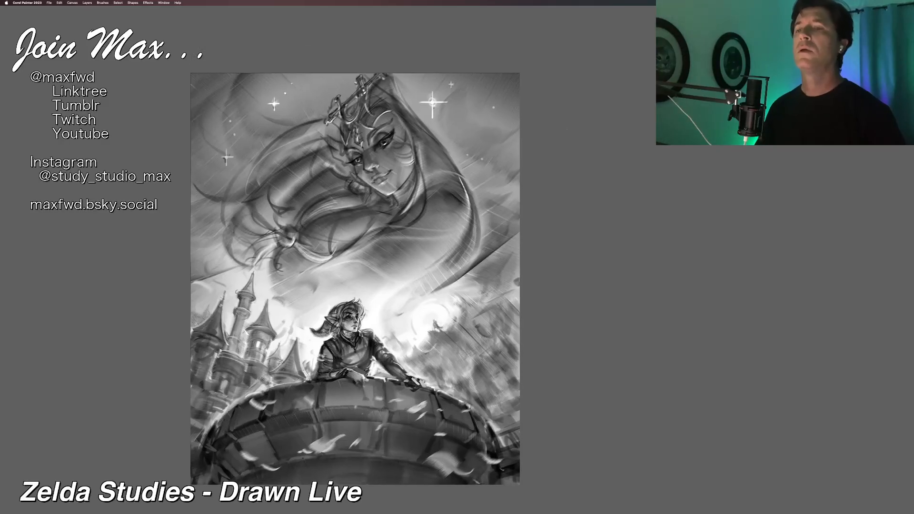
key(Tab)
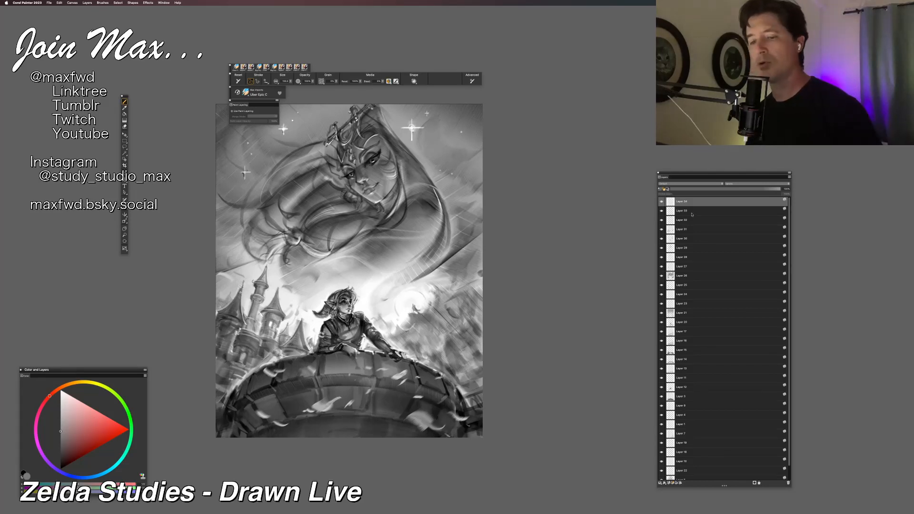
click(662, 276)
click(662, 276)
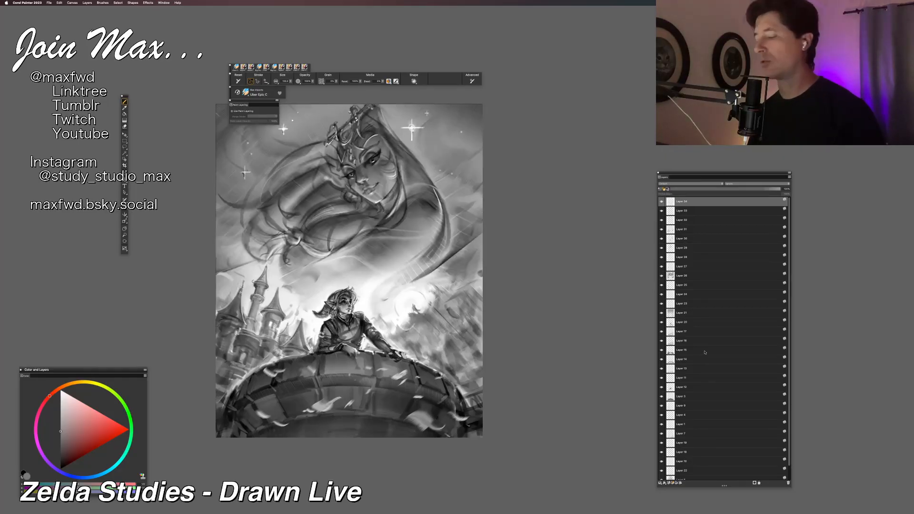
scroll(707, 362, down, 1)
click(662, 298)
click(662, 299)
Step: Lasso the sky around the large Zelda figure, add a new layer above Layer 21 and pick a dark gray for painting
click(671, 299)
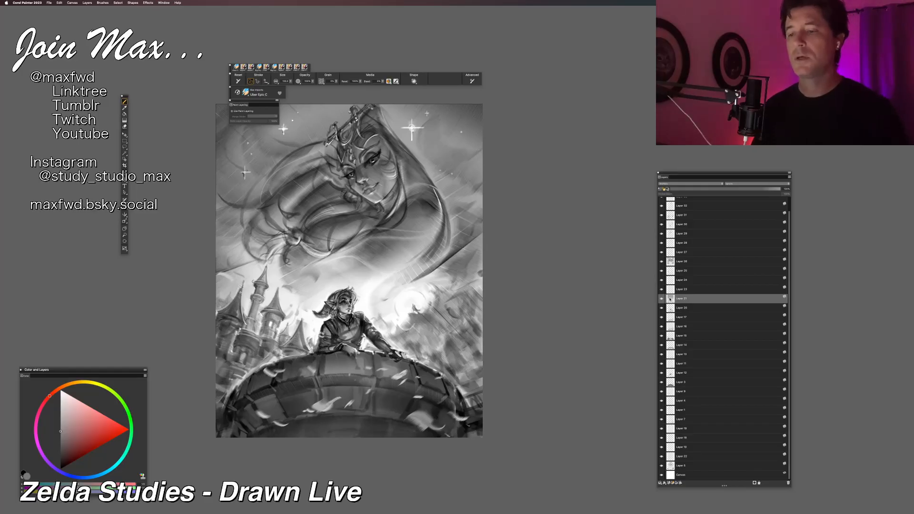
key(l)
mouse_move(378, 99)
mouse_down()
mouse_move(452, 239)
mouse_move(447, 255)
mouse_move(402, 290)
mouse_move(423, 290)
mouse_move(425, 302)
mouse_move(481, 274)
mouse_move(528, 217)
mouse_move(499, 87)
mouse_move(348, 51)
mouse_move(211, 80)
mouse_move(169, 171)
mouse_move(170, 253)
mouse_move(184, 286)
mouse_up()
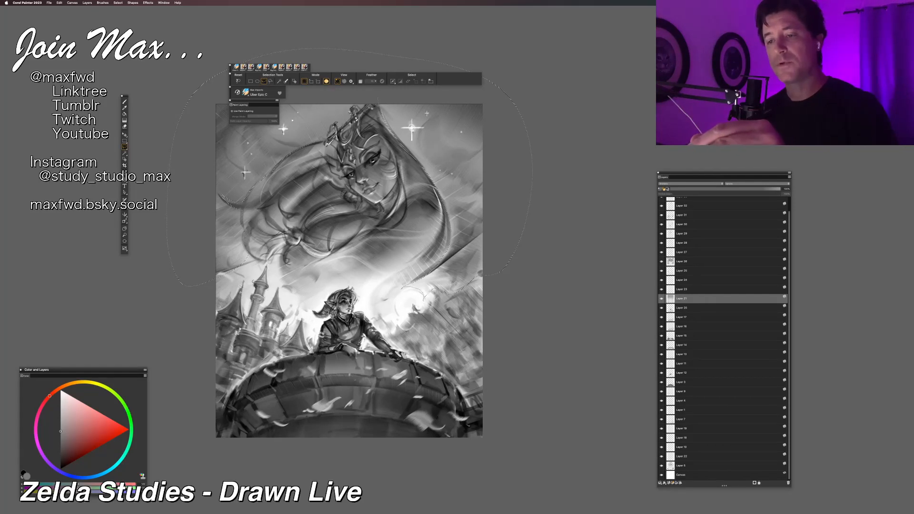
click(377, 98)
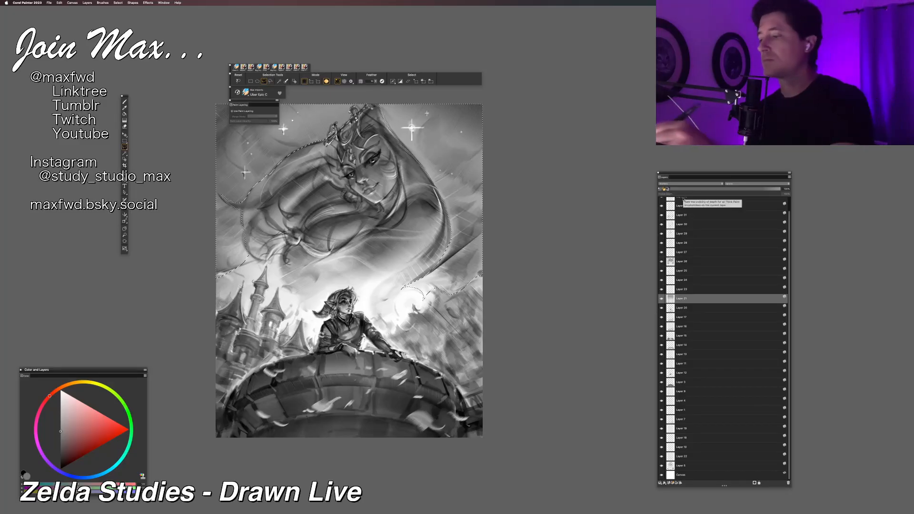
click(670, 483)
key(b)
click(53, 454)
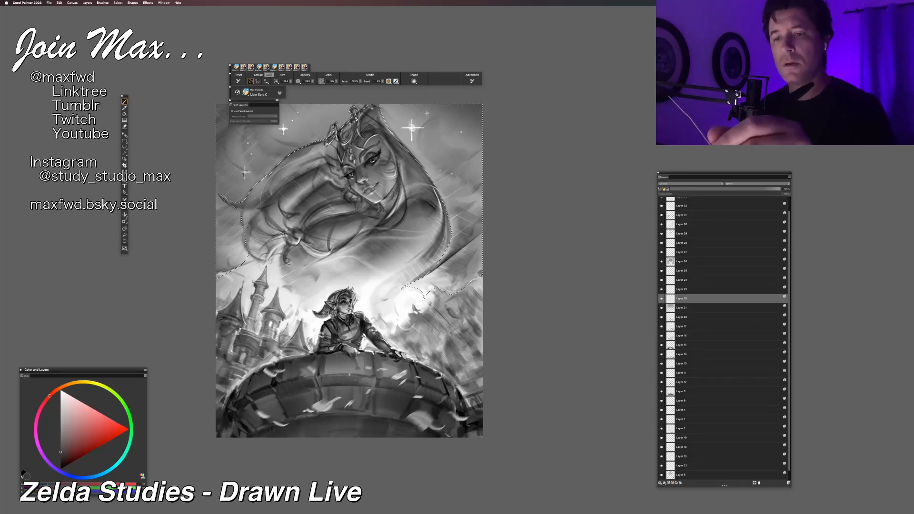
Step: Darken the selected starry sky with very large soft brush strokes from both sides, moving the floating palette aside, and drop the selection
click(251, 67)
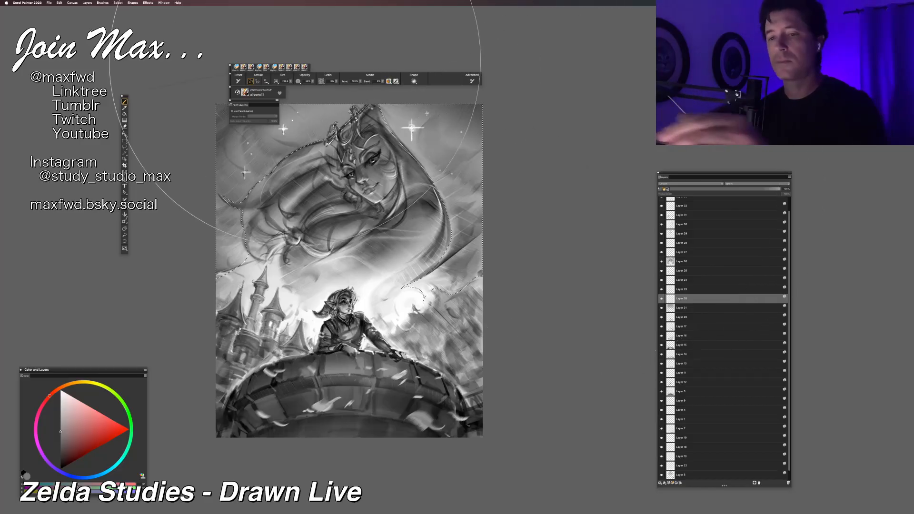
click(240, 112)
drag(240, 103, 81, 63)
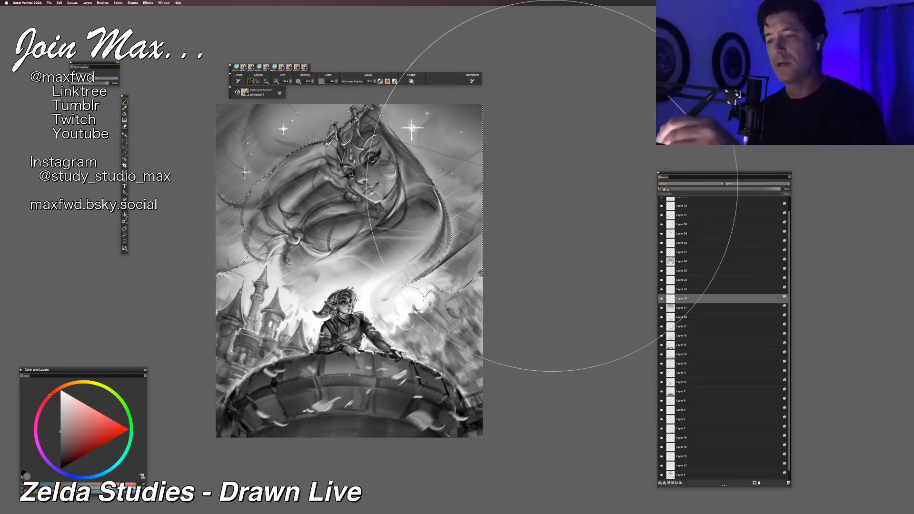
drag(552, 185, 229, 162)
drag(534, 191, 143, 205)
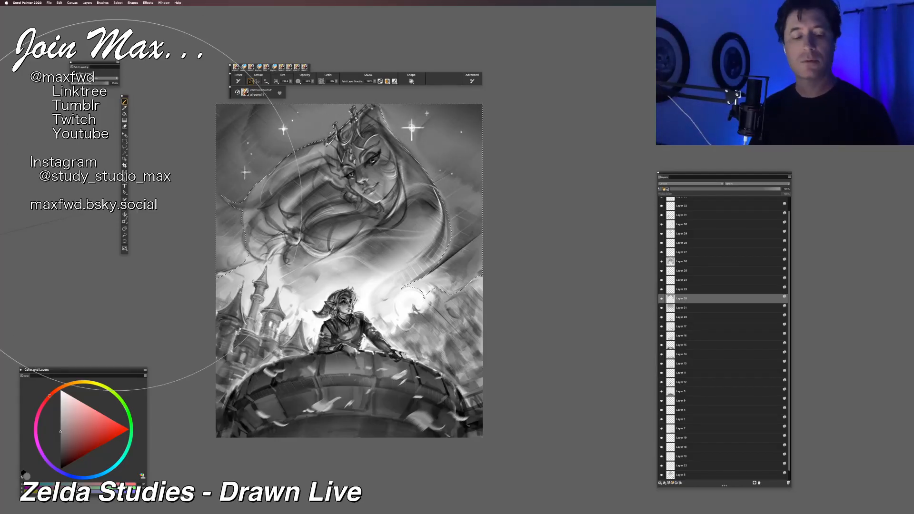
key(super+d)
Step: Add another broad stroke beside the upper sky and step back through the last changes to compare the tone
mouse_move(487, 174)
mouse_down()
mouse_move(295, 148)
mouse_move(567, 114)
mouse_up()
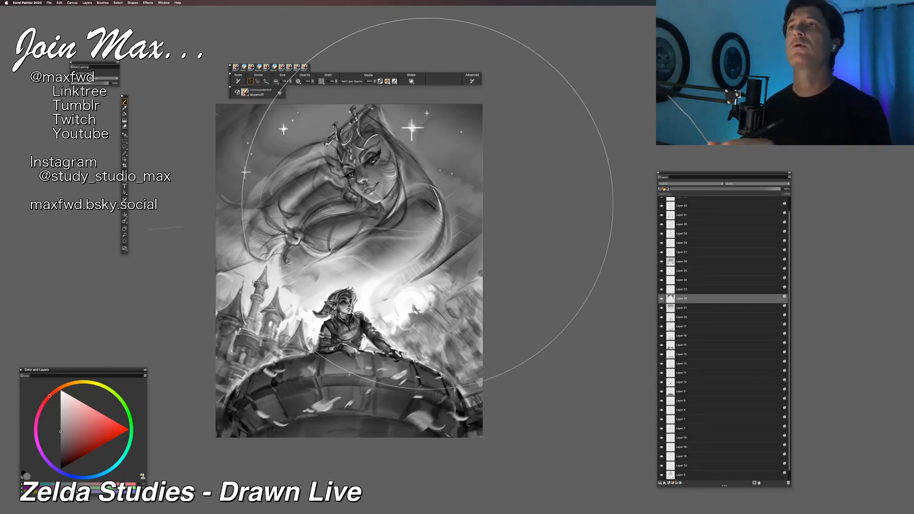
key(super+z)
key(super+z)
key(super+z)
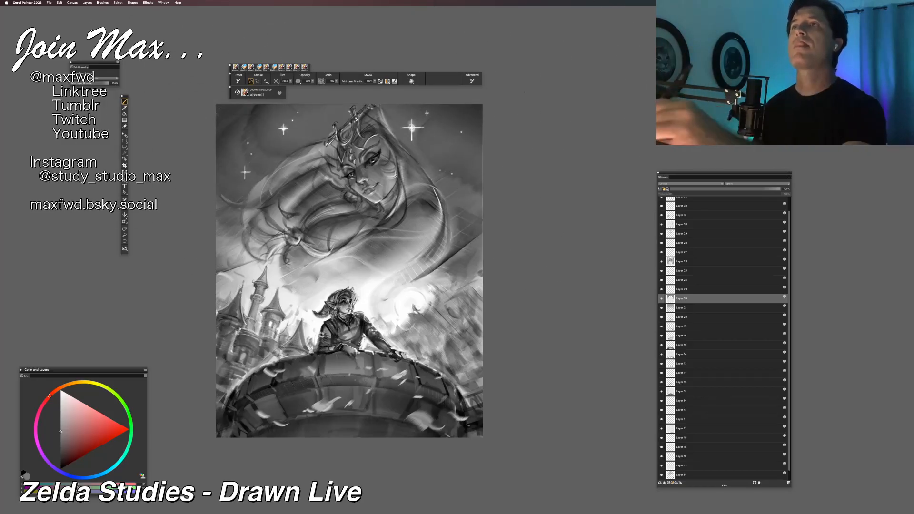
Step: Examine how the darkened sky affects the overall values, from thumbnail size up to the whole page
key(super+minus)
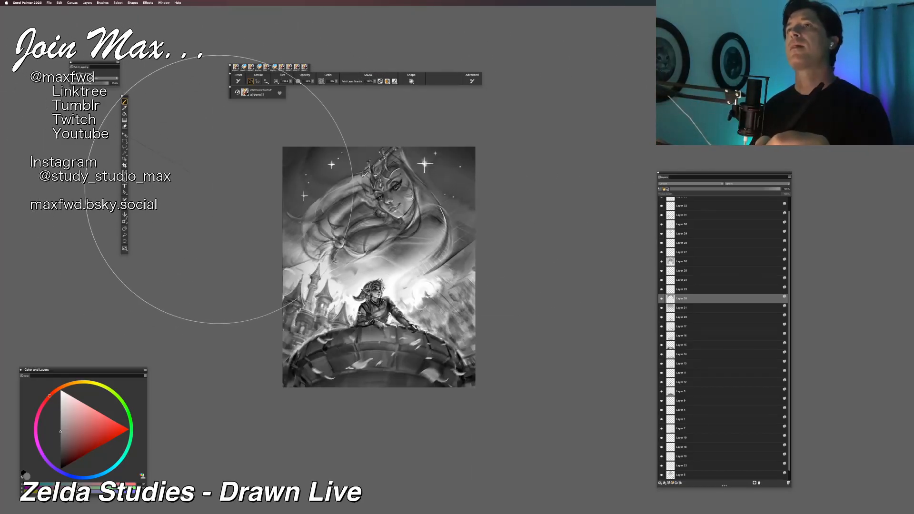
key(super+equal)
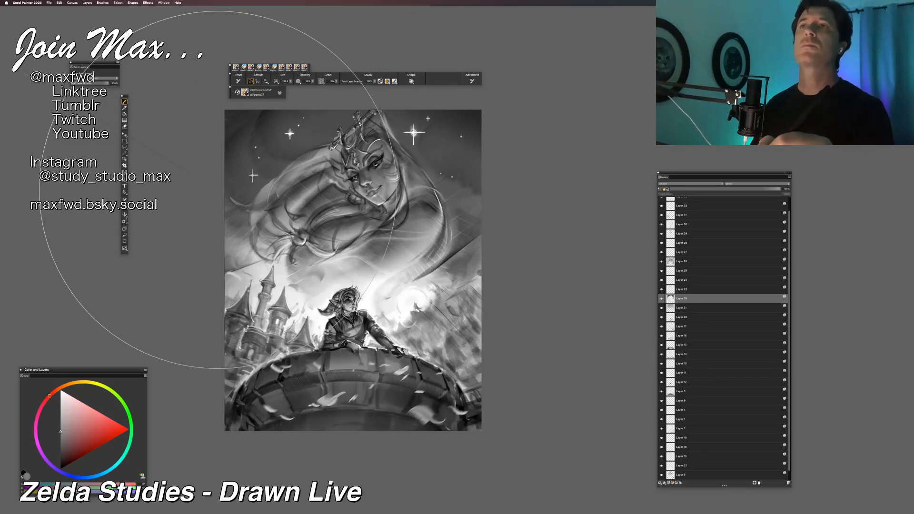
key(super+minus)
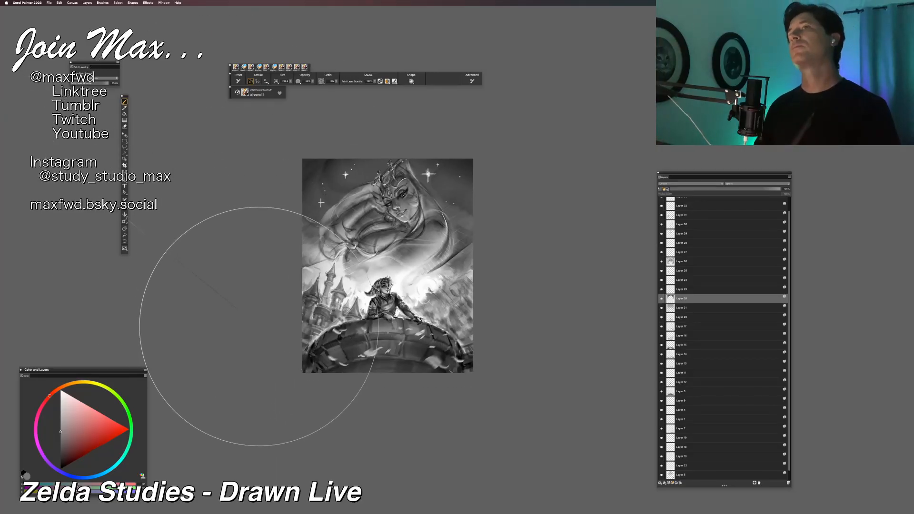
key(super+minus)
key(super+minus)
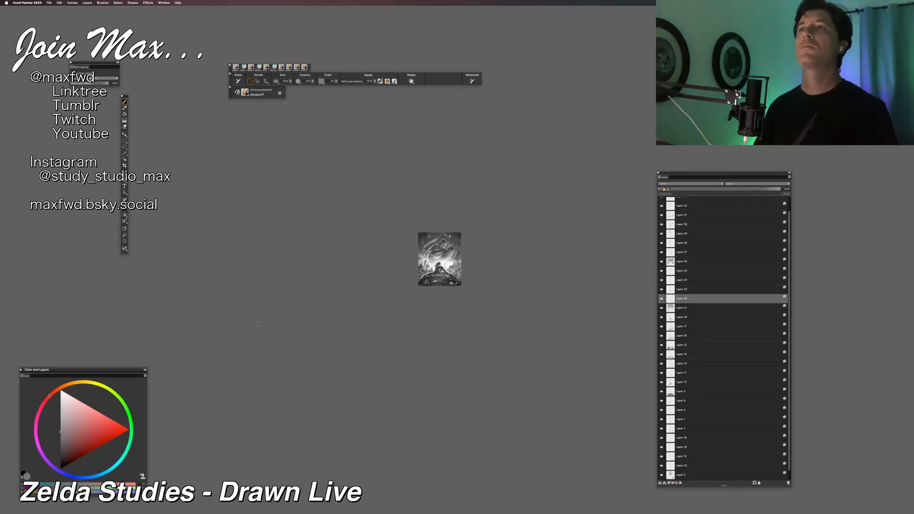
key(super+plus)
key(super+plus)
key(super+plus)
key(super+plus)
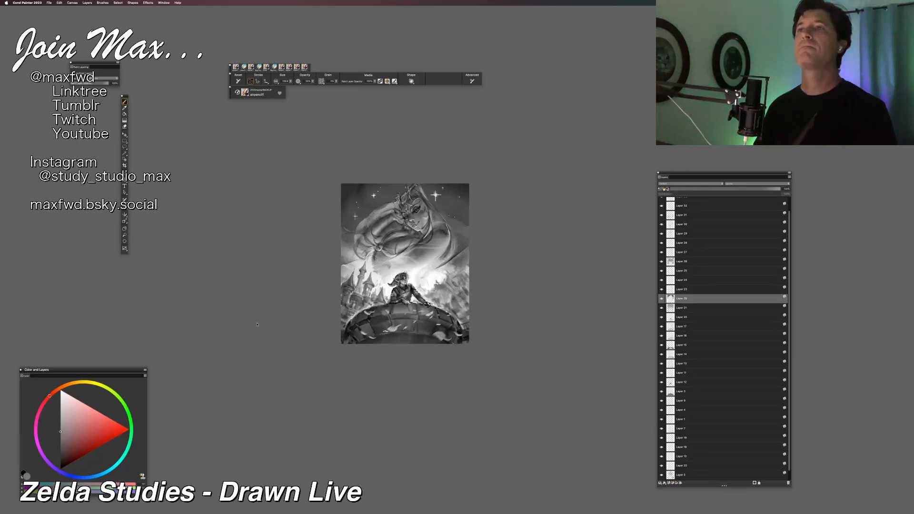
key(super+plus)
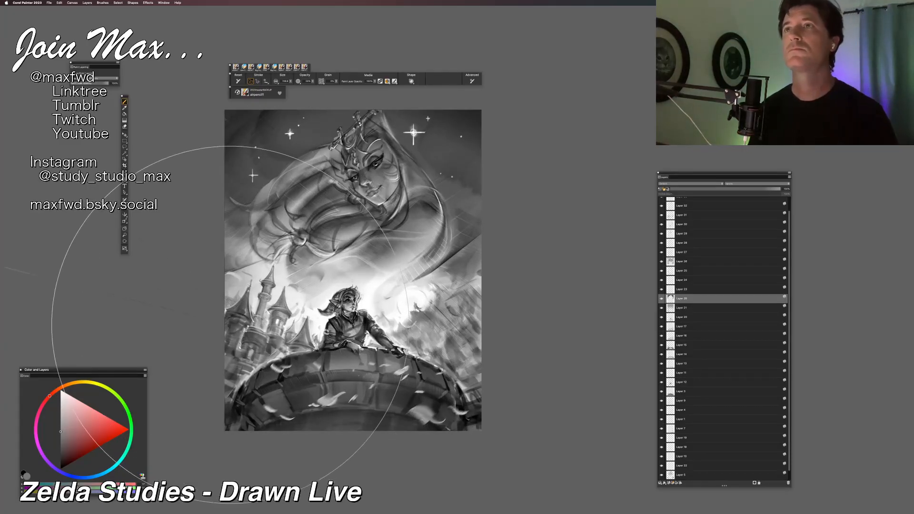
Step: Refine the dark sky tone around Zelda's flowing hair and crown on the new layer, using freehand selections and brush strokes
key(l)
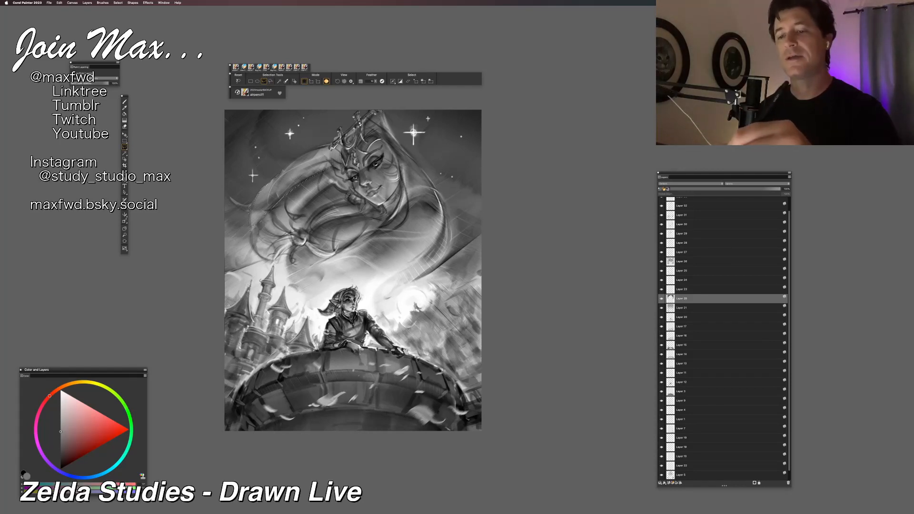
key(b)
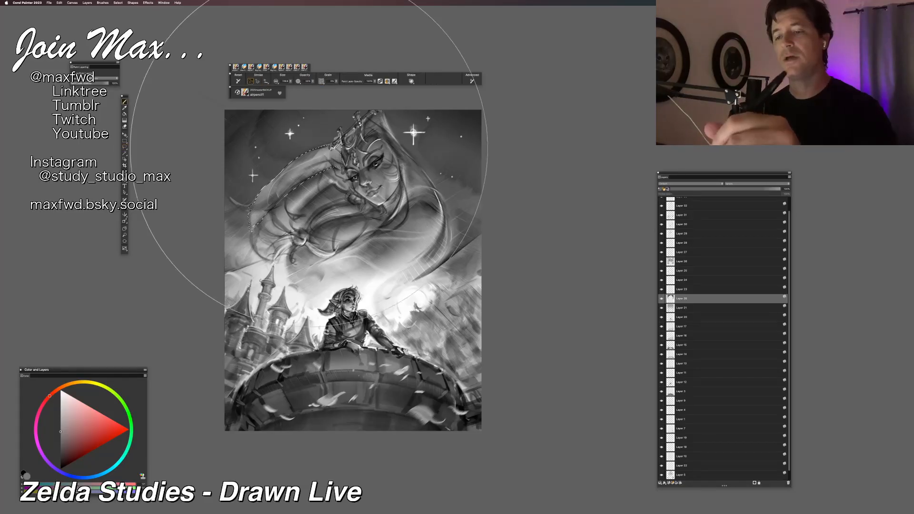
key(super+d)
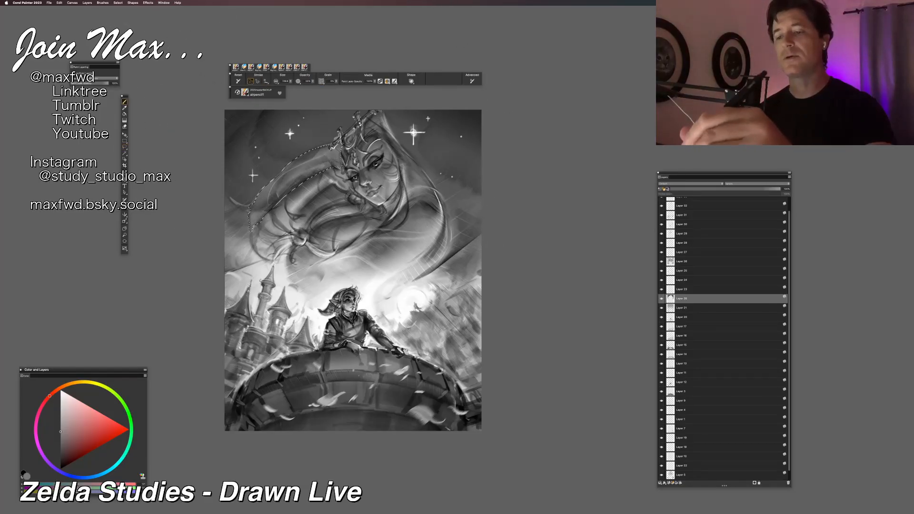
key(l)
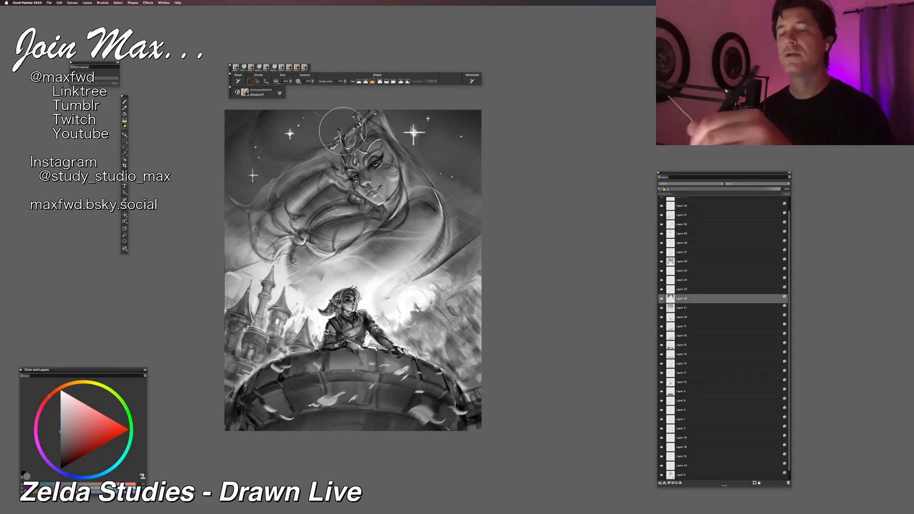
mouse_move(290, 164)
mouse_down()
mouse_move(312, 148)
mouse_move(341, 152)
mouse_move(340, 167)
mouse_move(311, 174)
mouse_move(278, 202)
mouse_move(246, 247)
mouse_move(224, 235)
mouse_up()
key(b)
drag(366, 90, 392, 65)
key(l)
click(208, 277)
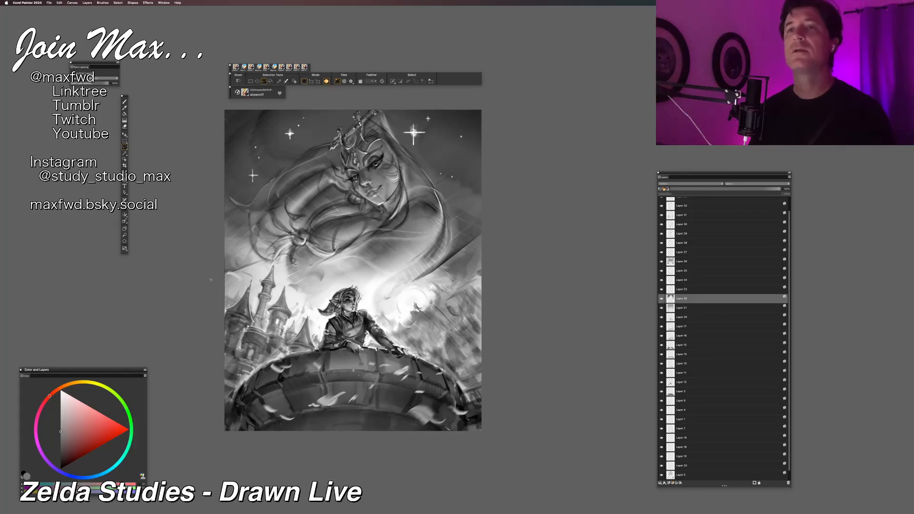
key(b)
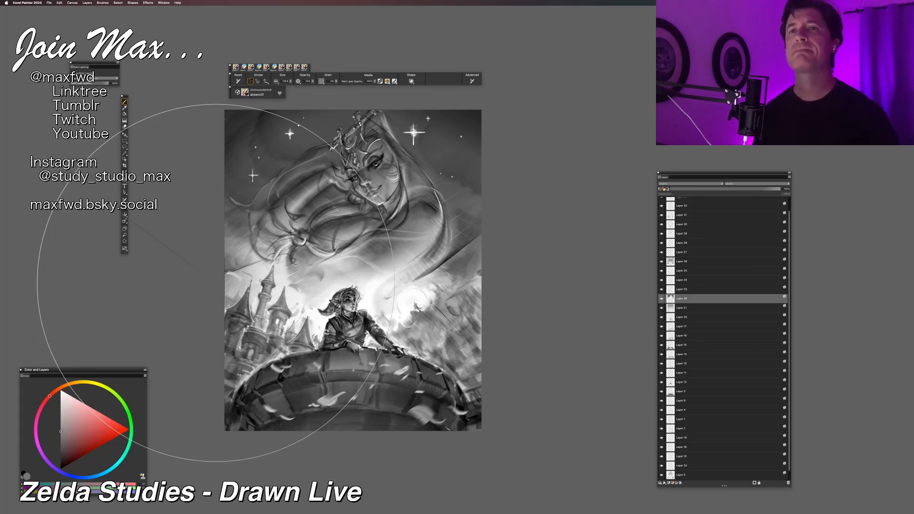
Step: Try broad soft strokes over the stone tower, compare the picture with and without them, and undo them
key(super+minus)
key(super+minus)
key(super+minus)
drag(277, 260, 259, 264)
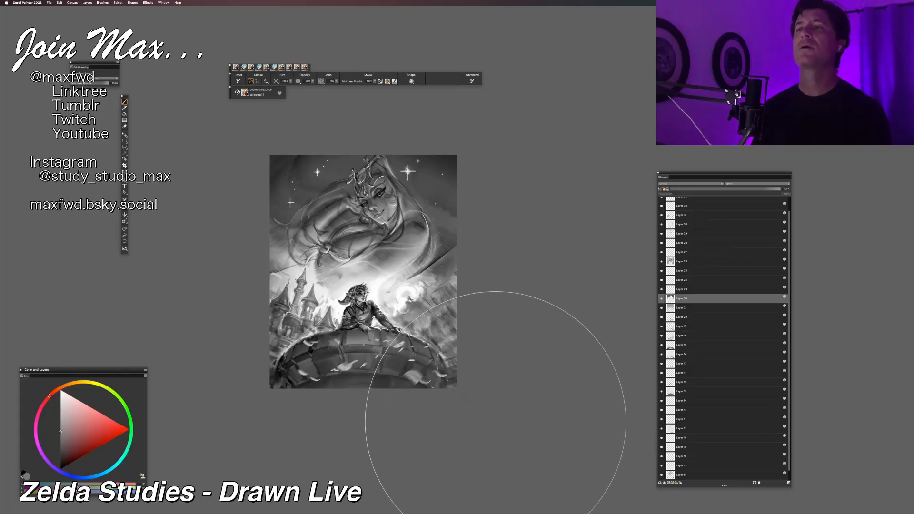
drag(288, 396, 251, 356)
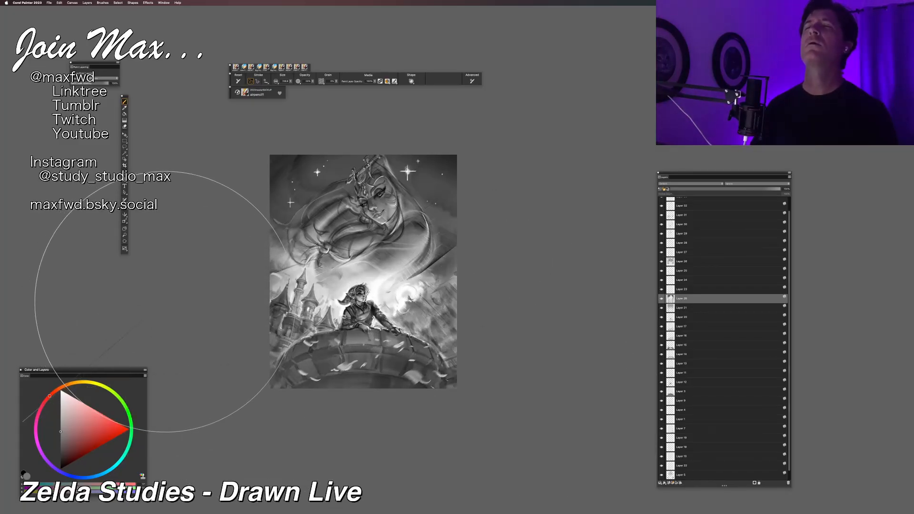
key(super+z)
key(super+z)
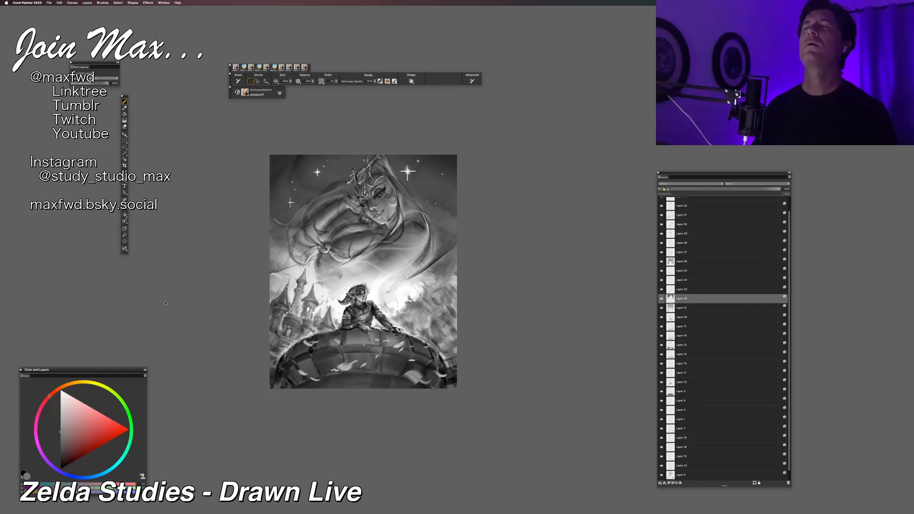
key(super+y)
key(super+y)
key(super+z)
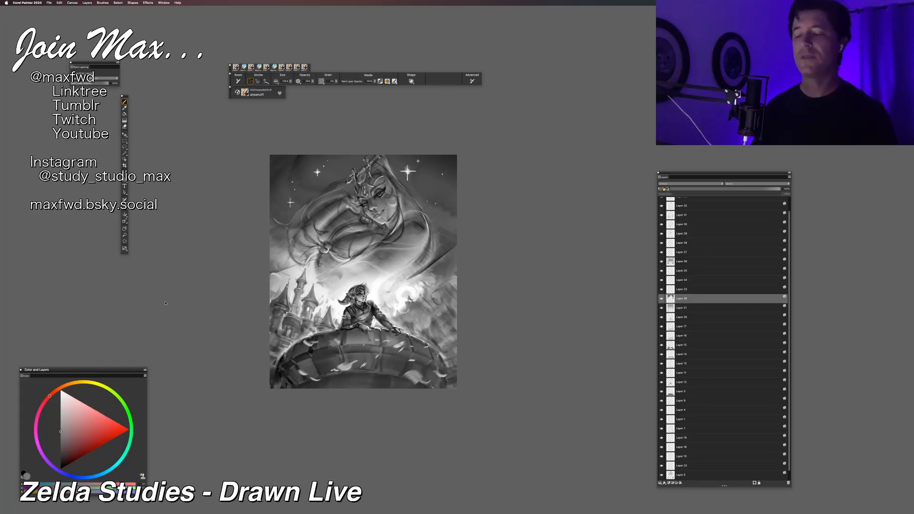
key(super+z)
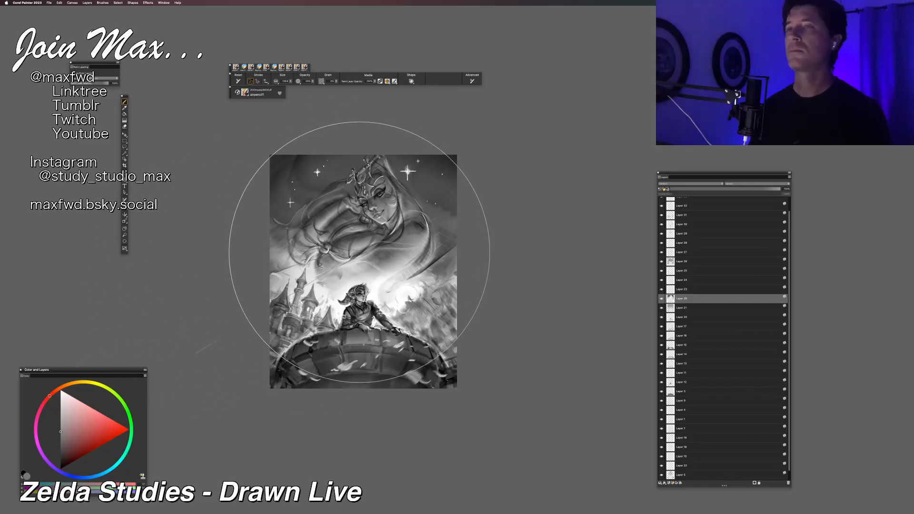
Step: Check the illustration's readability and light-dark balance at thumbnail size and at larger magnifications
key(super+minus)
key(super+minus)
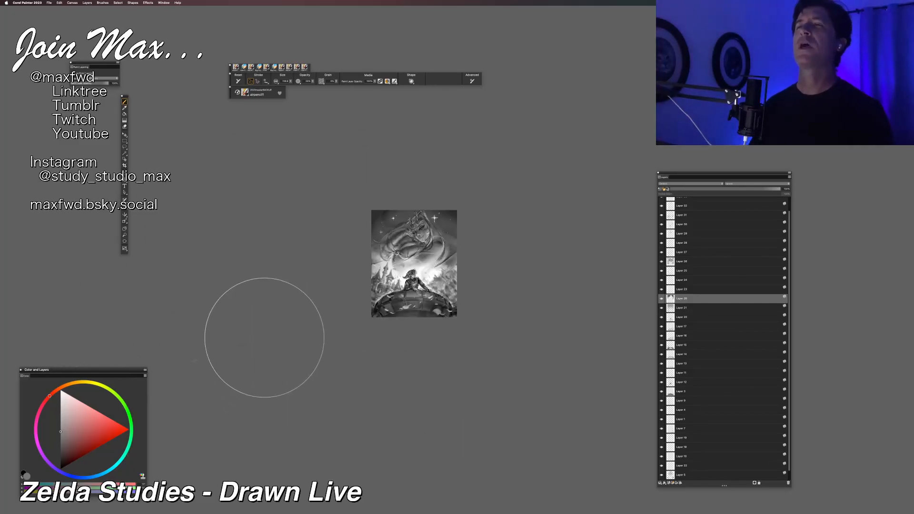
key(super+minus)
key(super+minus)
key(super+minus)
key(super+plus)
key(super+minus)
key(super+minus)
key(super+plus)
key(super+plus)
key(super+plus)
key(super+plus)
key(super+plus)
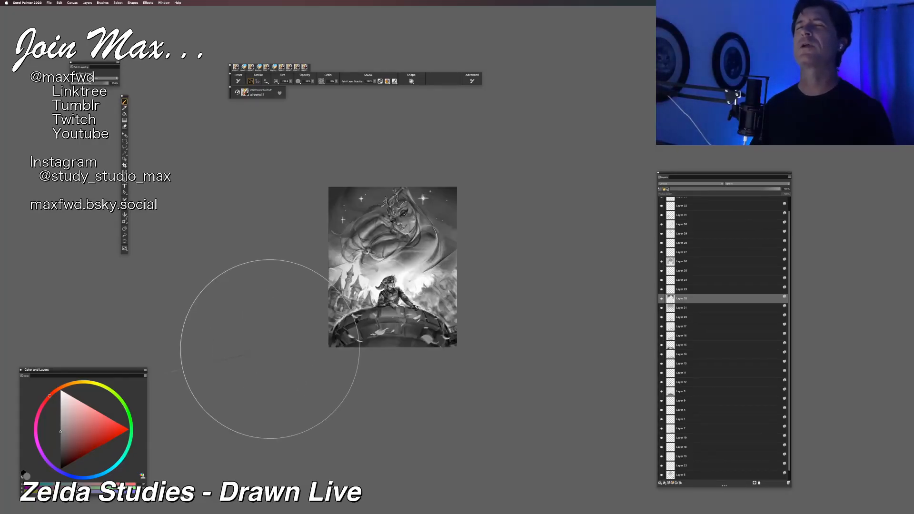
key(super+plus)
key(super+plus)
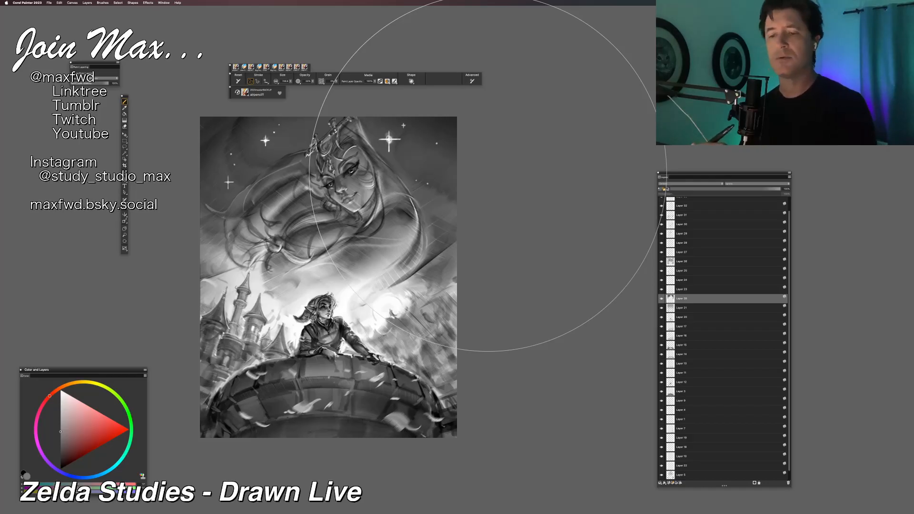
Step: Outline the large Zelda figure with a freehand selection and add a new layer beneath the dark sky layer
click(663, 308)
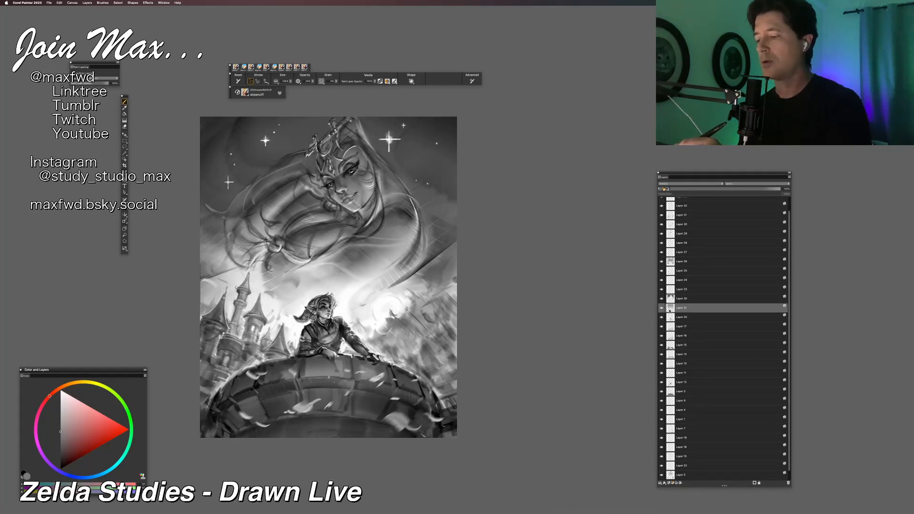
key(l)
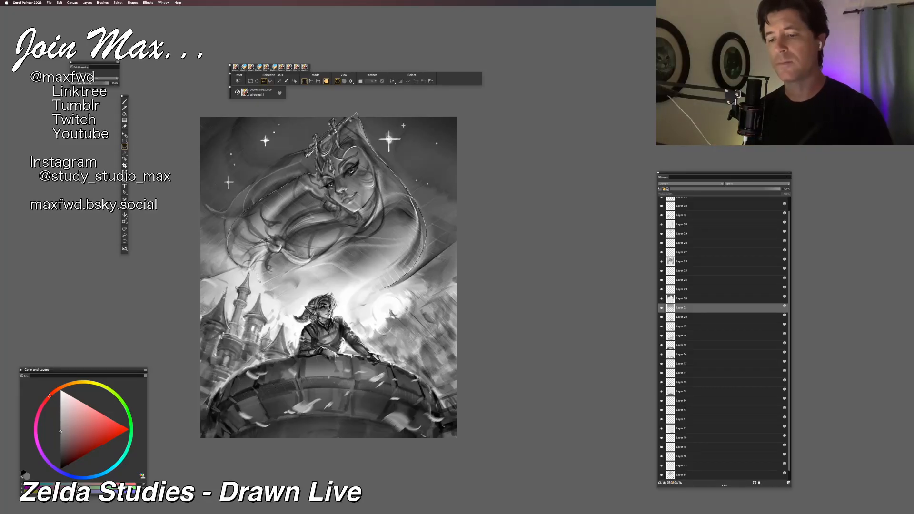
mouse_move(276, 300)
mouse_down()
mouse_move(308, 335)
mouse_move(348, 334)
mouse_move(377, 295)
mouse_up()
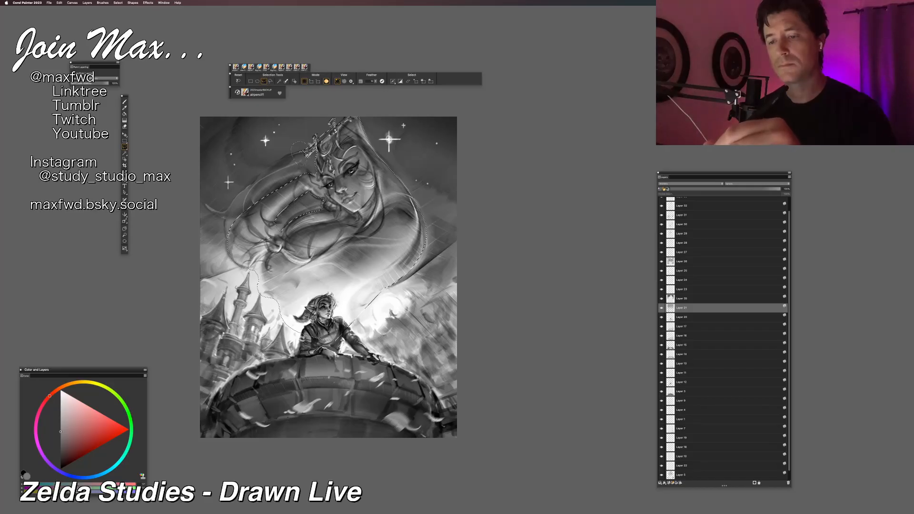
key(b)
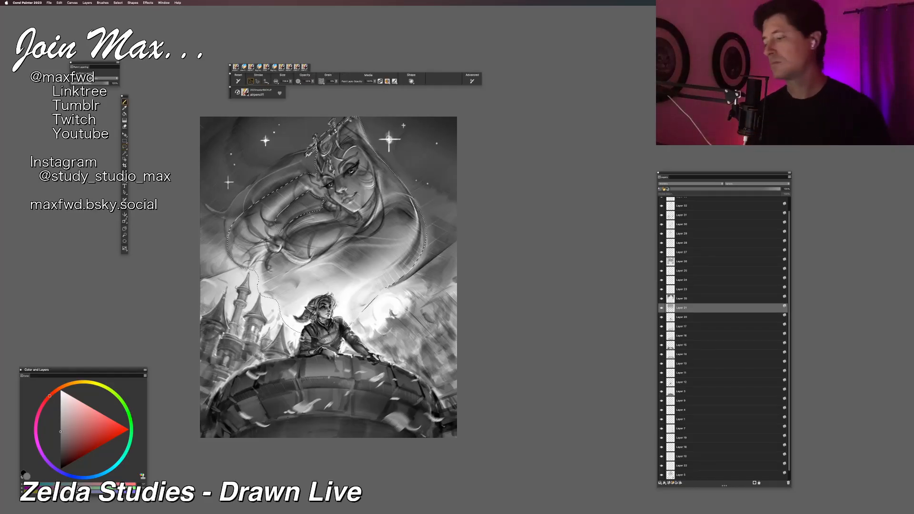
click(665, 483)
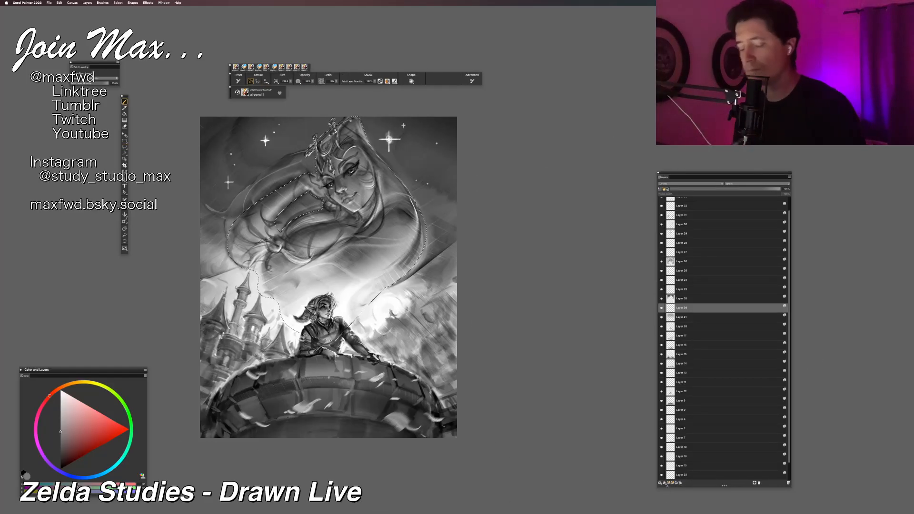
Step: Brighten the selected Zelda figure with broad soft white strokes, clear the selection, and lower the new layer's opacity
click(61, 390)
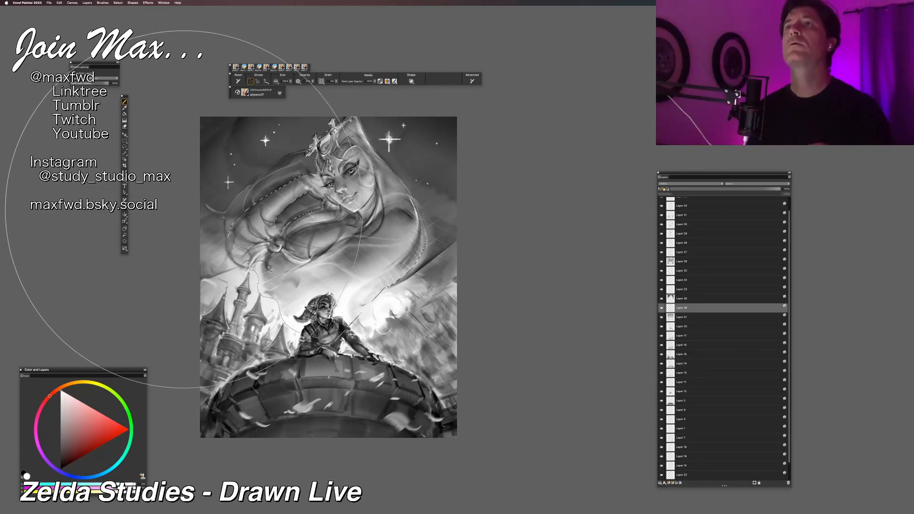
key(l)
click(481, 261)
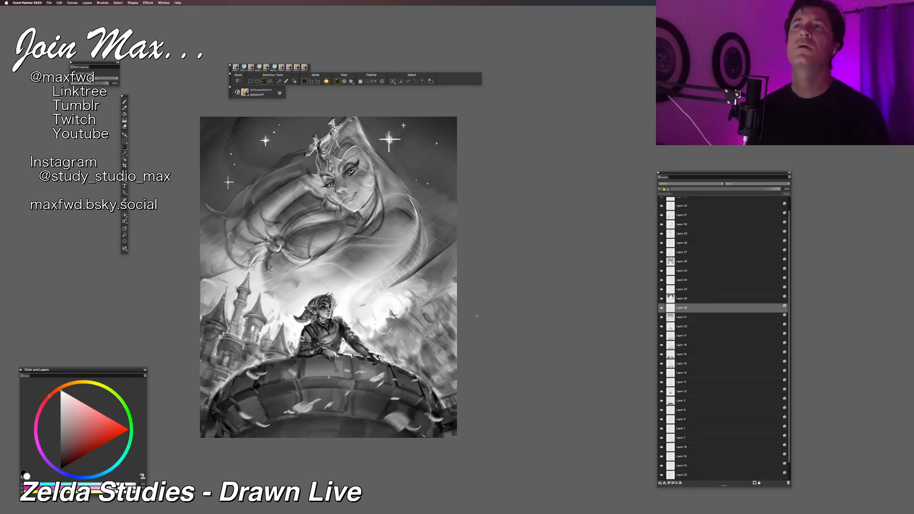
click(743, 189)
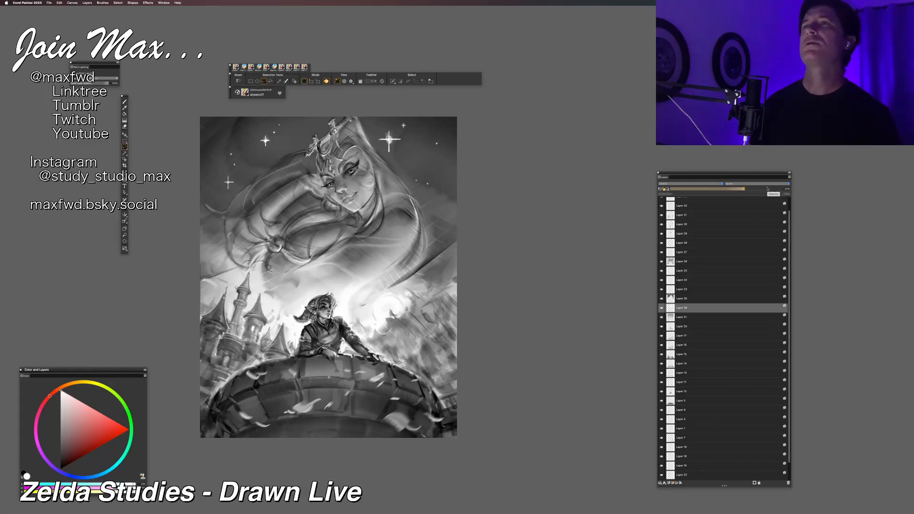
Step: Return to the brush and save the illustration
key(b)
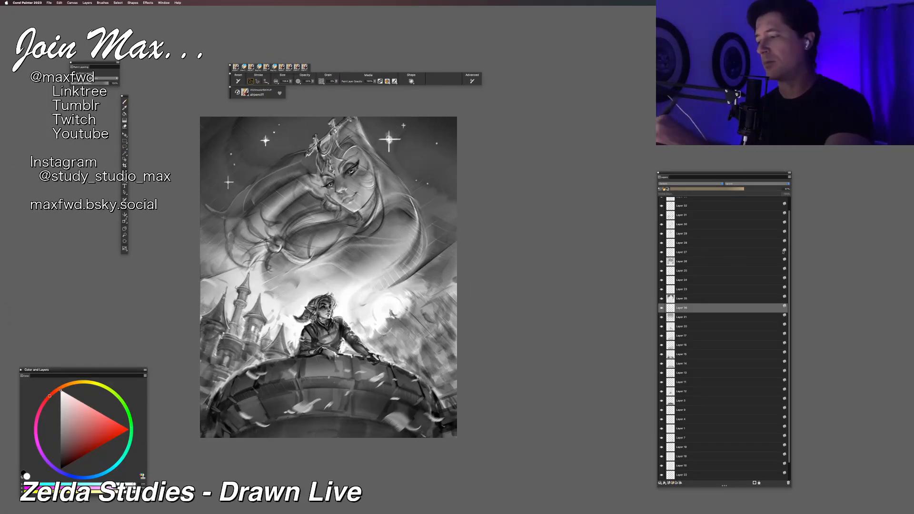
drag(789, 229, 787, 193)
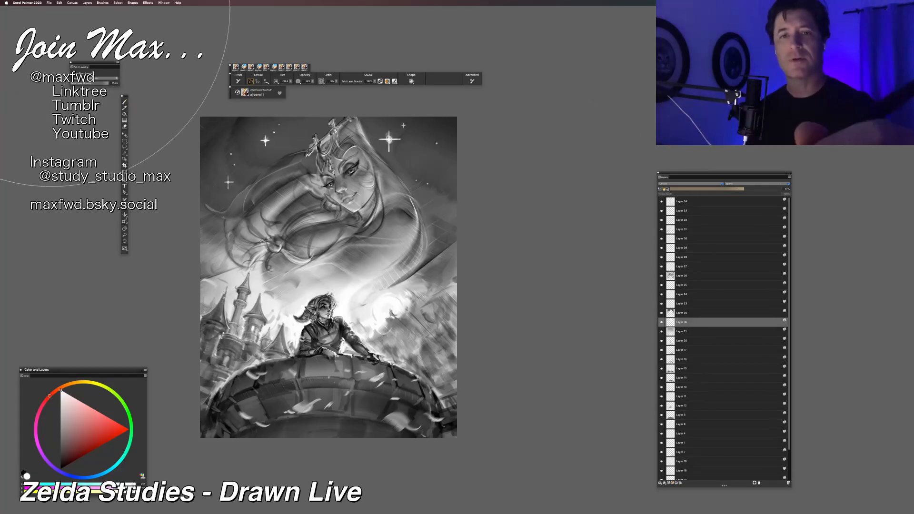
click(49, 3)
click(62, 57)
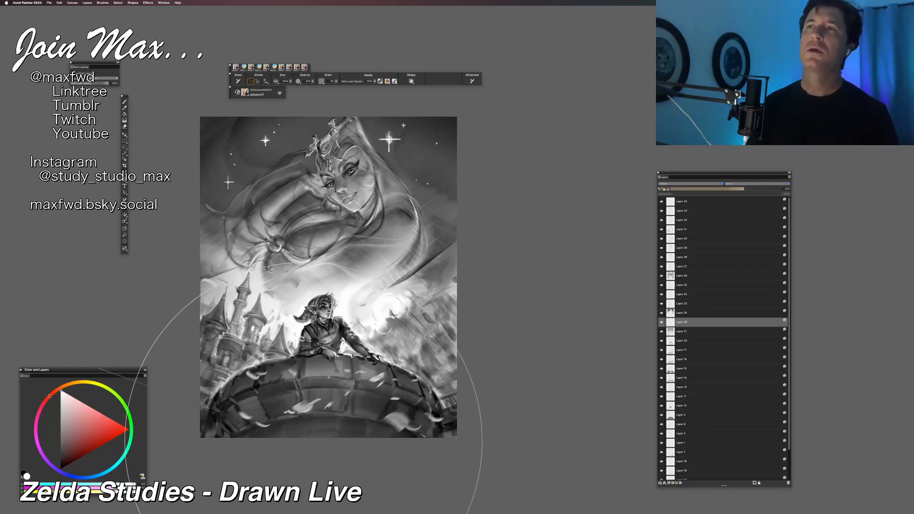
Step: Try Uber Epic 2 brush strokes over Link on the topmost layer, judge them at reduced size, and undo the last changes
click(685, 202)
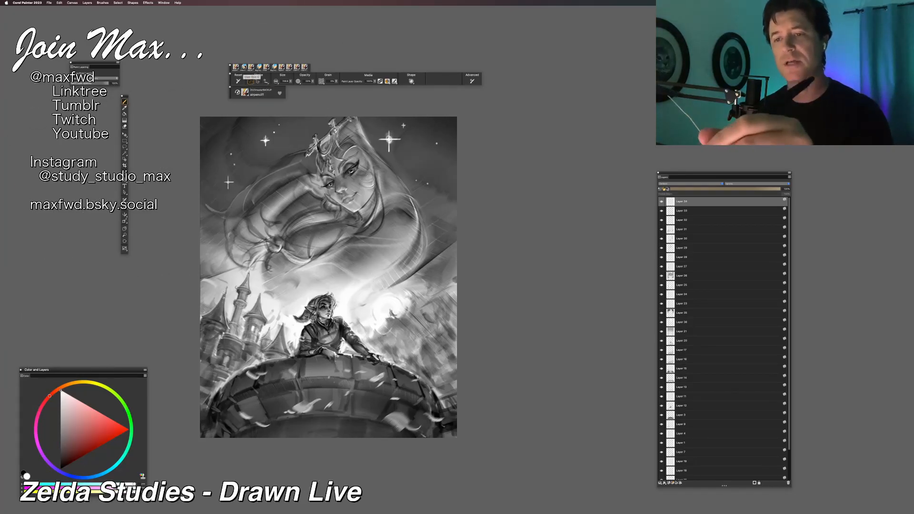
click(251, 67)
drag(348, 305, 366, 324)
click(62, 445)
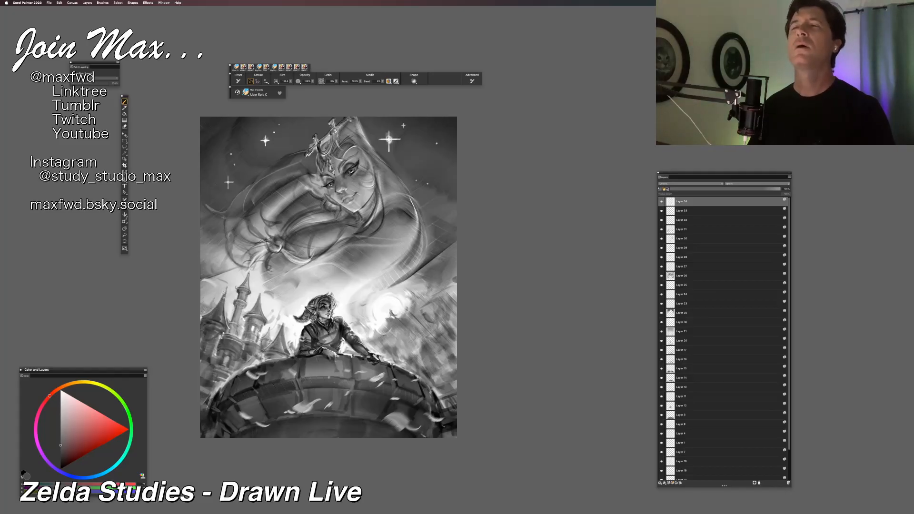
key(super+minus)
key(super+minus)
key(super+equal)
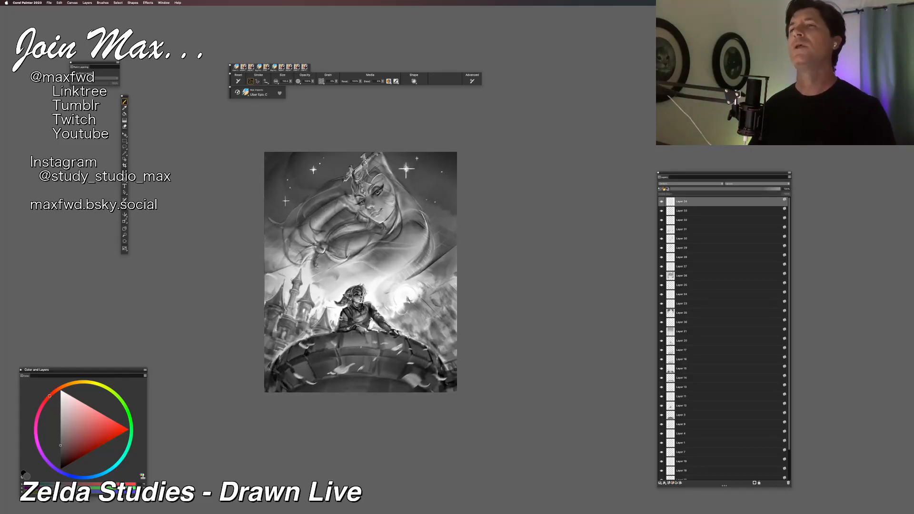
key(super+equal)
key(super+z)
key(super+z)
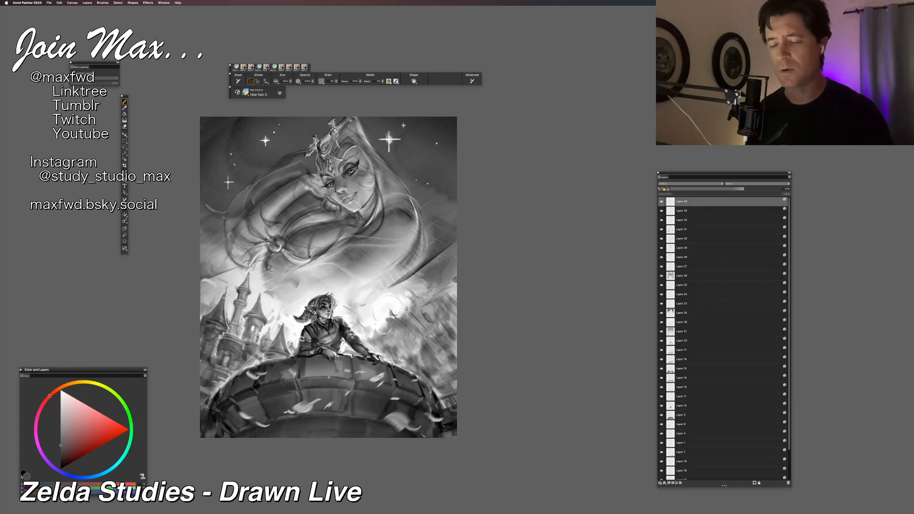
key(super+z)
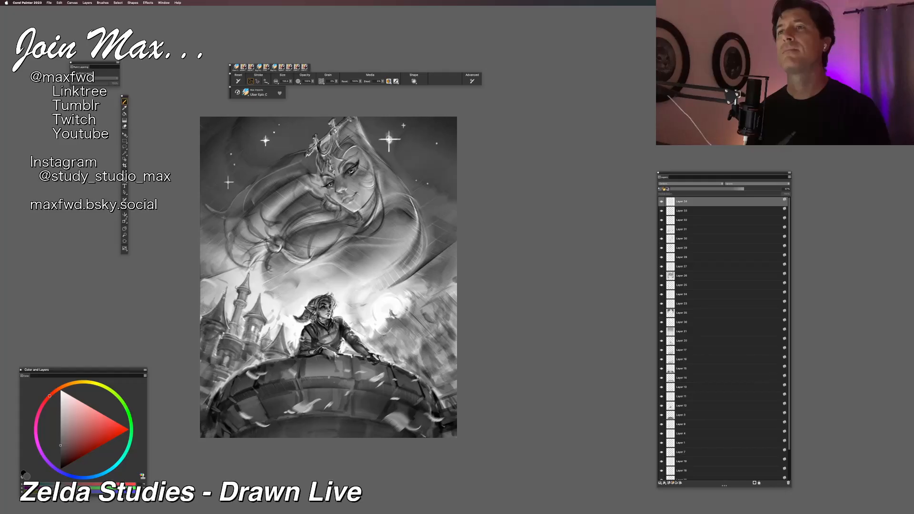
key(super+z)
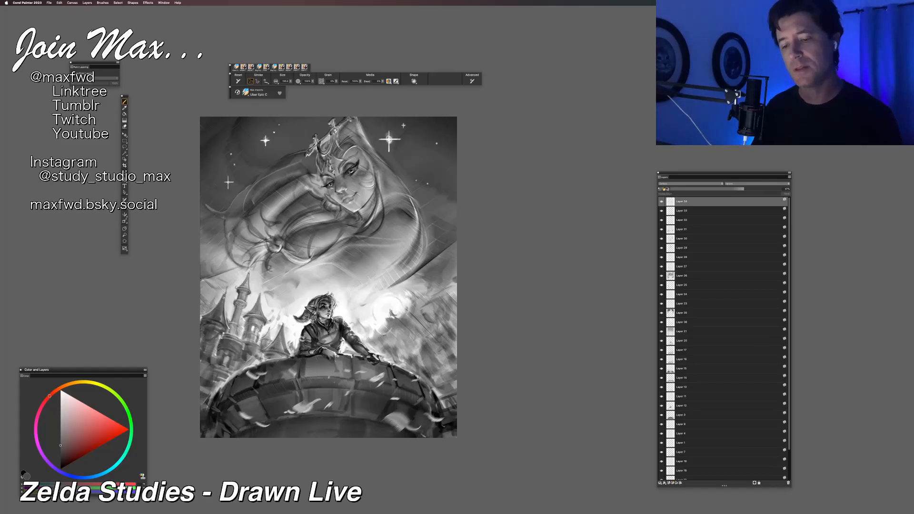
Step: Touch up the castle towers and the bright sky around them with small strokes in sampled dark and light greys
alt+click(265, 313)
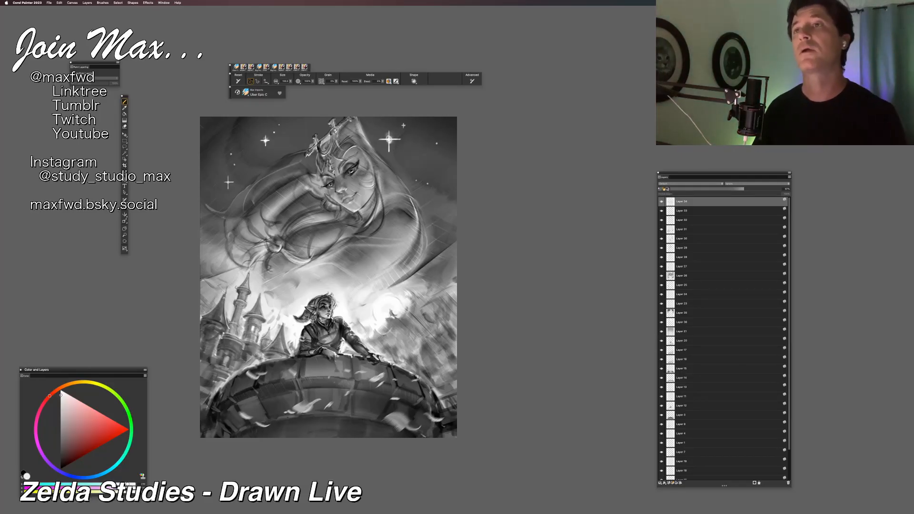
alt+click(261, 318)
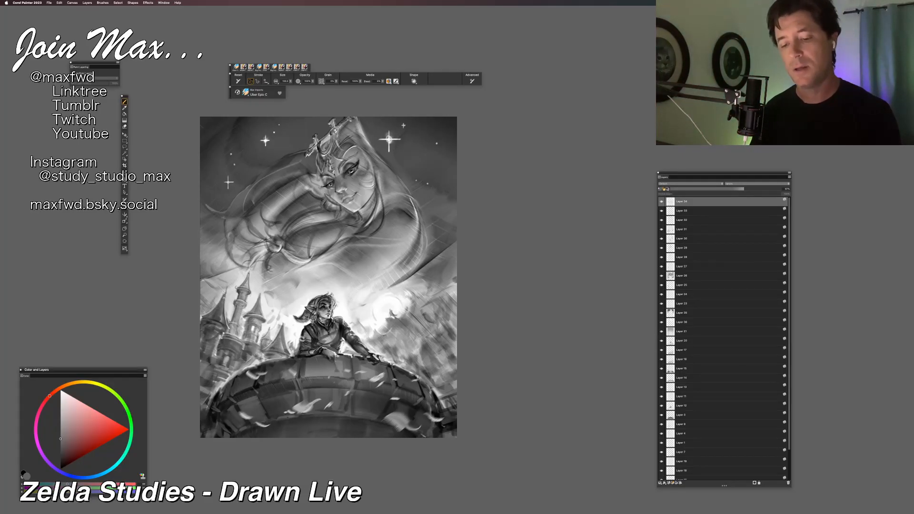
alt+click(257, 322)
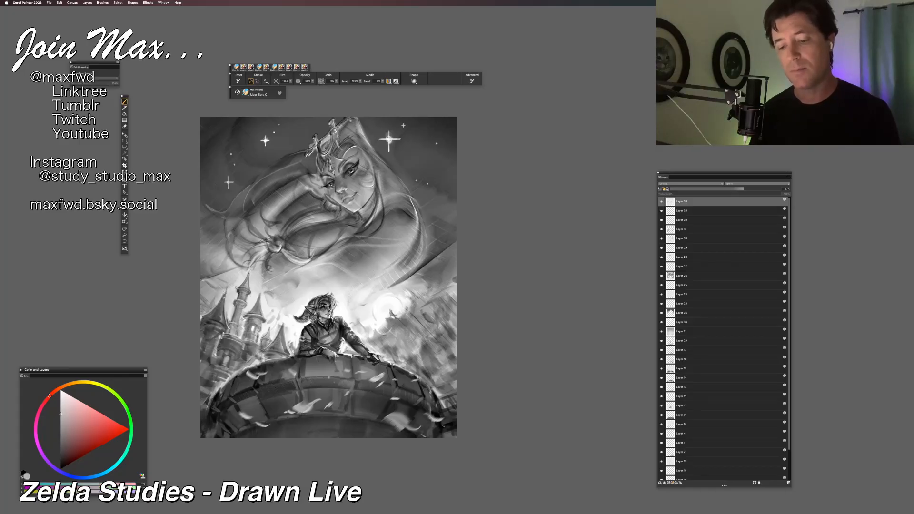
alt+click(257, 314)
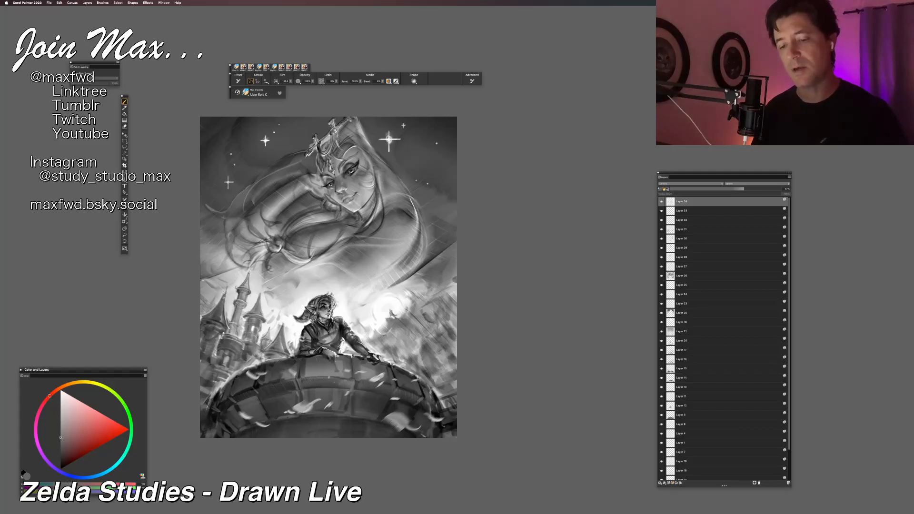
alt+click(263, 303)
mouse_move(270, 281)
mouse_down()
mouse_move(262, 290)
mouse_move(267, 281)
mouse_move(295, 283)
mouse_move(262, 282)
mouse_move(268, 272)
mouse_up()
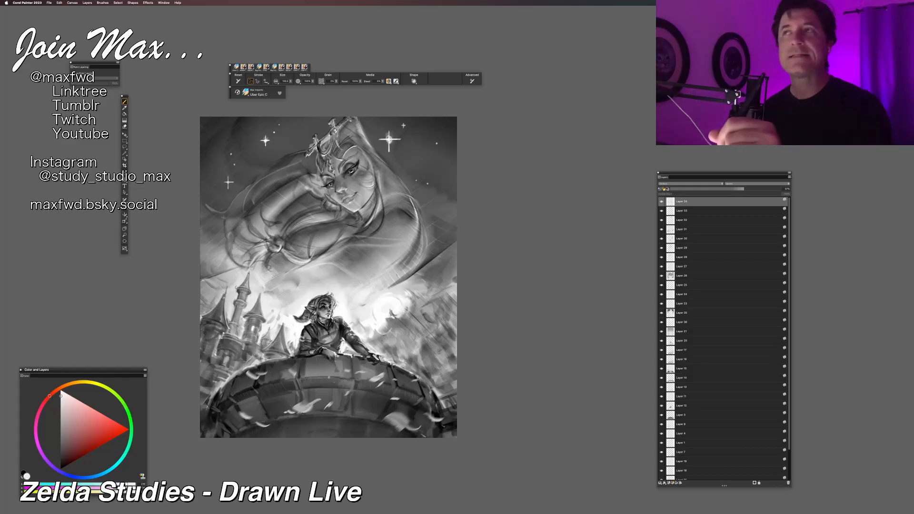
Step: Sample a grey near the distant silhouette against the moon and add small strokes along the hillside treetops
key(super+equal)
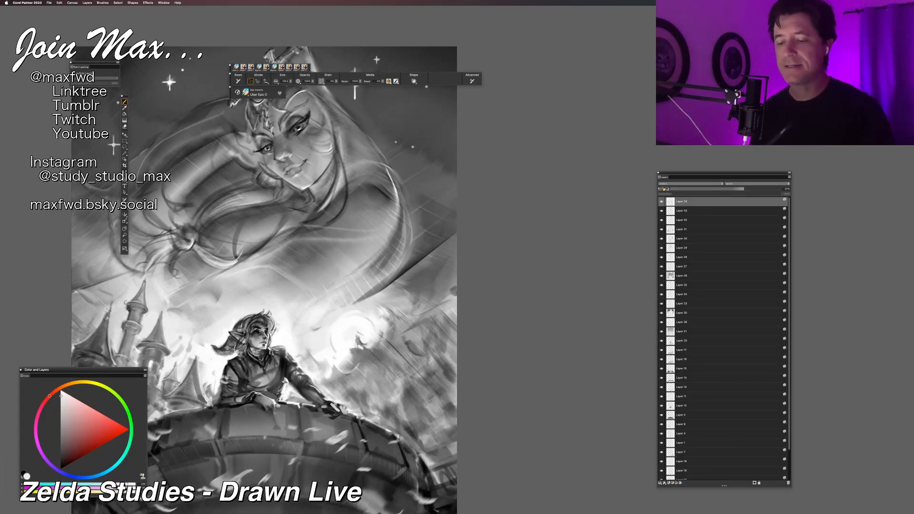
key(super+equal)
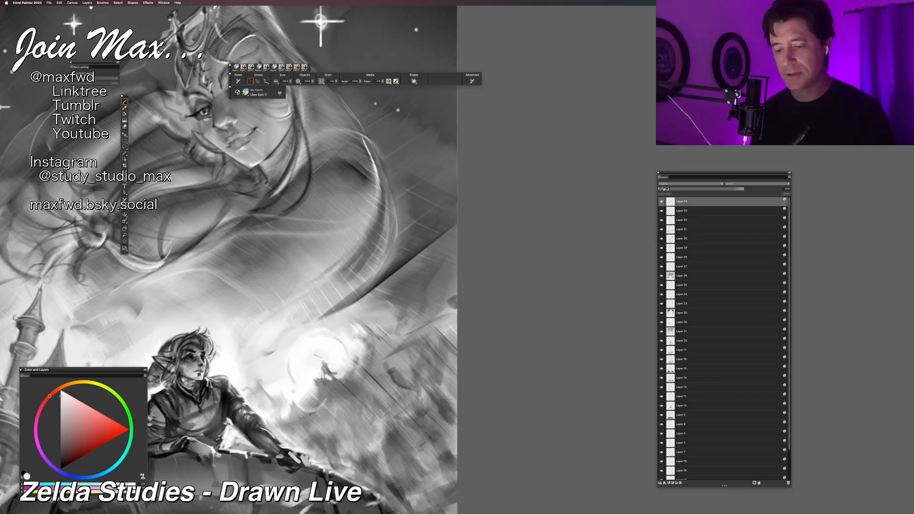
alt+click(325, 365)
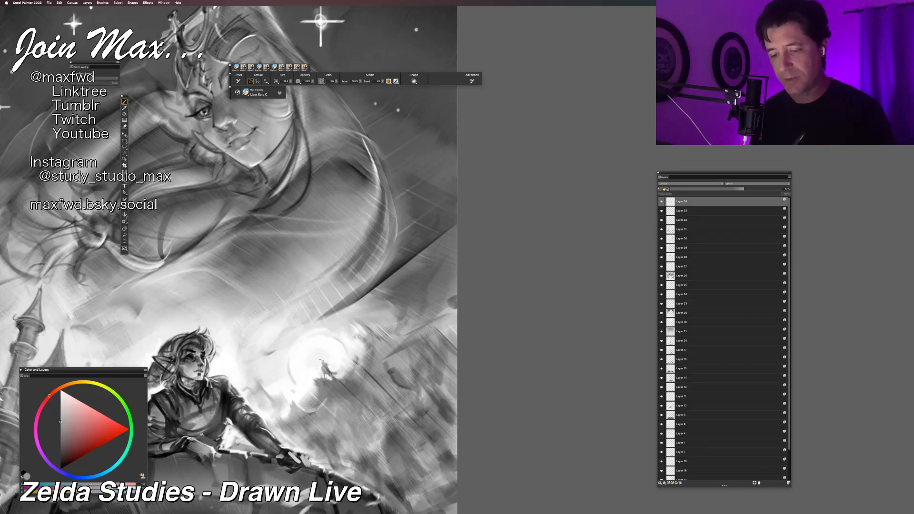
key(super+minus)
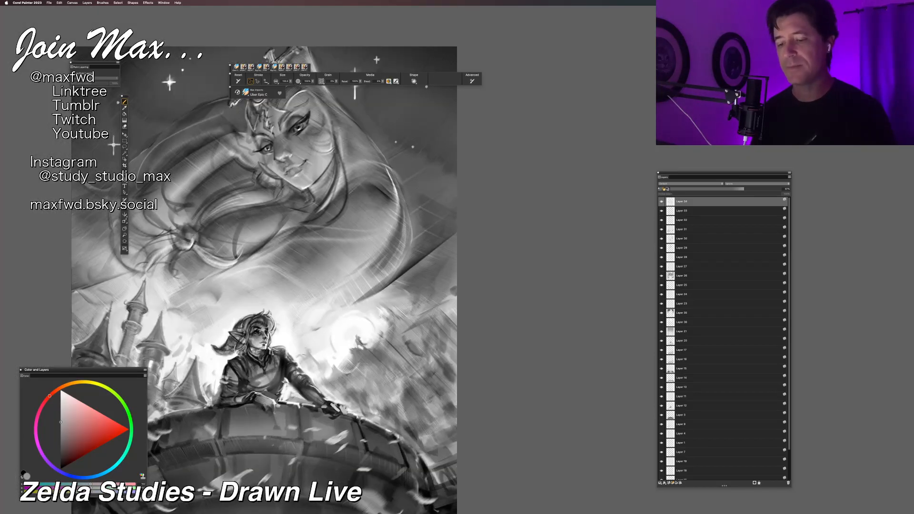
drag(260, 334, 291, 315)
key(super+equal)
key(super+minus)
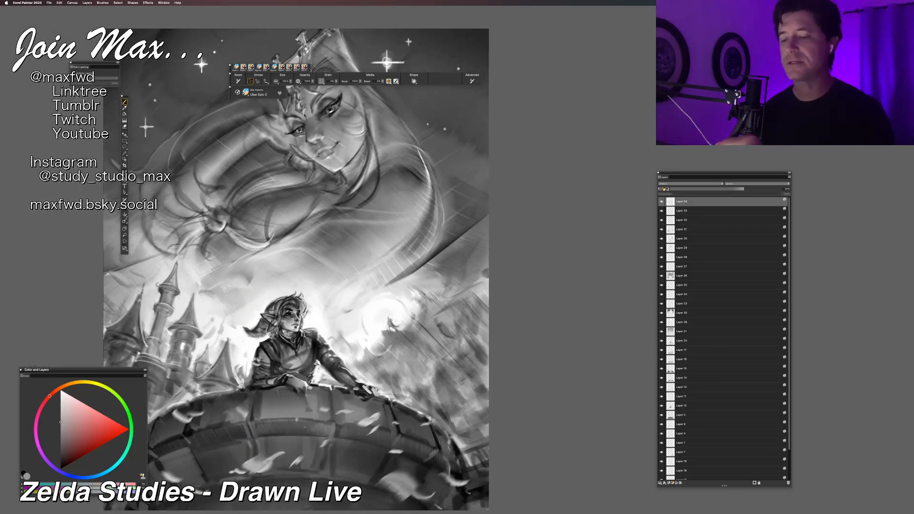
alt+click(426, 290)
mouse_move(429, 291)
mouse_down()
mouse_move(421, 298)
mouse_move(429, 292)
mouse_up()
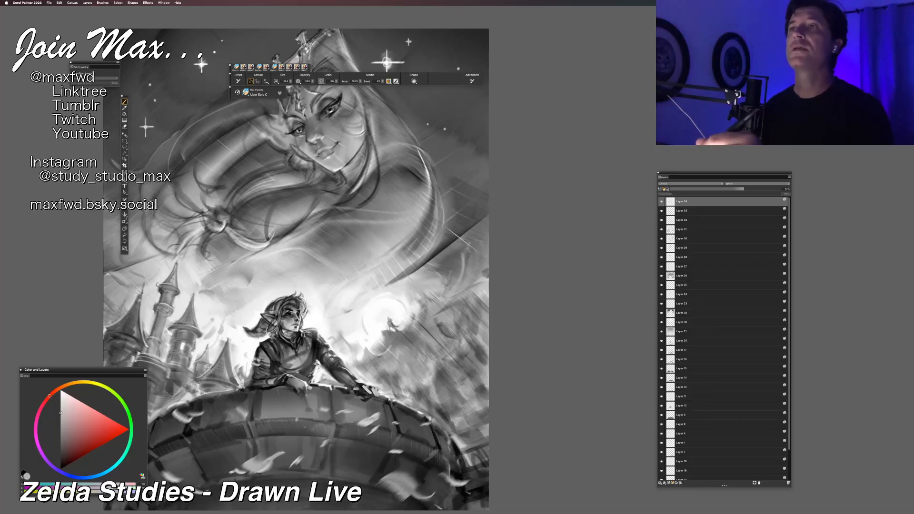
Step: Try white strokes above the hillside treetops beside the moon and undo them
key(super+minus)
scroll(459, 239, up, 2)
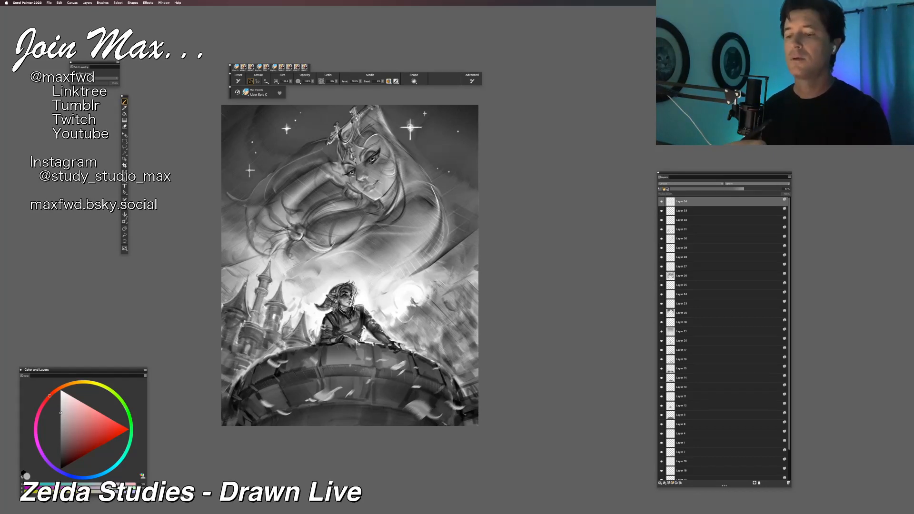
click(61, 390)
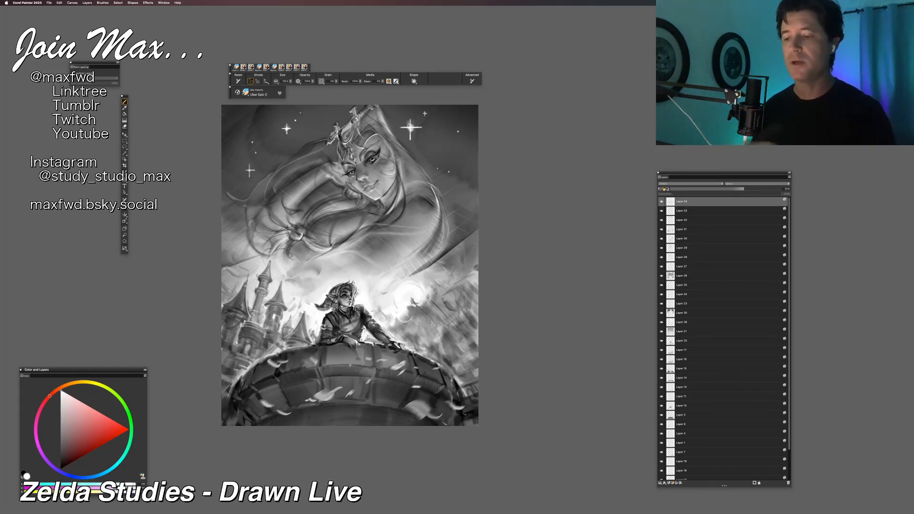
mouse_move(435, 289)
mouse_down()
mouse_move(437, 271)
mouse_move(452, 283)
mouse_move(444, 272)
mouse_move(443, 285)
mouse_up()
key(super+z)
key(super+z)
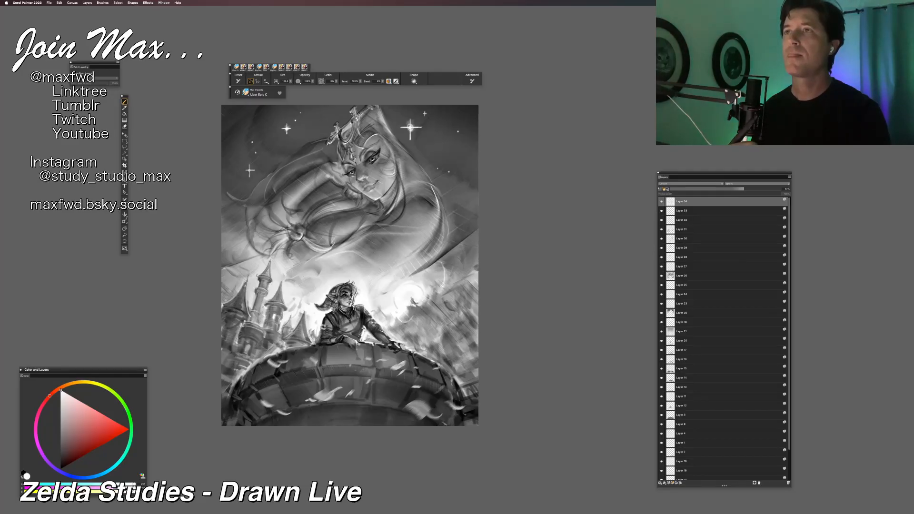
key(super+z)
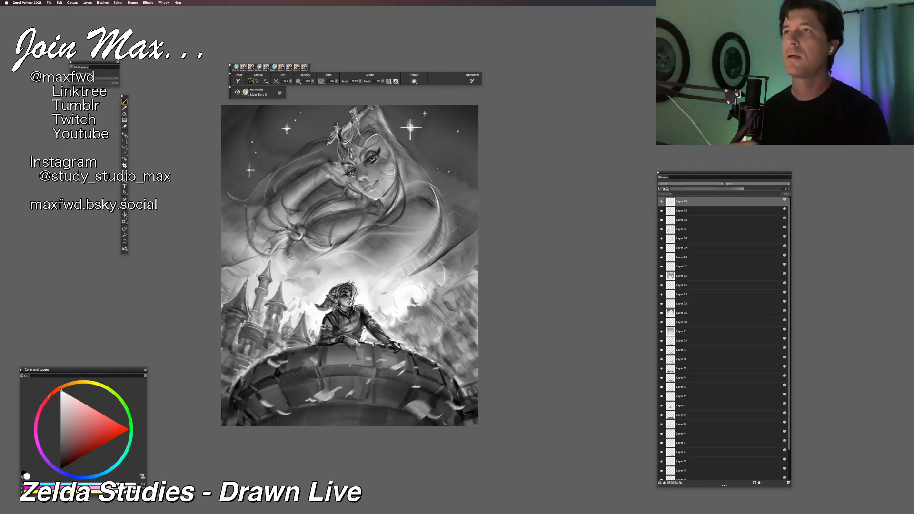
mouse_move(434, 310)
mouse_down()
mouse_move(454, 288)
mouse_move(464, 254)
mouse_up()
key(super+z)
Step: Paint soft white strokes along the hillside treetops beside the moon and check the whole picture at a smaller size
drag(437, 318, 442, 293)
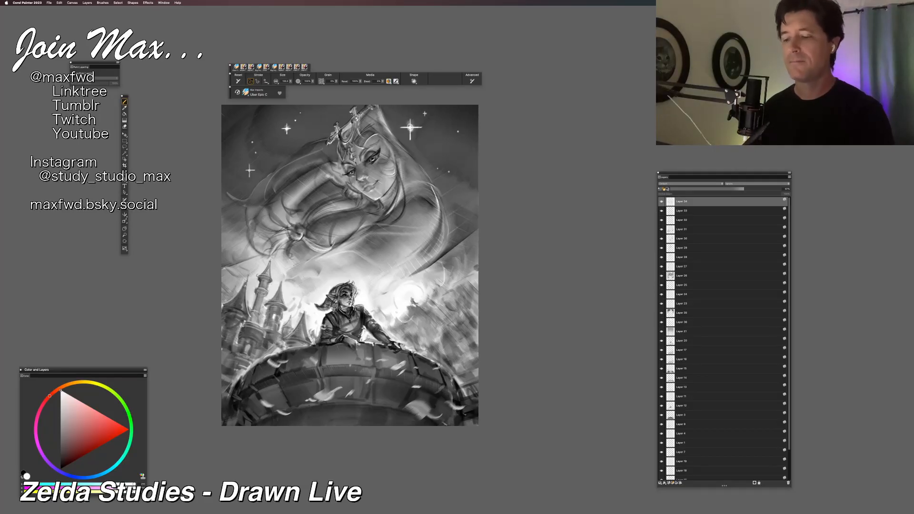
mouse_move(414, 284)
mouse_down()
mouse_move(425, 306)
mouse_move(450, 306)
mouse_move(441, 291)
mouse_up()
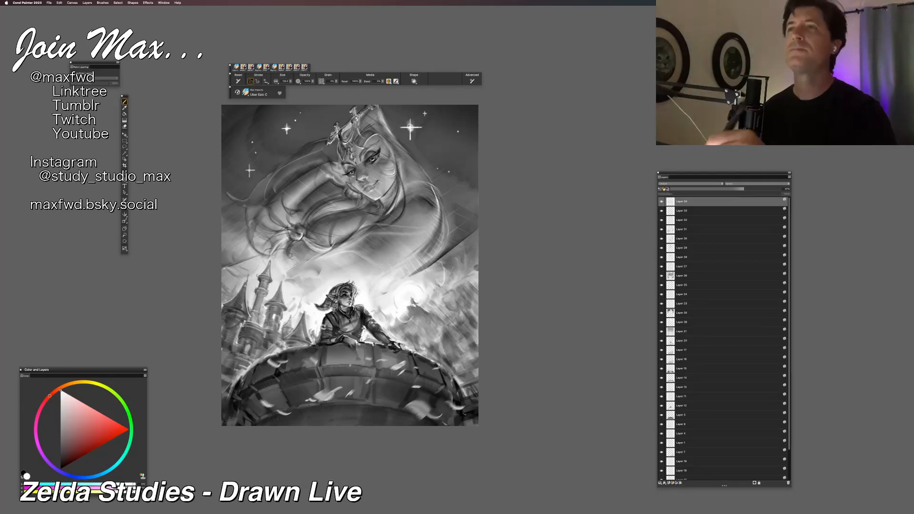
scroll(429, 271, up, 2)
key(super+0)
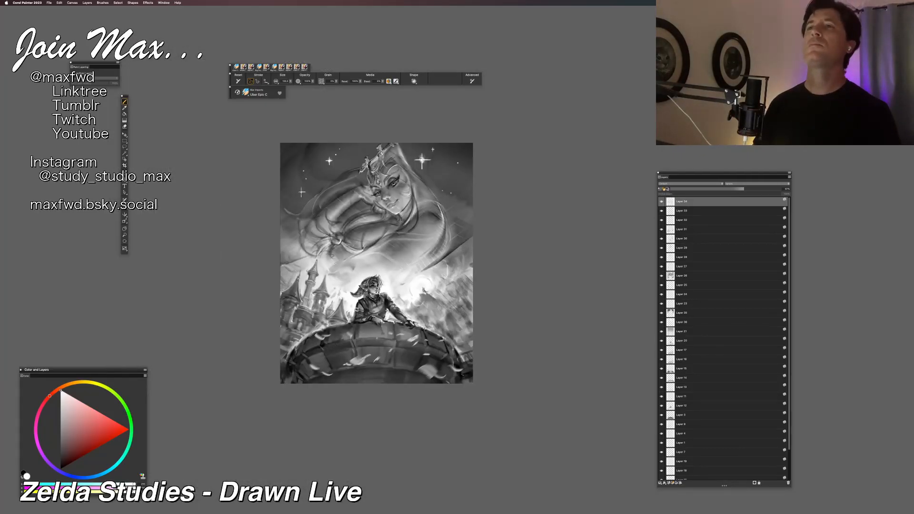
Step: Paint soft white strokes across the castle towers, undoing one misplaced stroke, and check the picture at several sizes
key(super+plus)
drag(307, 416, 346, 401)
drag(317, 270, 309, 327)
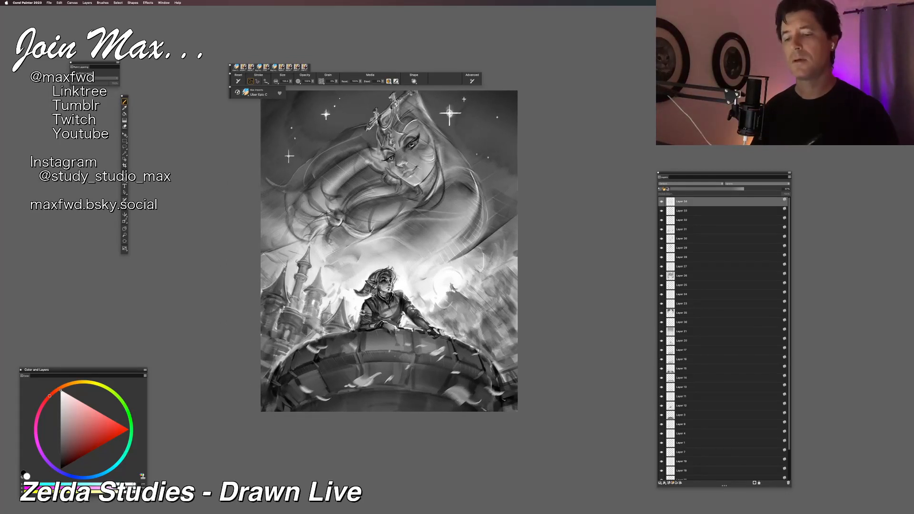
drag(307, 250, 290, 309)
key(super+z)
mouse_move(309, 250)
mouse_down()
mouse_move(289, 307)
mouse_move(272, 304)
mouse_move(272, 321)
mouse_up()
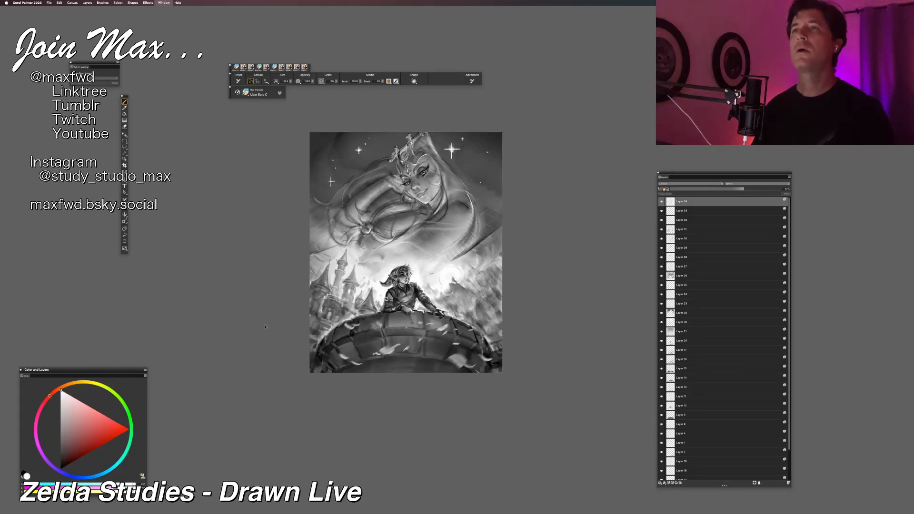
key(super+minus)
key(super+plus)
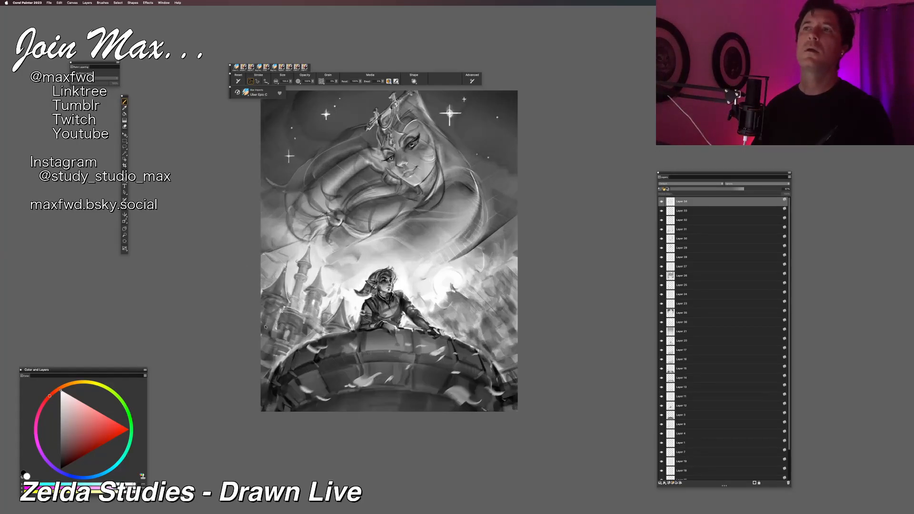
key(super+plus)
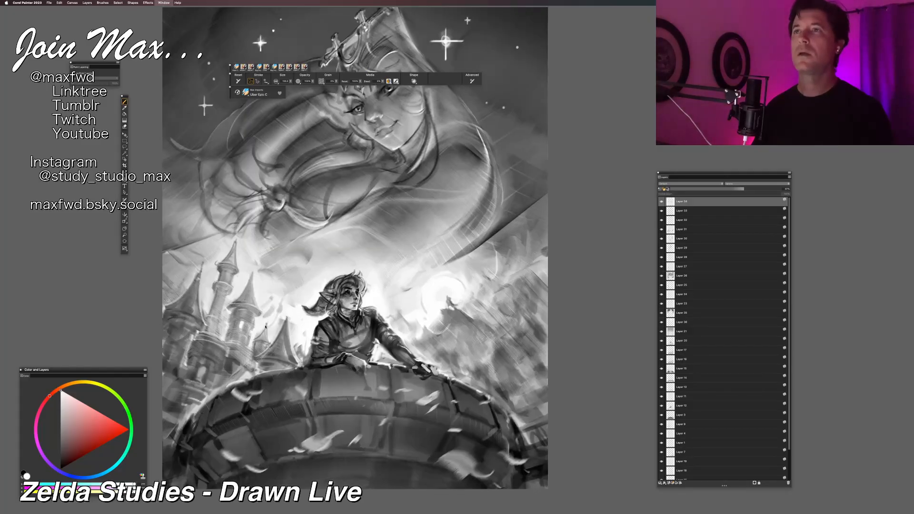
key(super+minus)
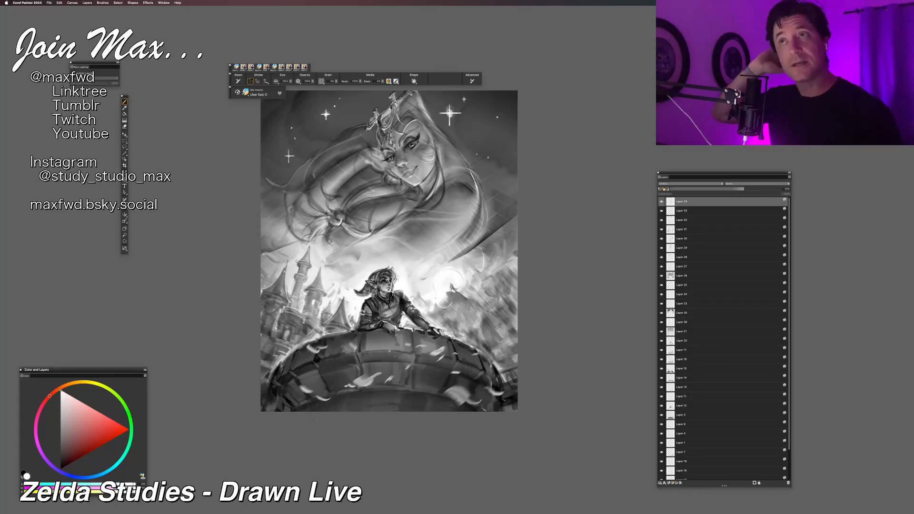
drag(301, 299, 273, 350)
key(super+equal)
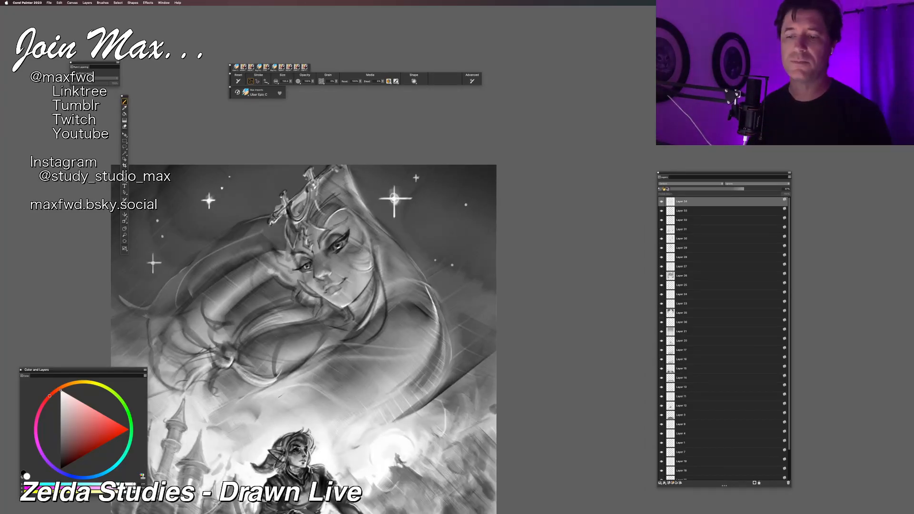
Step: Pick black, add a new layer on top of the stack and paint soft dark strokes around Zelda
click(60, 470)
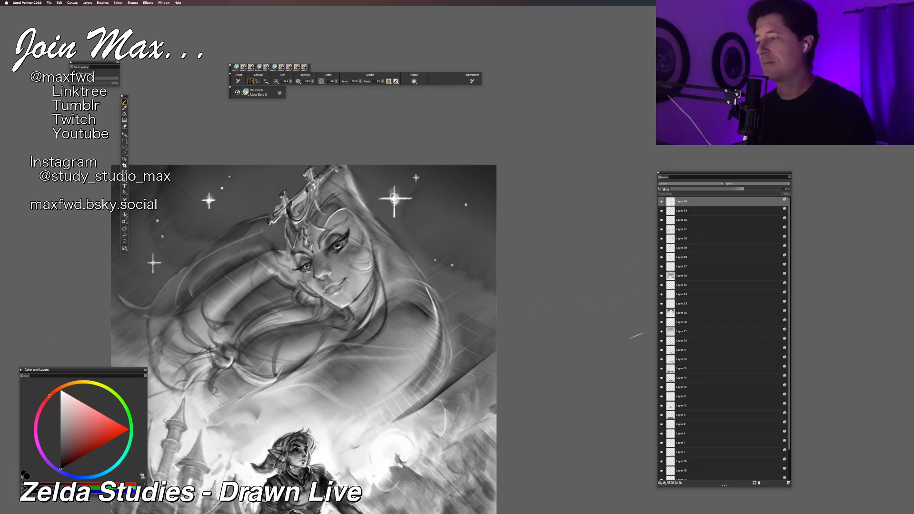
key(super+minus)
key(super+minus)
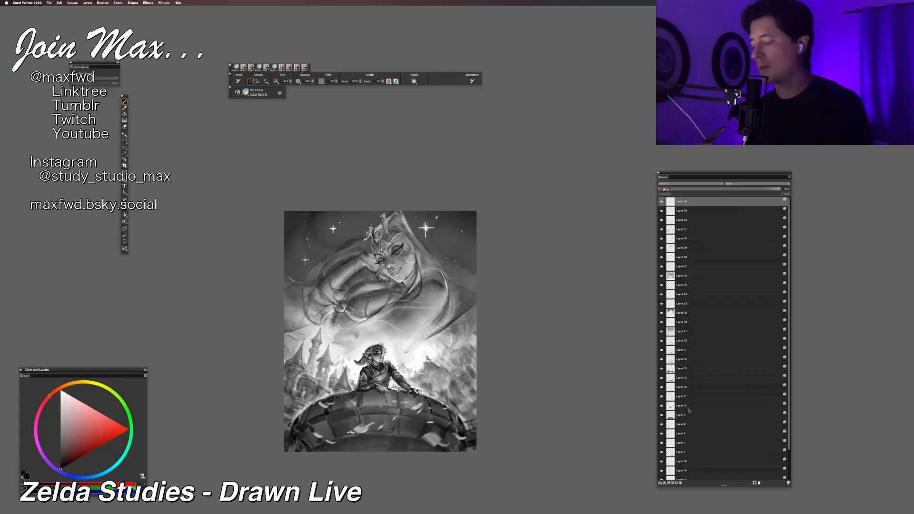
click(673, 483)
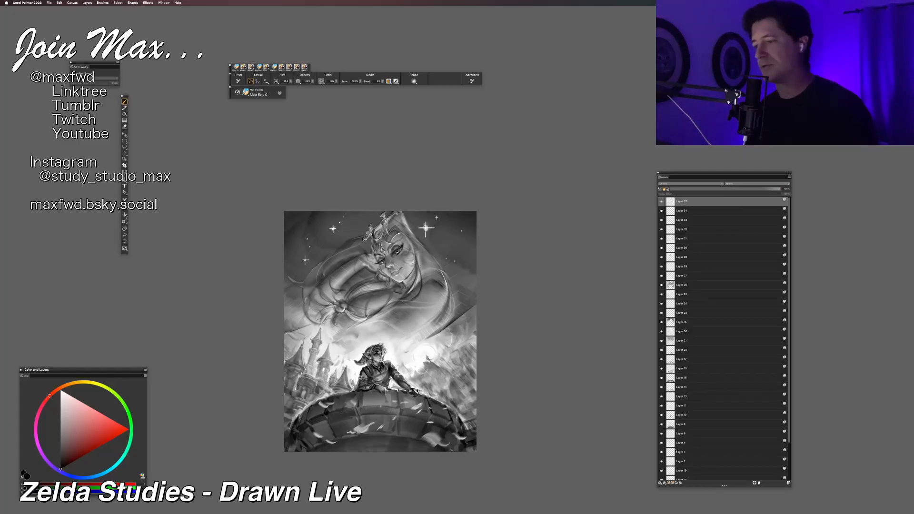
key(super+plus)
drag(381, 384, 364, 337)
key(super+plus)
drag(292, 193, 284, 270)
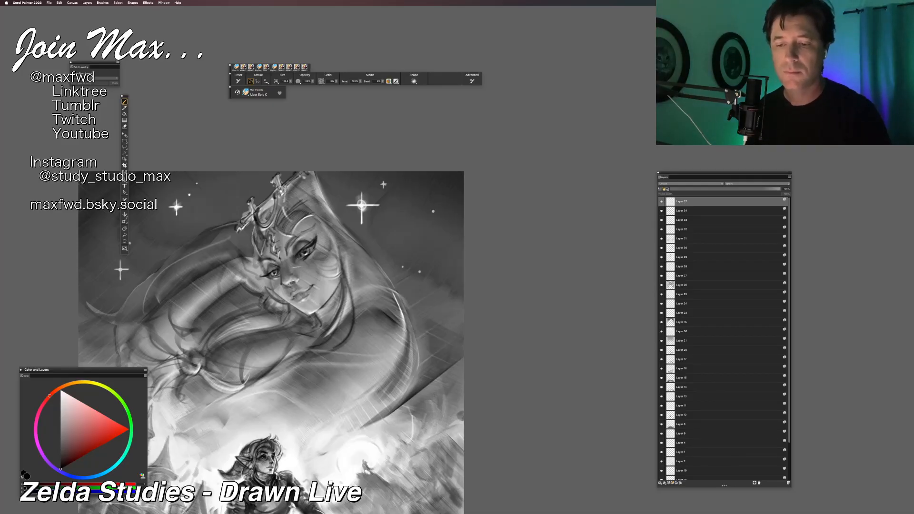
key(super+minus)
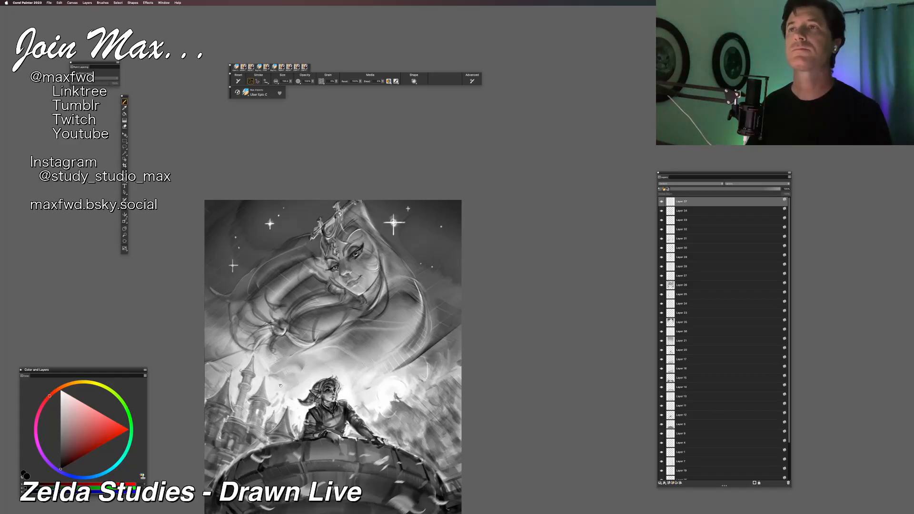
drag(286, 404, 328, 393)
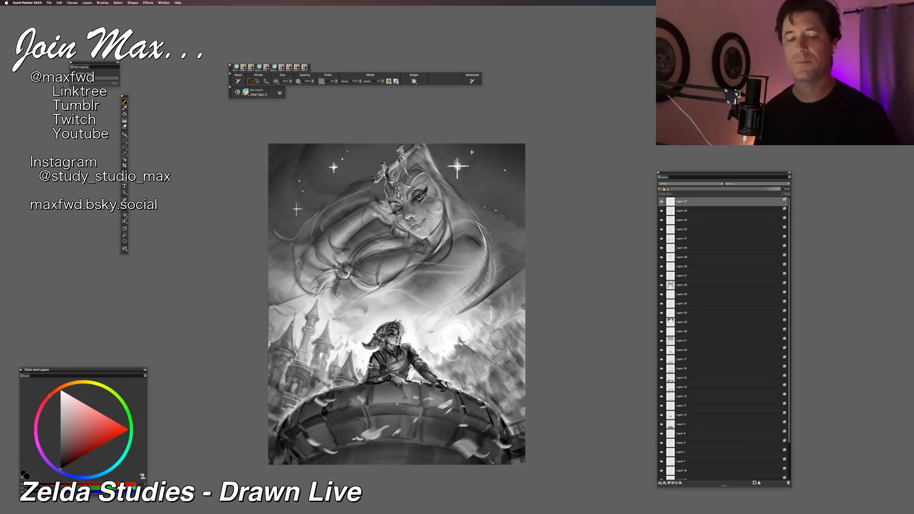
Step: Switch to white and brush soft haze over the castle's base beside the round stone wall
click(61, 391)
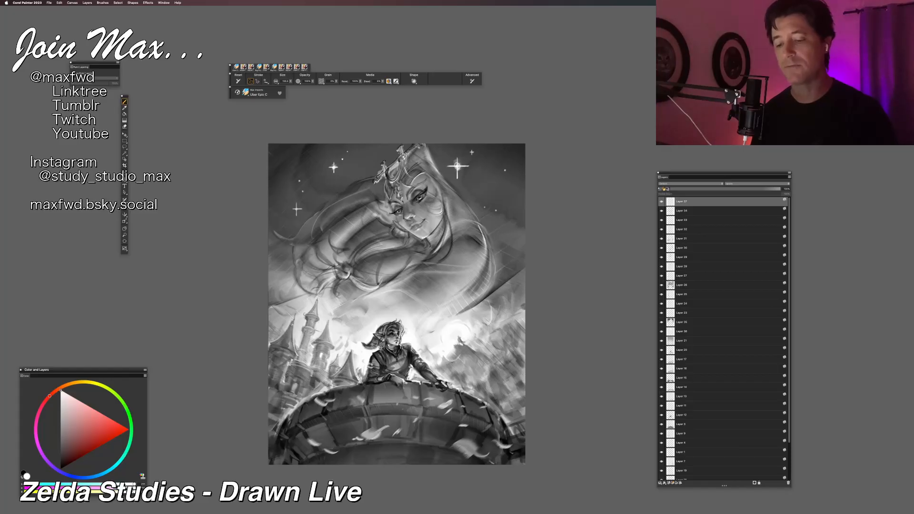
mouse_move(285, 363)
mouse_down()
mouse_move(281, 391)
mouse_move(303, 392)
mouse_up()
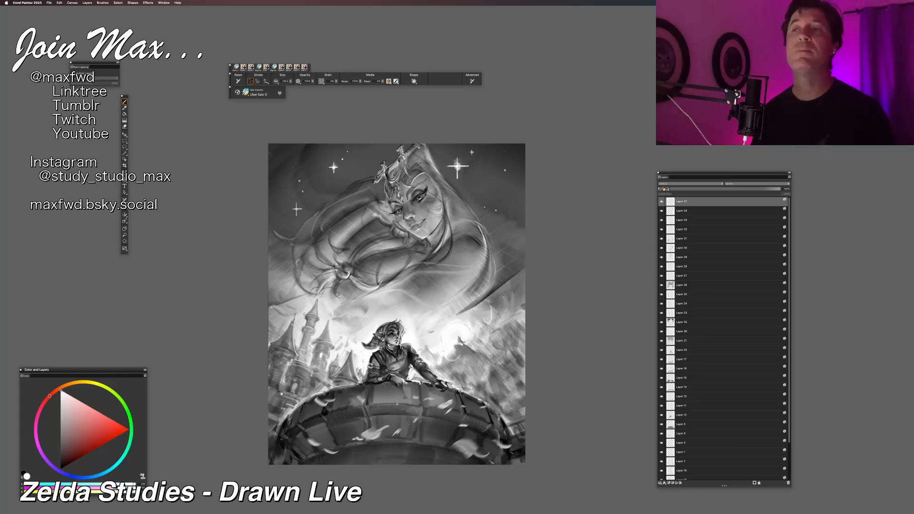
drag(294, 388, 297, 353)
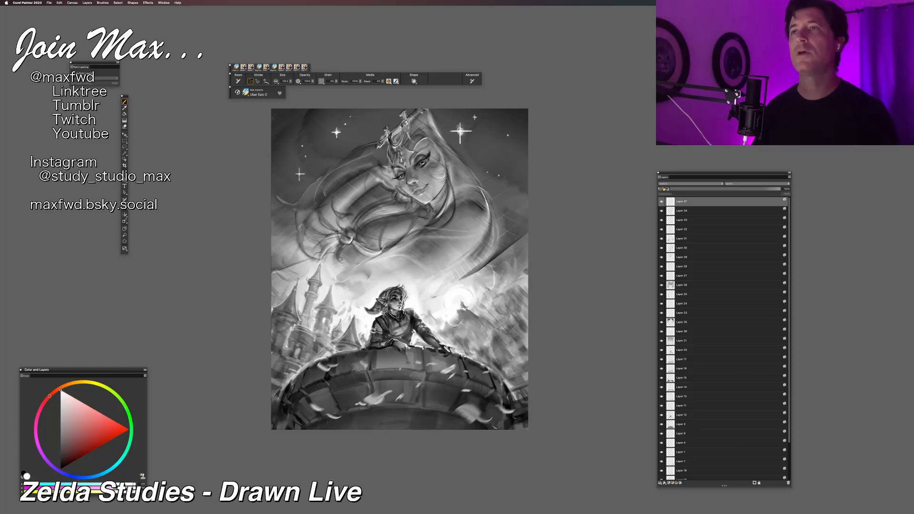
Step: Examine the overall values and composition of the whole picture at several sizes
key(super+equal)
key(super+minus)
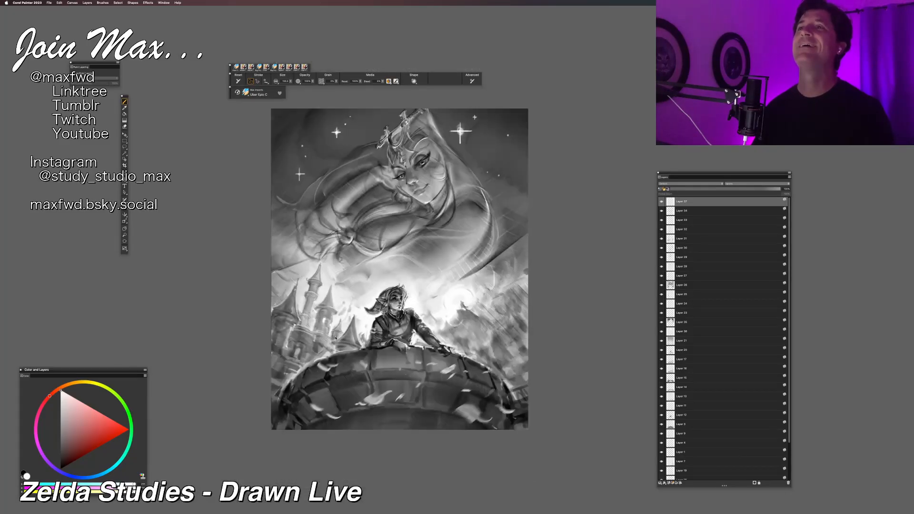
key(super+equal)
key(super+minus)
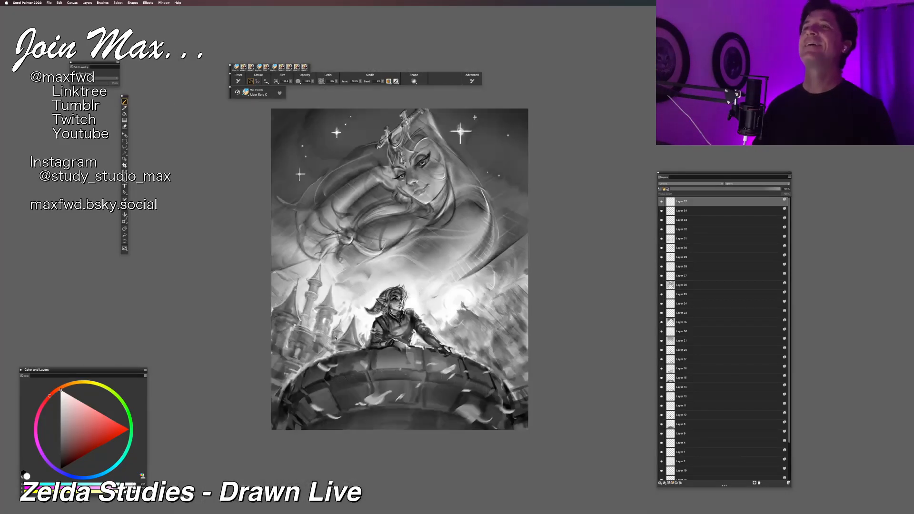
key(super+minus)
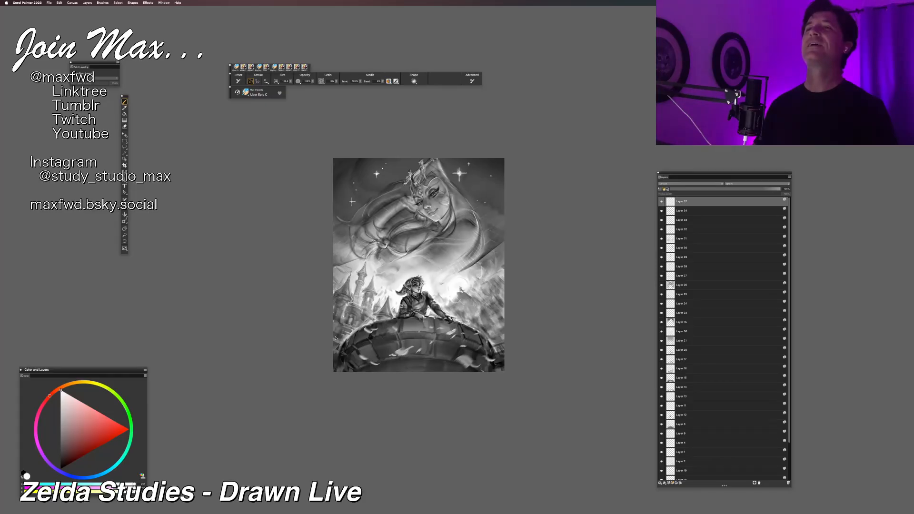
key(super+minus)
key(super+minus)
key(super+equal)
key(super+equal)
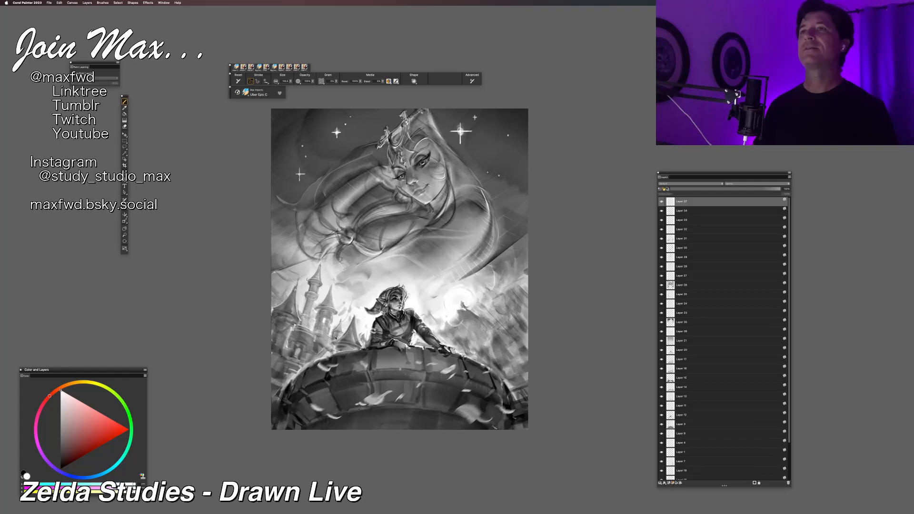
key(super+equal)
key(super+minus)
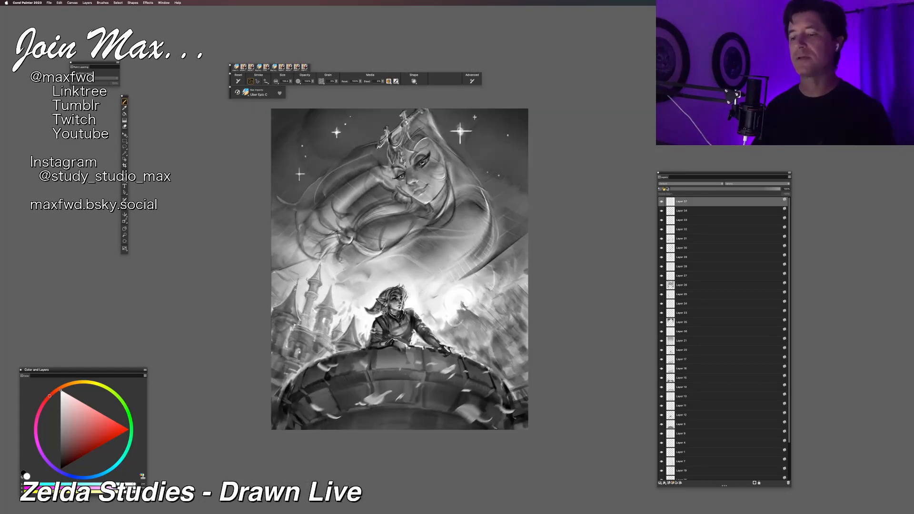
drag(295, 351, 292, 357)
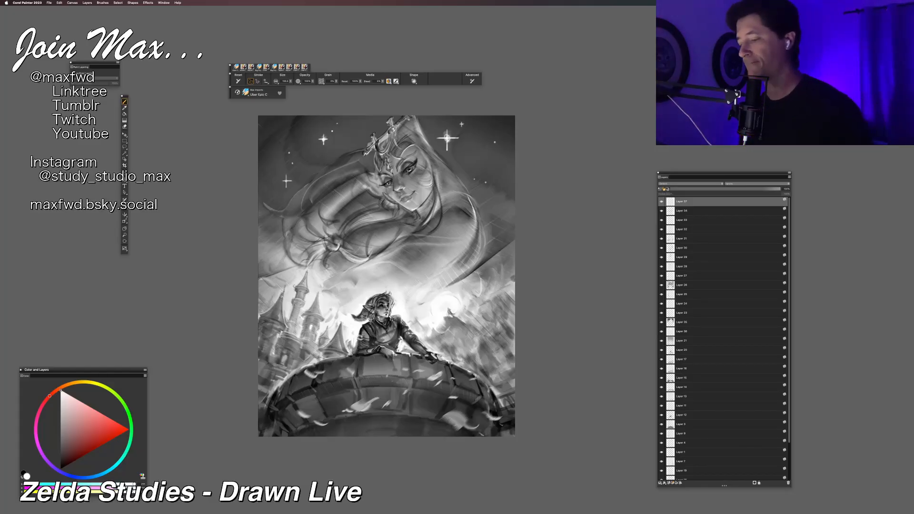
Step: Add another new layer on top of the stack and pick a near-black grey as the painting colour
scroll(730, 295, down, 3)
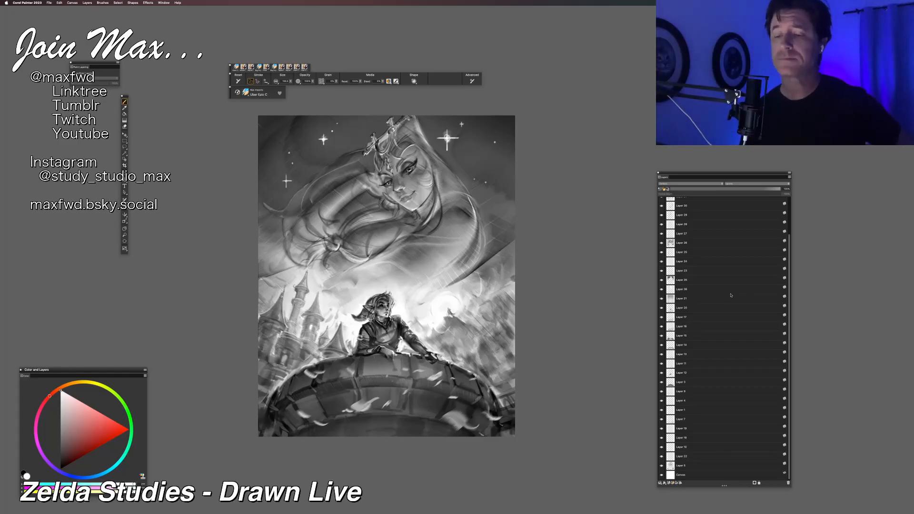
scroll(789, 222, up, 1)
key(super+shift+n)
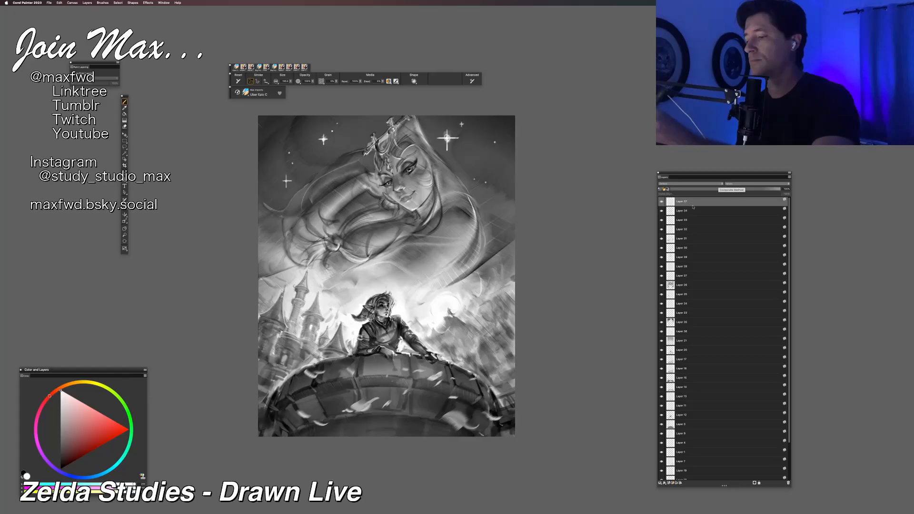
click(670, 483)
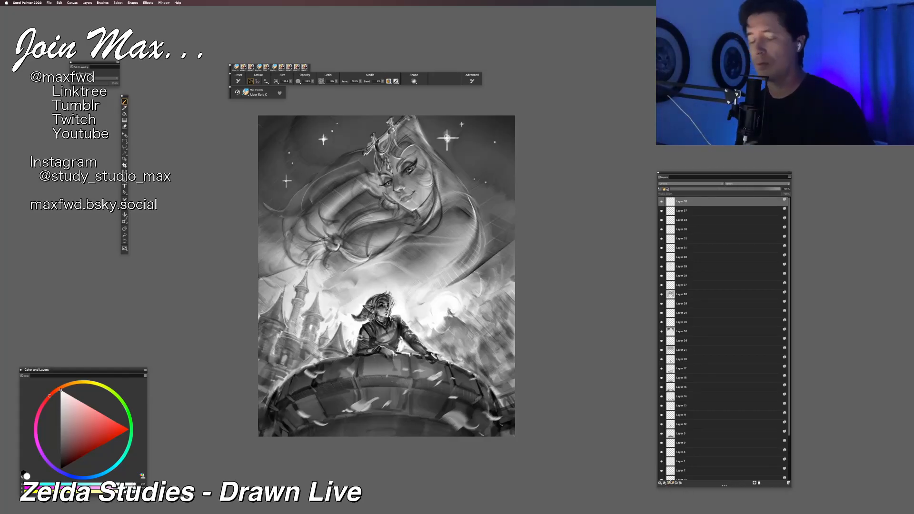
click(60, 456)
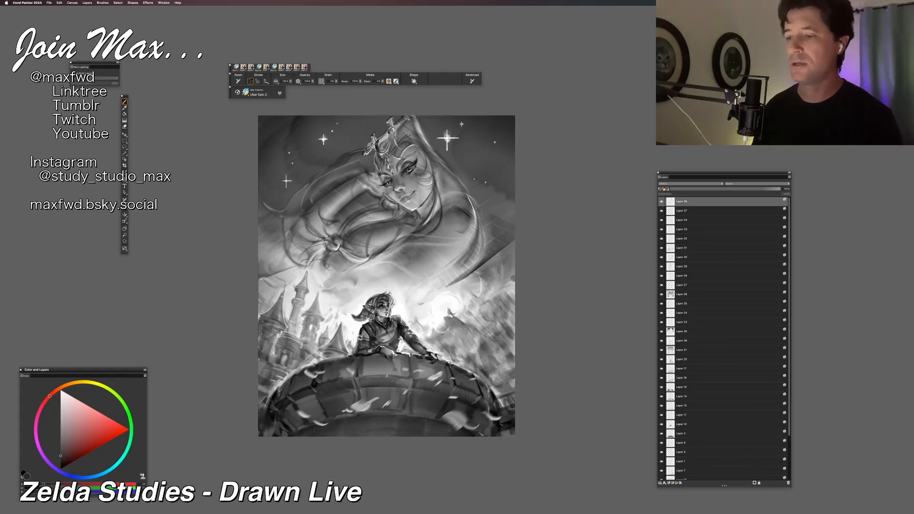
Step: Switch to Chrome and move and enlarge the window with the "loz hilda" image results over the painting
mouse_move(312, 509)
click(274, 505)
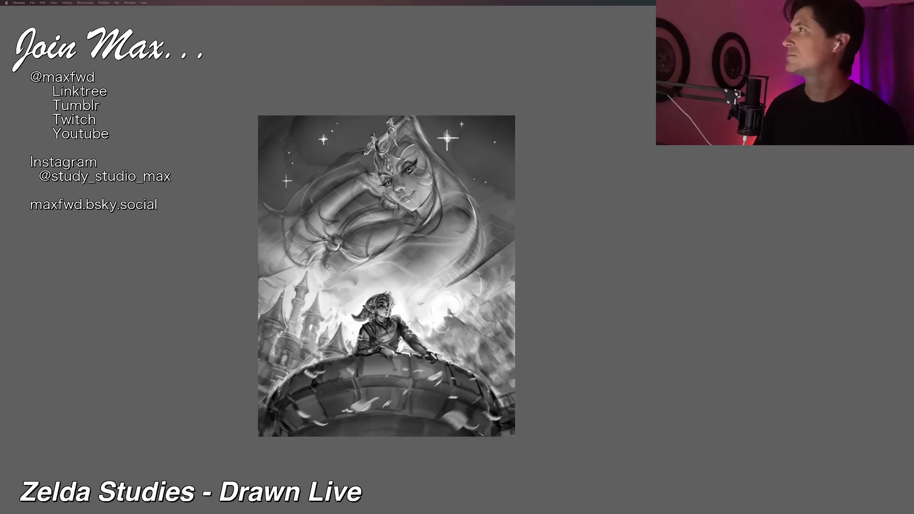
drag(553, 1, 360, 93)
drag(518, 337, 669, 462)
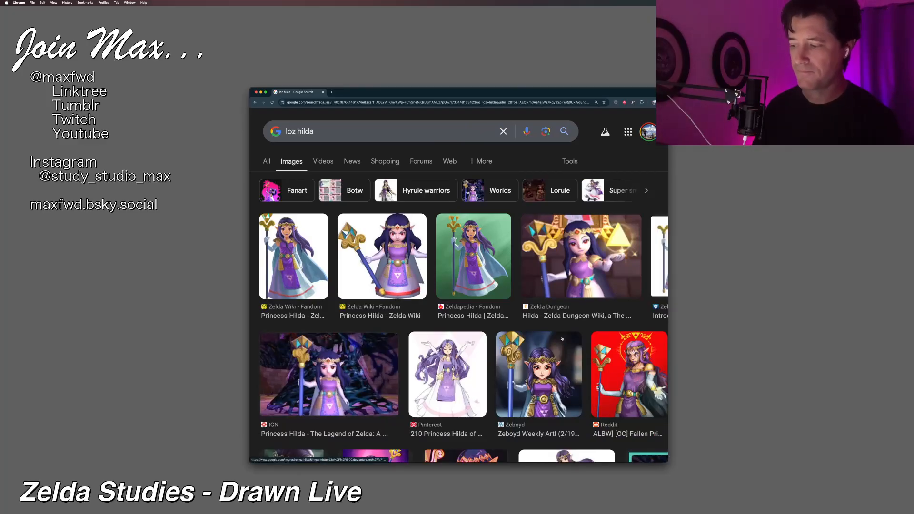
Step: Look through the "loz hilda" image results for references of Princess Hilda's costume and crown
scroll(562, 339, down, 5)
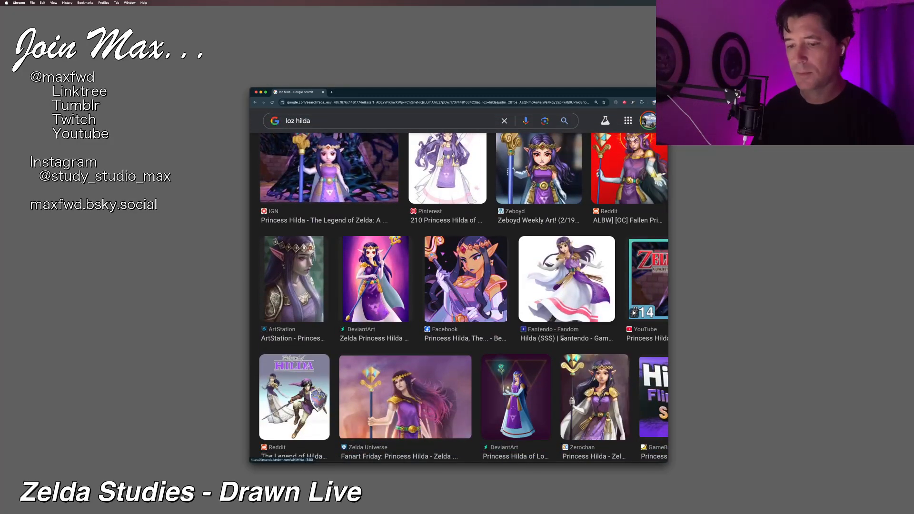
scroll(562, 339, down, 2)
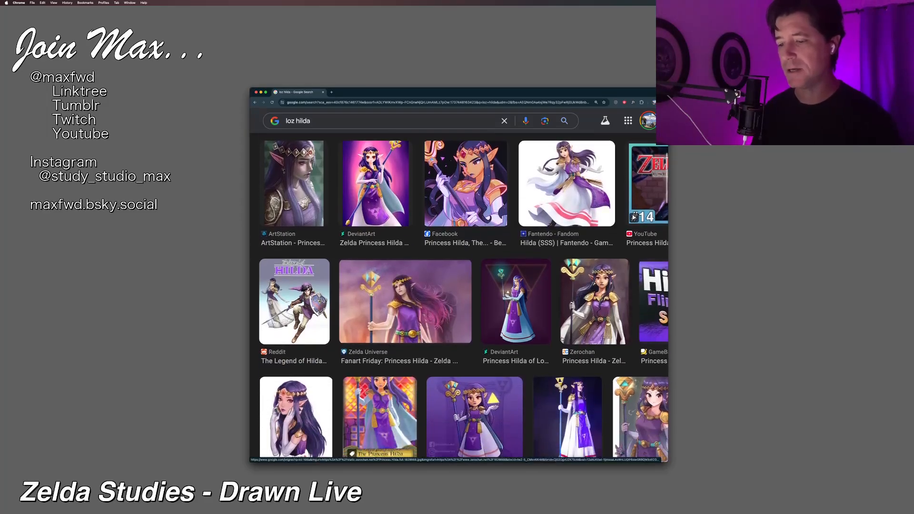
scroll(563, 339, down, 2)
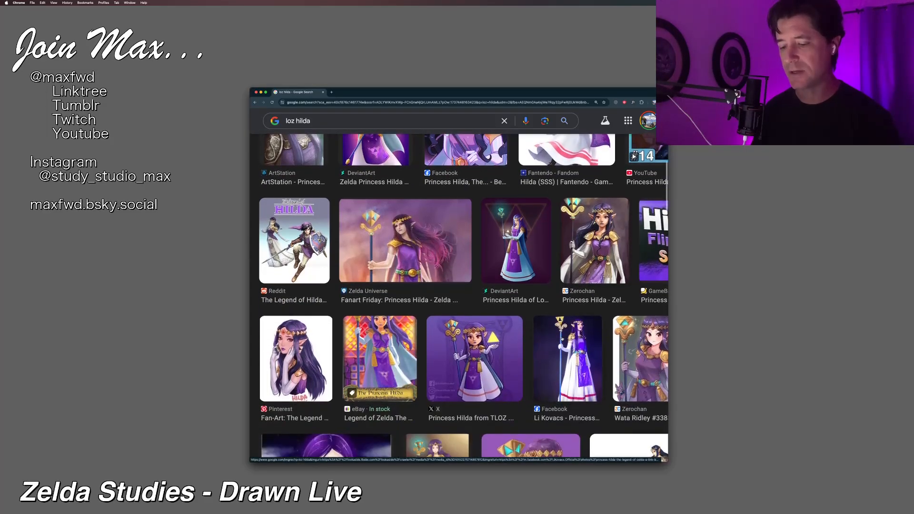
scroll(562, 339, up, 1)
scroll(562, 339, up, 2)
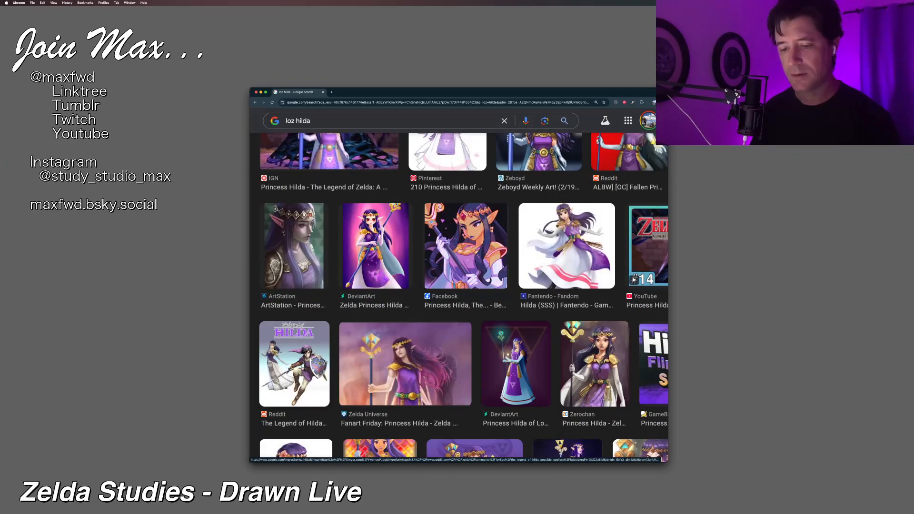
scroll(302, 368, up, 2)
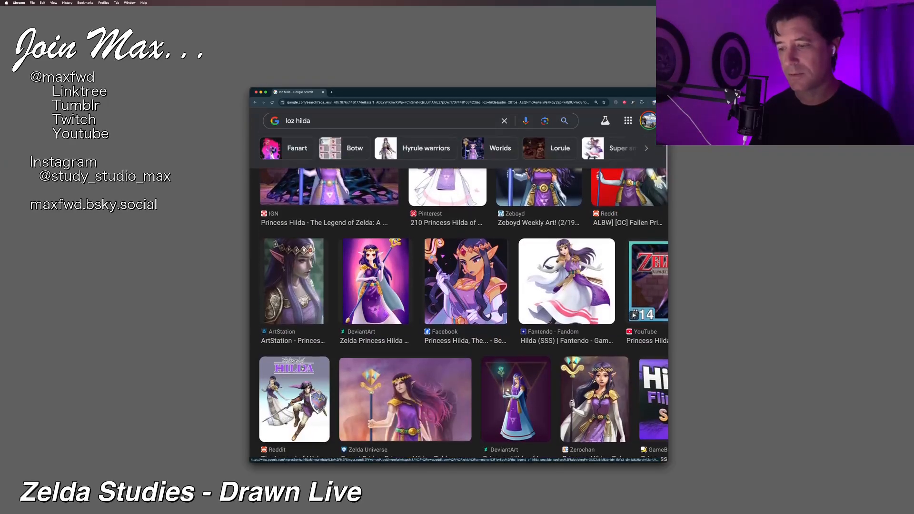
scroll(302, 368, up, 5)
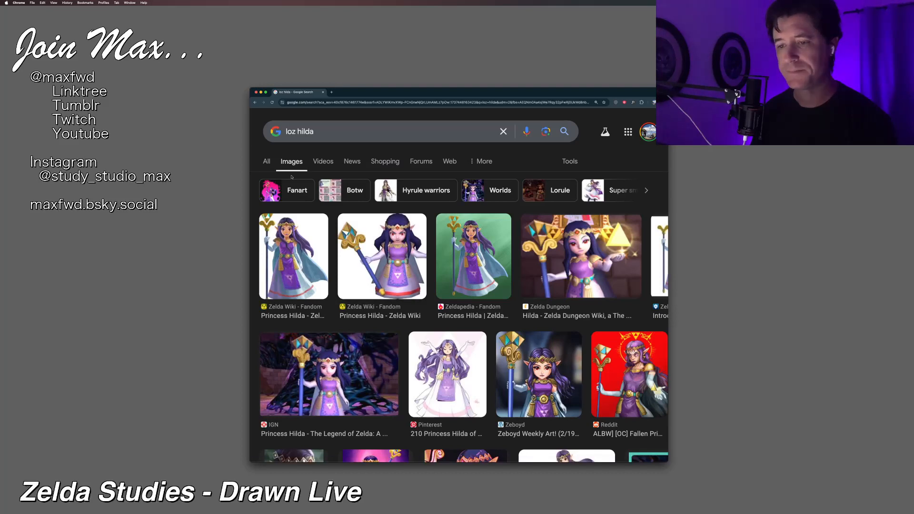
Step: Narrow the image results to Hyrule warriors and open the Zeldapedia picture of Princess Hilda holding a sword
click(426, 190)
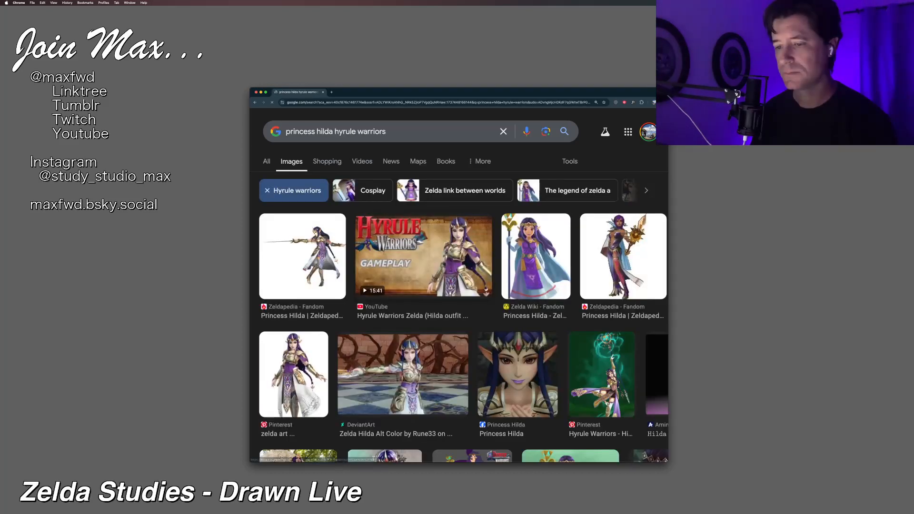
click(329, 267)
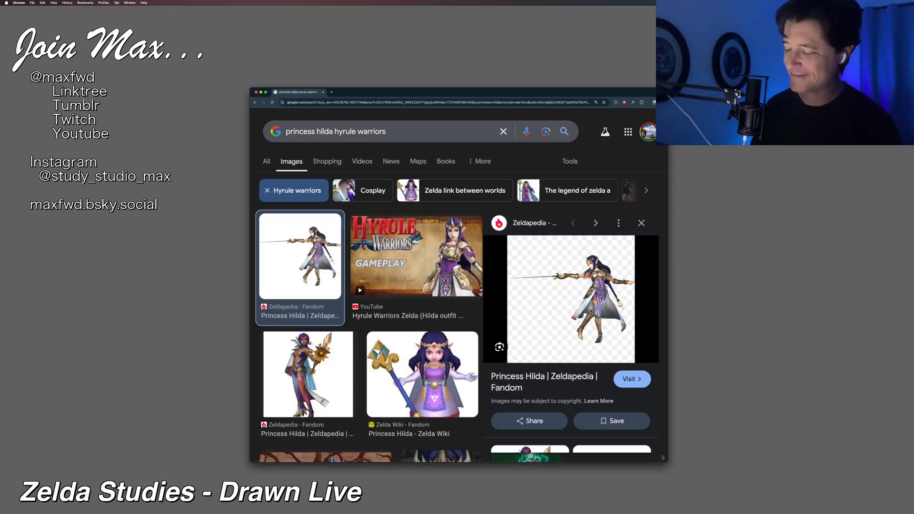
Step: Open the drawing of Ravio and Hilda in a chest, look through the remaining Hyrule Warriors image results, and move the browser off the painting
drag(370, 93, 862, 1)
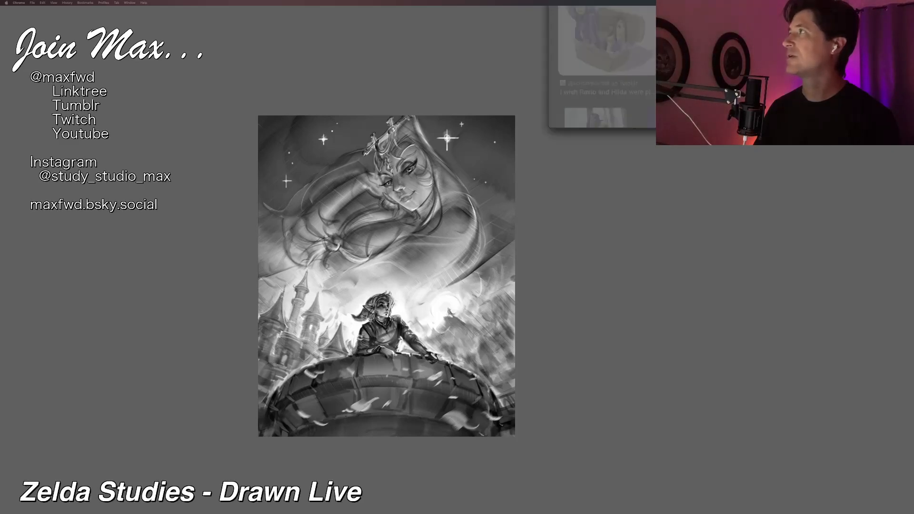
drag(381, 14, 314, 175)
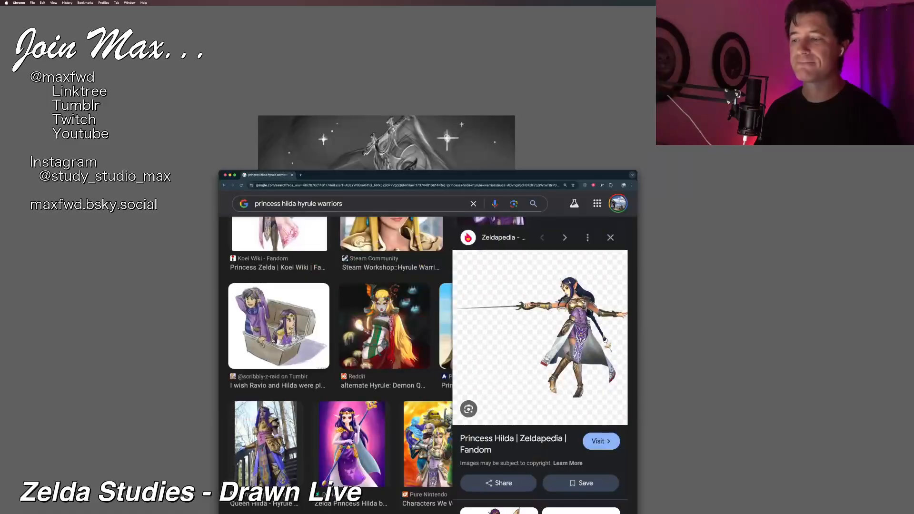
click(279, 326)
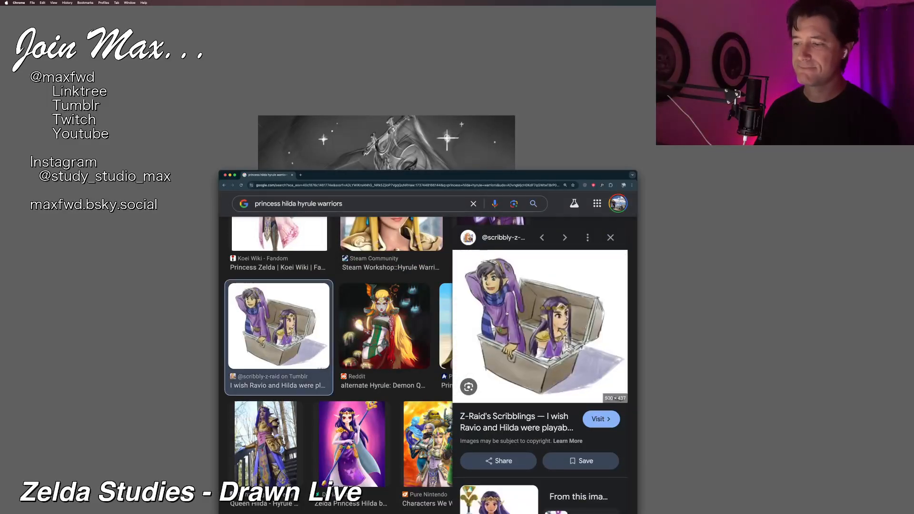
scroll(430, 307, down, 5)
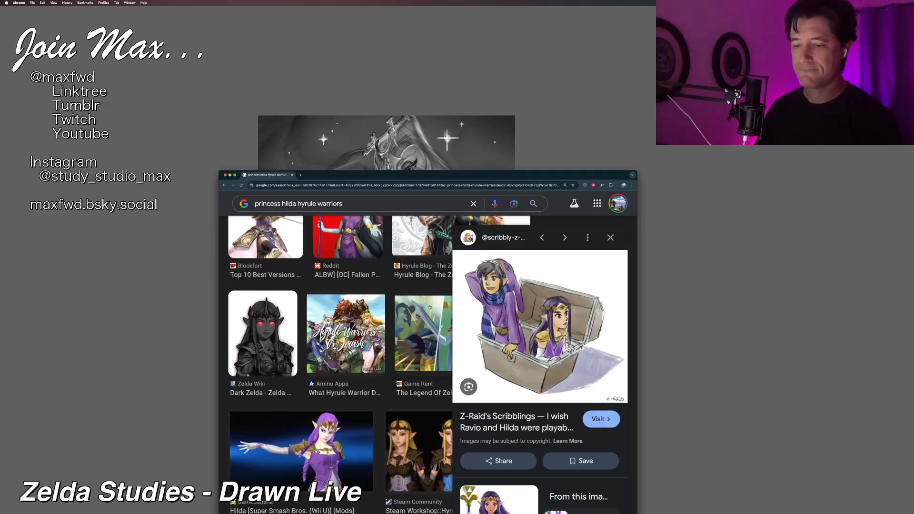
scroll(430, 307, down, 5)
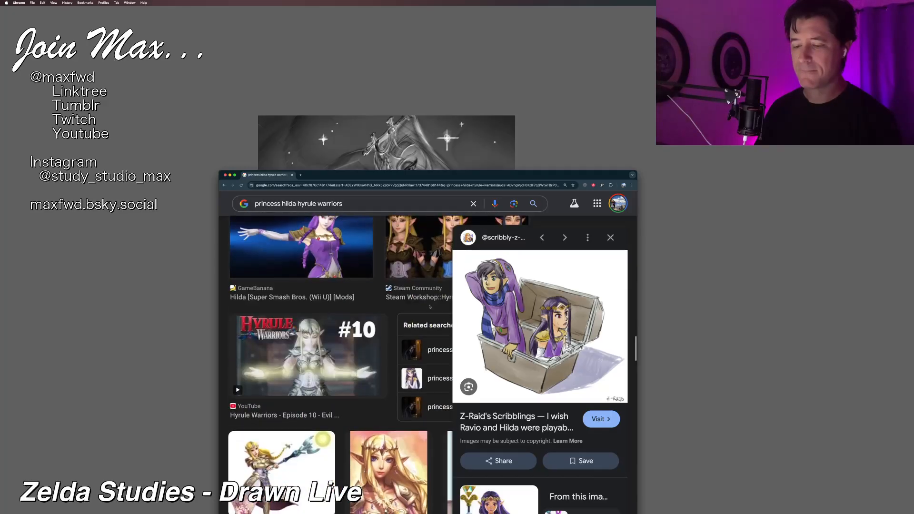
scroll(430, 307, down, 2)
drag(460, 175, 855, 0)
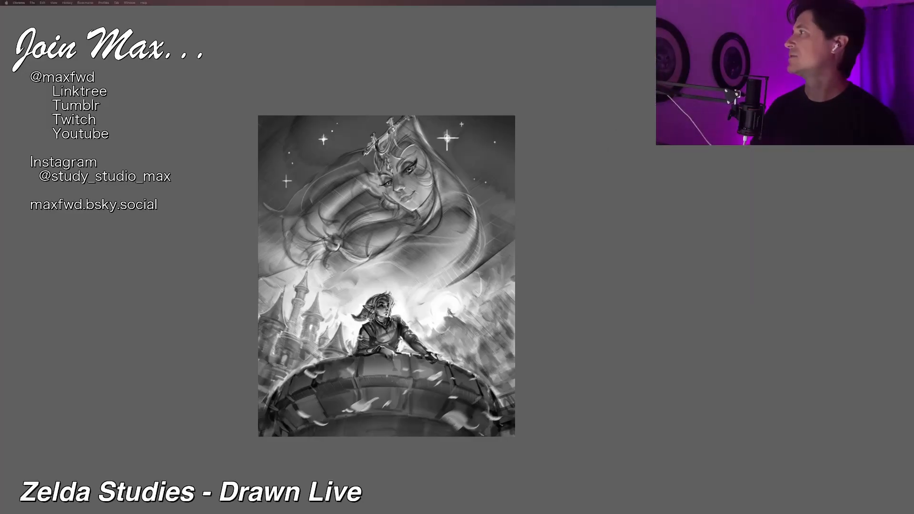
Step: Switch back to Corel Painter, copy the whole painting, and paste it as a new layer on top of the stack
click(470, 84)
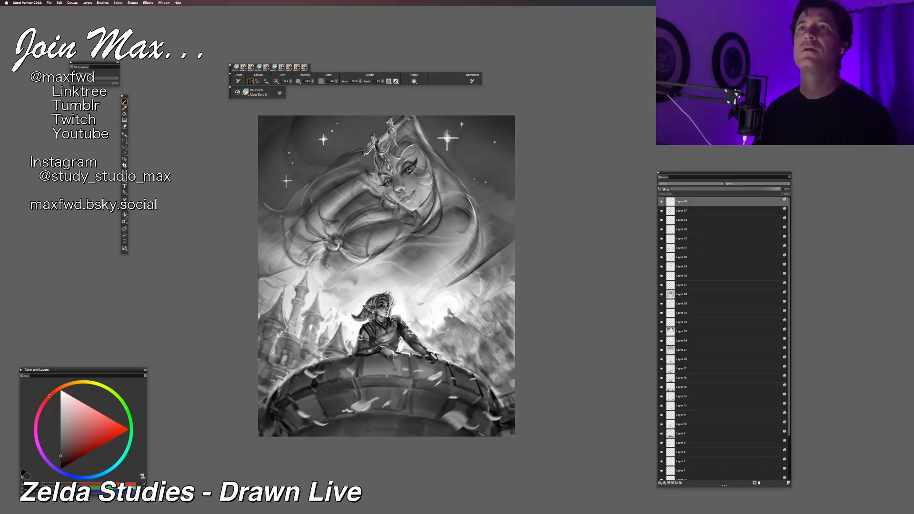
key(Tab)
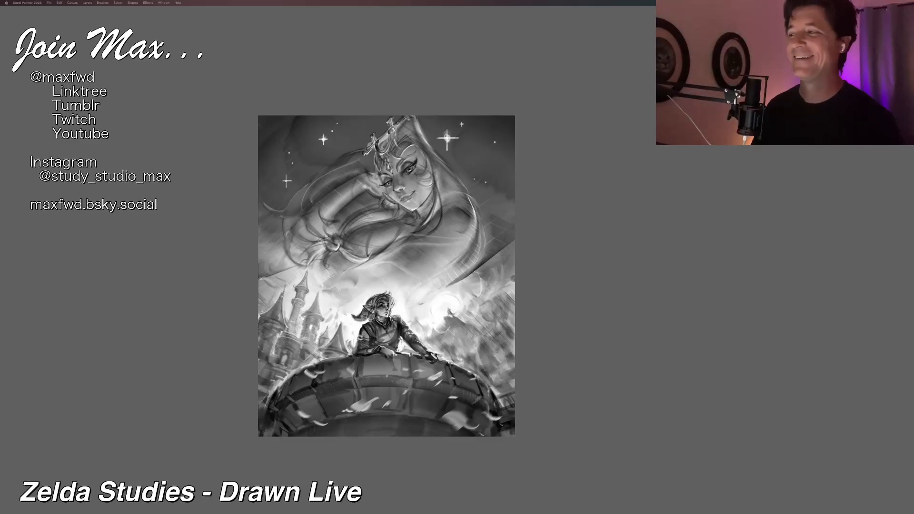
click(593, 167)
key(super+plus)
key(super+plus)
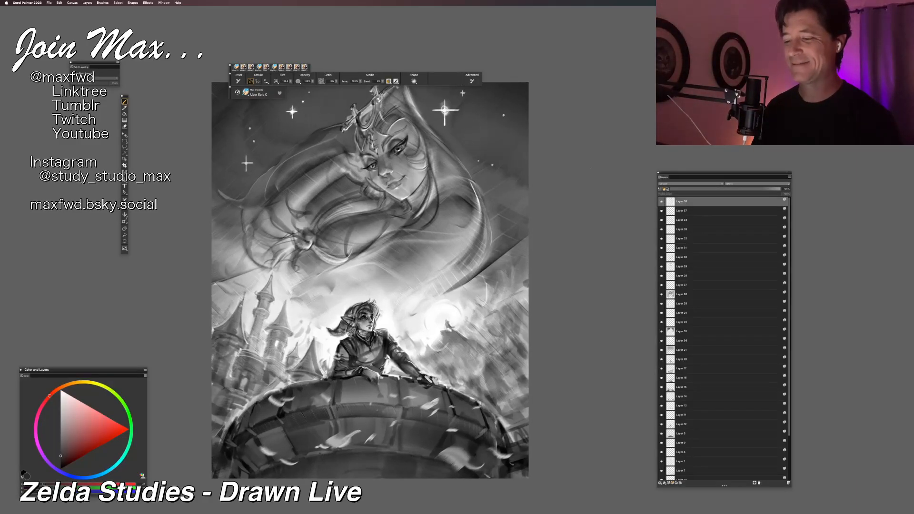
key(super+minus)
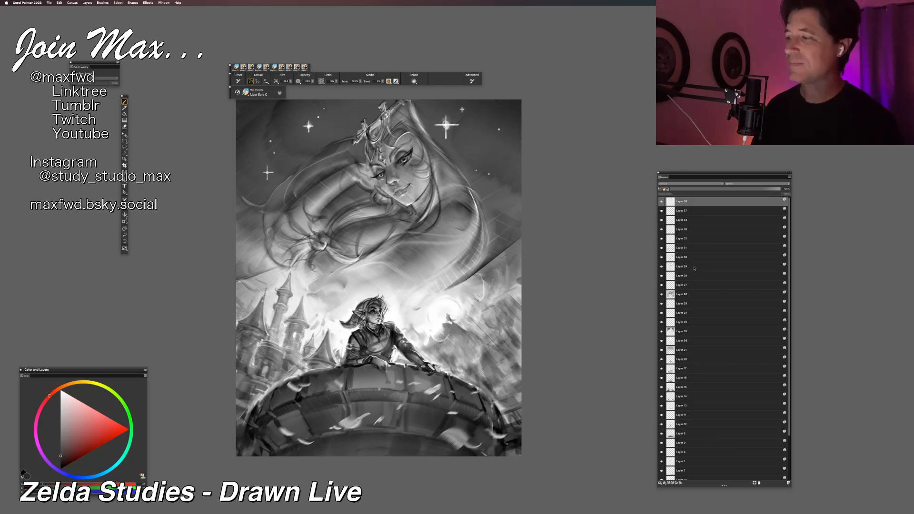
key(super+a)
key(super+c)
key(super+v)
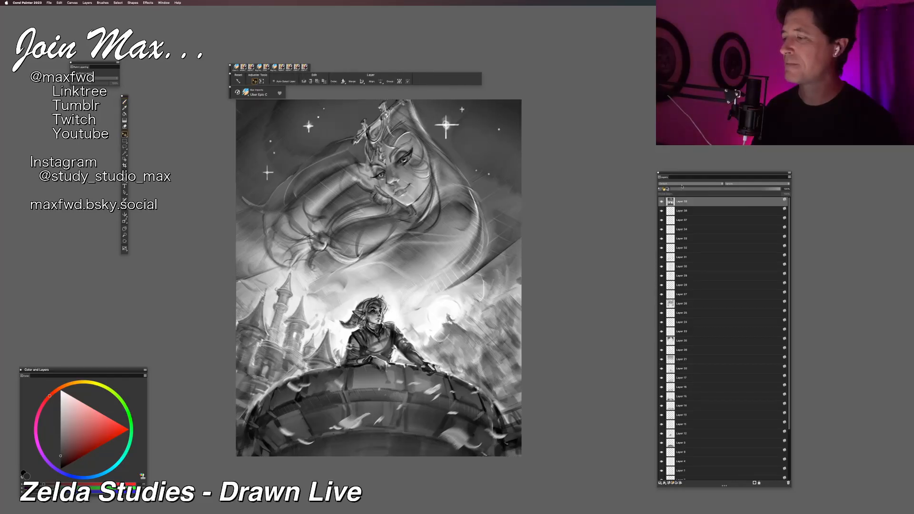
Step: Try the Multiply composite method on the pasted full-painting layer
click(681, 185)
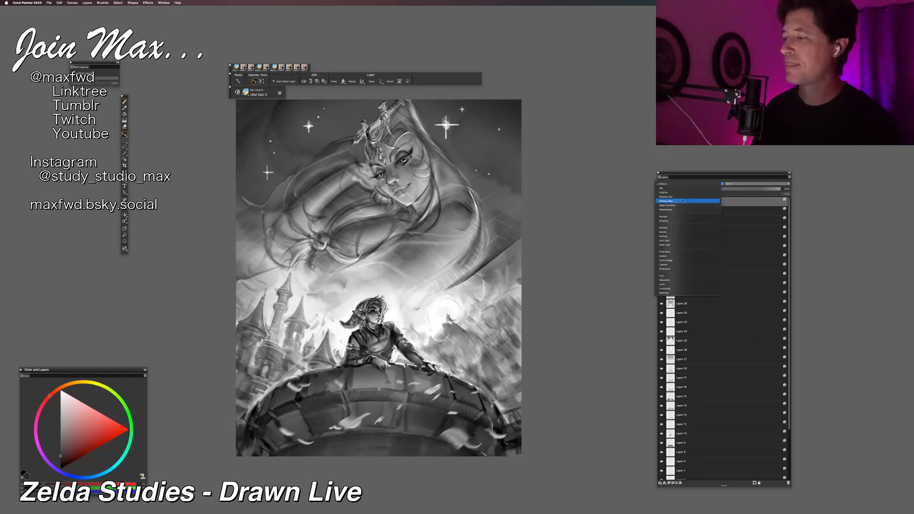
click(680, 231)
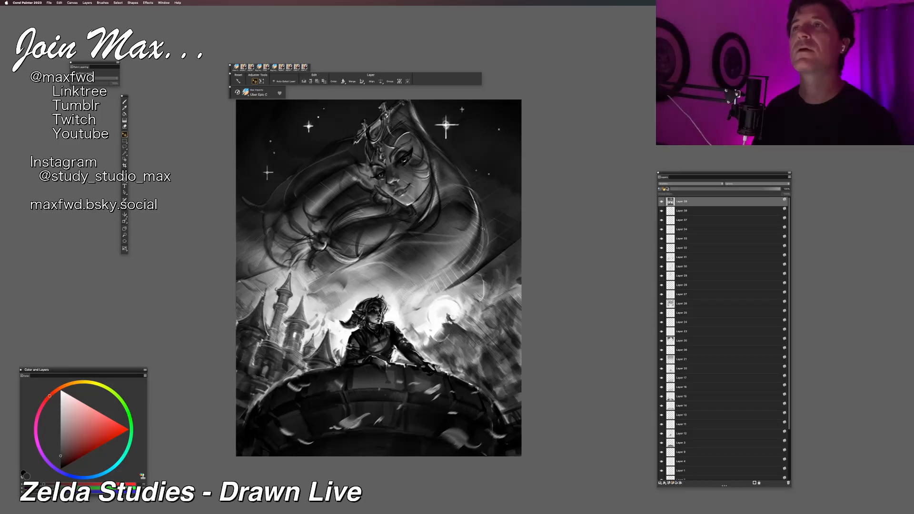
scroll(483, 229, up, 1)
scroll(482, 229, down, 14)
scroll(482, 228, up, 15)
scroll(482, 229, down, 3)
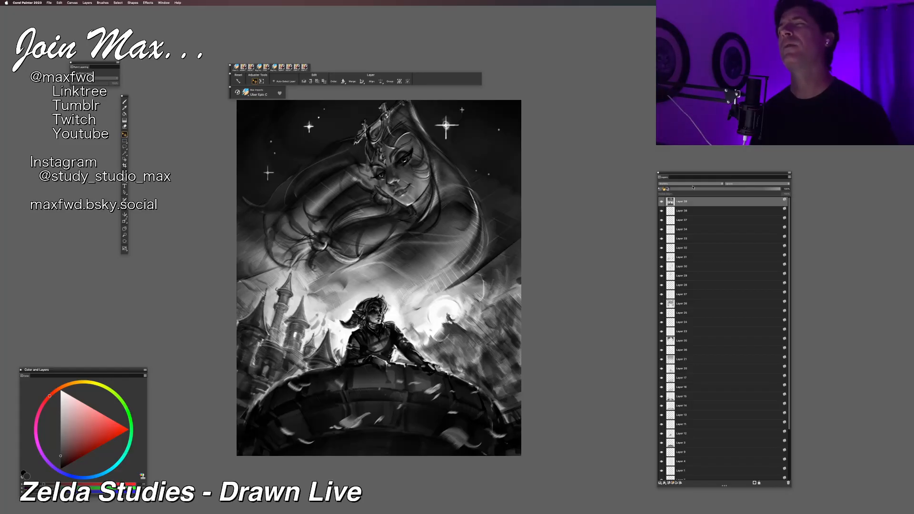
Step: Set the pasted layer to a contrast-boosting composite method that deepens the darks and brightens the sky glow
click(692, 187)
click(687, 193)
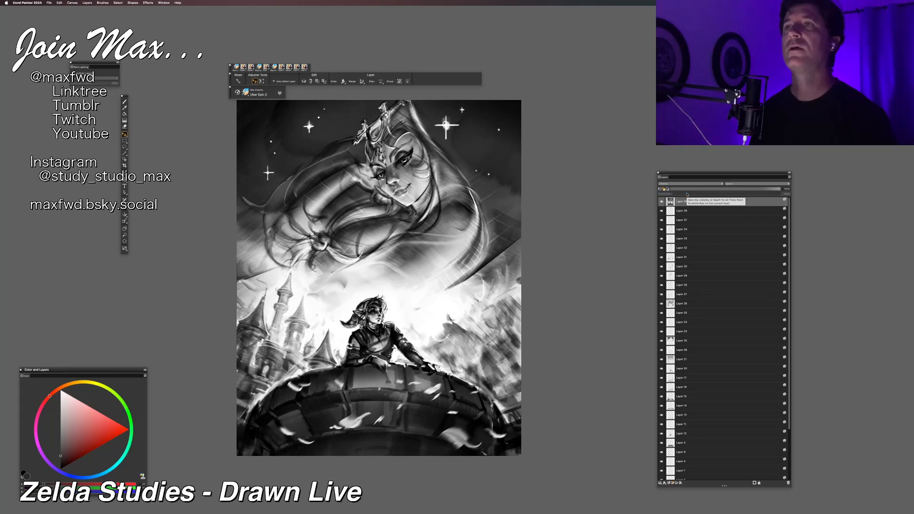
key(super+minus)
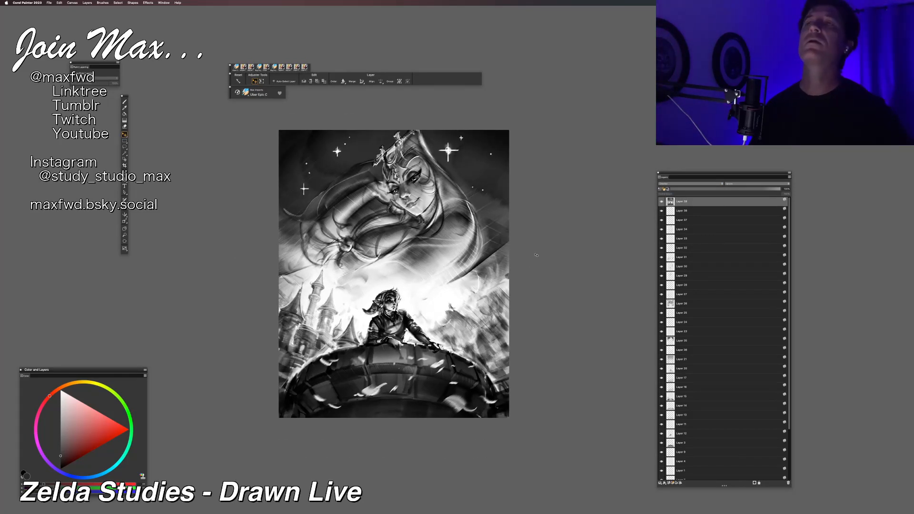
scroll(536, 256, down, 5)
scroll(536, 255, up, 5)
scroll(536, 255, up, 1)
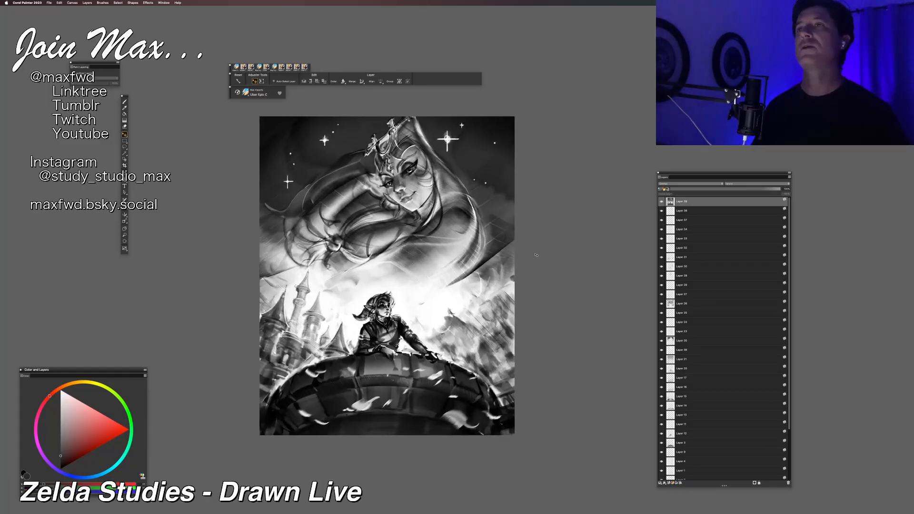
scroll(536, 255, up, 1)
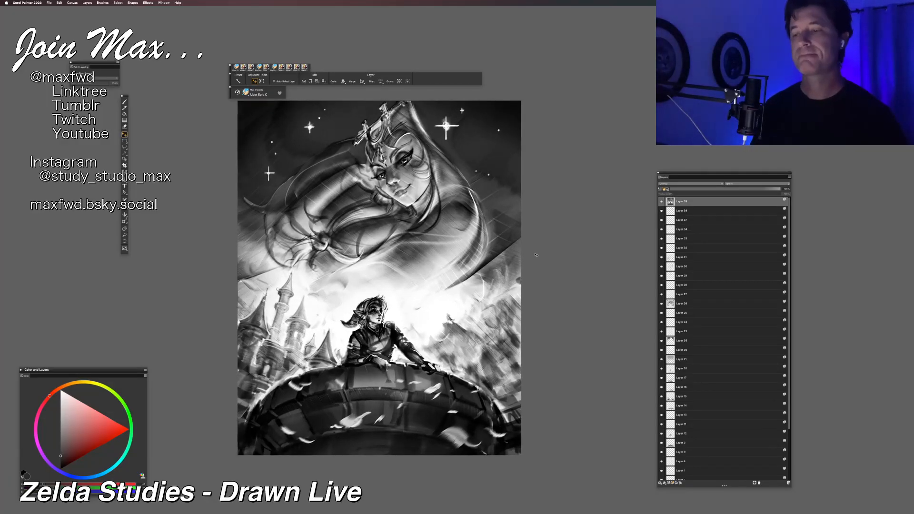
Step: Erase the central area of the contrast layer with a very large eraser, and toggle the layer's visibility to compare
key(b)
click(291, 81)
drag(292, 82, 307, 86)
drag(413, 258, 363, 280)
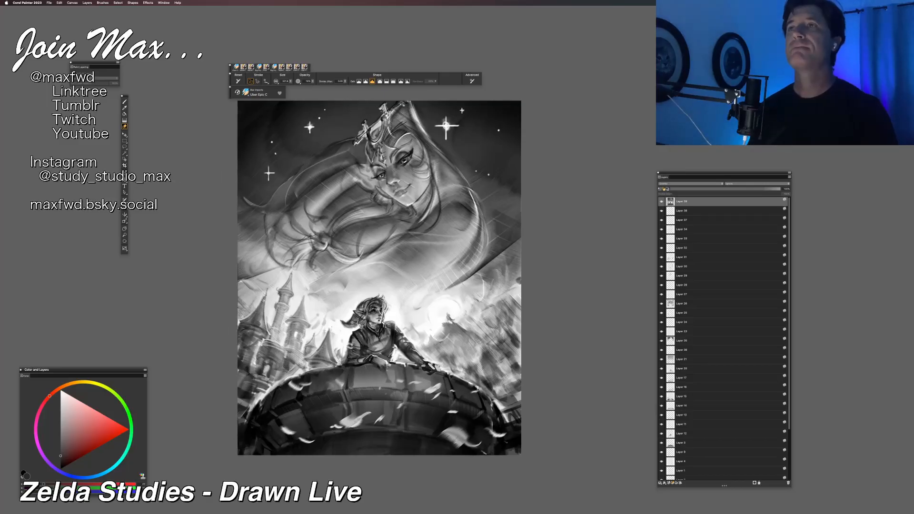
click(661, 202)
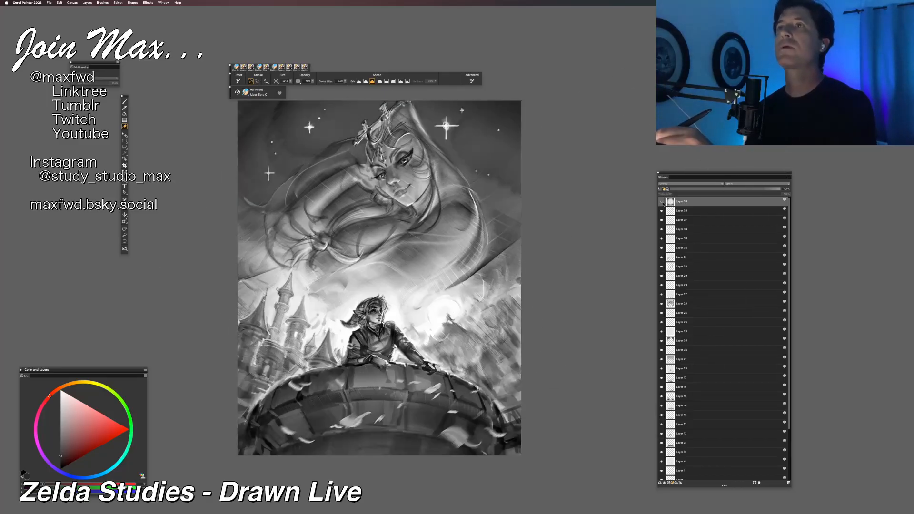
click(662, 202)
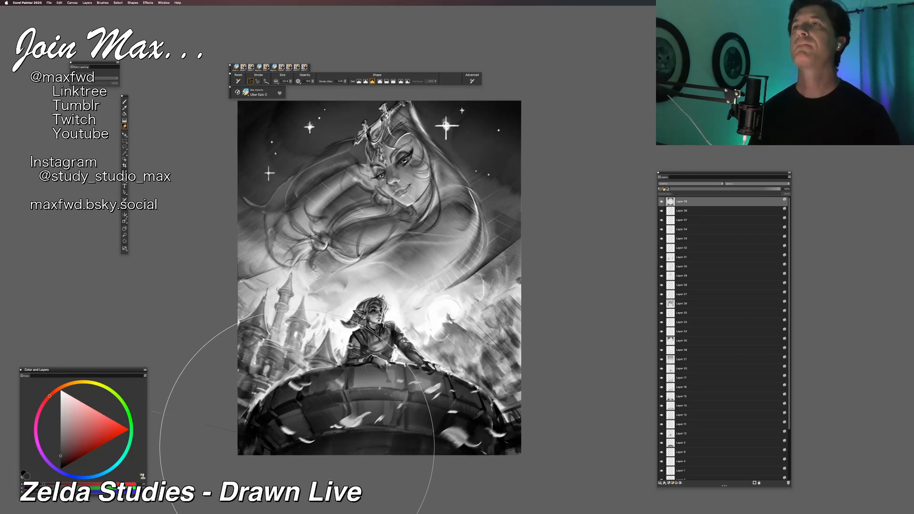
Step: Review the overall values and composition of the painting at small and large sizes, with the palettes hidden for the final view
key(super+minus)
key(super+minus)
key(super+minus)
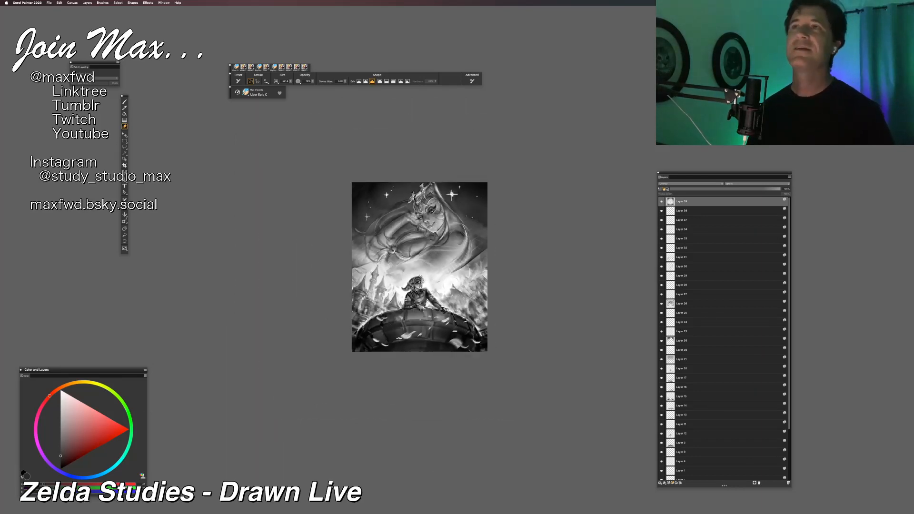
key(super+plus)
key(super+plus)
key(super+plus)
key(super+plus)
key(super+plus)
key(super+plus)
key(super+plus)
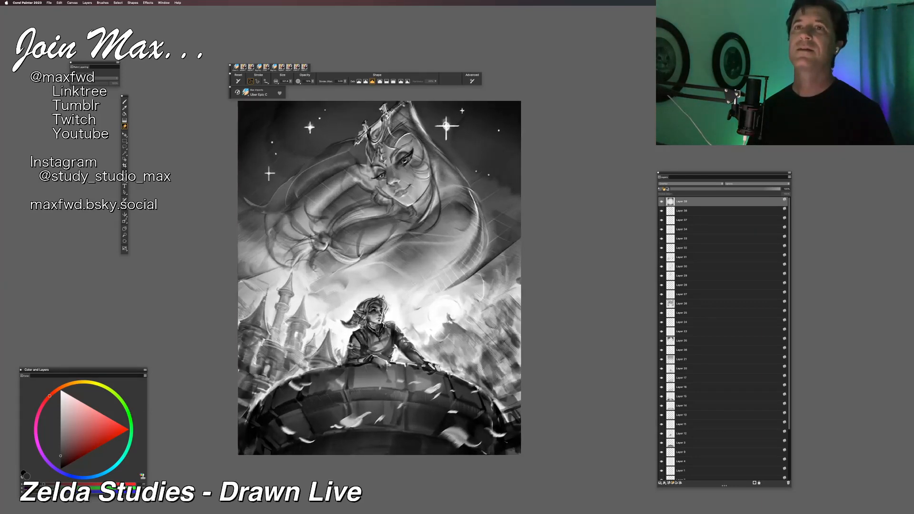
key(super+plus)
drag(304, 463, 363, 440)
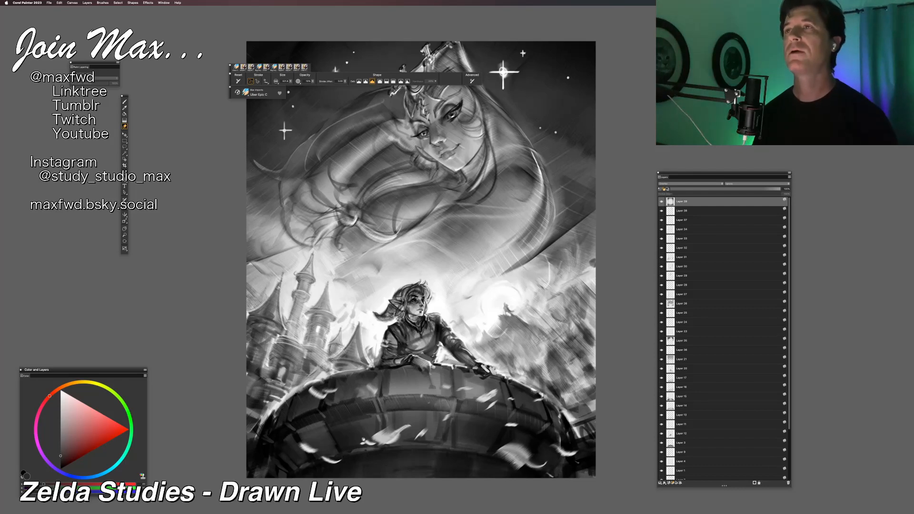
scroll(363, 440, down, 5)
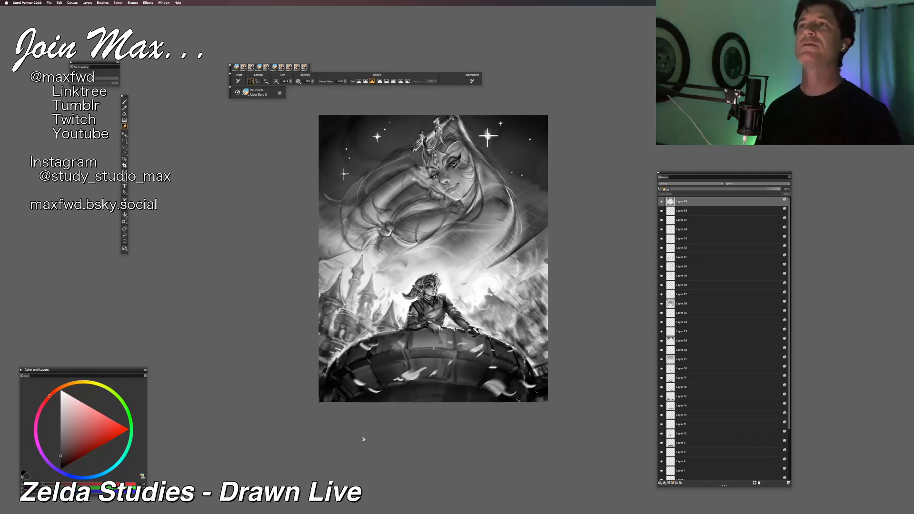
scroll(363, 440, up, 5)
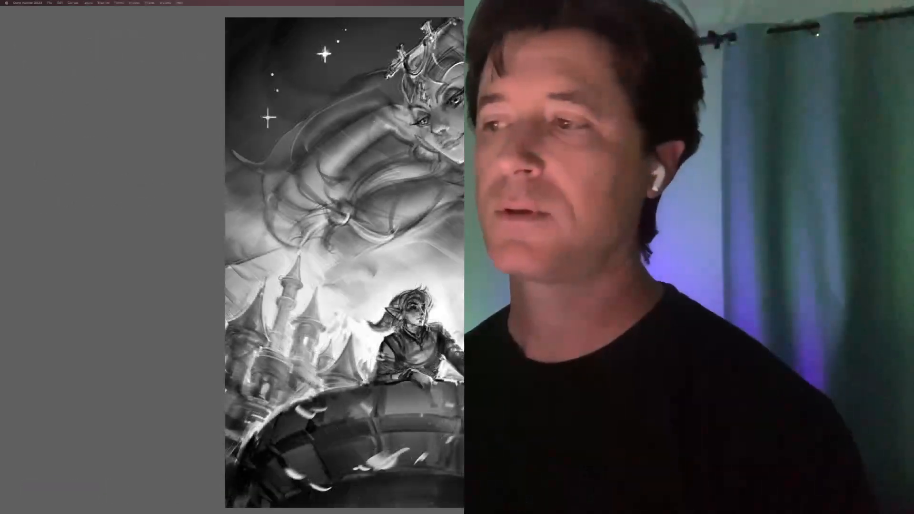
key(Tab)
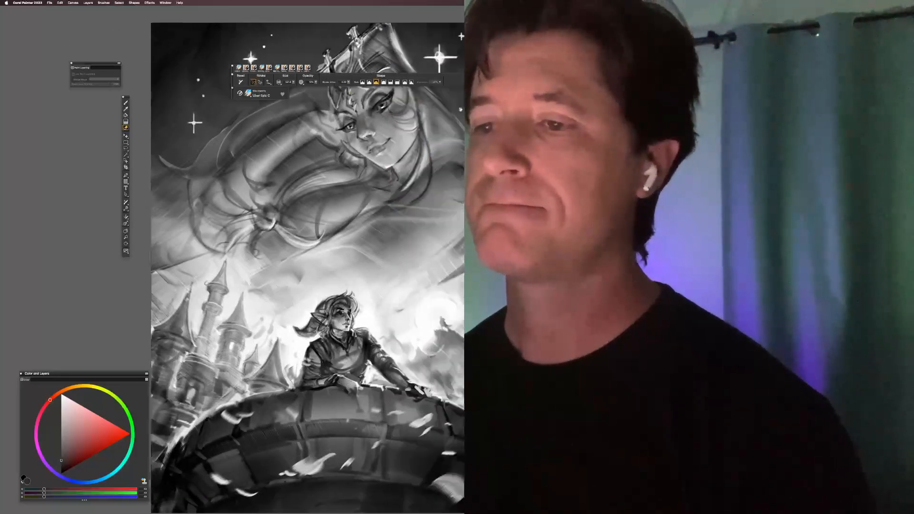
key(Tab)
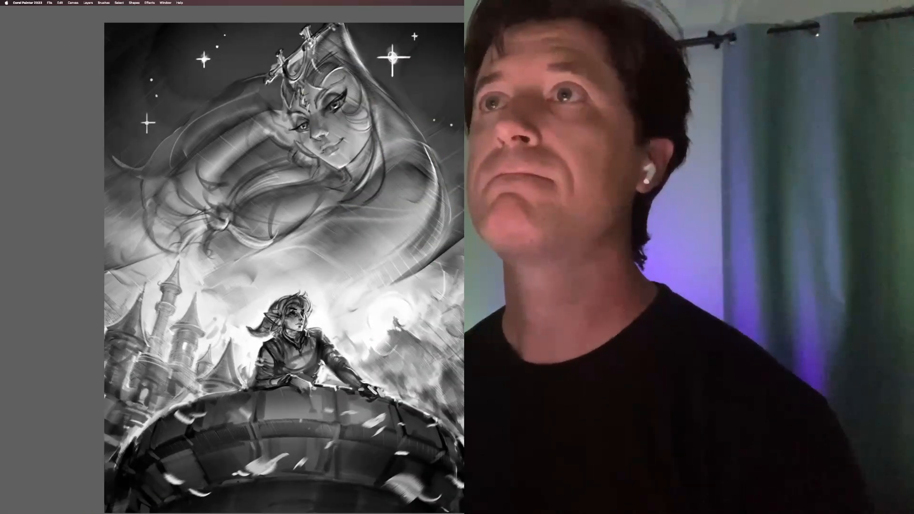
drag(380, 120, 339, 109)
key(super+plus)
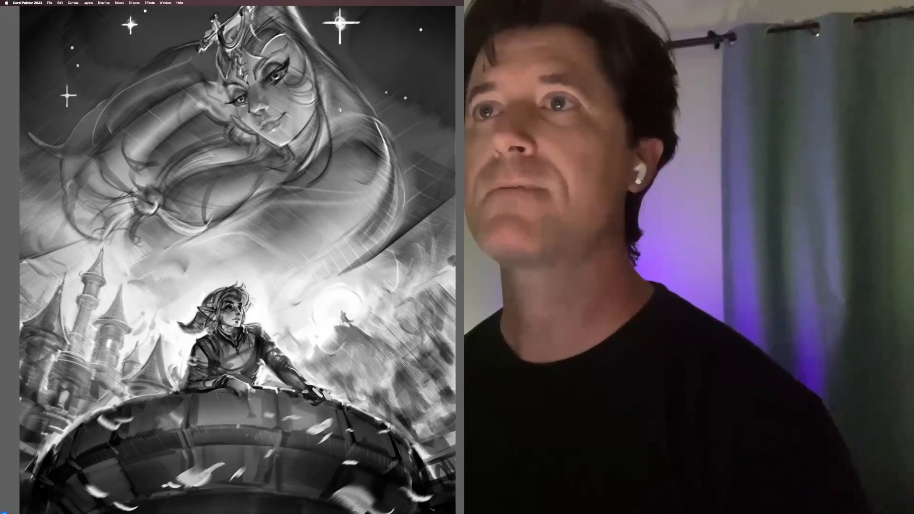